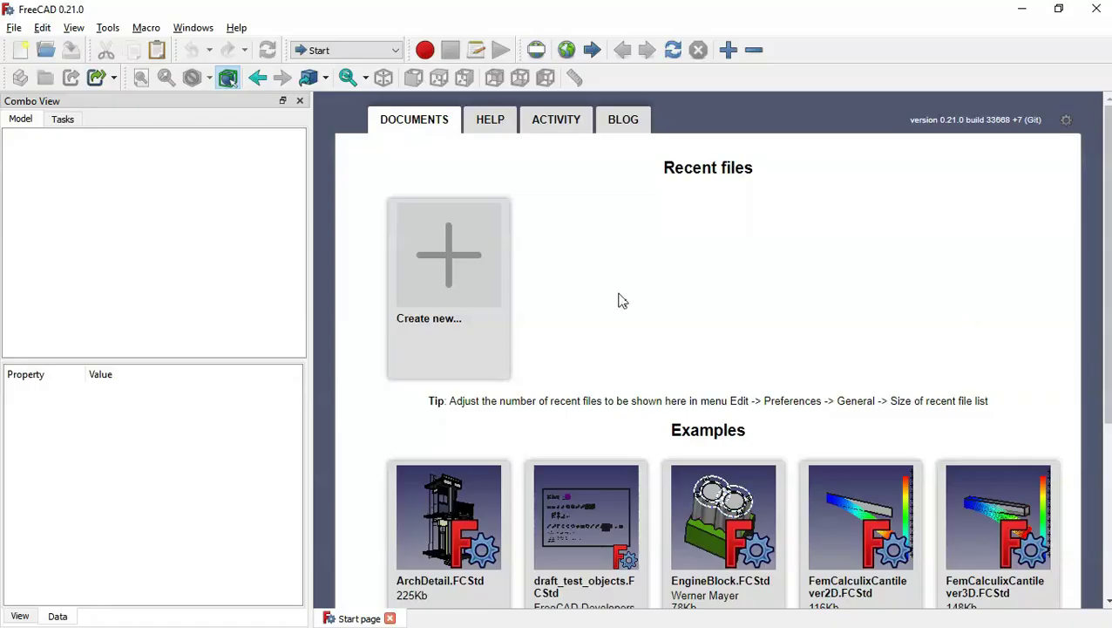
Create a new document and switch to the Part Design workbench
left_click(449, 249)
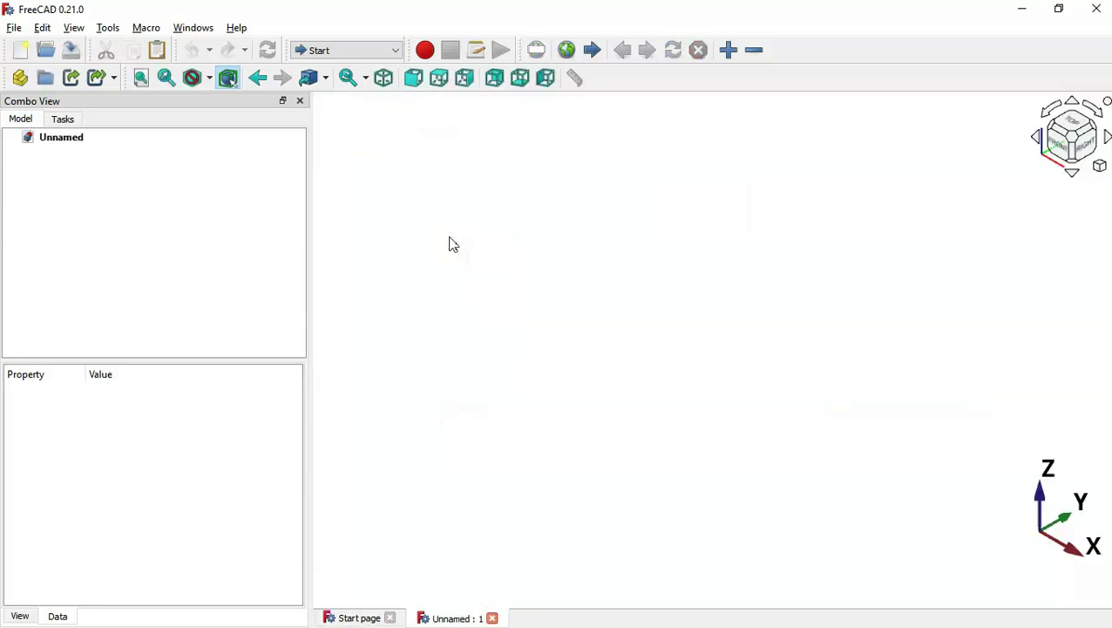
left_click(365, 52)
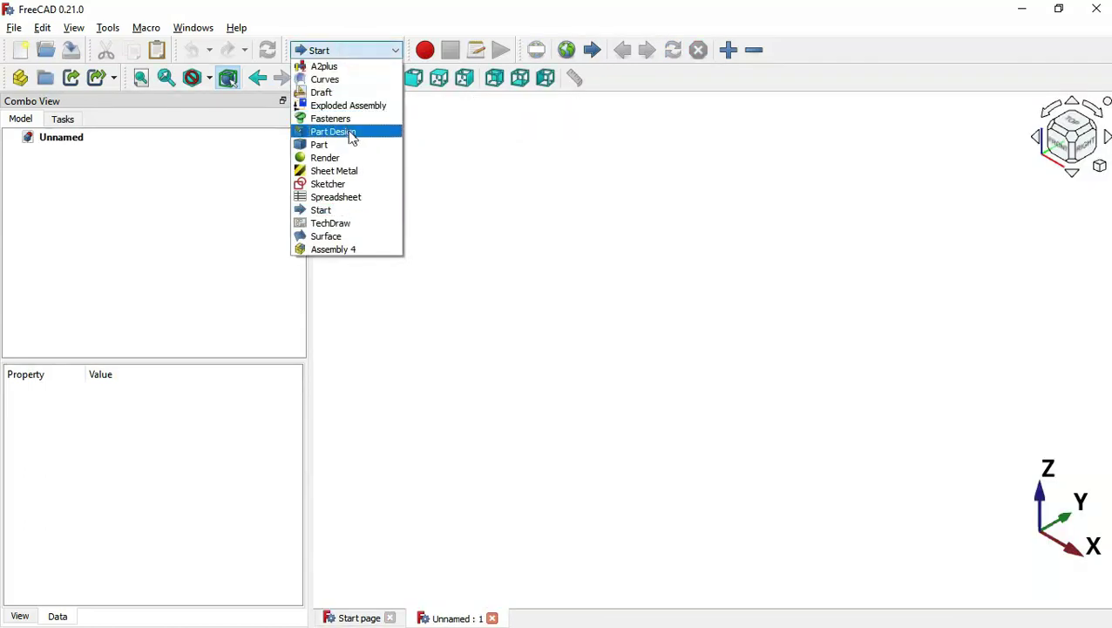
left_click(350, 132)
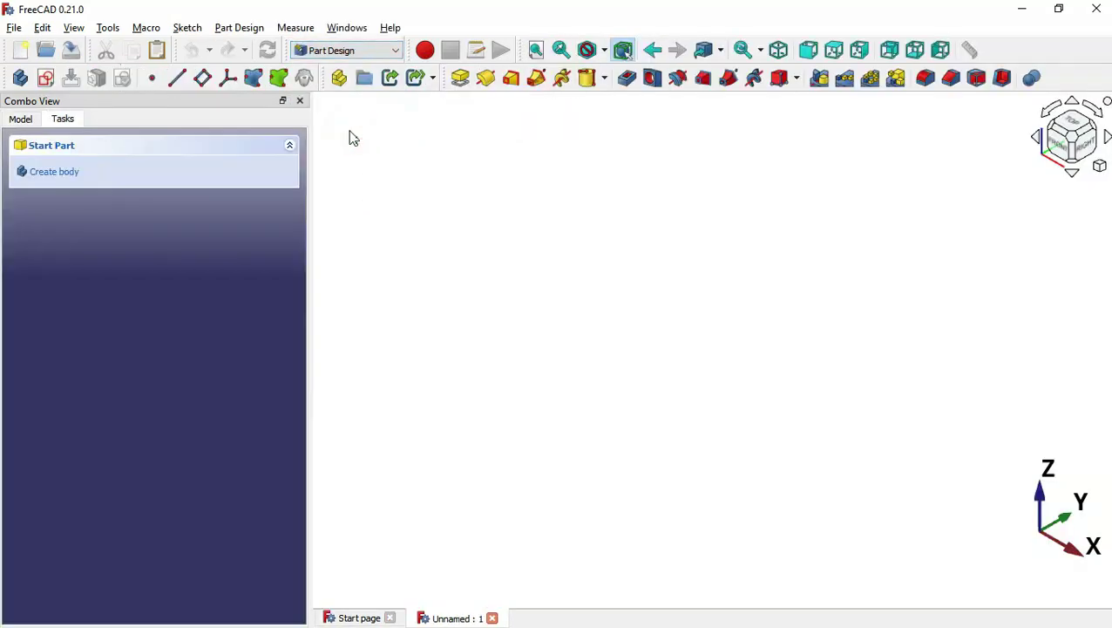
Start a new sketch on the XZ base plane
left_click(46, 79)
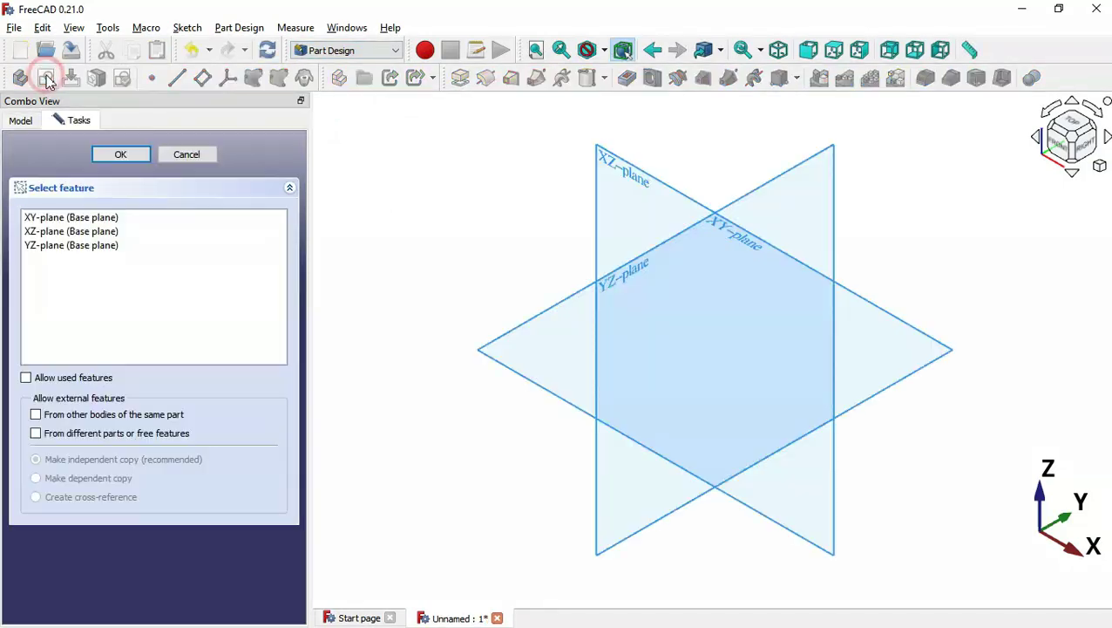
left_click(620, 169)
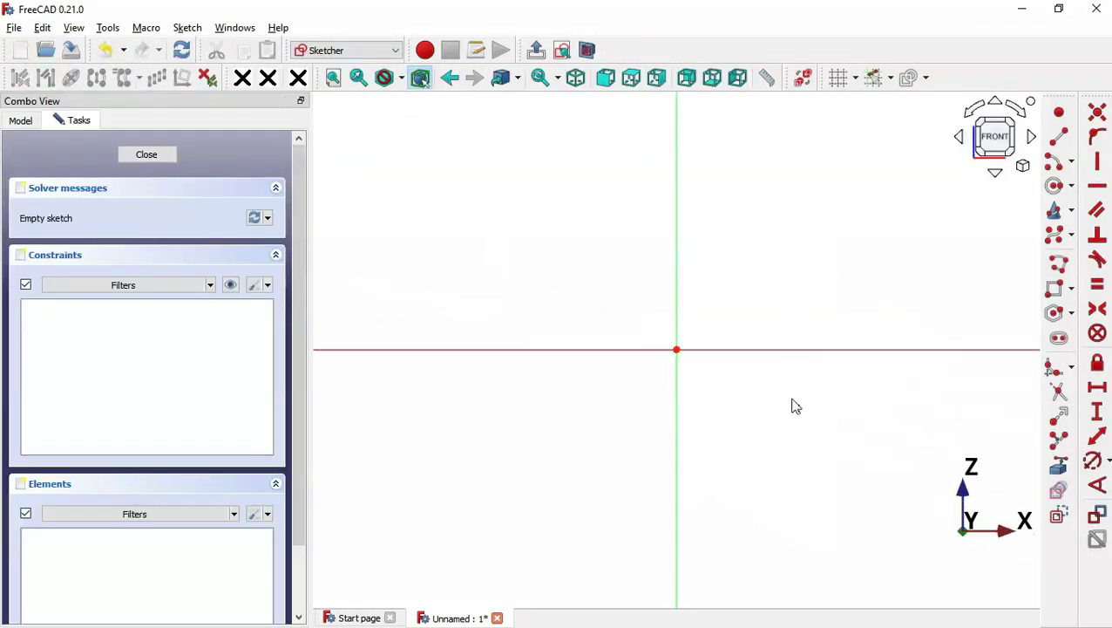
scroll(796, 410, "down", 5)
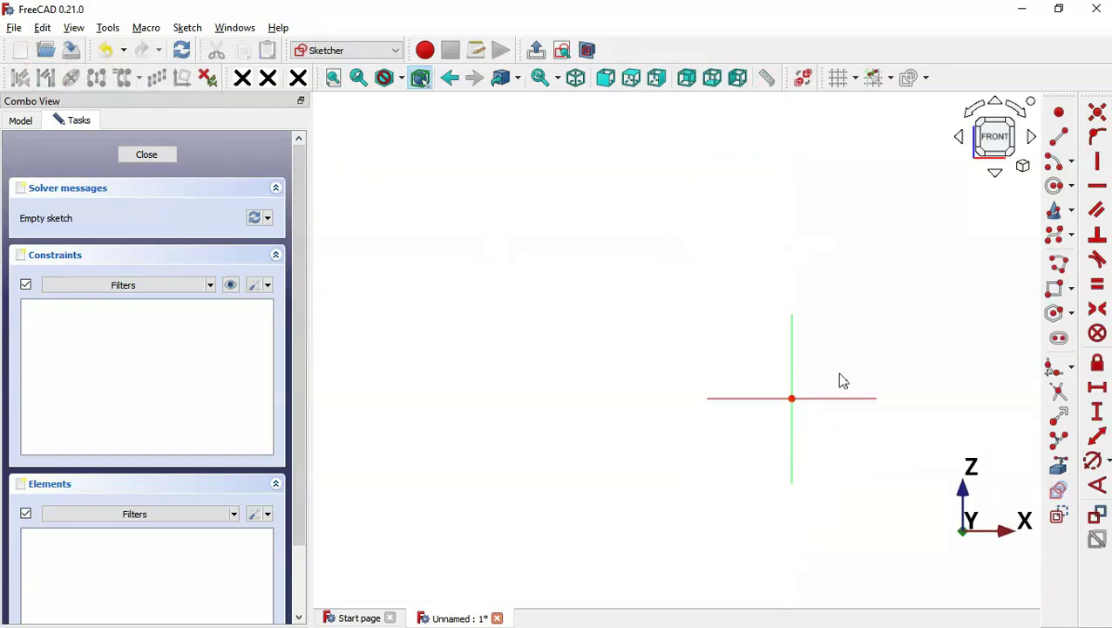
scroll(843, 381, "up", 4)
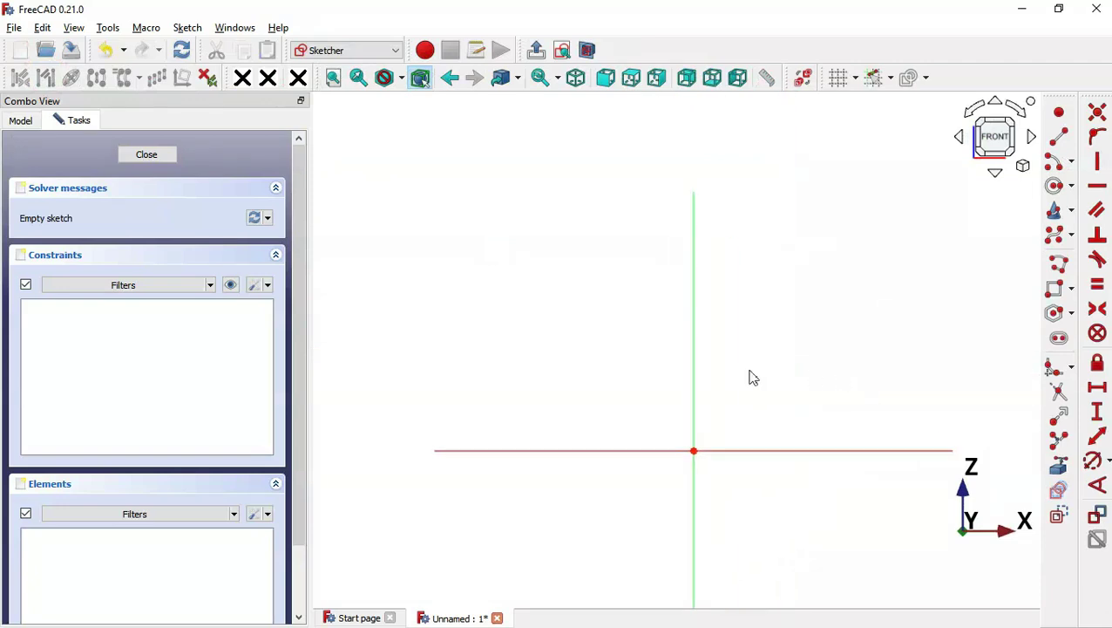
After consulting 97.pdf, draw a closed eight-line stepped cap profile left of the vertical axis, with a sloped shoulder and inner edge about 53 mm tall
key("alt+Tab")
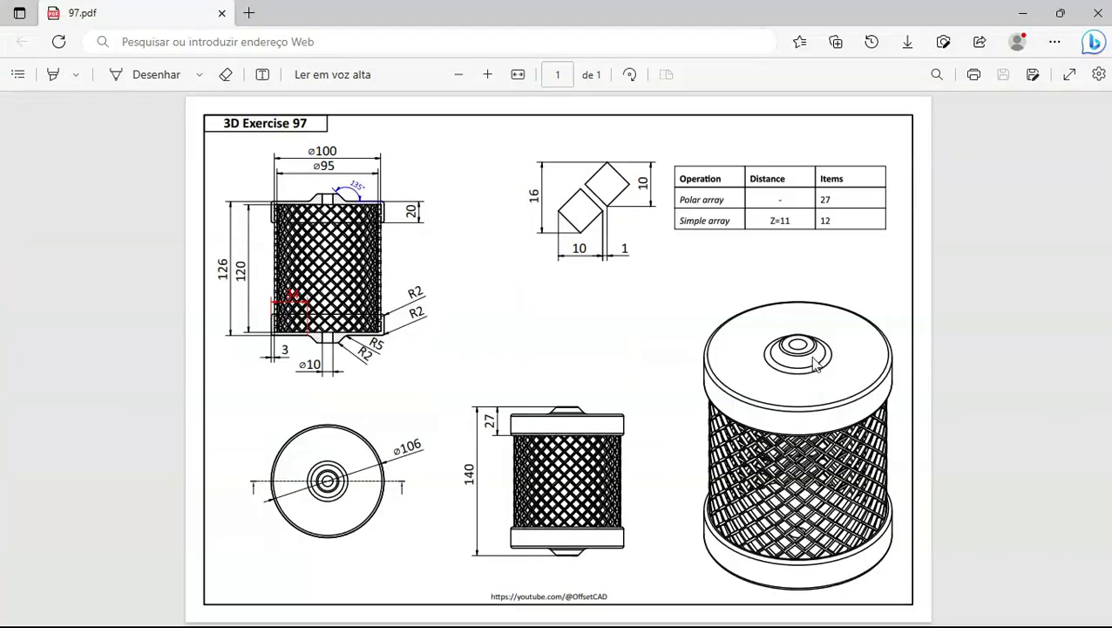
scroll(370, 129, "up", 3, "ctrl")
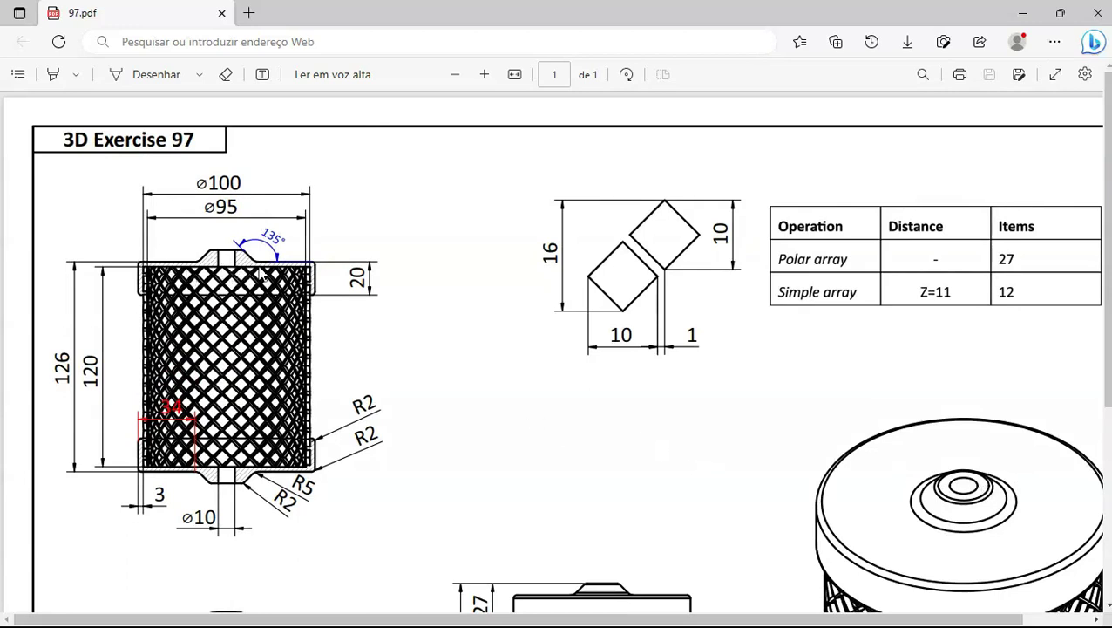
key("alt+Tab")
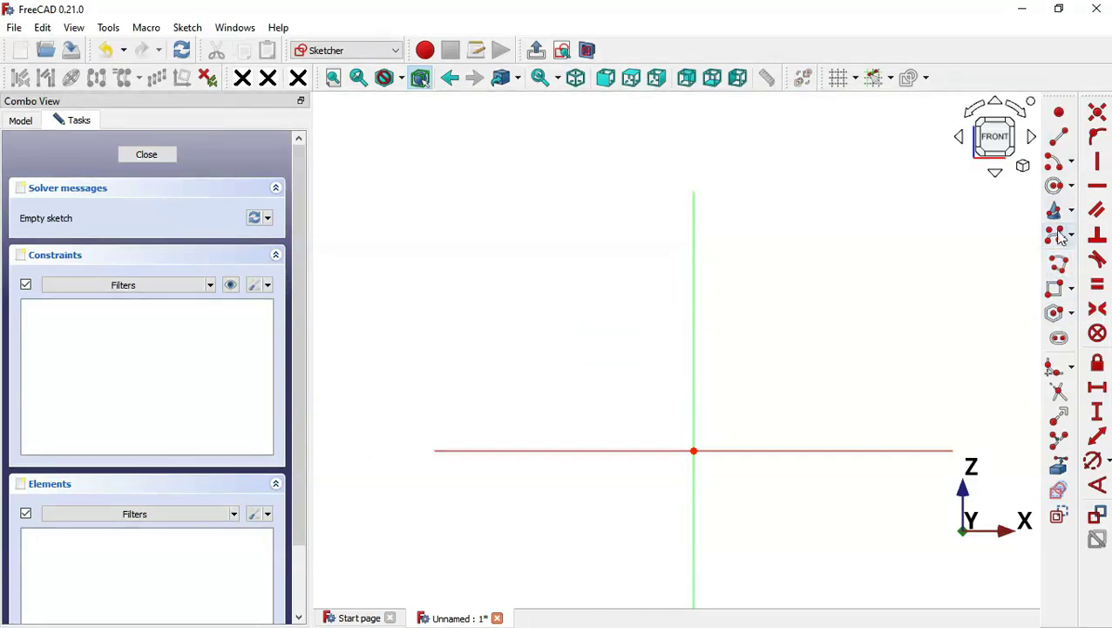
left_click(1060, 262)
scroll(576, 348, "up", 1)
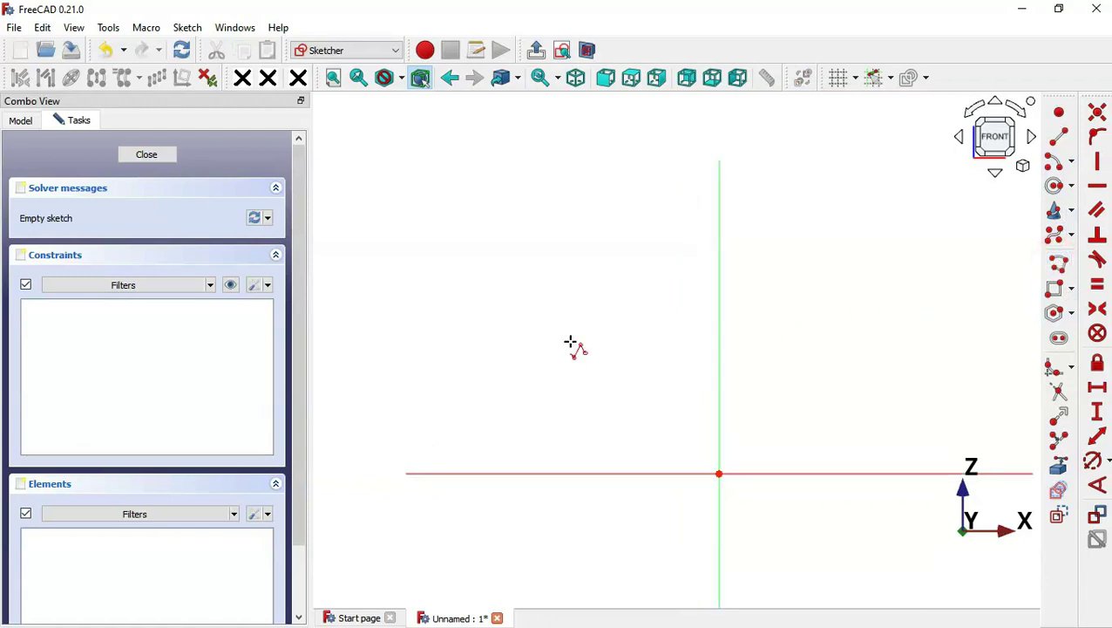
left_click(657, 356)
left_click(521, 356)
left_click(522, 419)
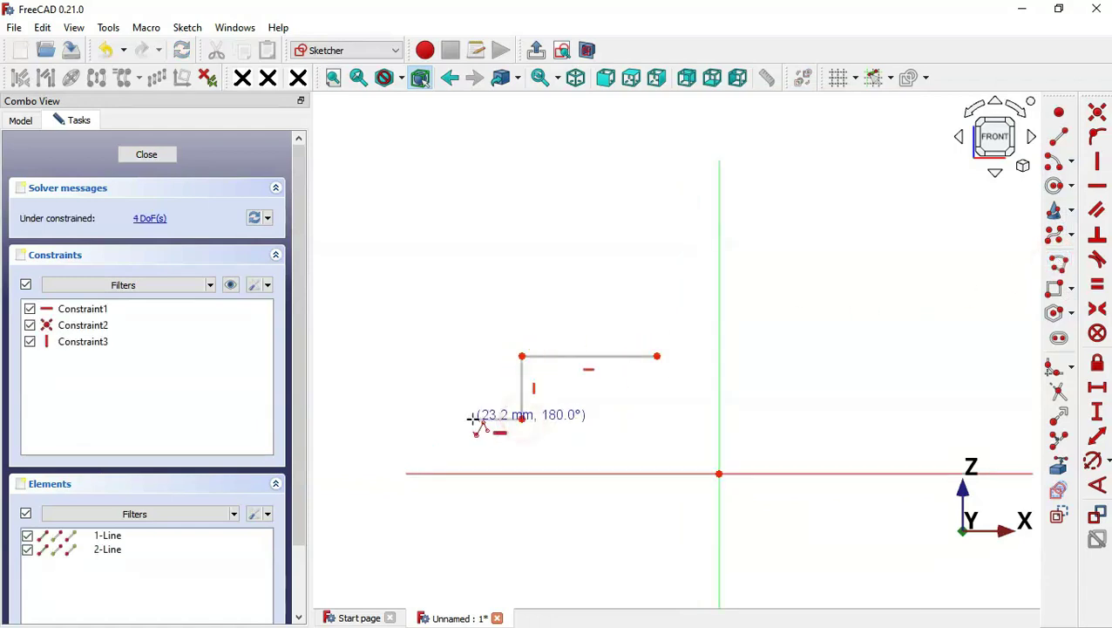
left_click(475, 418)
left_click(475, 299)
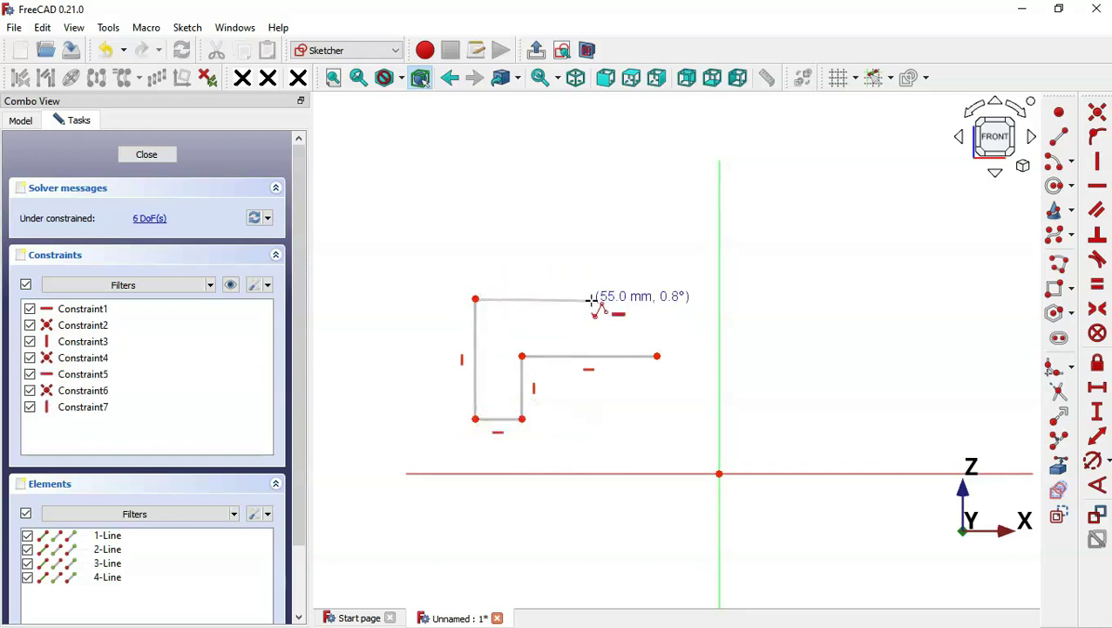
left_click(592, 300)
left_click(628, 245)
left_click(658, 245)
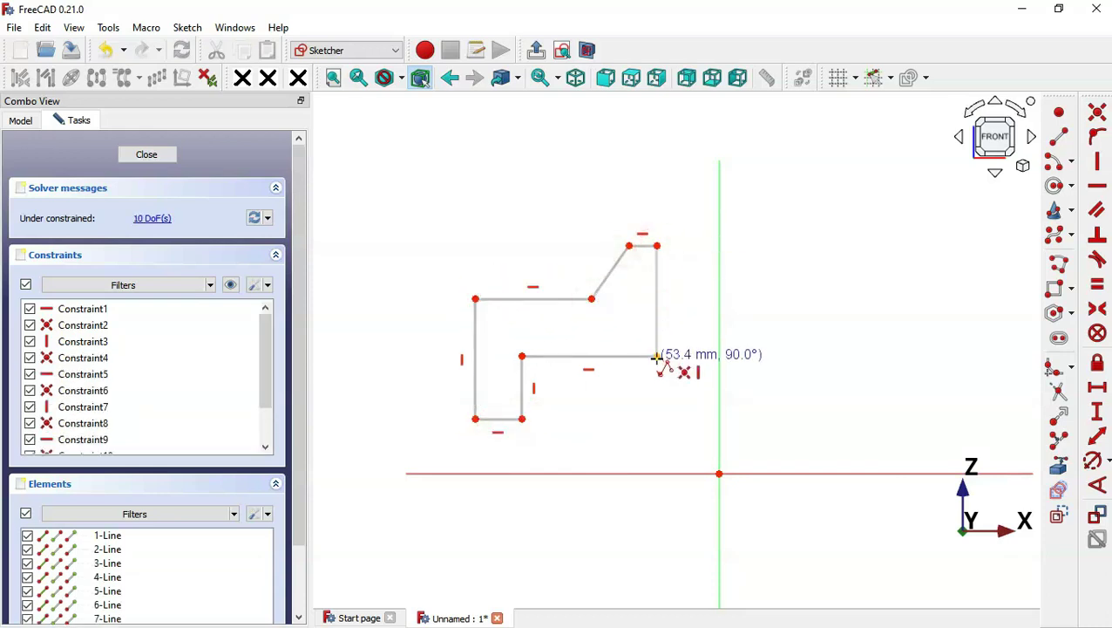
left_click(657, 356)
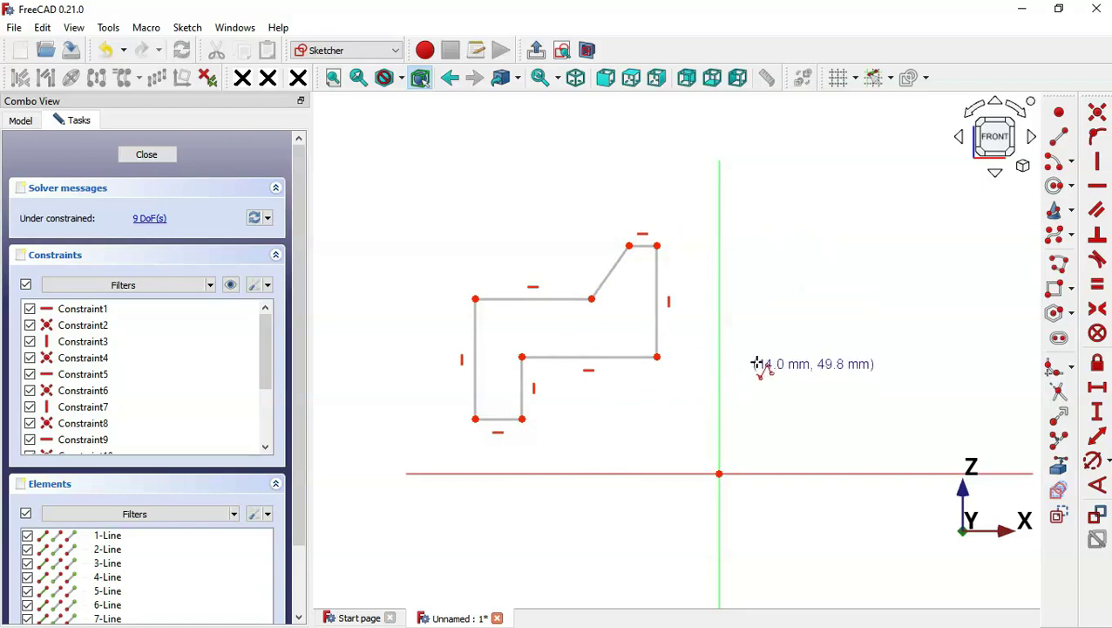
Check the radii in 97.pdf and fillet the profile's corner between the upper horizontal line and the sloped line, radius about 11.5 mm
key("alt+Tab")
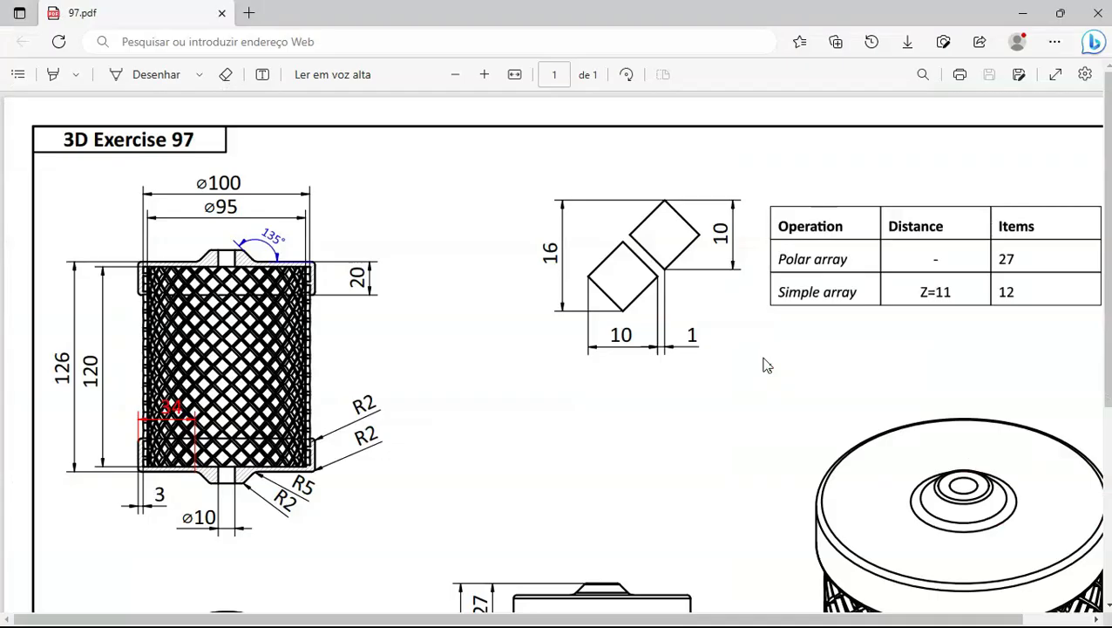
scroll(250, 503, "up", 1, "ctrl")
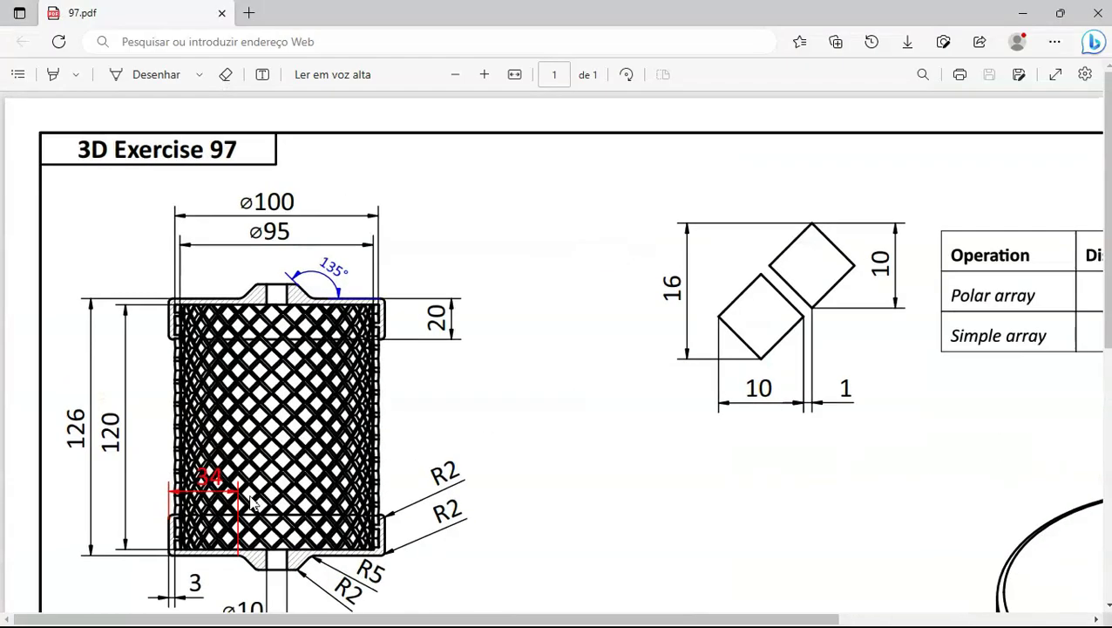
scroll(316, 562, "down", 5)
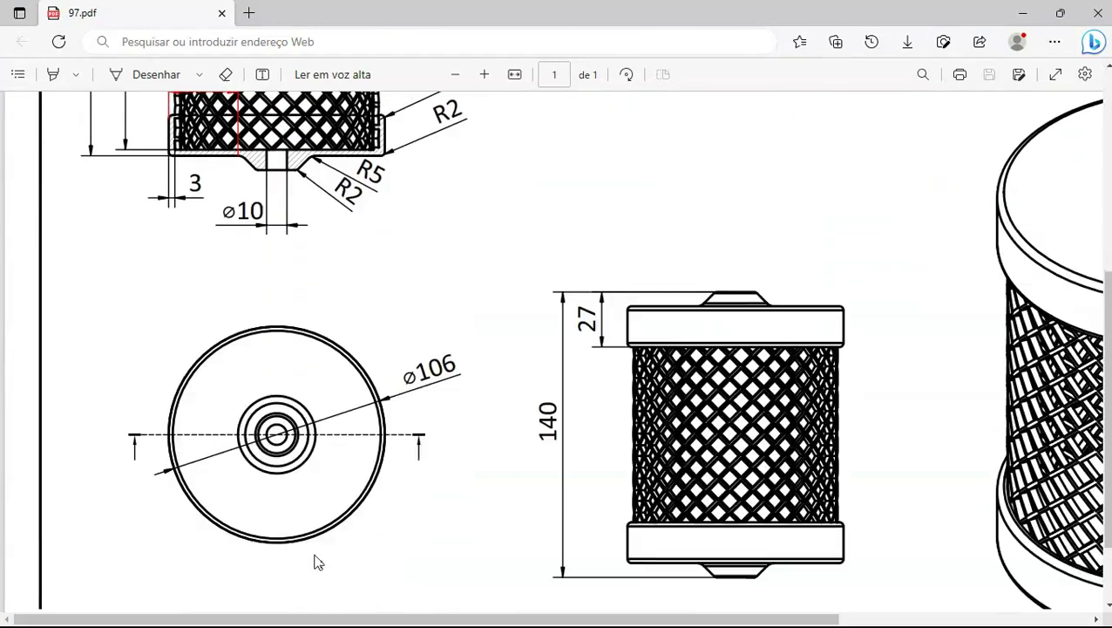
scroll(321, 309, "up", 2)
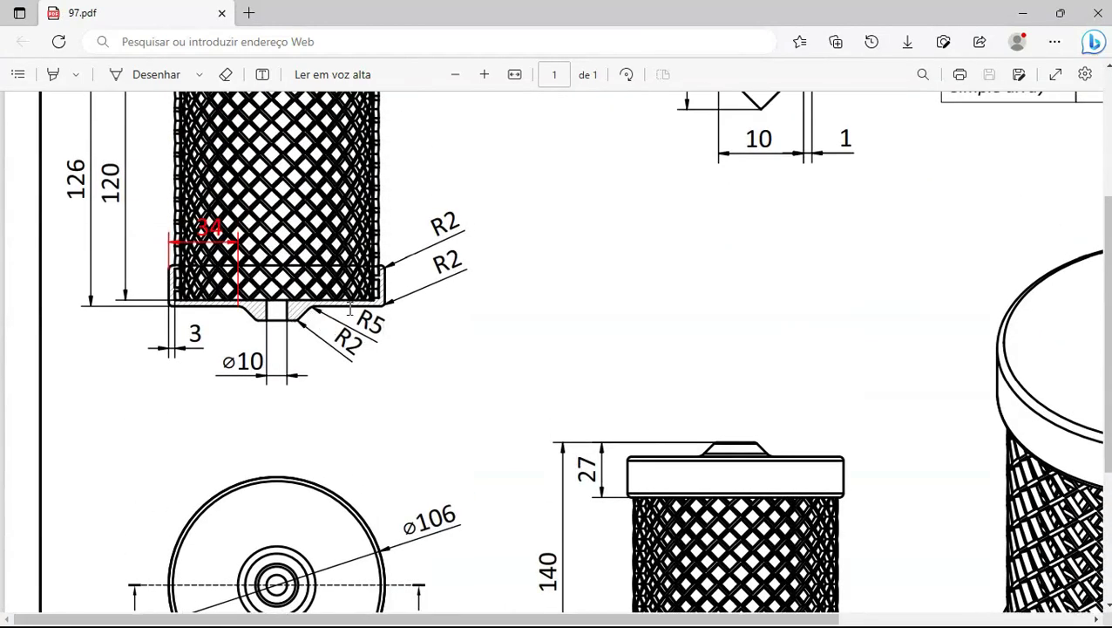
key("alt+Tab")
left_click(593, 301)
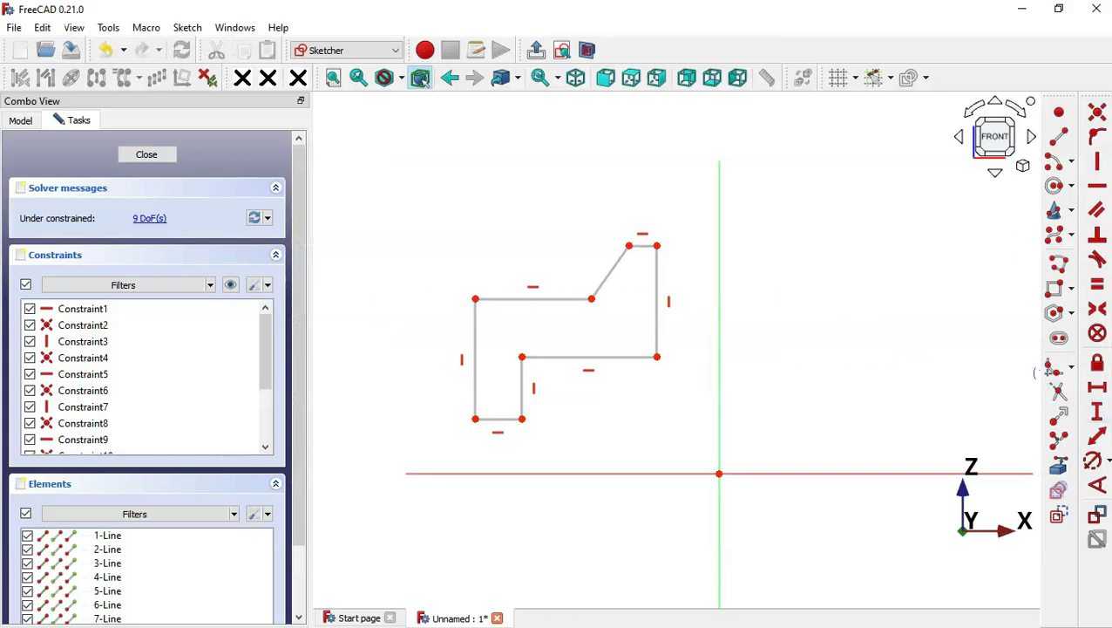
left_click(603, 283)
left_click(581, 299)
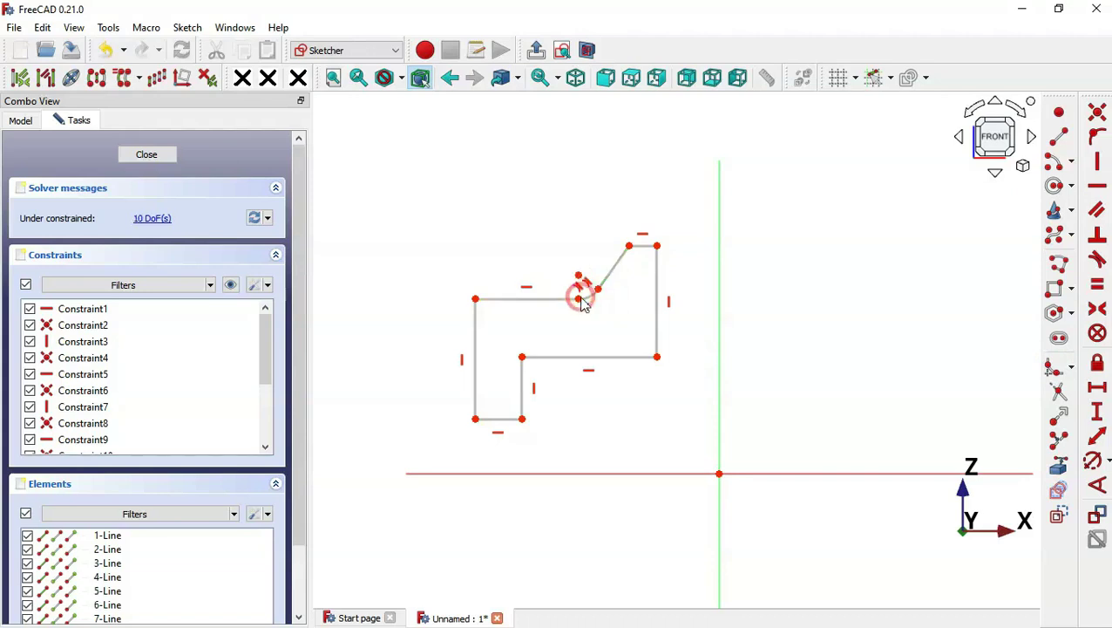
Constrain the fillet arc at the foot of the sloped line to a 5 mm radius
scroll(530, 288, "up", 1)
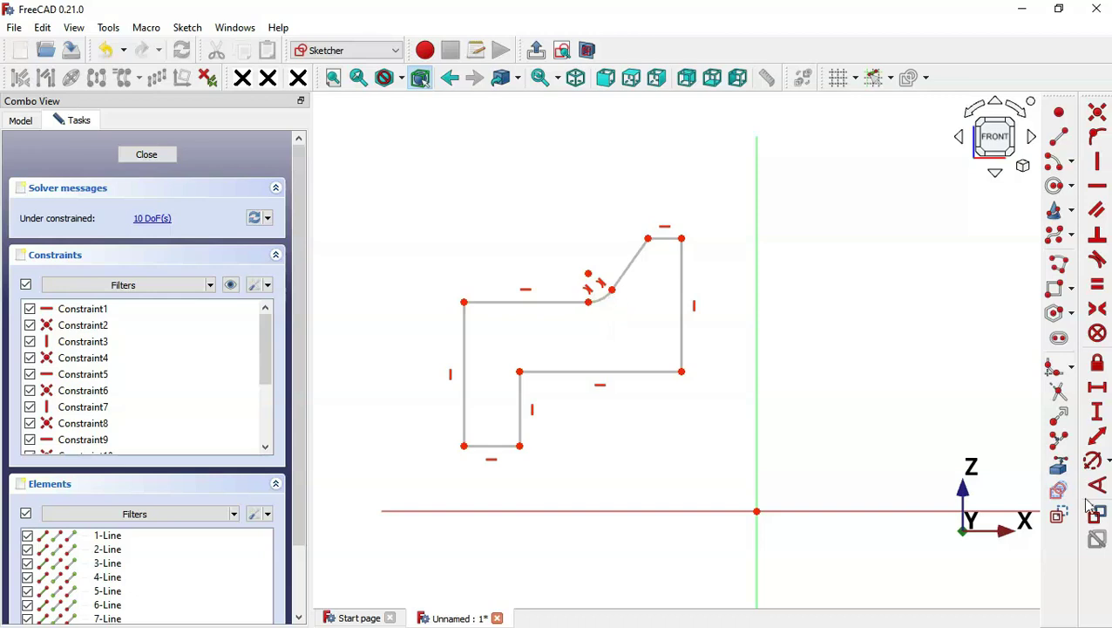
left_click(1095, 460)
left_click(606, 297)
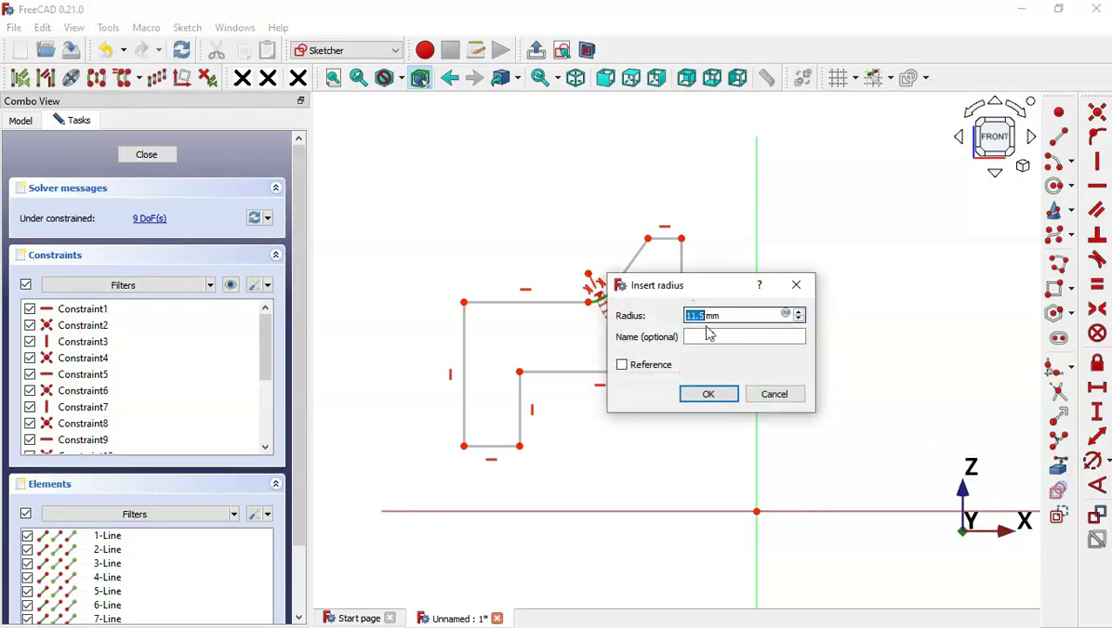
type("5")
key("Return")
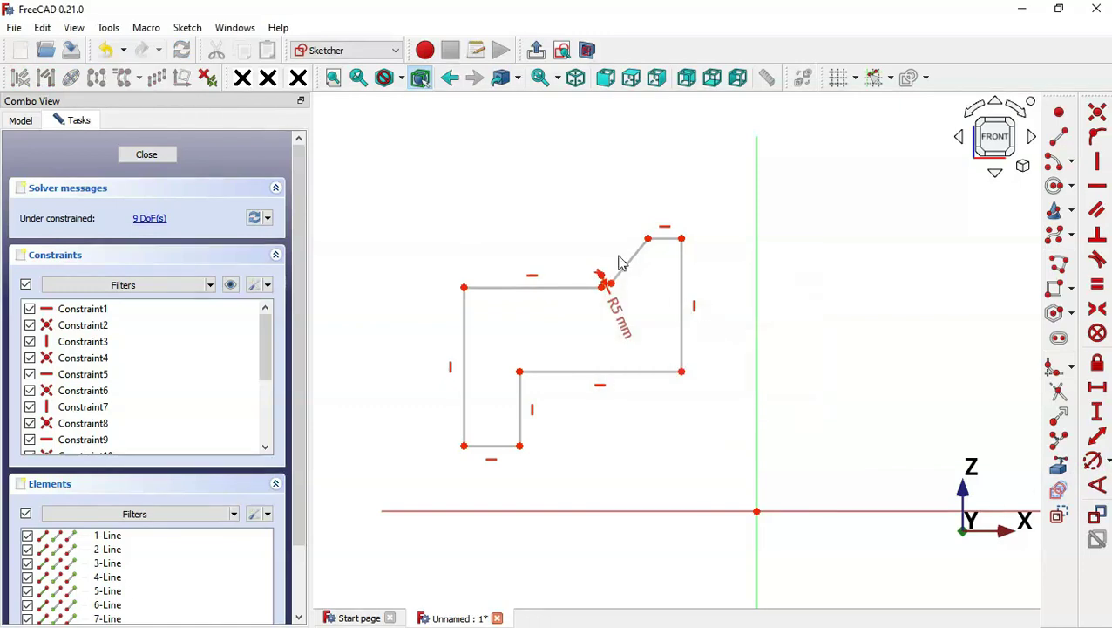
Look up the slope angle in 97.pdf and constrain the sloped line at 135° to the adjoining horizontal line
scroll(523, 198, "up", 1)
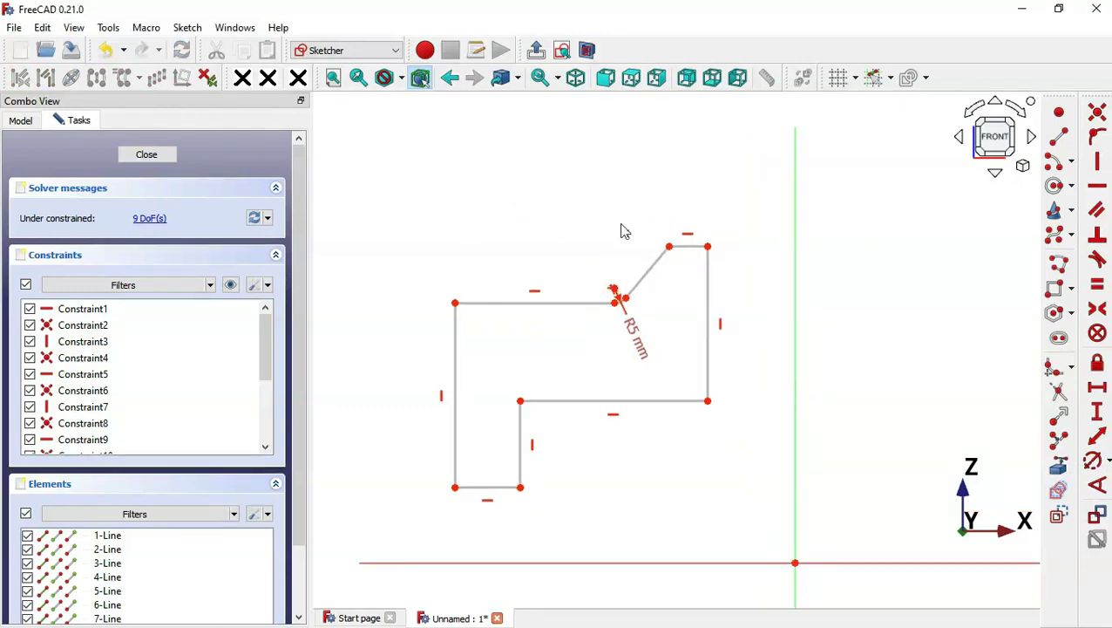
key("alt+Tab")
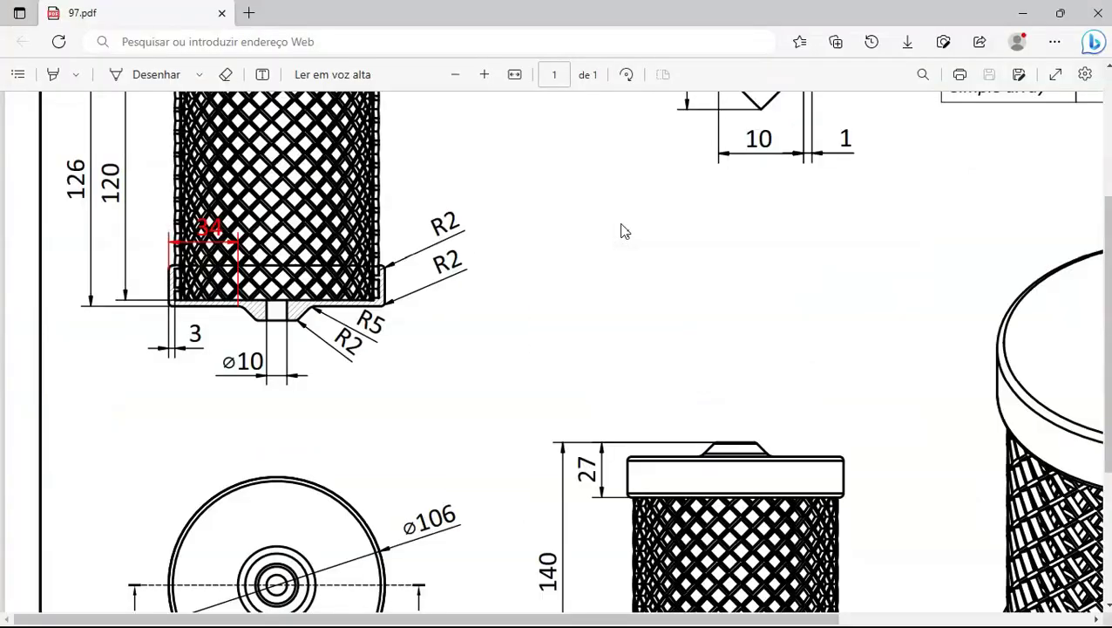
scroll(381, 296, "up", 3)
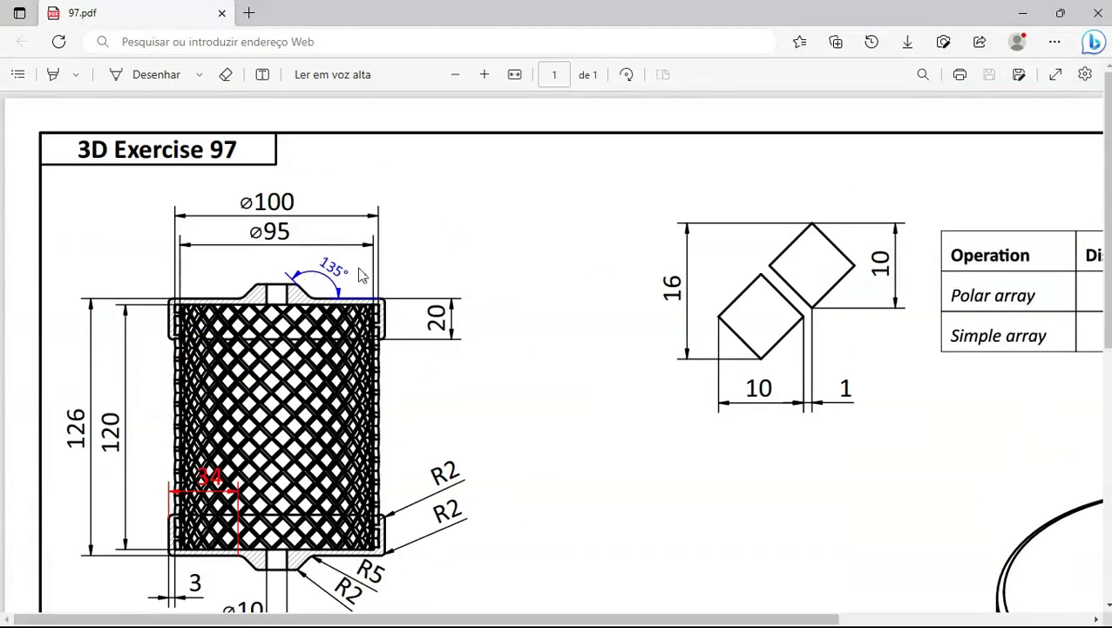
key("alt+Tab")
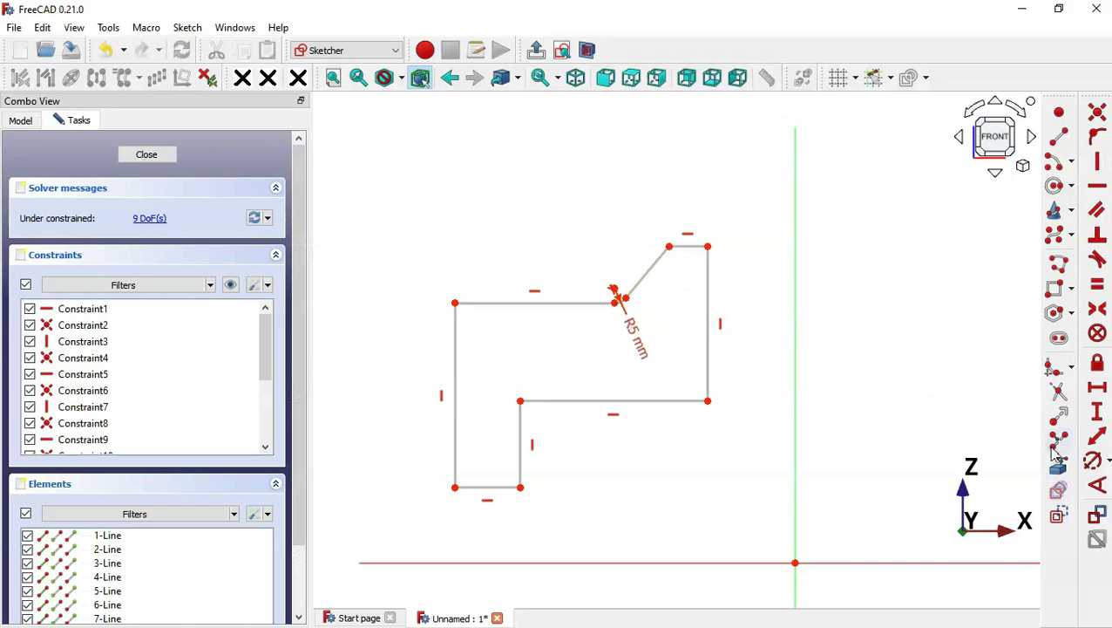
left_click(1096, 485)
left_click(637, 285)
left_click(607, 302)
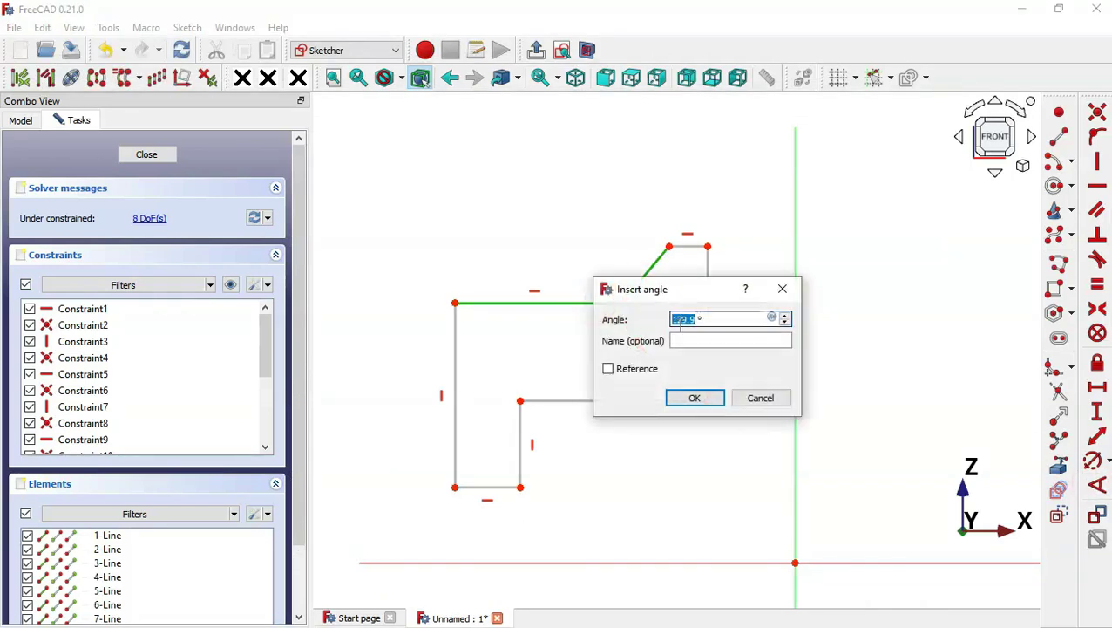
type("135")
key("Return")
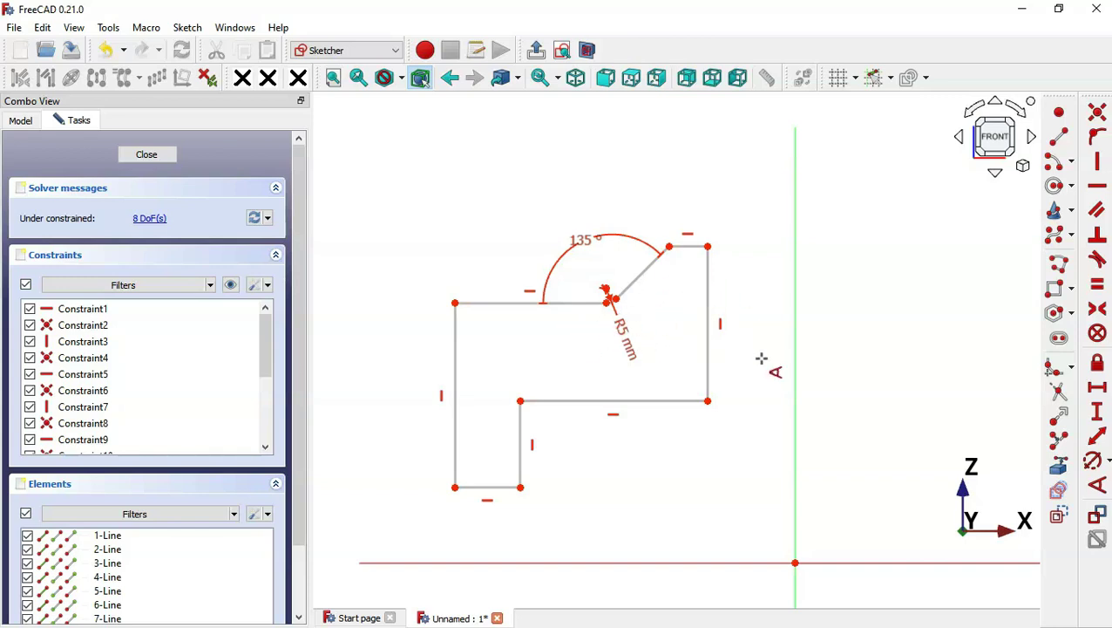
Constrain the profile's outer vertical edge to 20 mm high, consulting the rim height in 97.pdf
left_click(1100, 412)
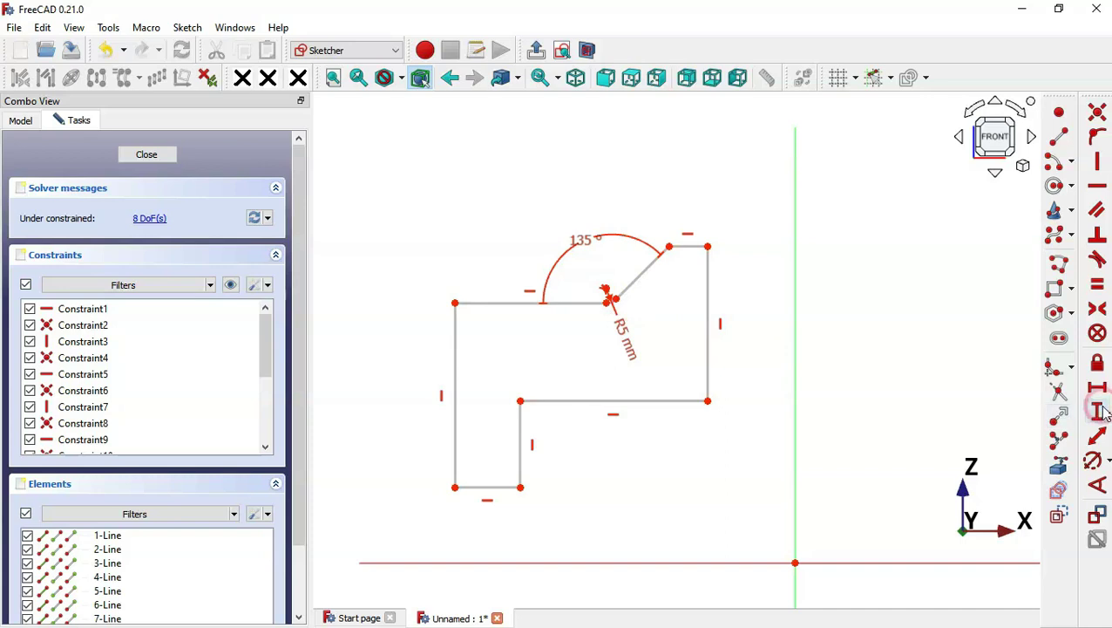
left_click(454, 415)
key("alt+Tab")
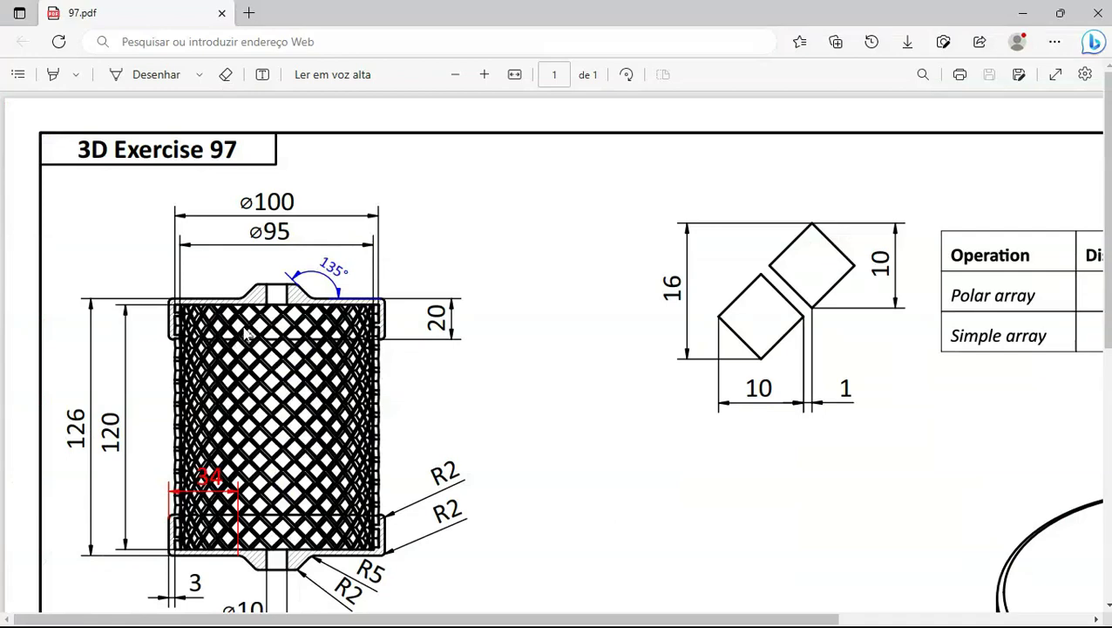
key("alt+Tab")
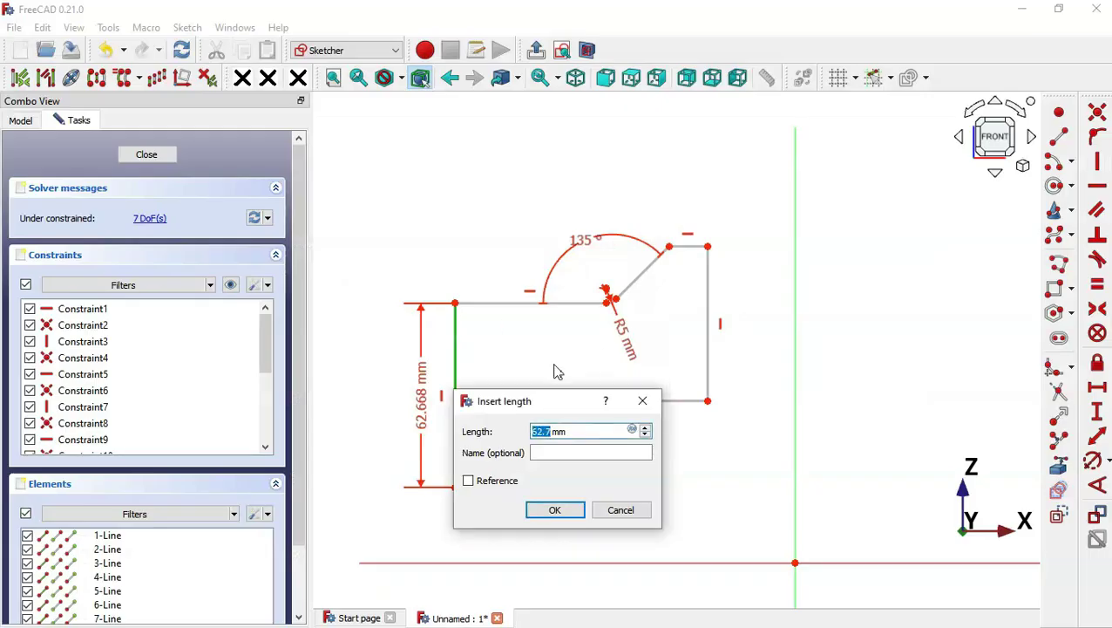
type("20")
key("Return")
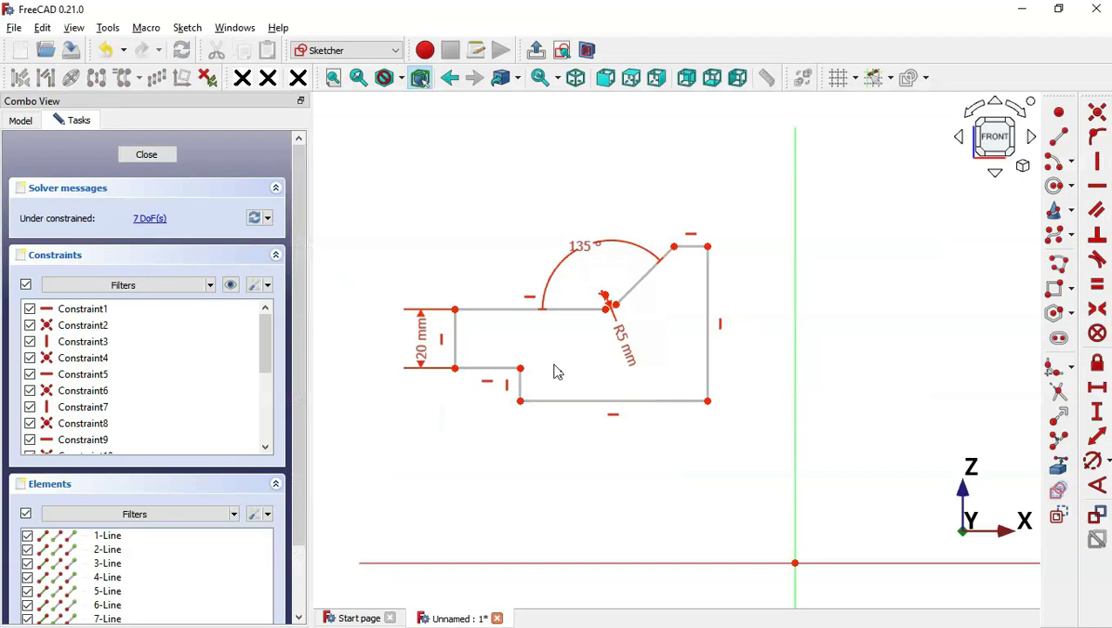
Constrain the cap plate's thickness to 3 mm vertically between its underside and the upper outer corner, consulting the section view in 97.pdf
left_click(521, 399)
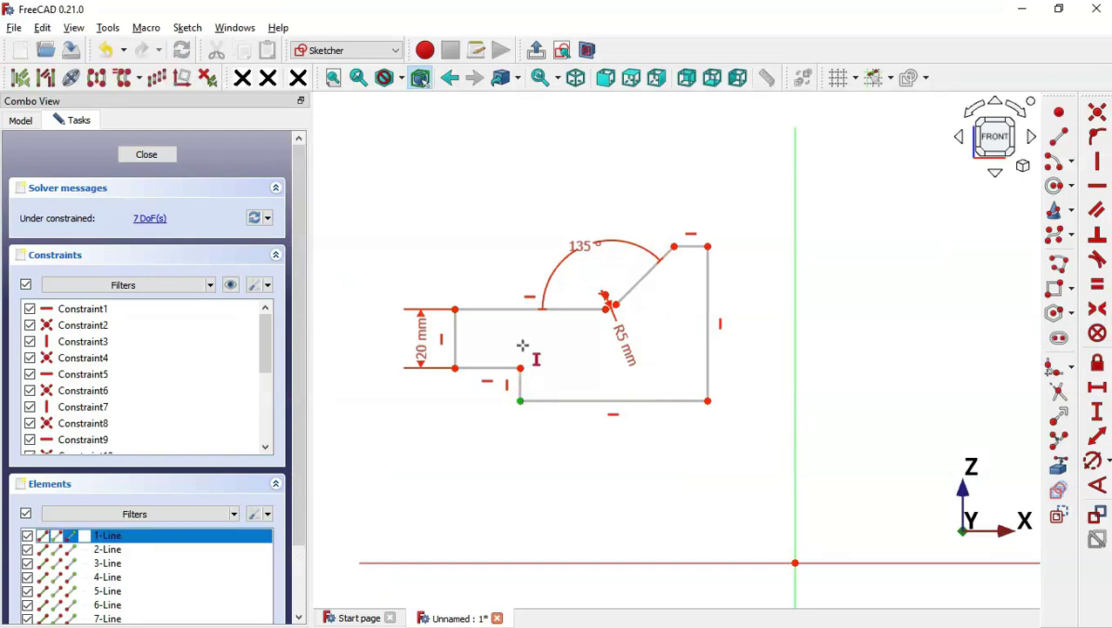
left_click(457, 309)
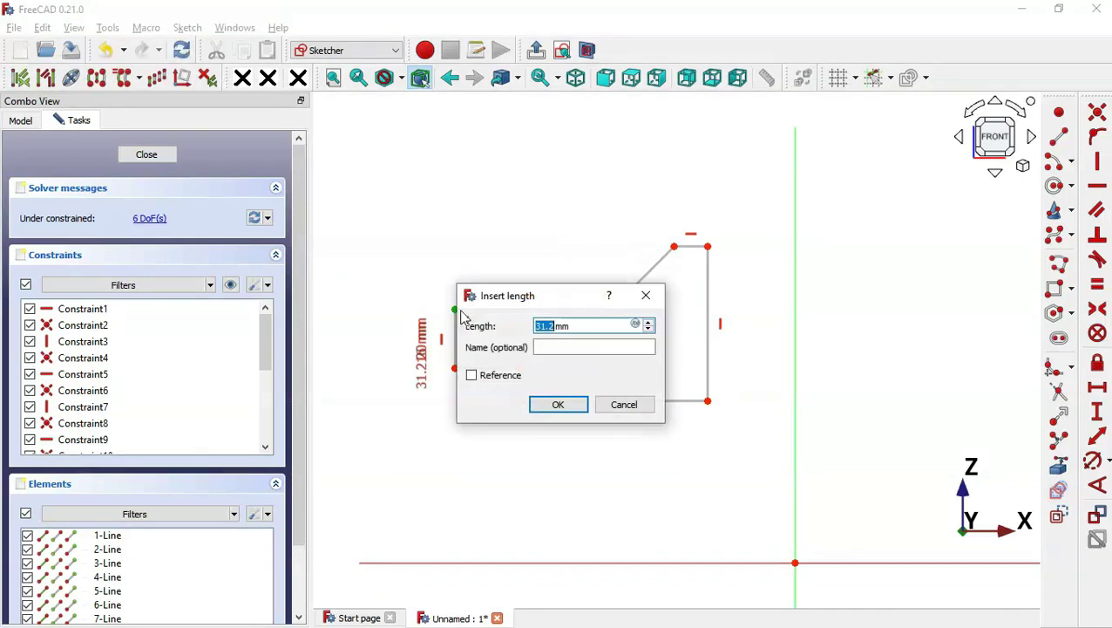
key("alt+Tab")
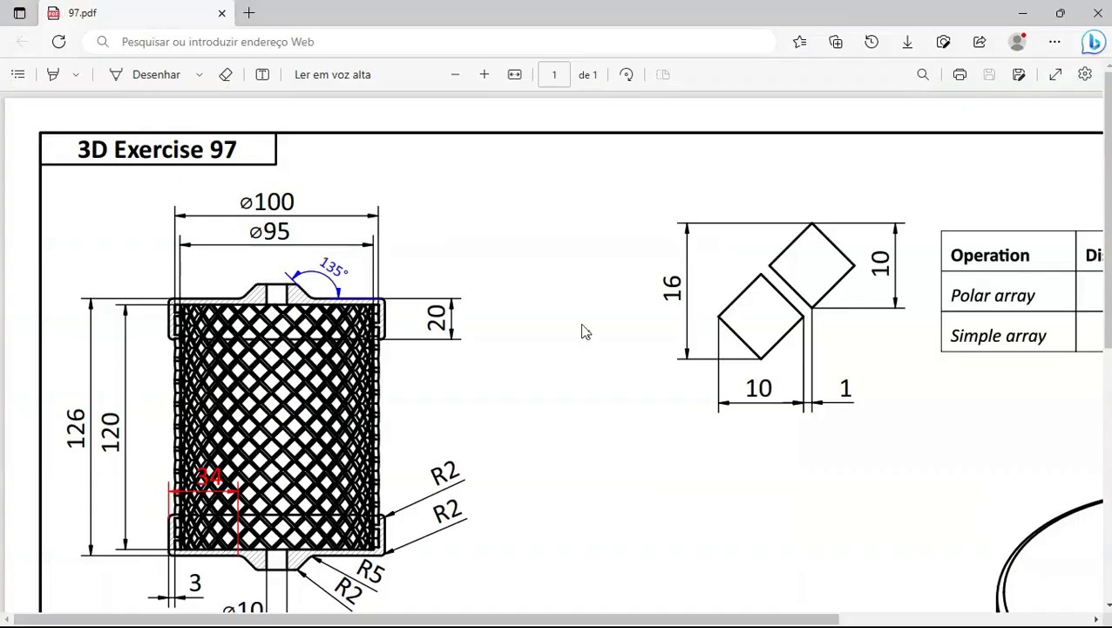
scroll(226, 510, "down", 3)
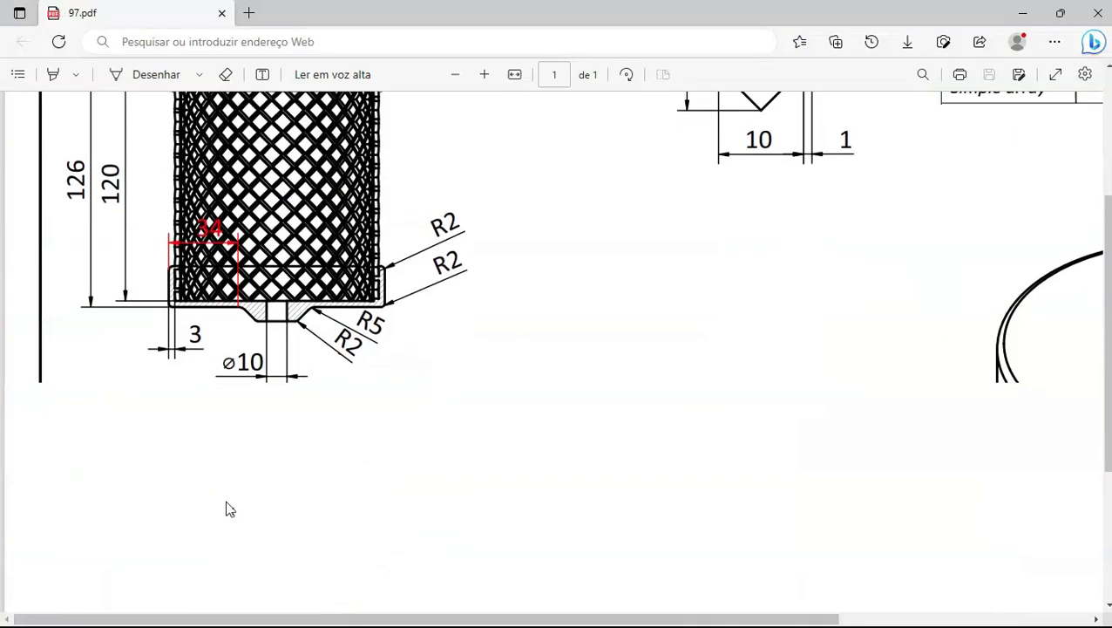
key("alt+Tab")
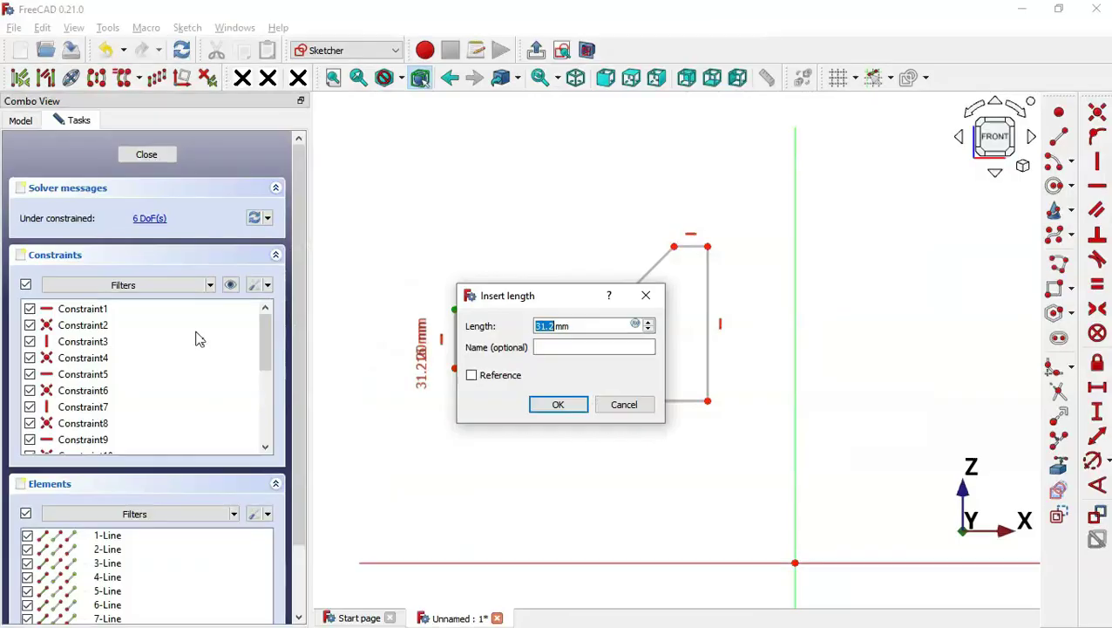
type("3")
key("Return")
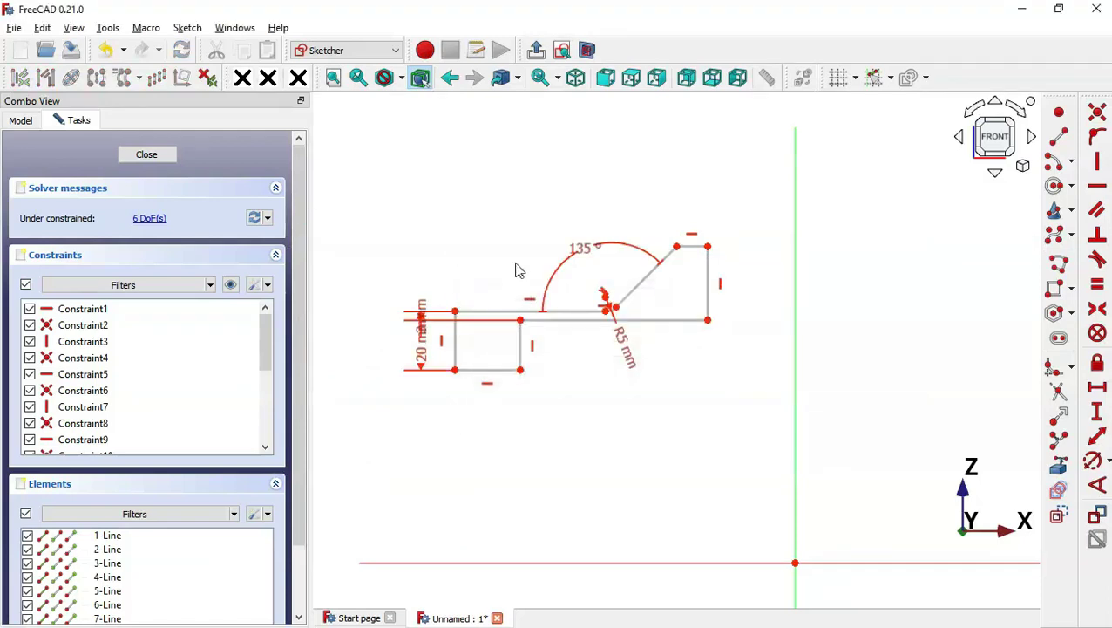
Constrain the profile's overall height to 27 mm, from the rim's lower edge to the boss top, as dimensioned in 97.pdf
key("i")
left_click(708, 246)
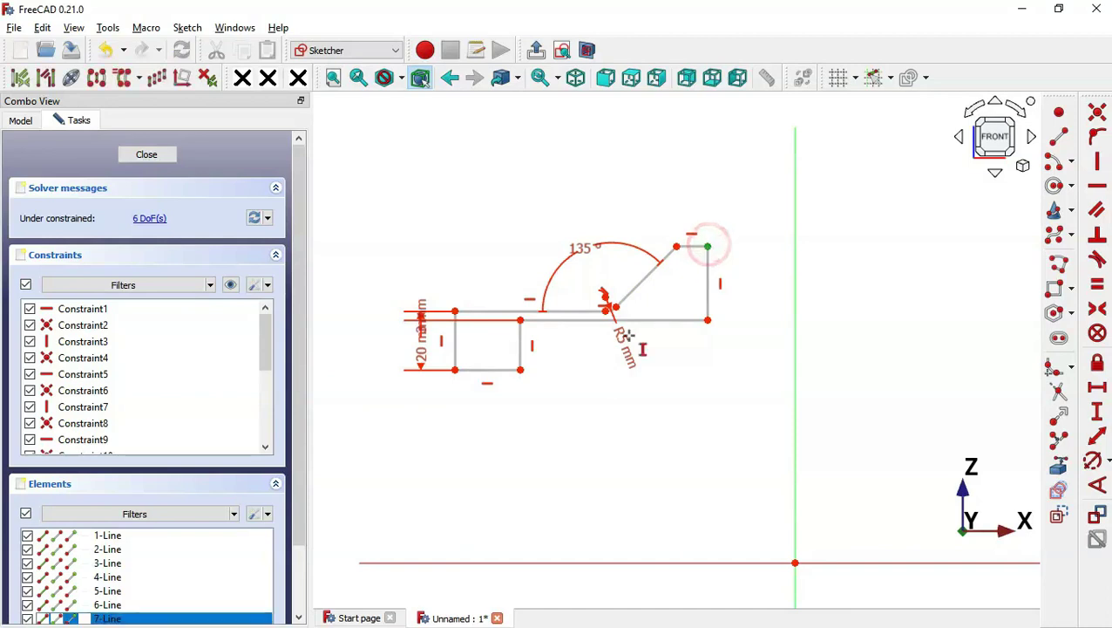
left_click(520, 371)
key("alt+Tab")
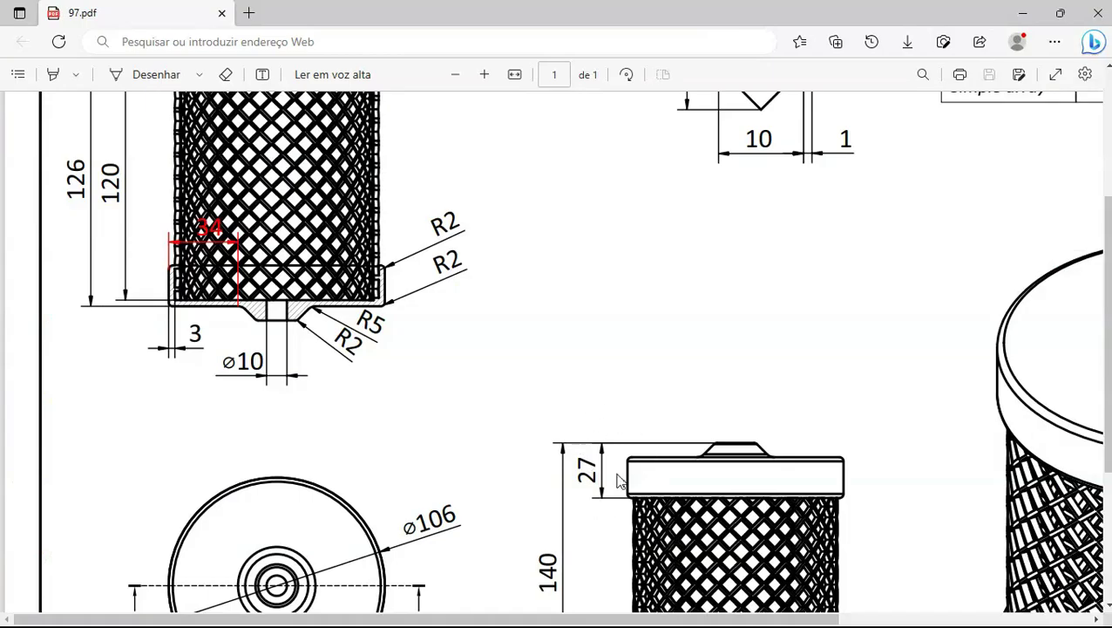
key("alt+Tab")
key("Return")
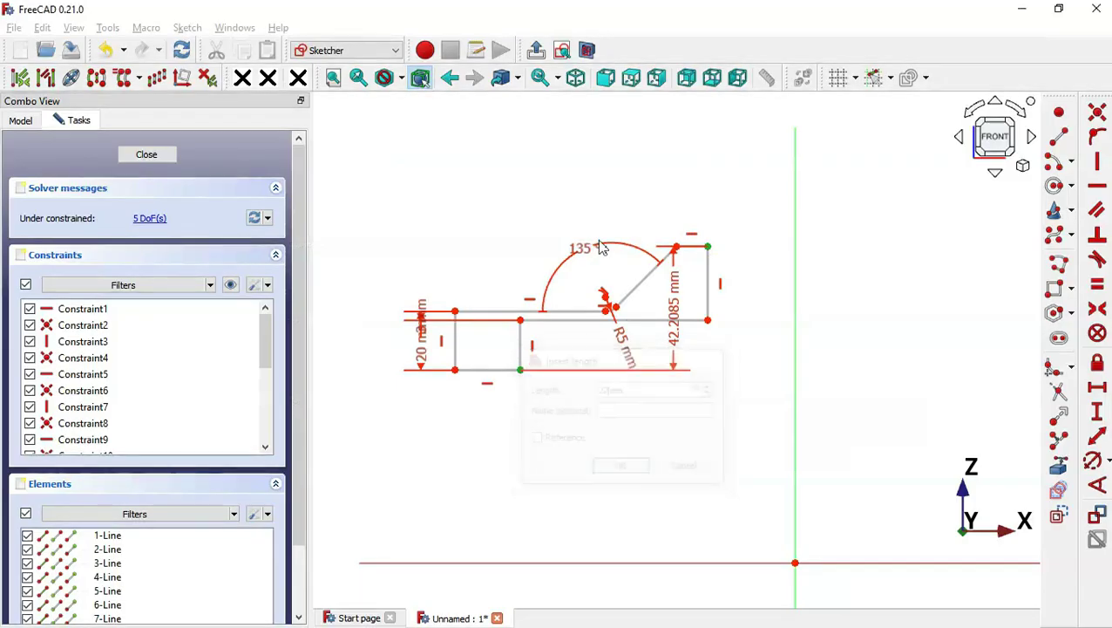
Look up the rim wall thickness in 97.pdf and constrain the rim's lower edge to 3 mm wide
left_click(1095, 308)
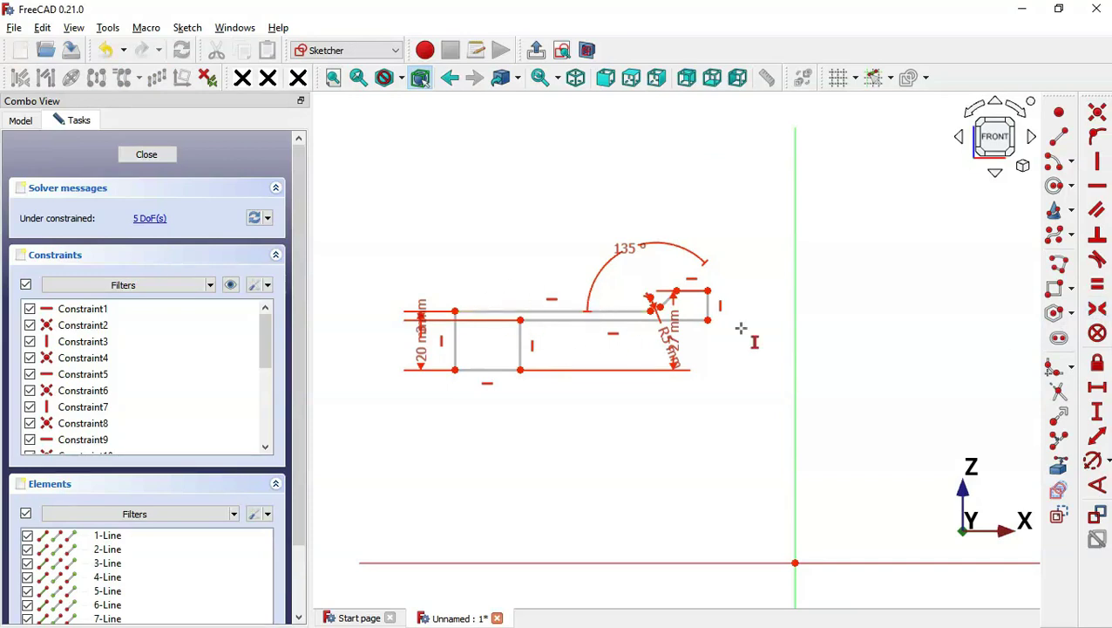
left_click(1098, 387)
left_click(481, 370)
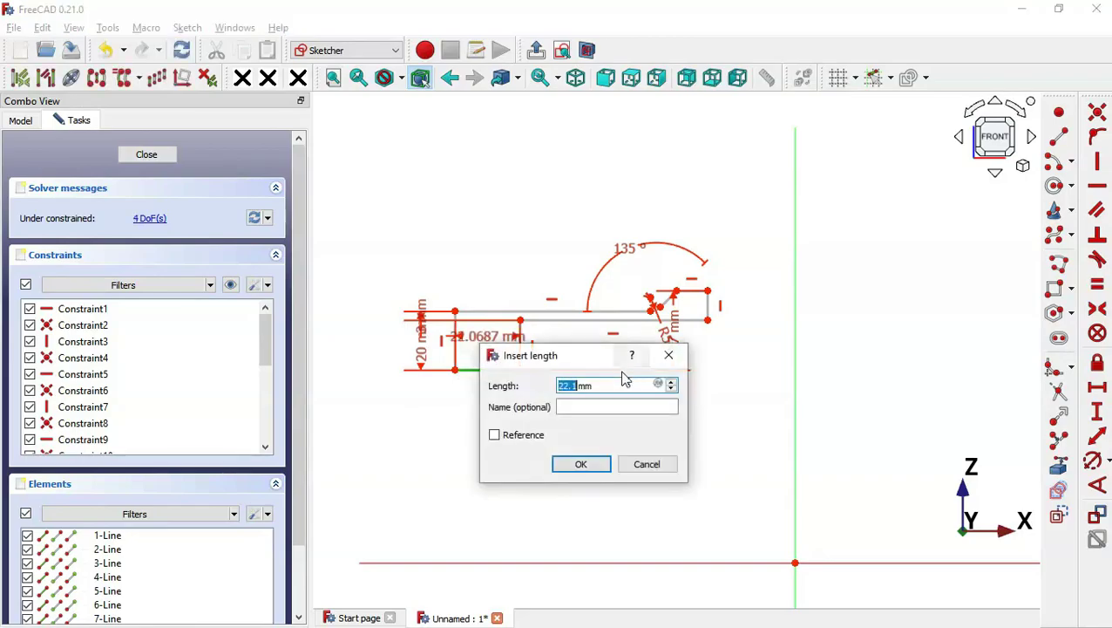
key("alt+Tab")
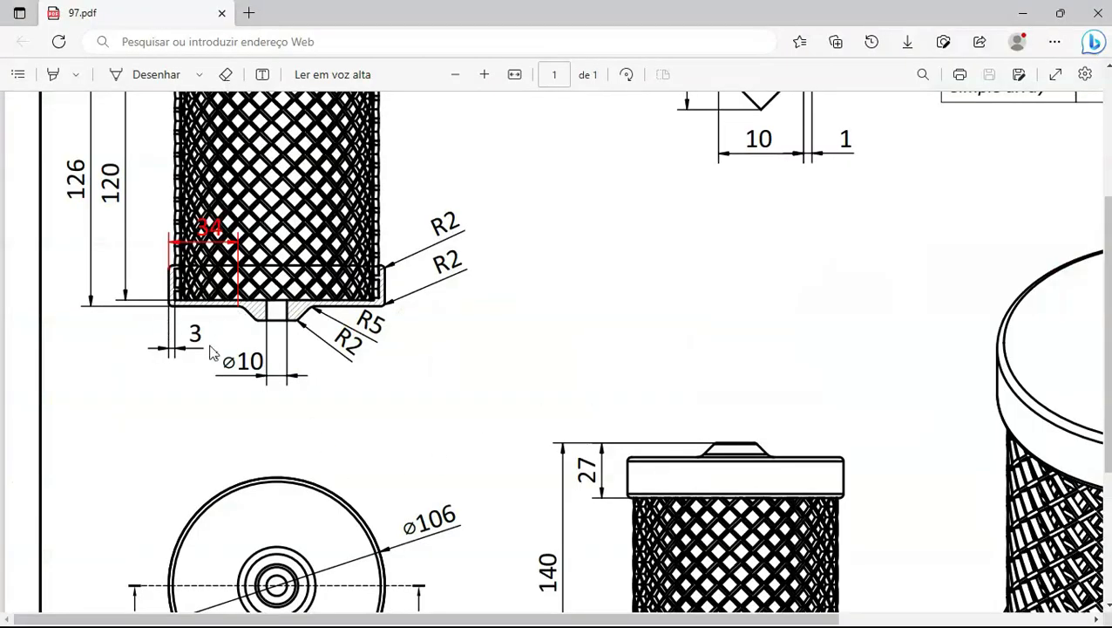
key("alt+Tab")
type("3")
key("Return")
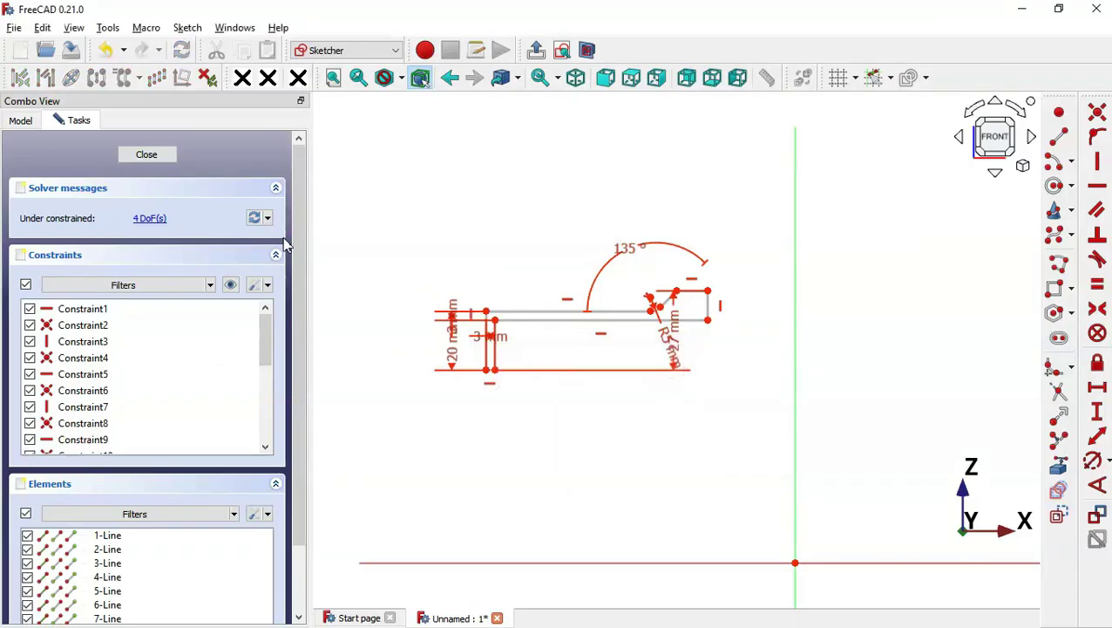
Constrain the lower end of the boss's inner vertical edge 5 mm horizontally from the origin
left_click(708, 320)
key("l")
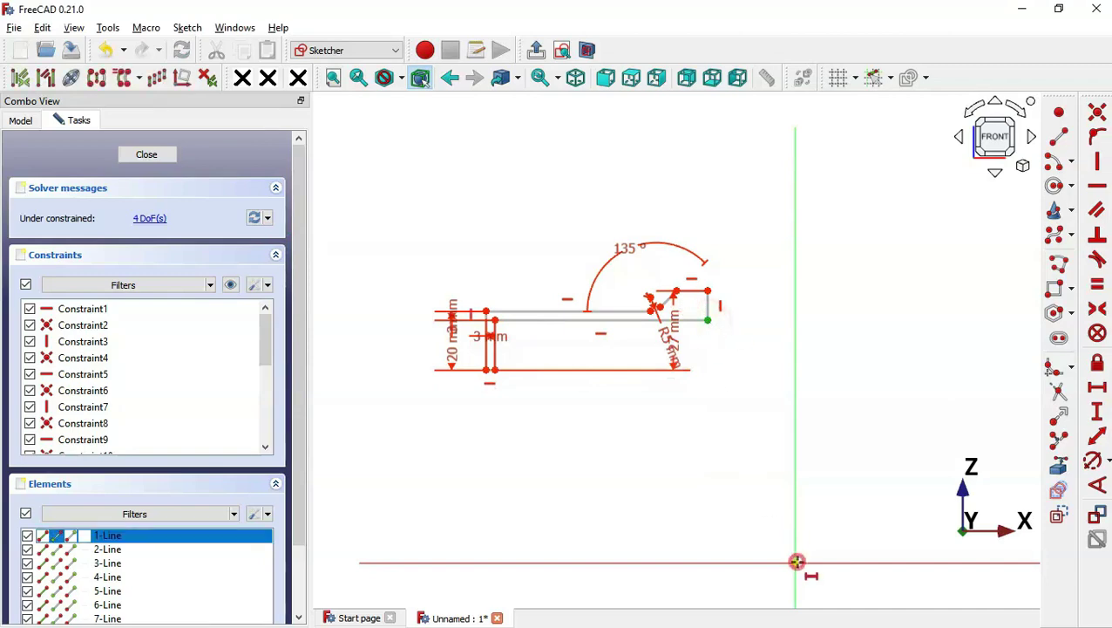
left_click(797, 562)
Check the boss position in 97.pdf and constrain the upper outer horizontal line, from corner to fillet start, to 34 mm
key("alt+Tab")
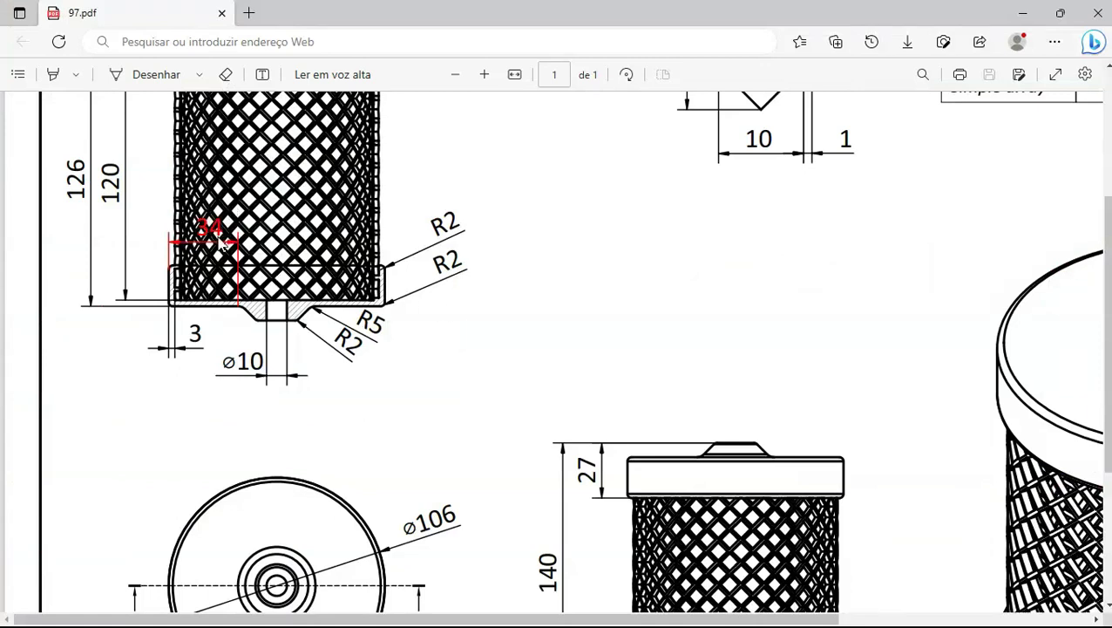
scroll(178, 245, "up", 3, "ctrl")
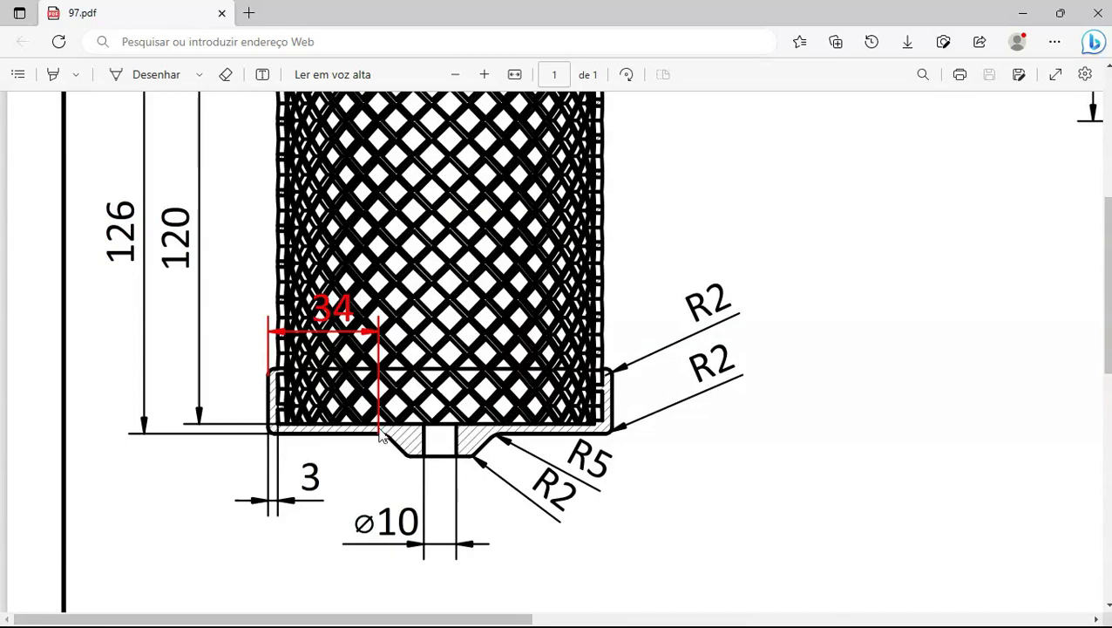
key("alt+Tab")
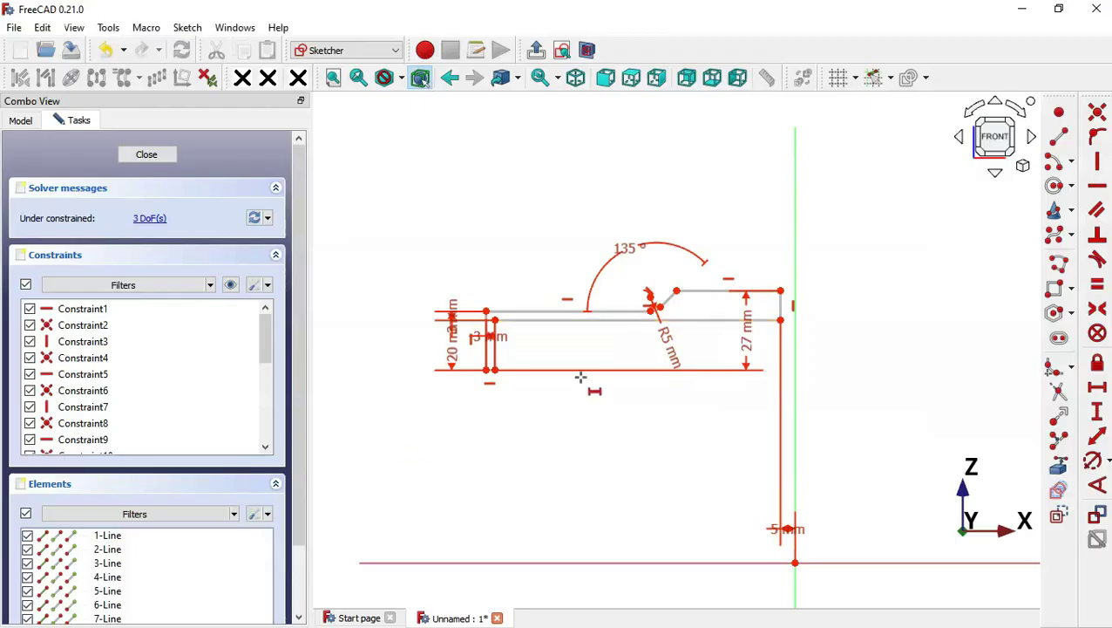
scroll(520, 262, "up", 1)
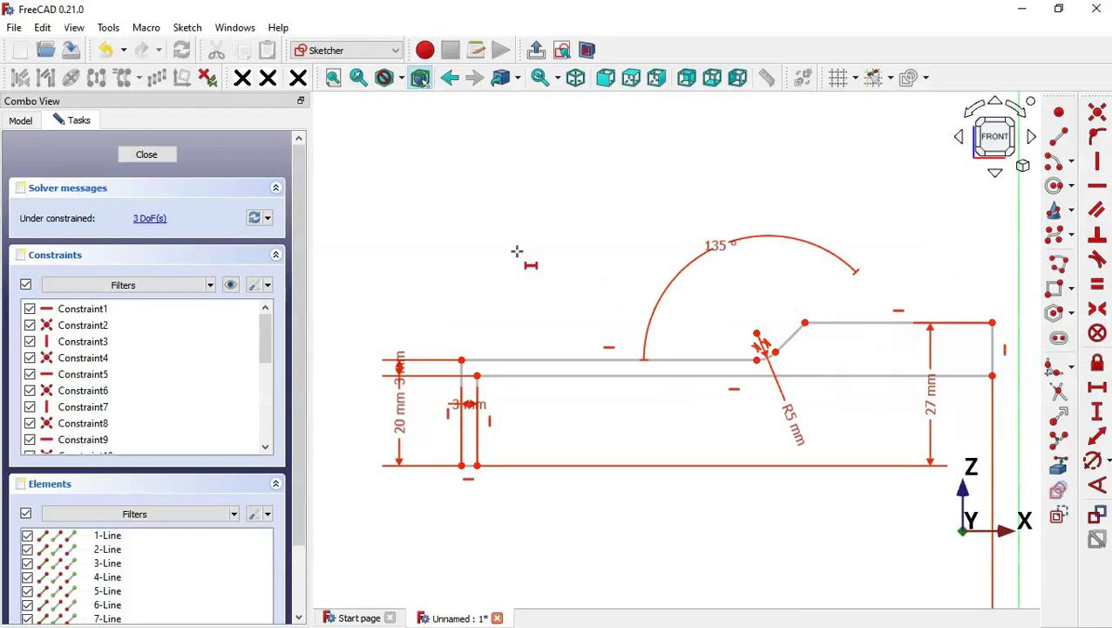
left_click(461, 360)
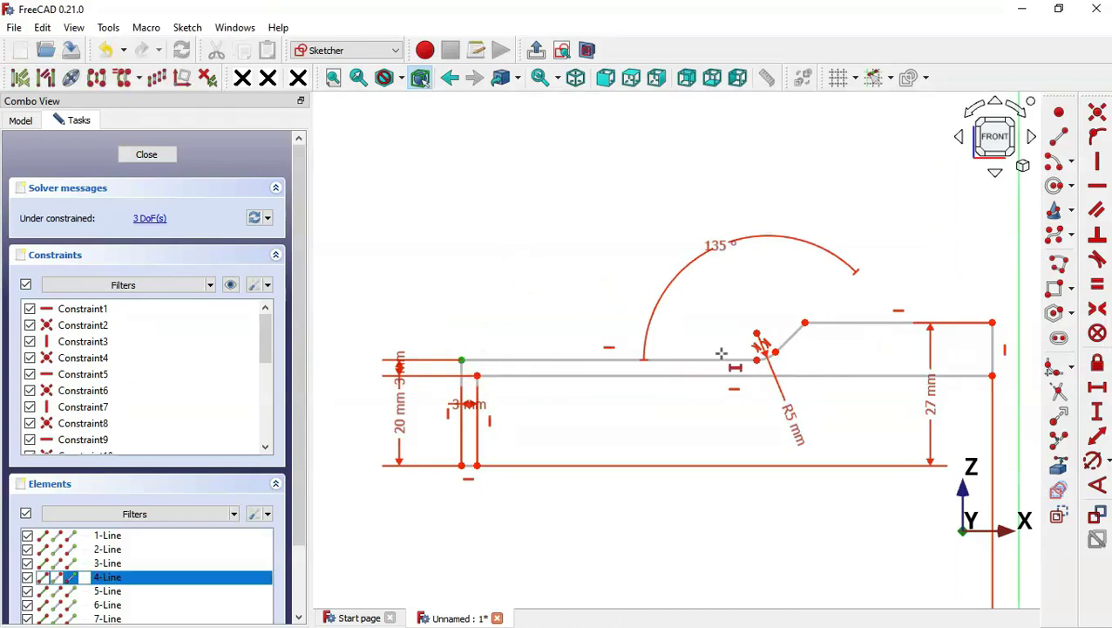
left_click(757, 356)
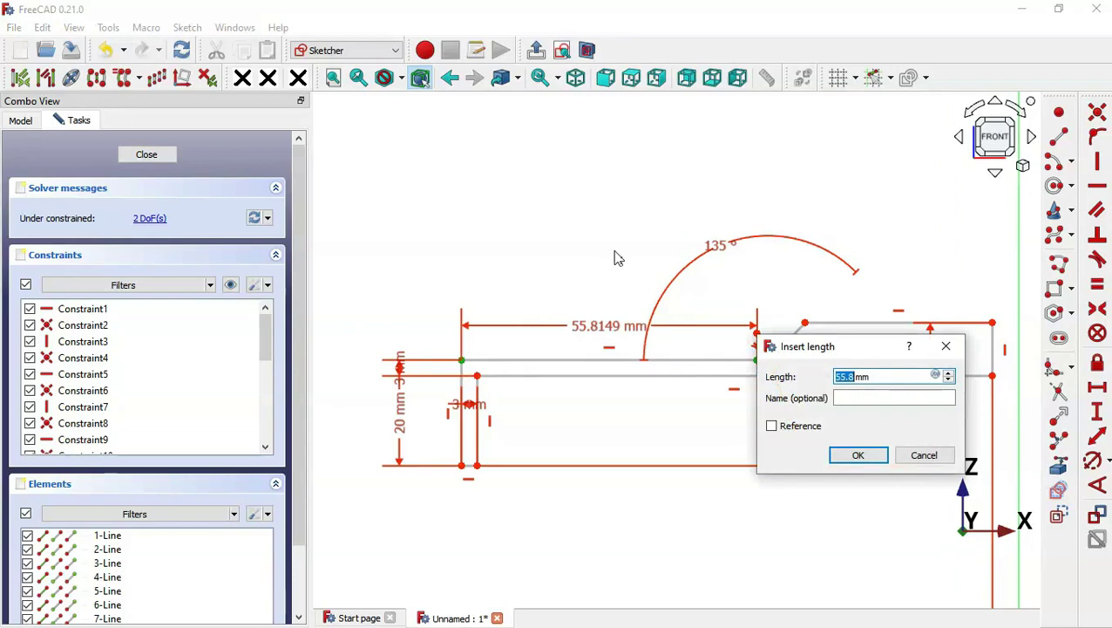
type("34")
key("Return")
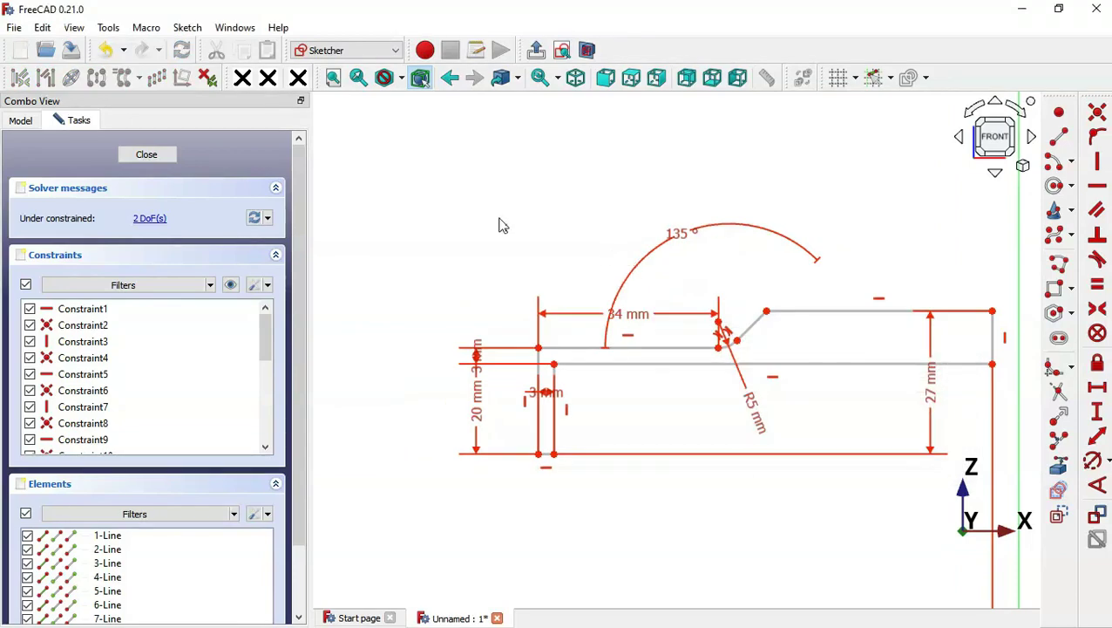
Look up the cylinder diameter in 97.pdf and constrain the rim's inner lower corner 50 mm horizontally from the origin
scroll(500, 241, "down", 4)
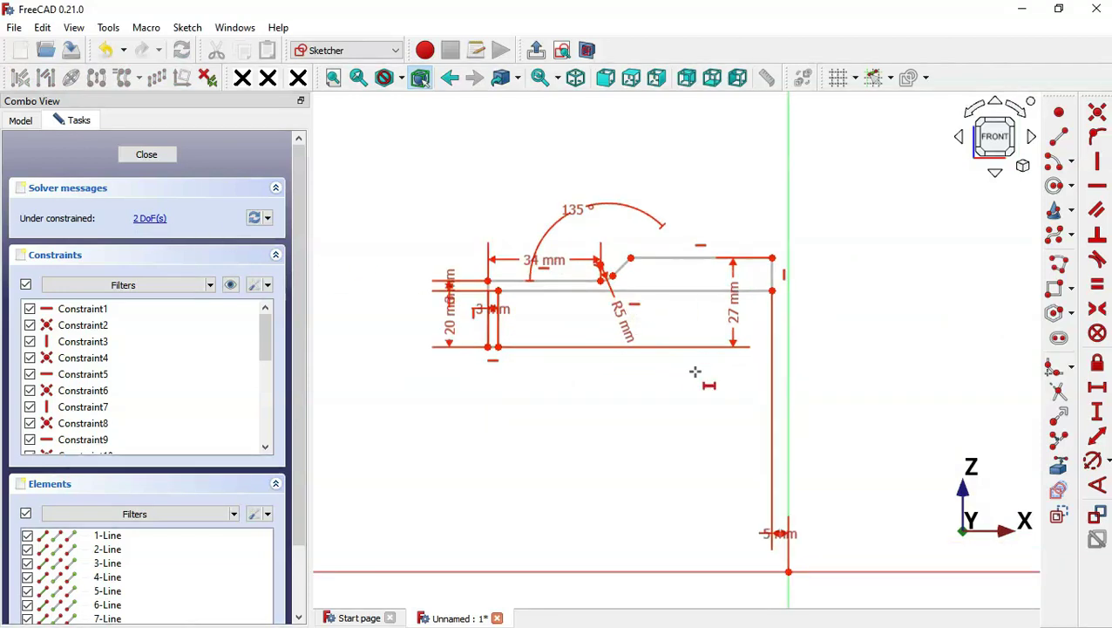
key("alt+Tab")
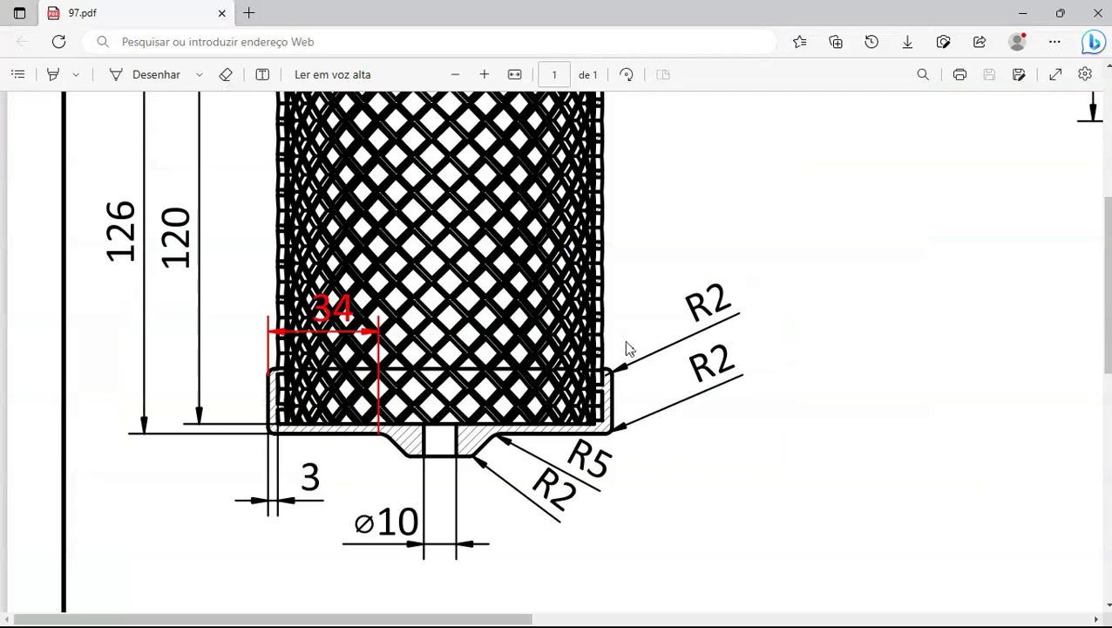
scroll(627, 350, "down", 3, "ctrl")
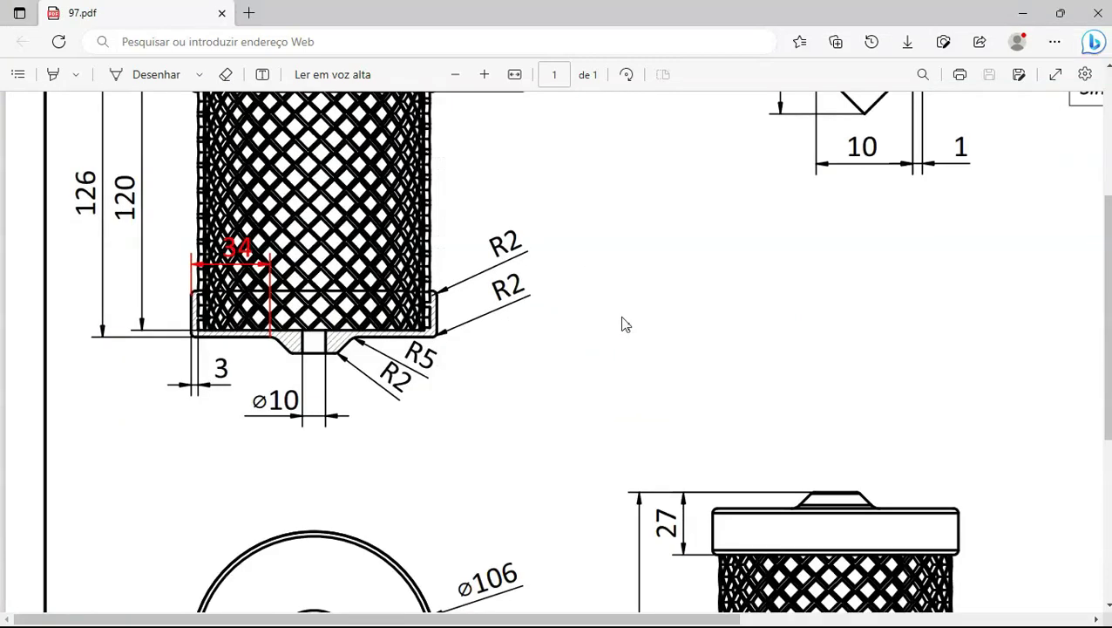
scroll(624, 324, "up", 3)
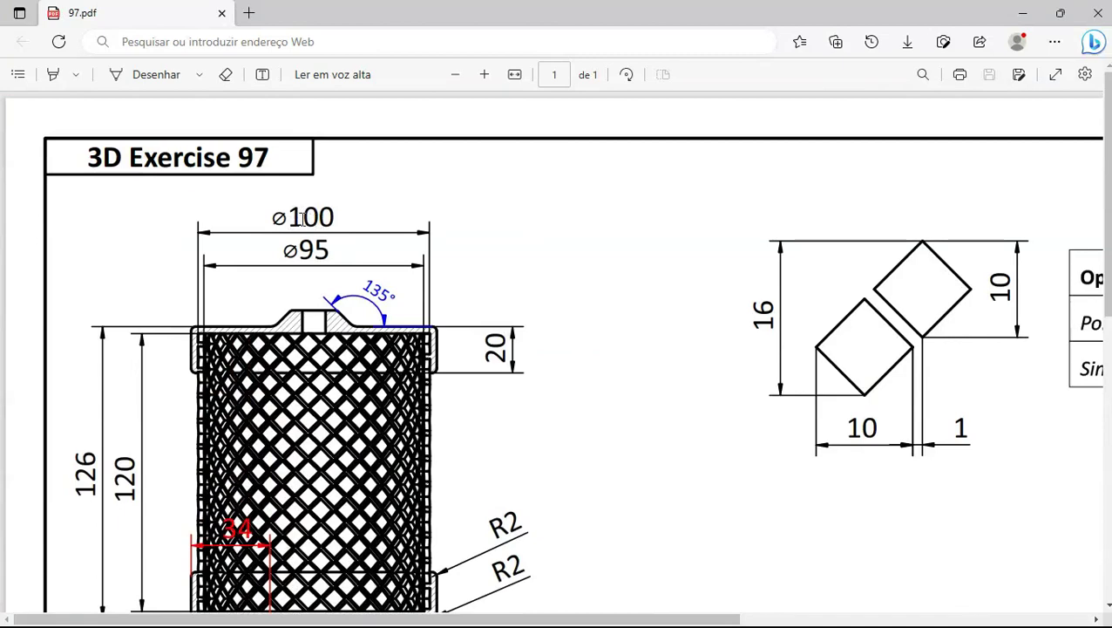
key("alt+Tab")
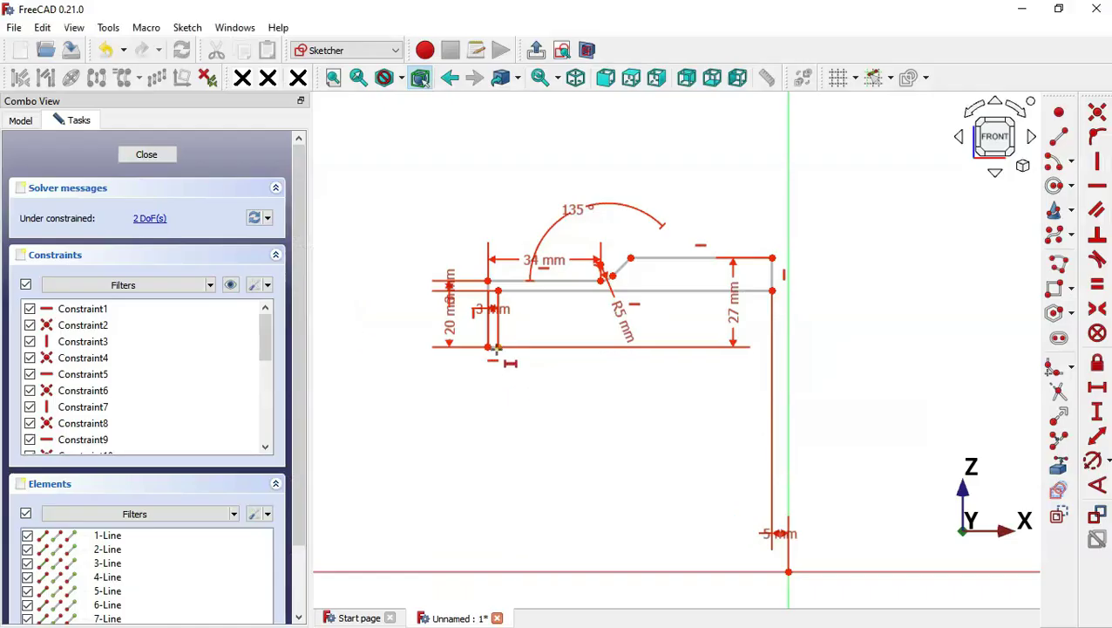
left_click(497, 340)
key("l")
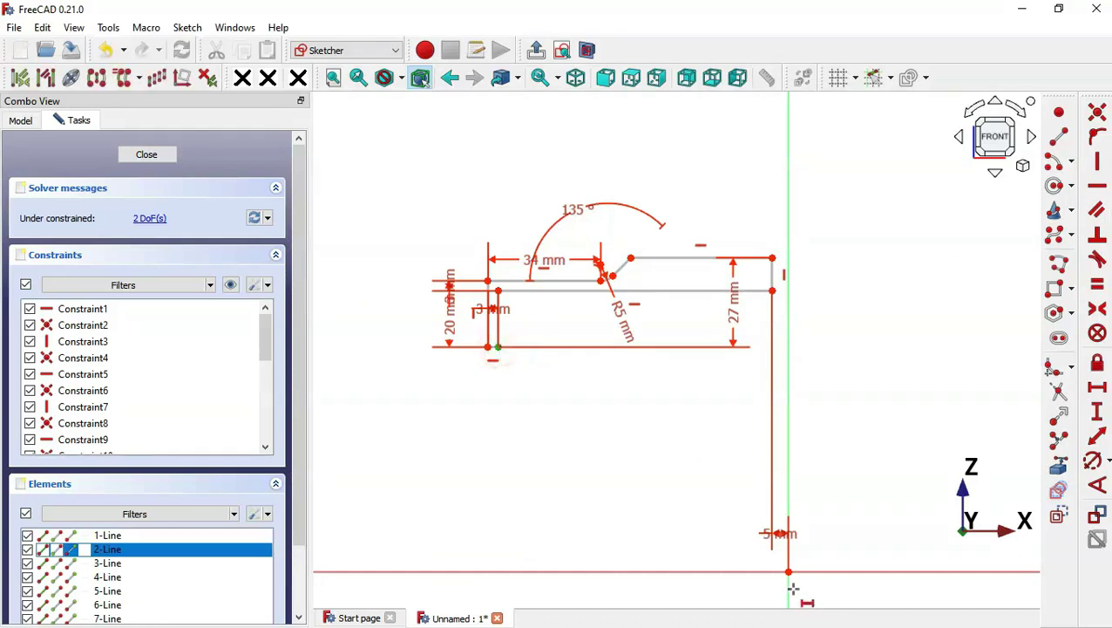
left_click(786, 570)
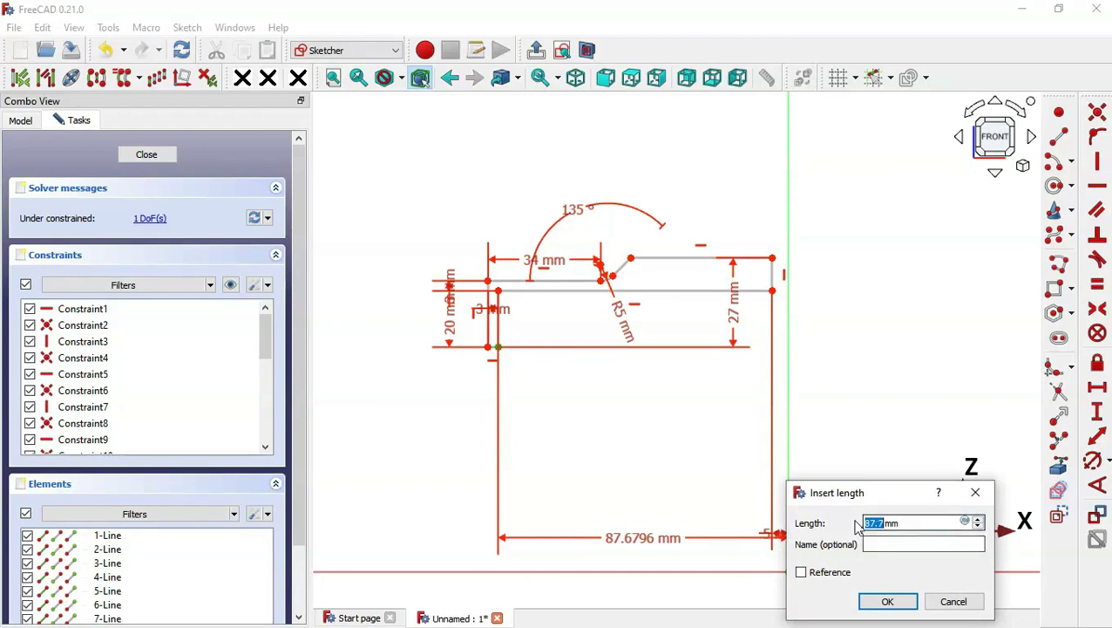
type("50")
key("Return")
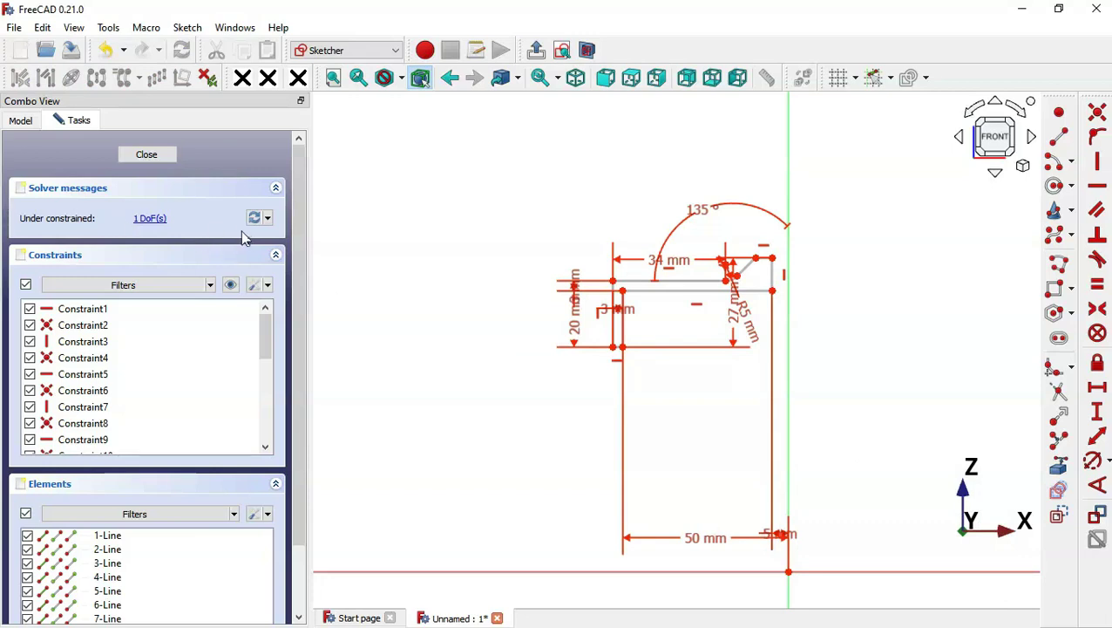
Align the lower end of the boss's inner vertical edge horizontally with the origin
key("l")
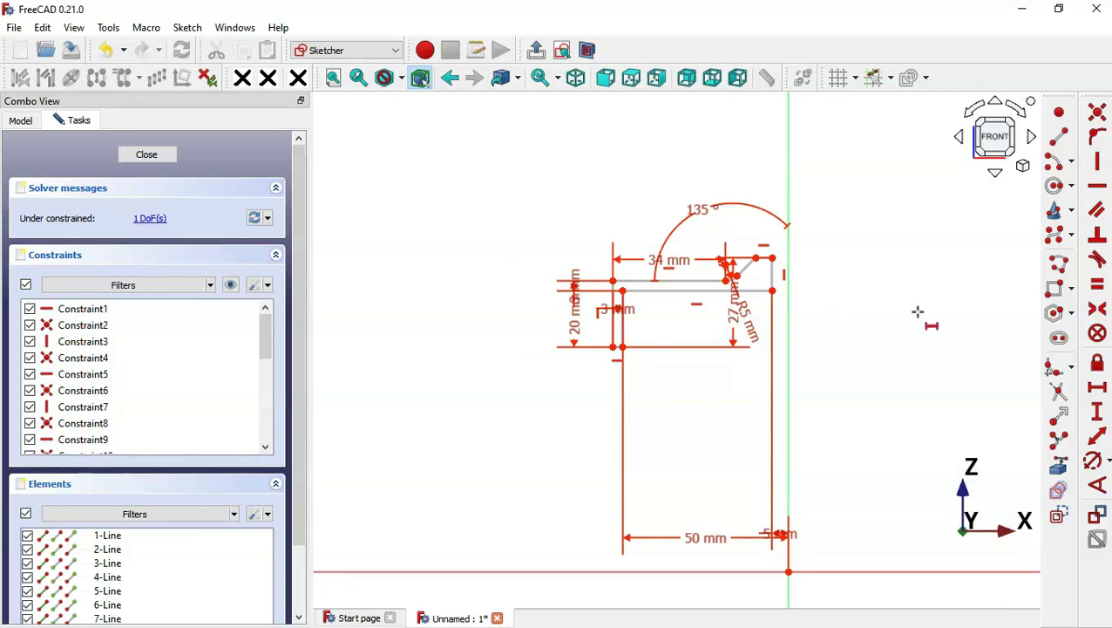
left_click(1097, 185)
left_click(771, 290)
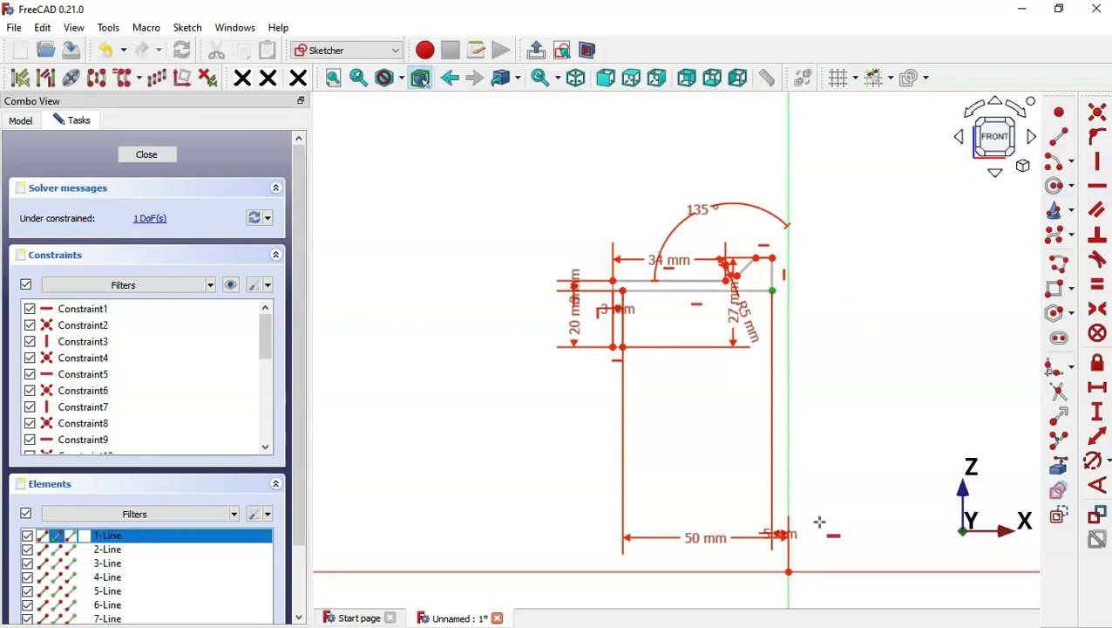
left_click(789, 573)
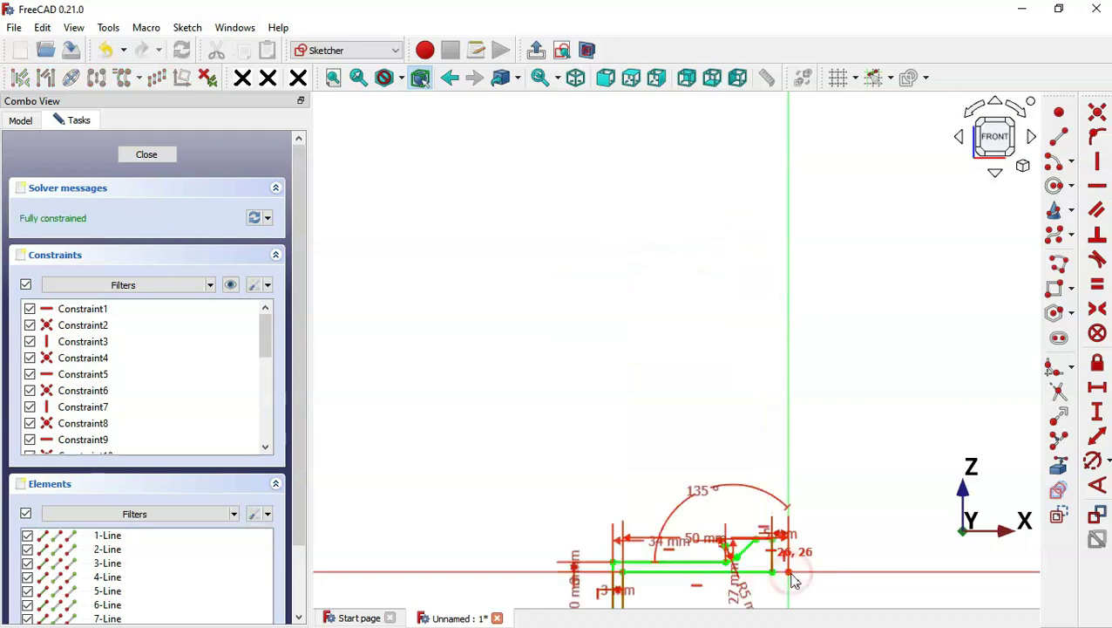
Spread out the overlapping dimensions, moving the 34 mm one above the profile, the 135° one below the slope, and the 50 mm and 3 mm width ones beneath
scroll(690, 345, "down", 2)
scroll(735, 520, "up", 3)
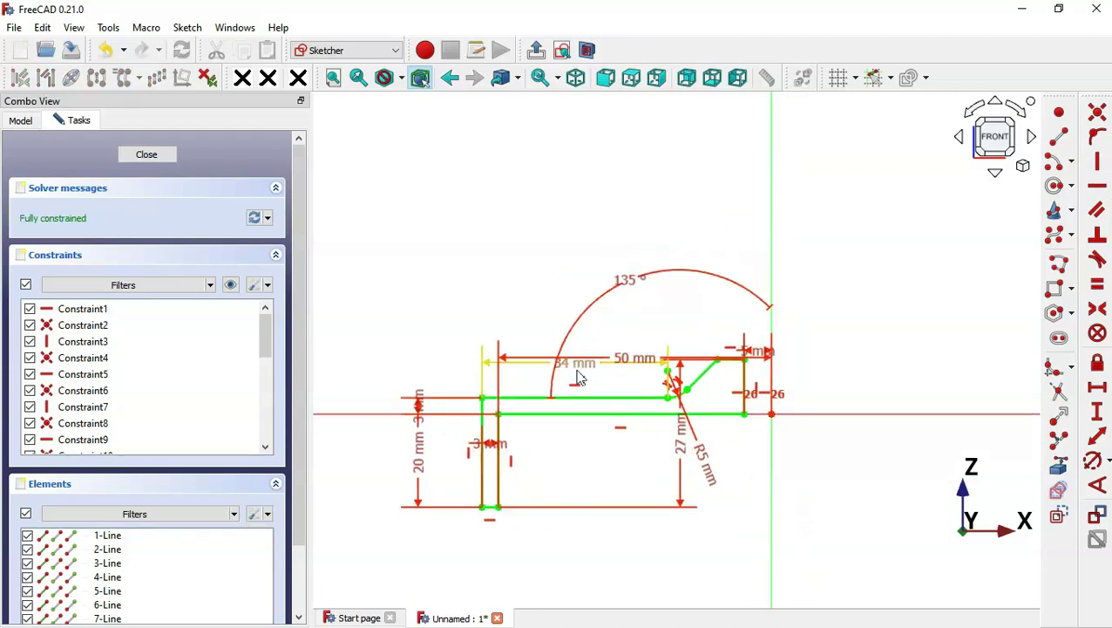
left_click_drag(579, 373, 567, 237)
mouse_move(625, 281)
left_mouse_down()
mouse_move(645, 302)
mouse_move(667, 449)
left_mouse_up()
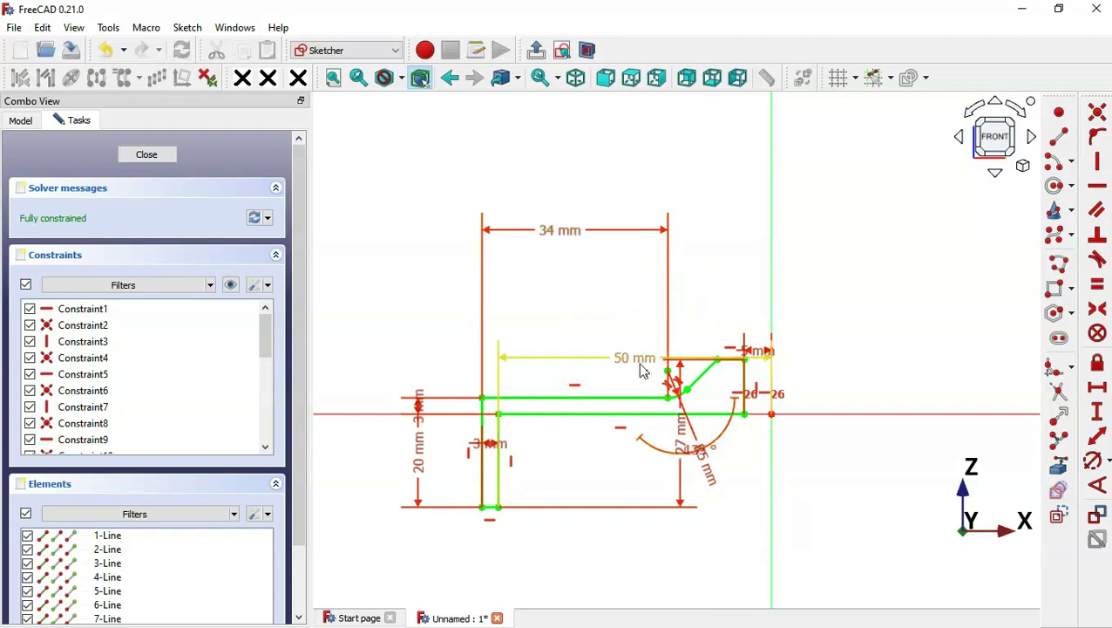
left_click_drag(635, 364, 678, 607)
mouse_move(493, 443)
left_mouse_down()
mouse_move(573, 524)
mouse_move(571, 555)
left_mouse_up()
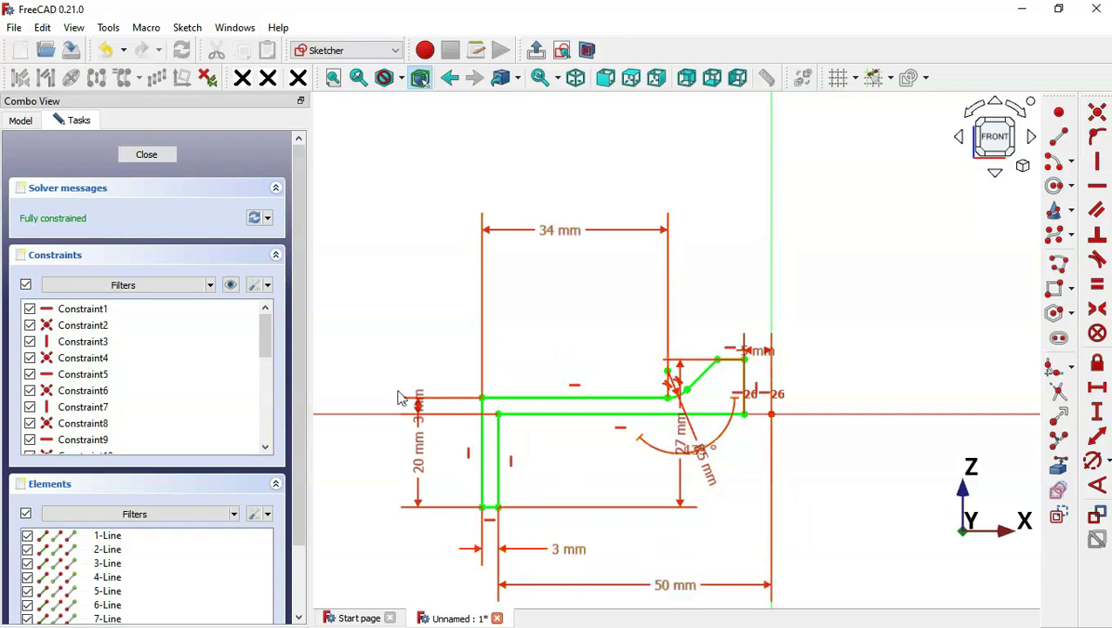
Spread out the remaining dimensions: 3 mm thickness, R5 and 135° above the profile, 27 mm to its right, and 5 mm above the boss
left_click_drag(420, 397, 546, 335)
left_click_drag(706, 462, 626, 326)
left_click_drag(703, 460, 658, 360)
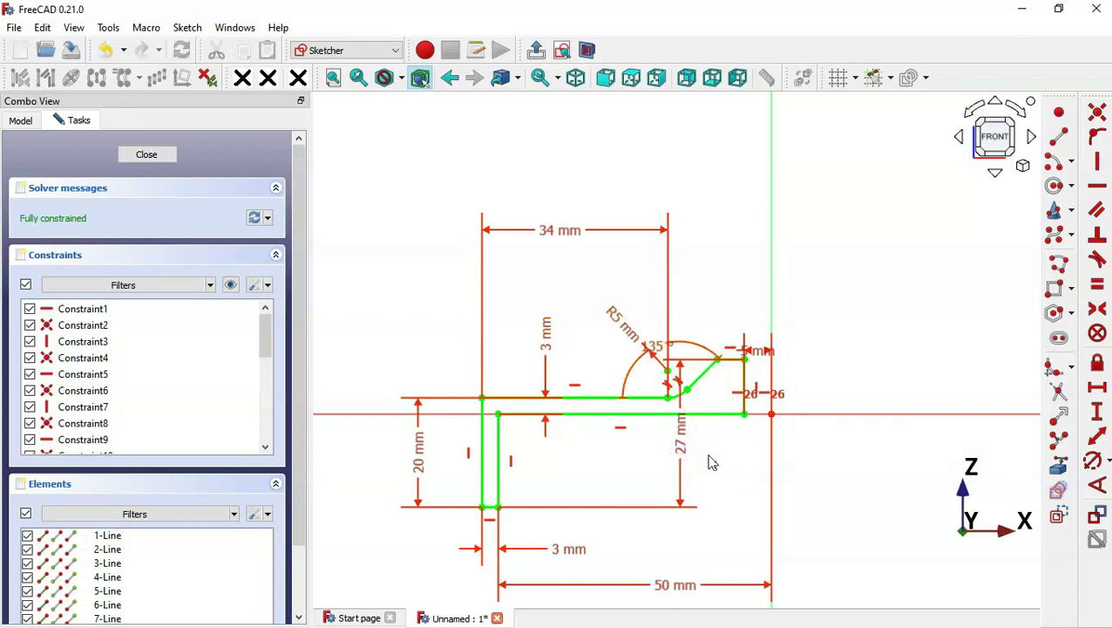
left_click_drag(683, 462, 844, 477)
mouse_move(758, 349)
left_mouse_down()
mouse_move(765, 258)
mouse_move(824, 248)
left_mouse_up()
left_click(852, 215)
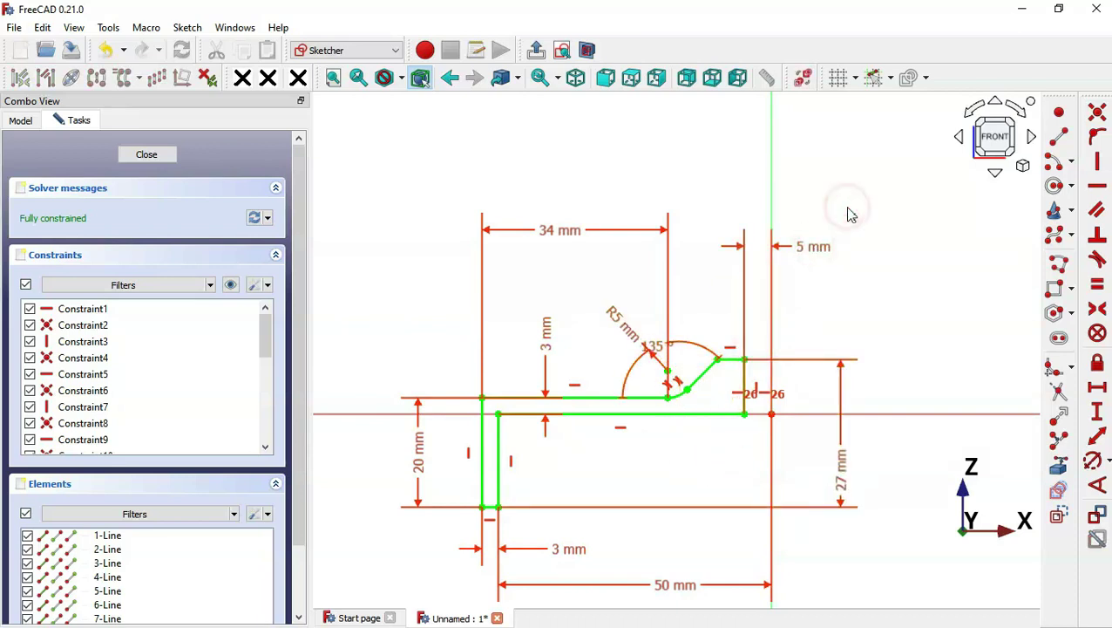
Finish the sketch and revolve the profile 360° around the vertical sketch axis
left_click(538, 50)
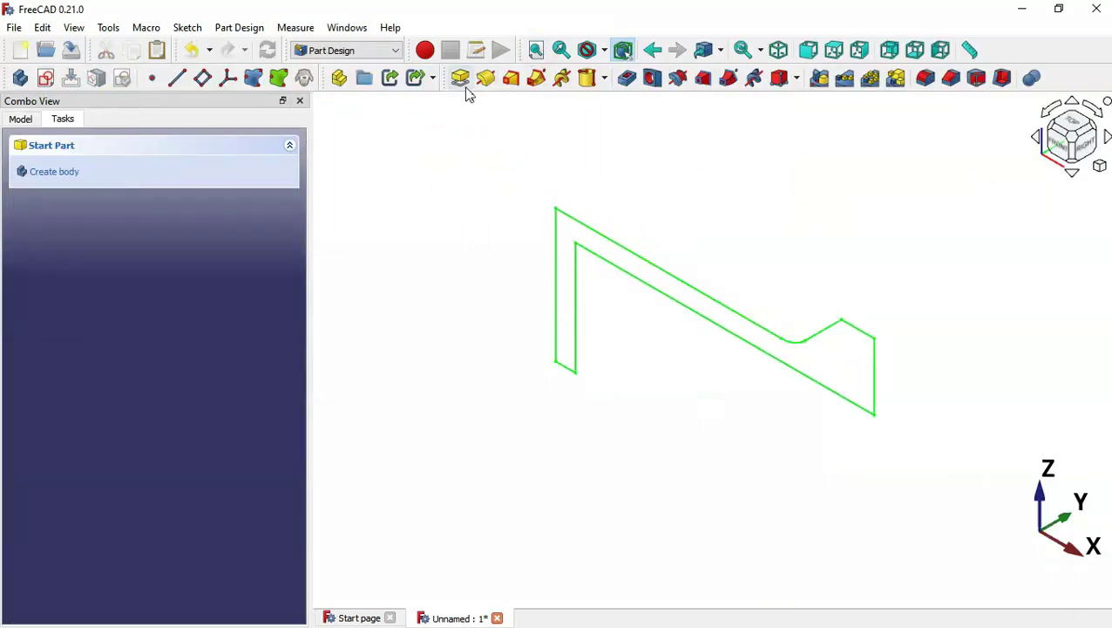
left_click(493, 80)
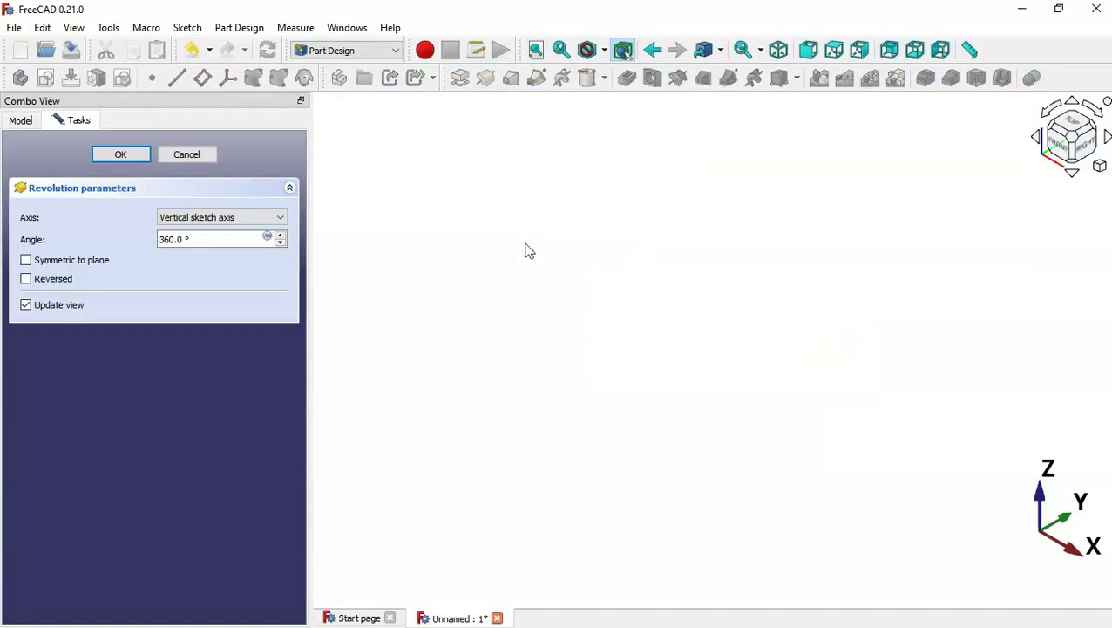
scroll(528, 251, "down", 3)
scroll(809, 366, "up", 3)
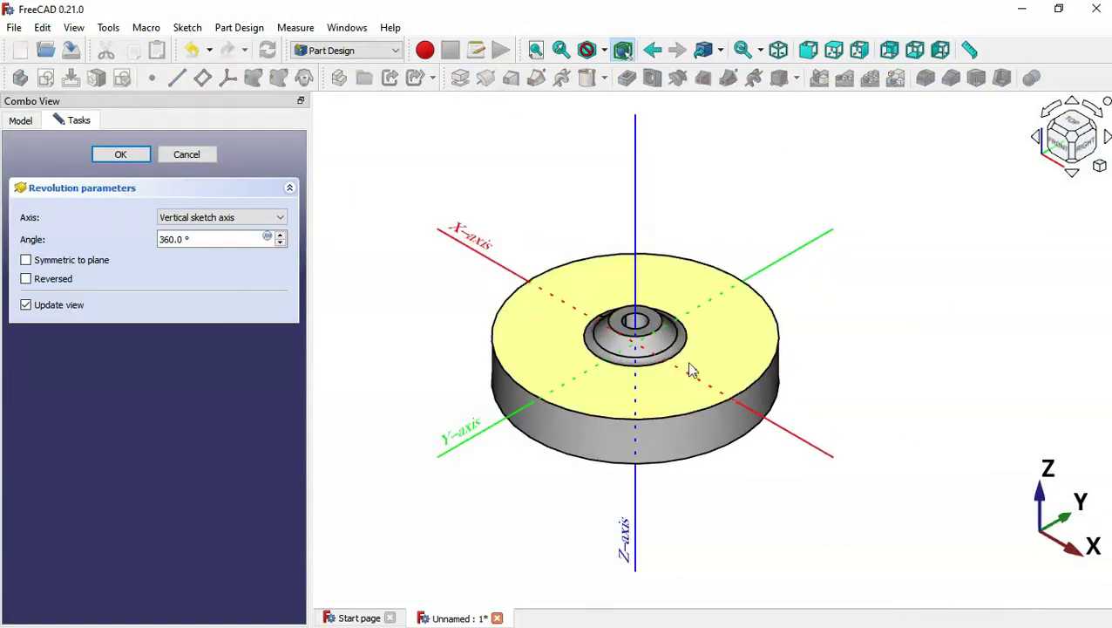
left_click(144, 155)
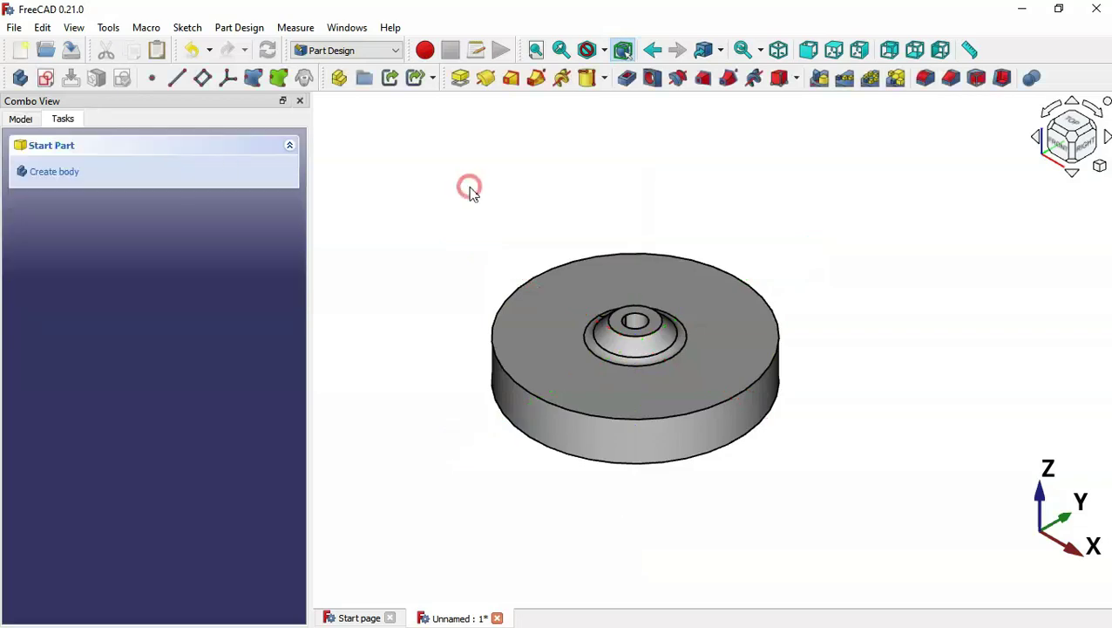
Check the rounding radii in 97.pdf and fillet the boss's top outer edge and the cap's upper and lower outer edges with 2 mm radius
key("alt+Tab")
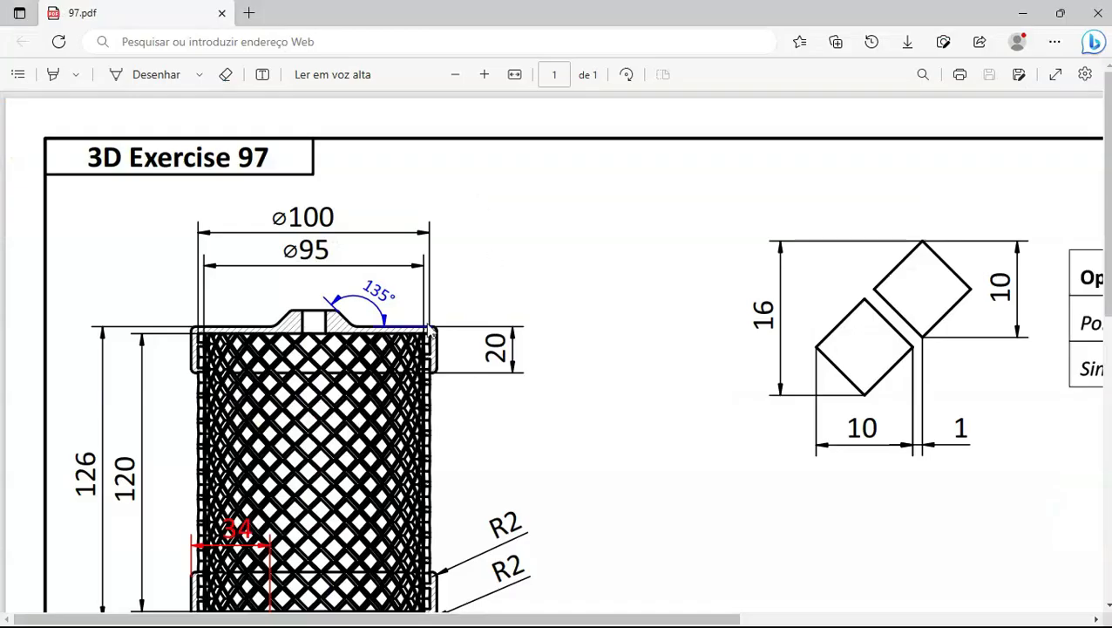
scroll(573, 345, "down", 5)
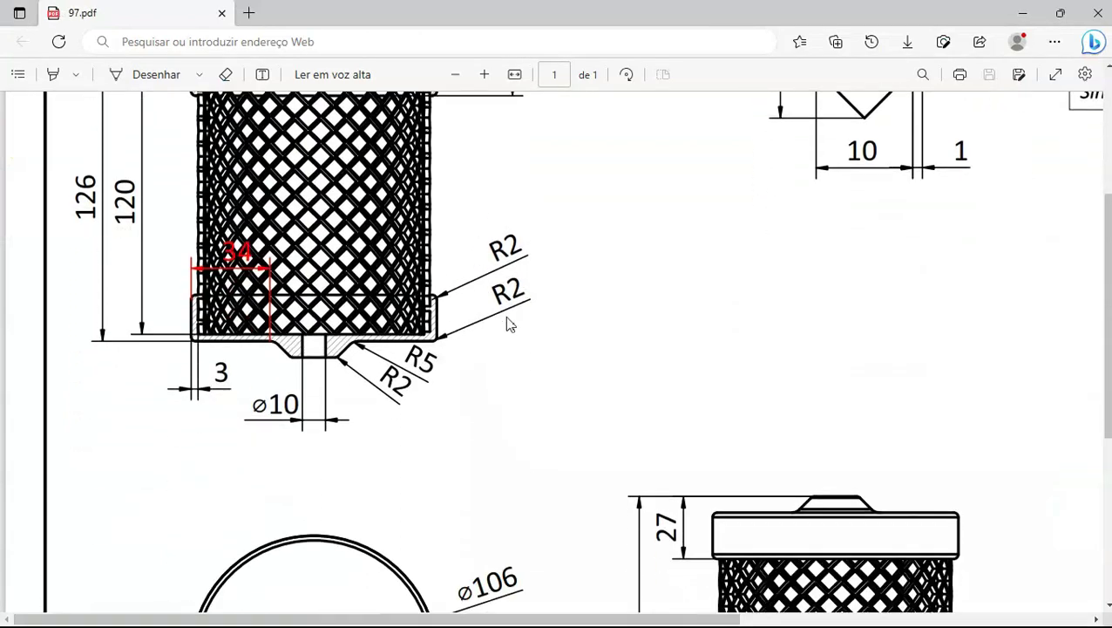
key("alt+Tab")
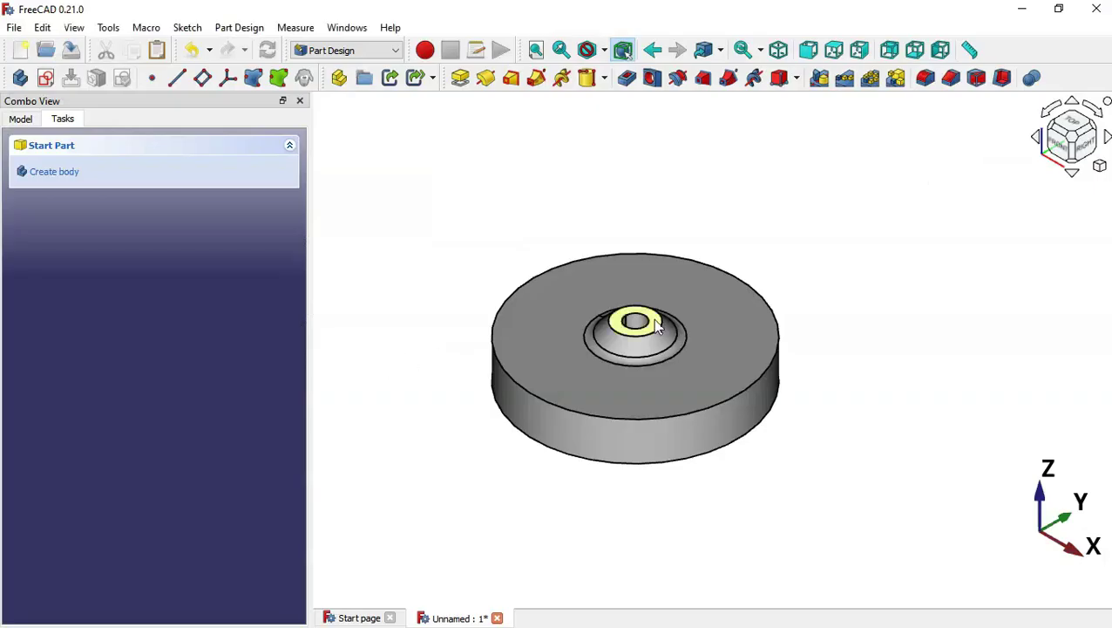
scroll(689, 252, "up", 2)
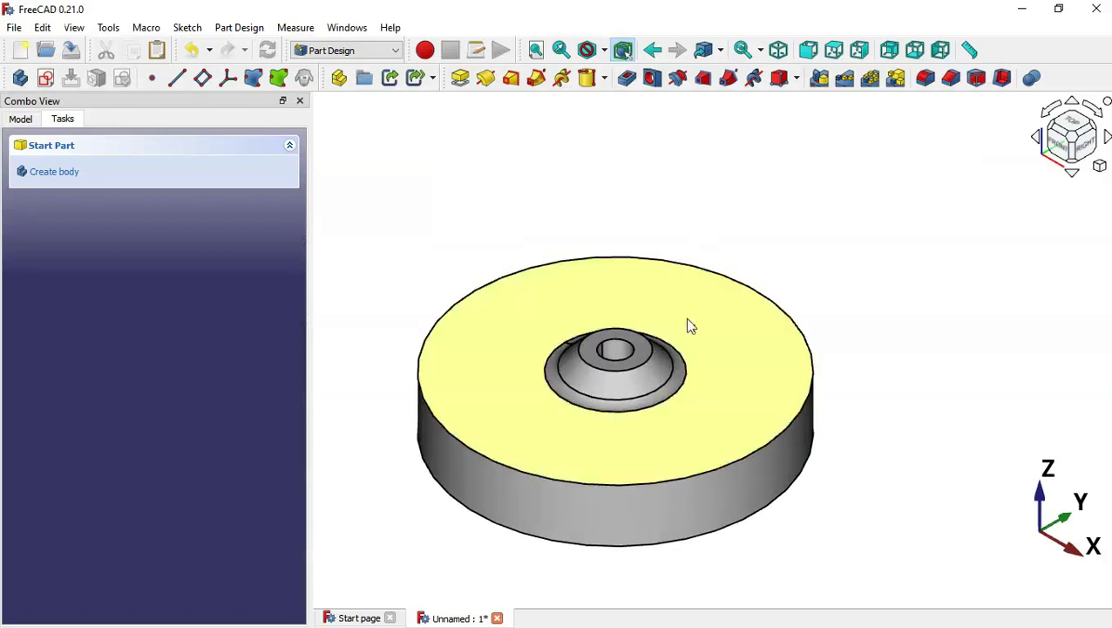
left_click(650, 367)
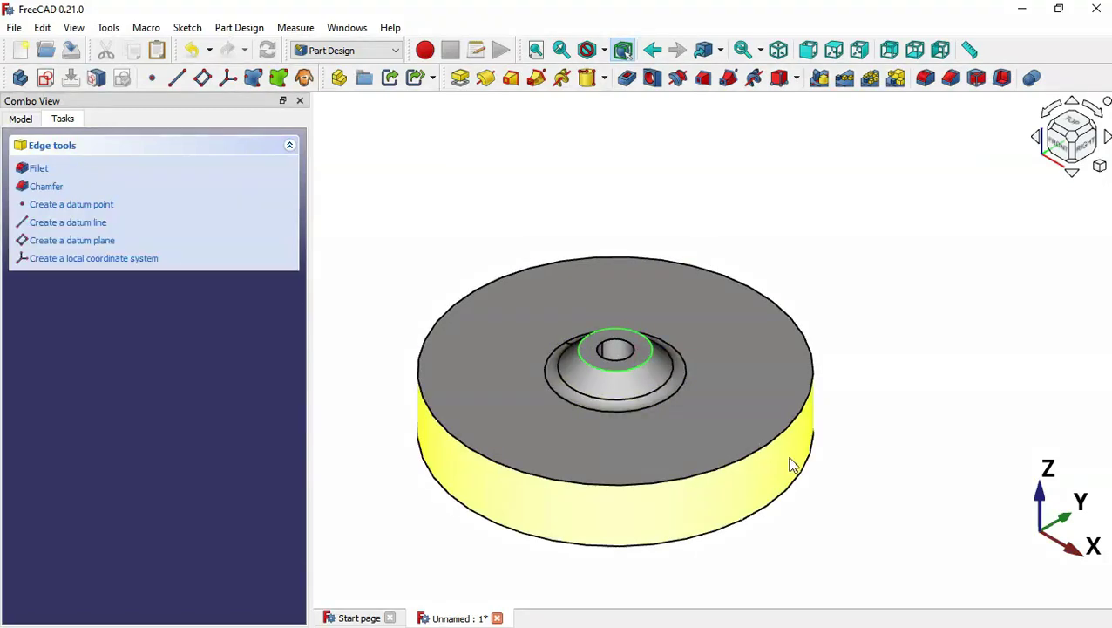
left_click(764, 448, "ctrl")
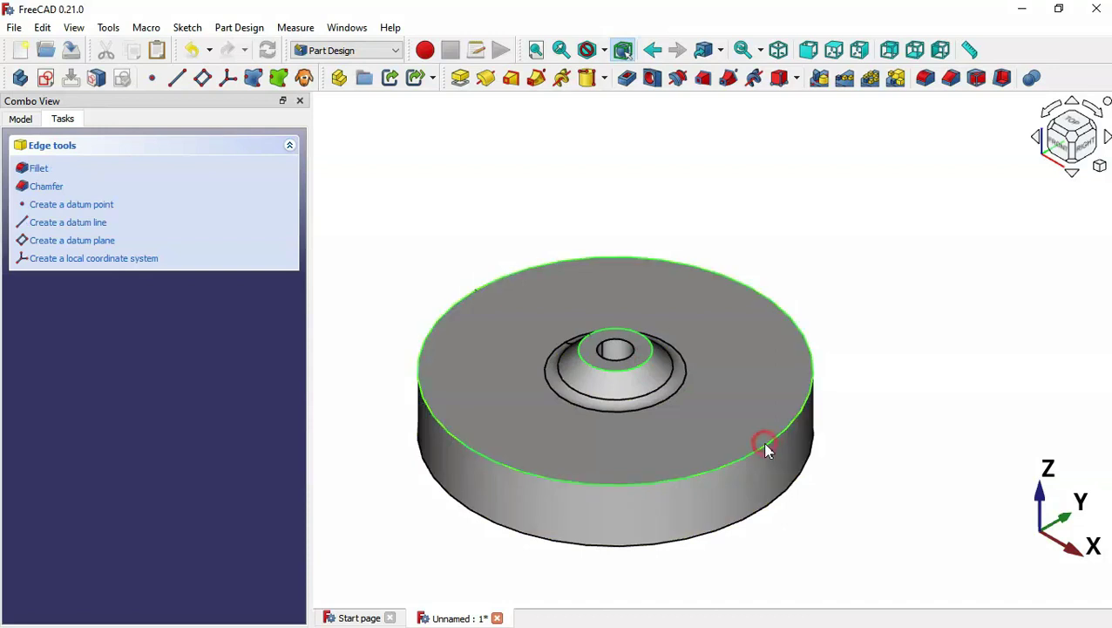
left_click(780, 490, "ctrl")
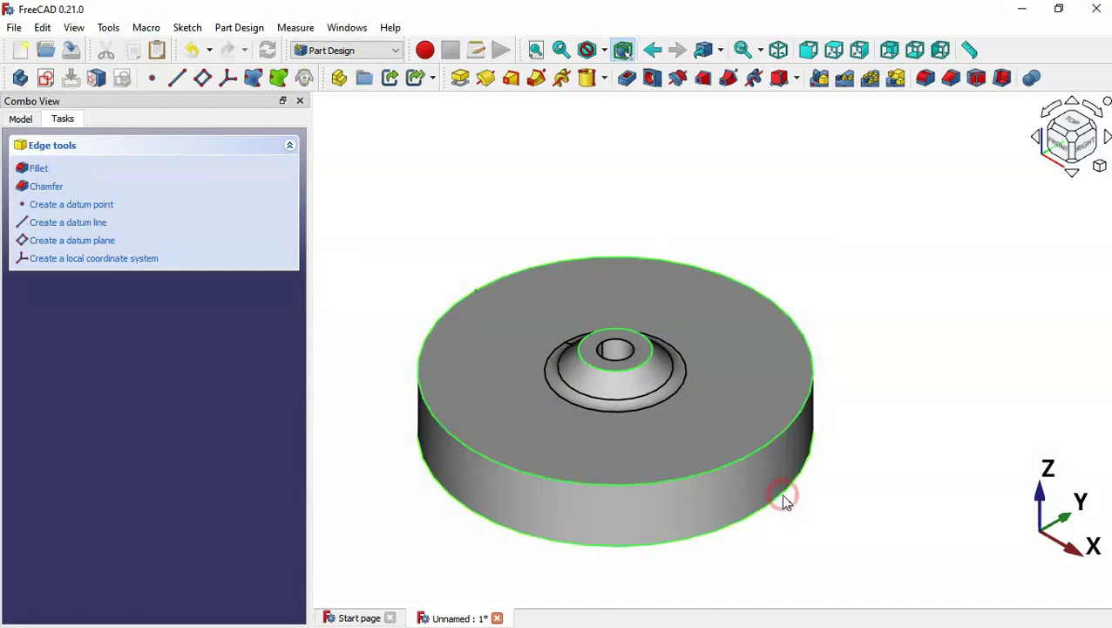
left_click(931, 78)
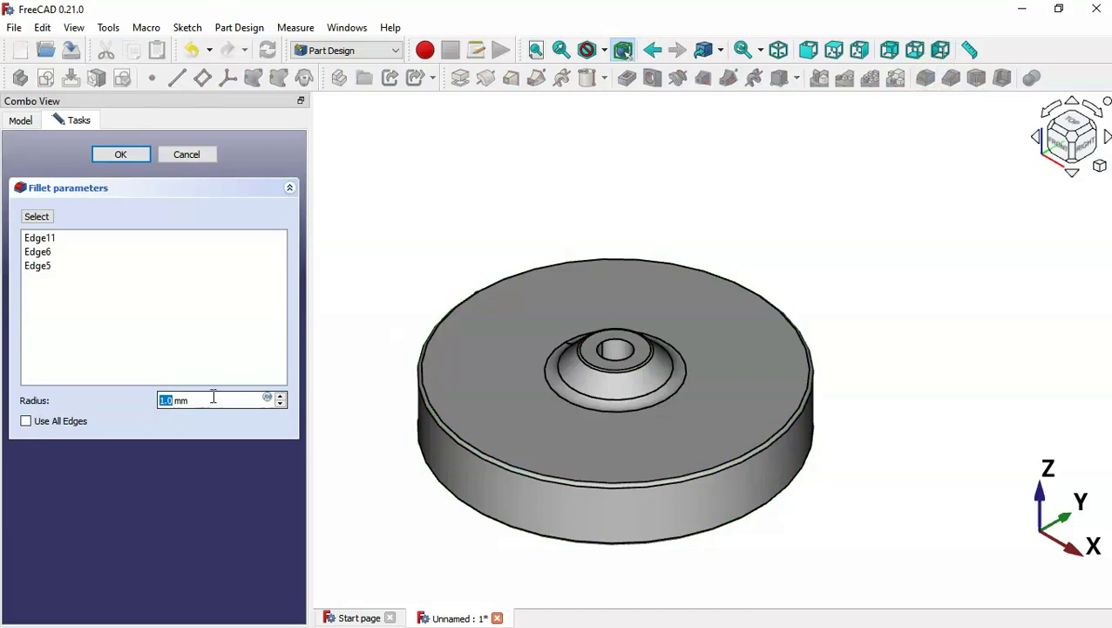
key("alt+Tab")
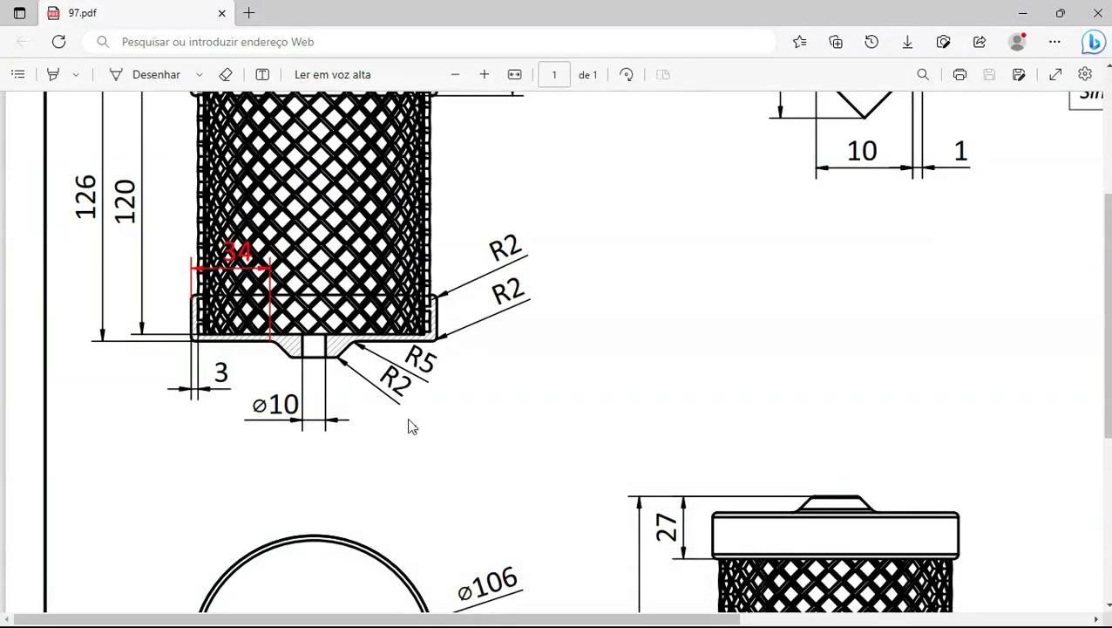
key("alt+Tab")
type("2")
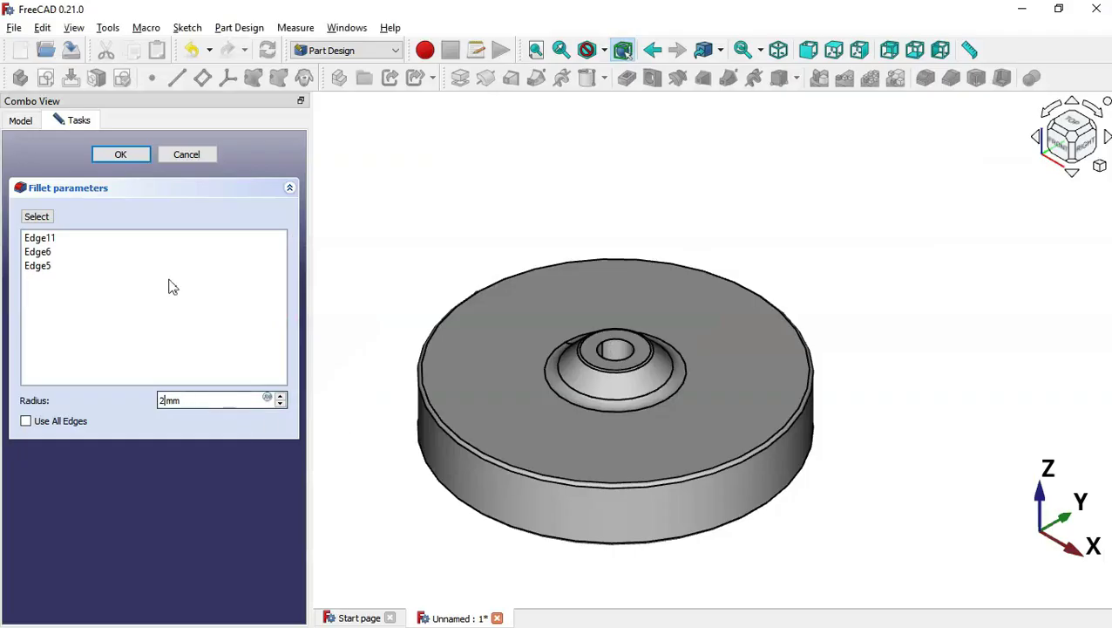
left_click(121, 154)
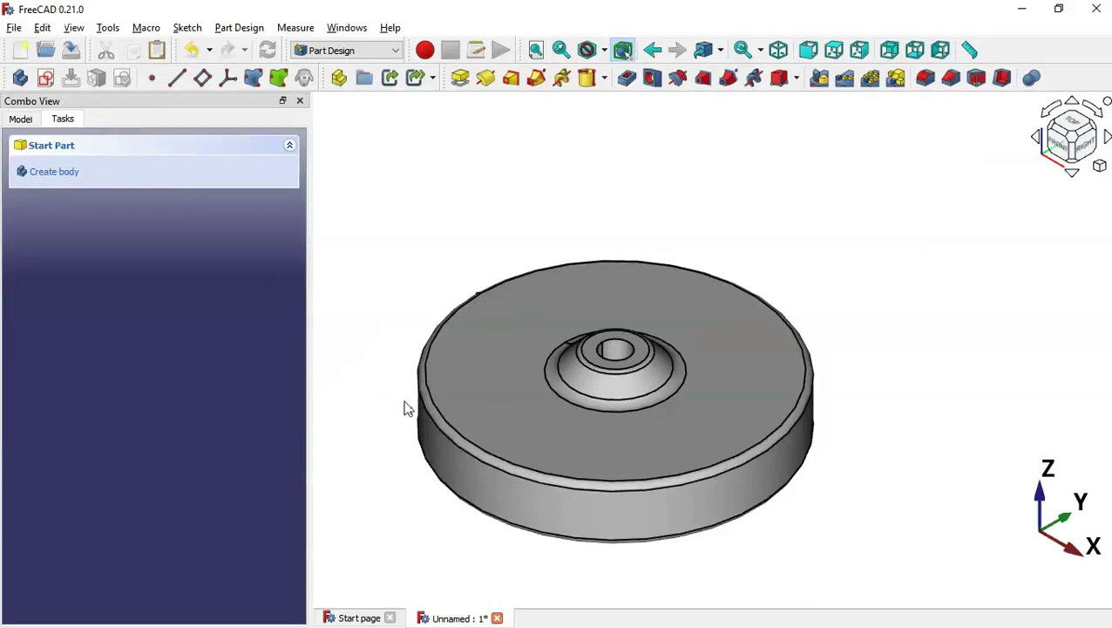
Inspect the filleted cap's underside and examine the perforated cylinder in the views of 97.pdf
middle_click_drag(405, 408, 608, 371)
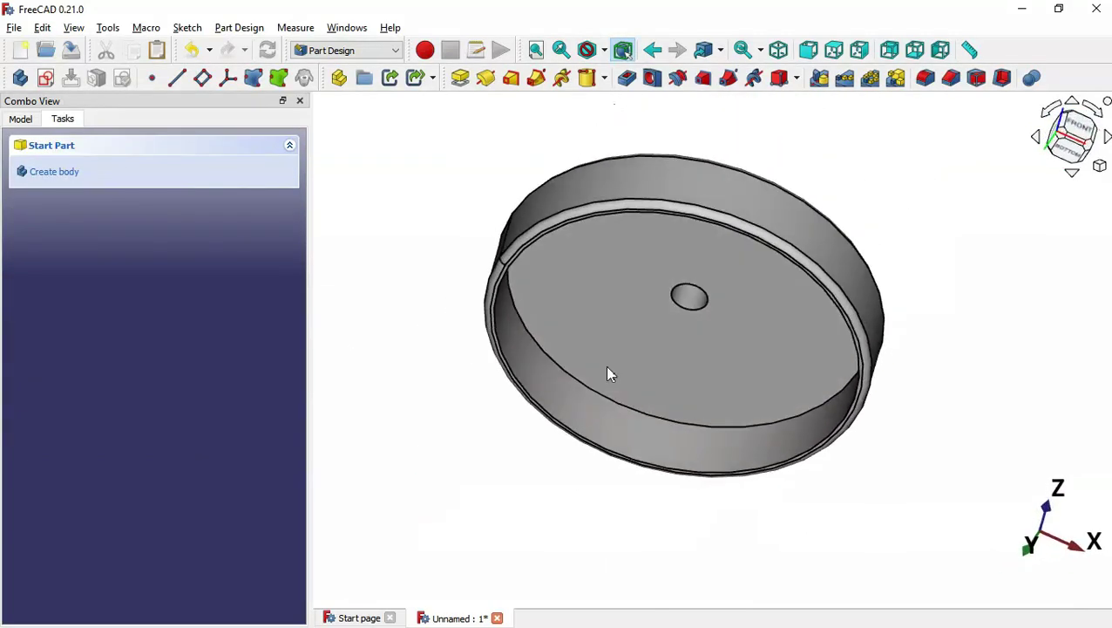
key("0")
left_click(872, 405)
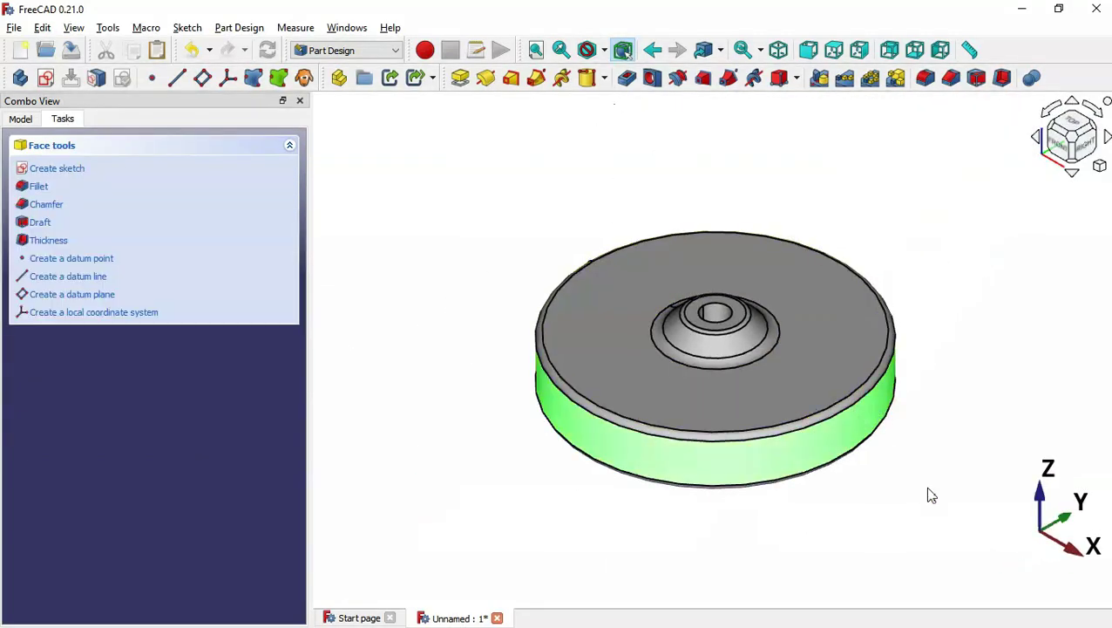
left_click(930, 492)
key("alt+Tab")
scroll(819, 399, "down", 2, "ctrl")
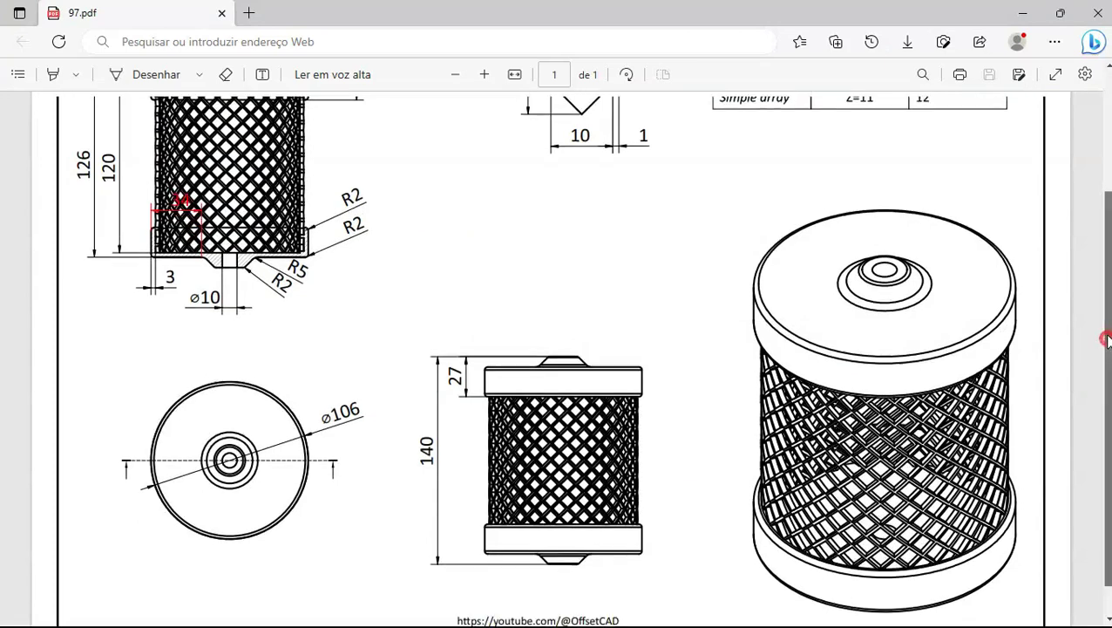
scroll(1107, 335, "up", 1)
scroll(1108, 335, "down", 1)
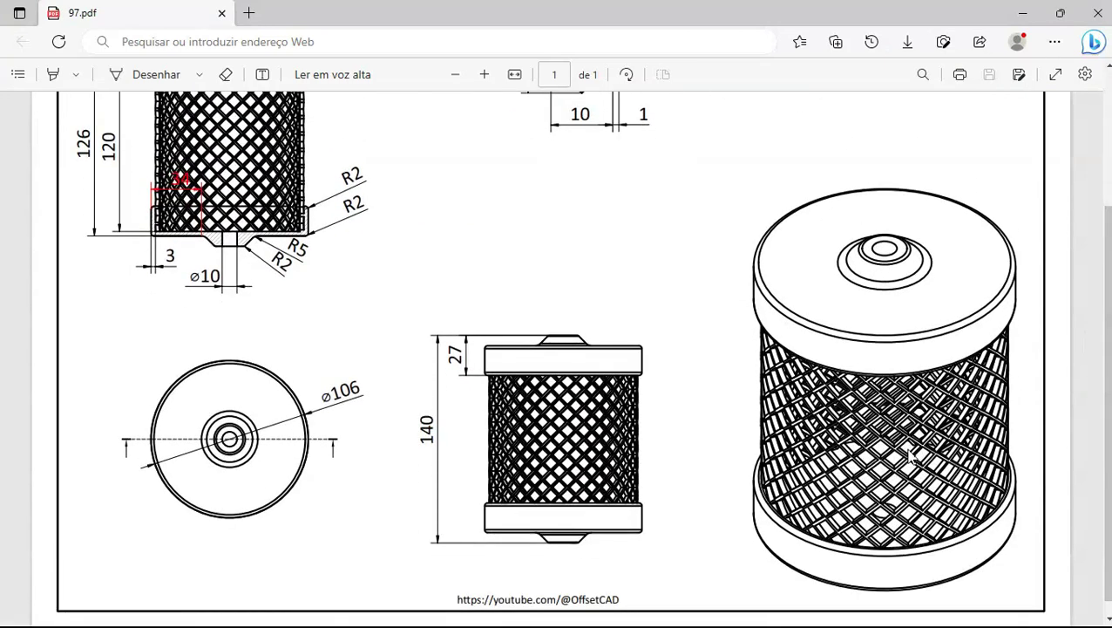
scroll(1110, 330, "up", 1)
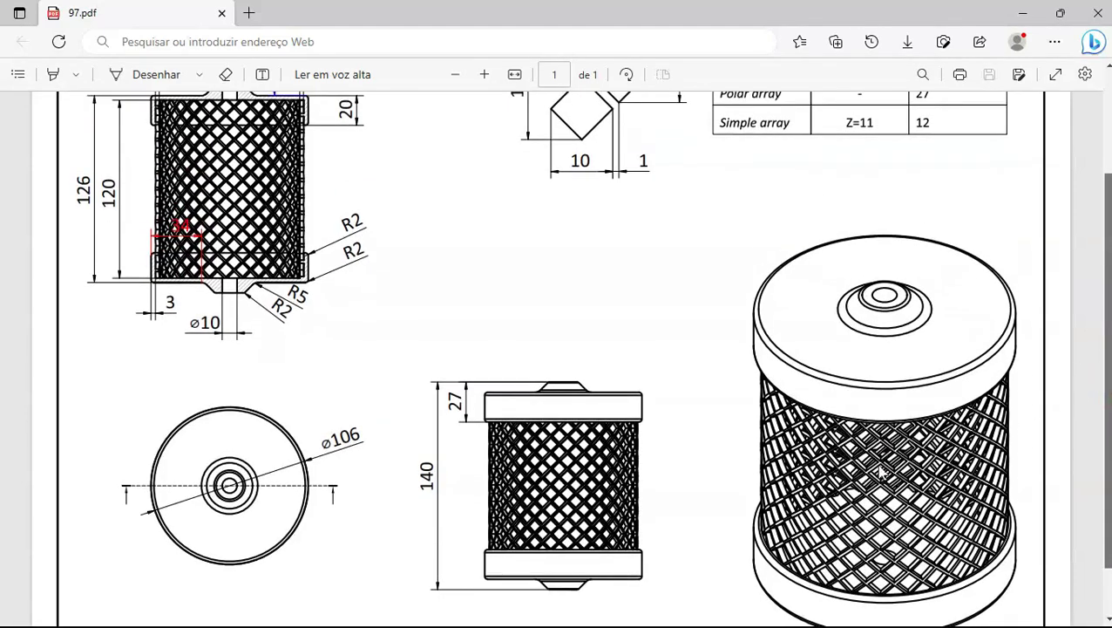
scroll(1030, 442, "down", 1)
key("alt+Tab")
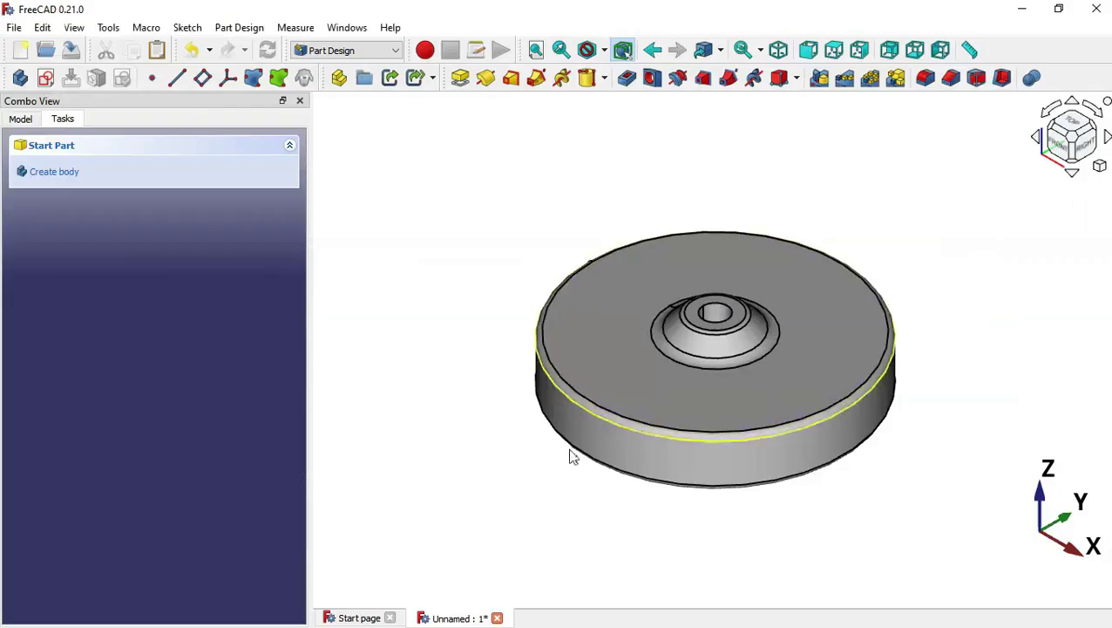
Create a second body in the document and hide the end cap's body
left_click(542, 521)
left_click(20, 118)
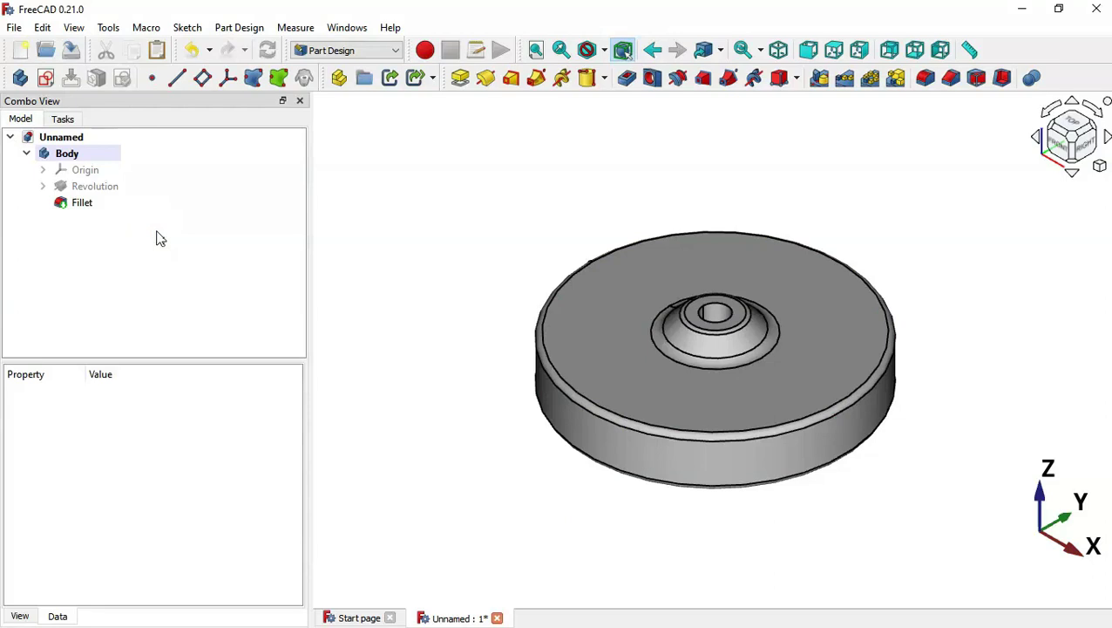
left_click(20, 77)
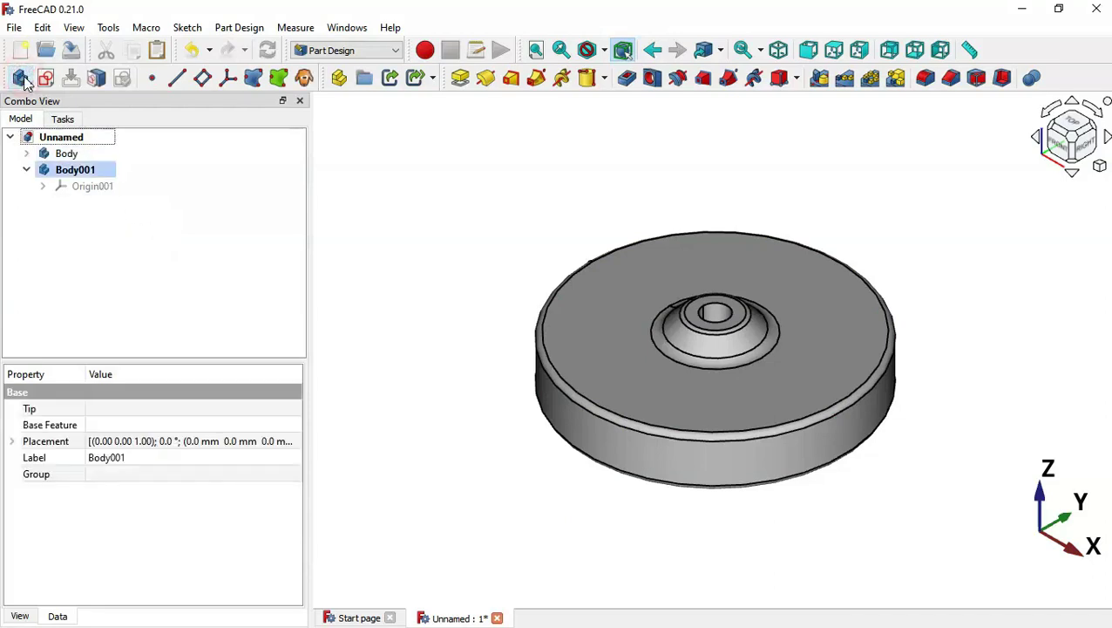
left_click(120, 234)
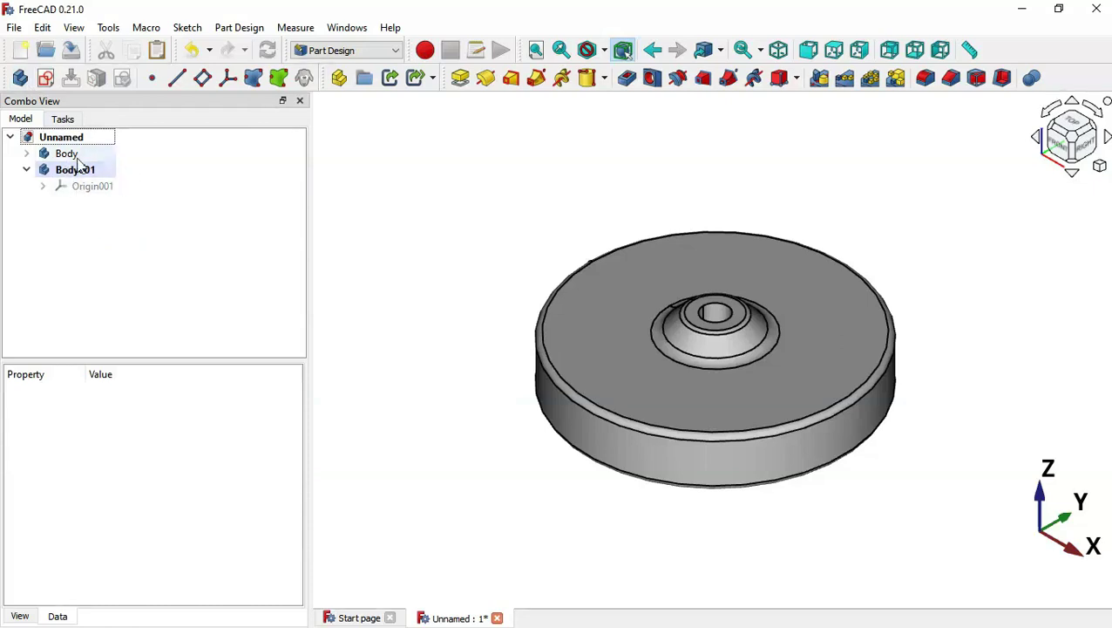
left_click(70, 155)
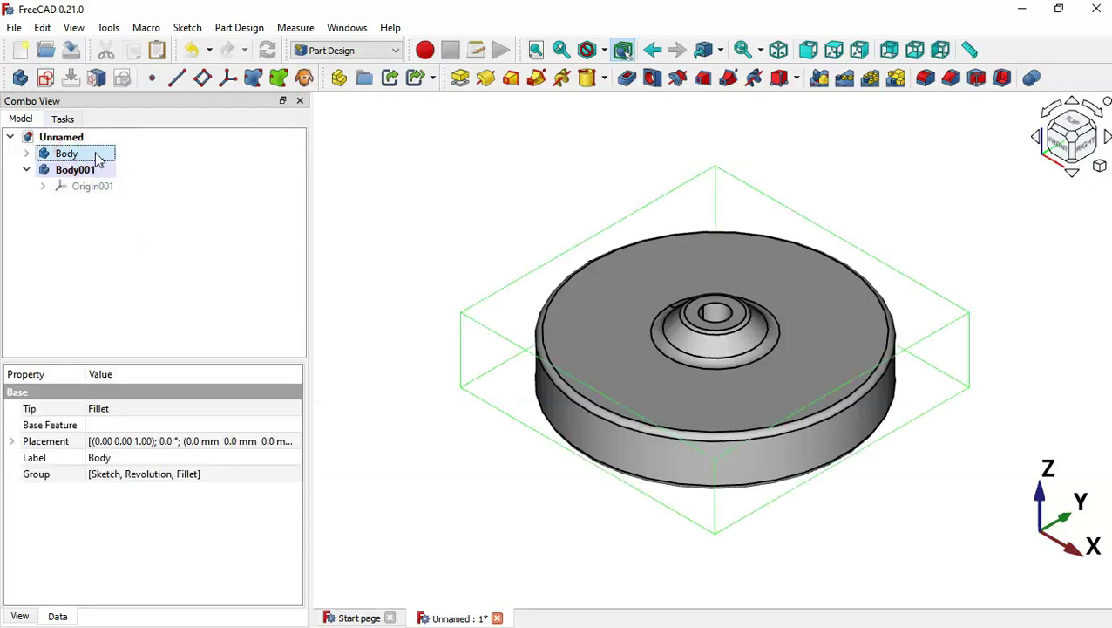
key("space")
left_click(138, 251)
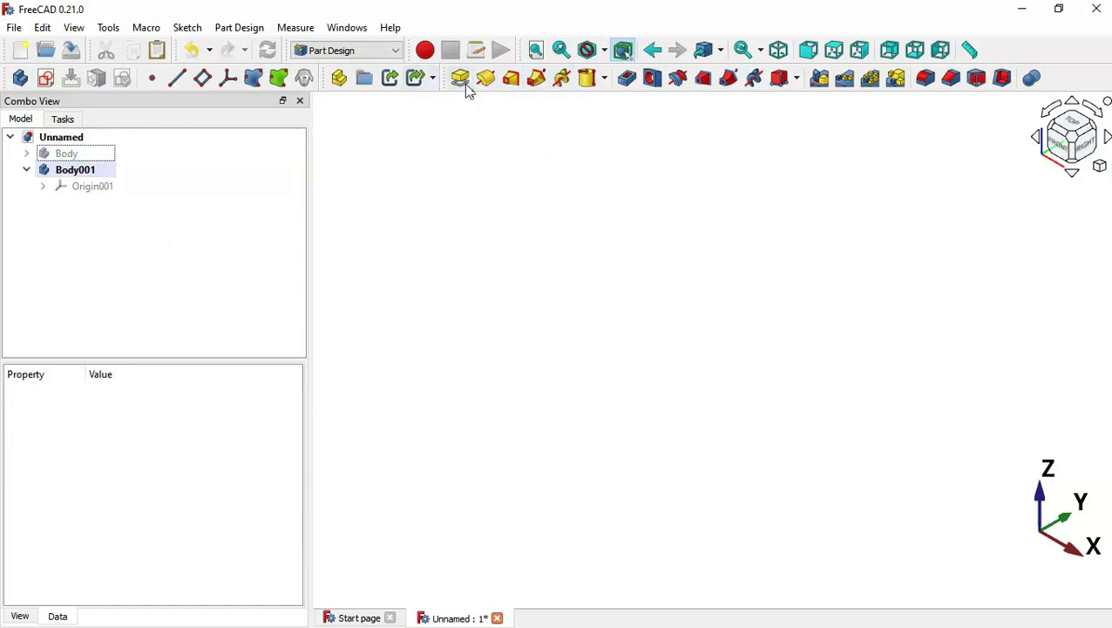
Add an additive cylinder to the second body, attached to the XY plane with its sides flipped to extend downward
left_click(605, 79)
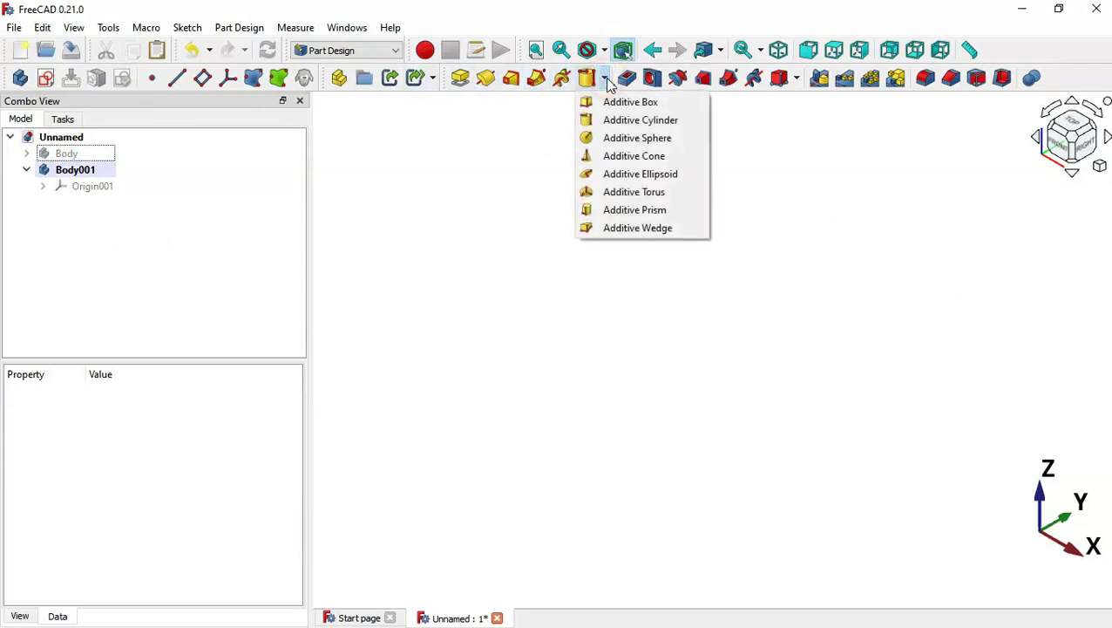
left_click(665, 122)
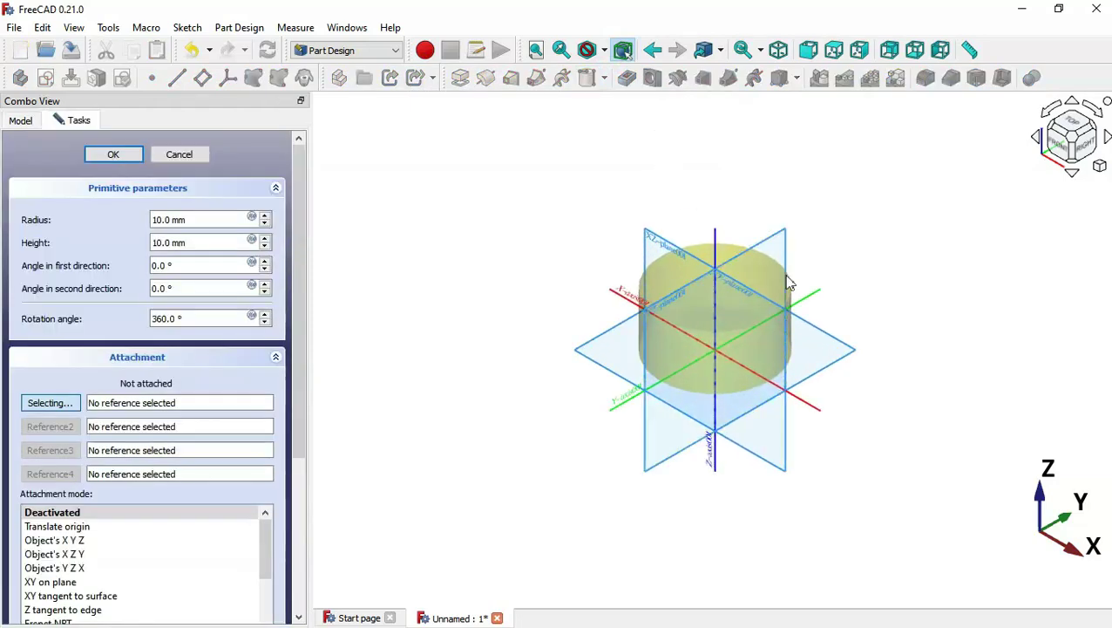
left_click(842, 363)
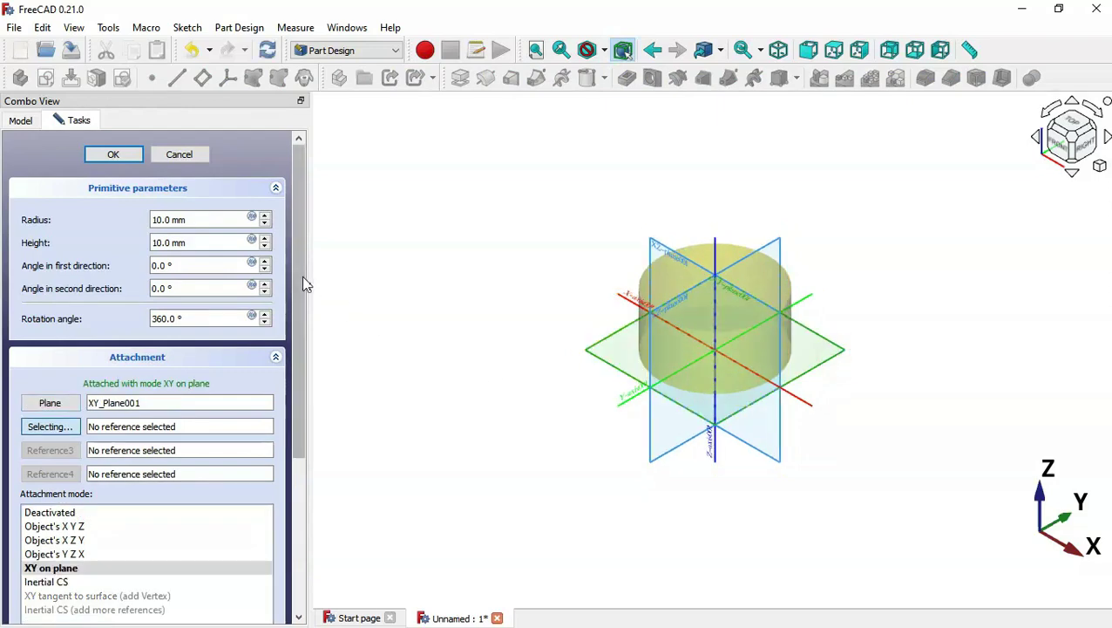
left_click_drag(305, 284, 310, 451)
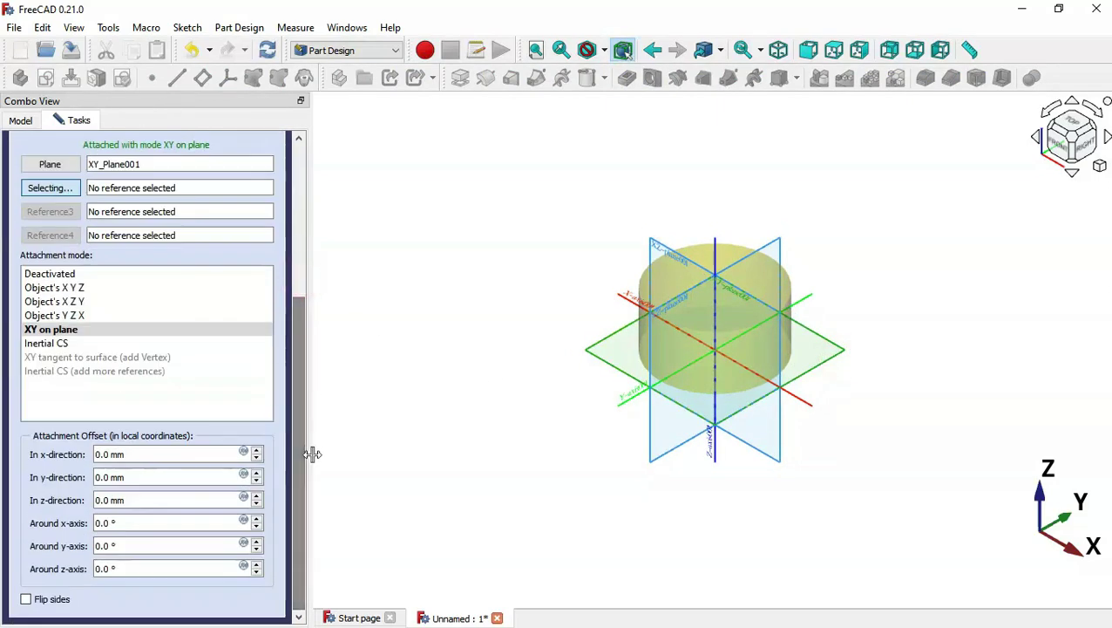
left_click(45, 601)
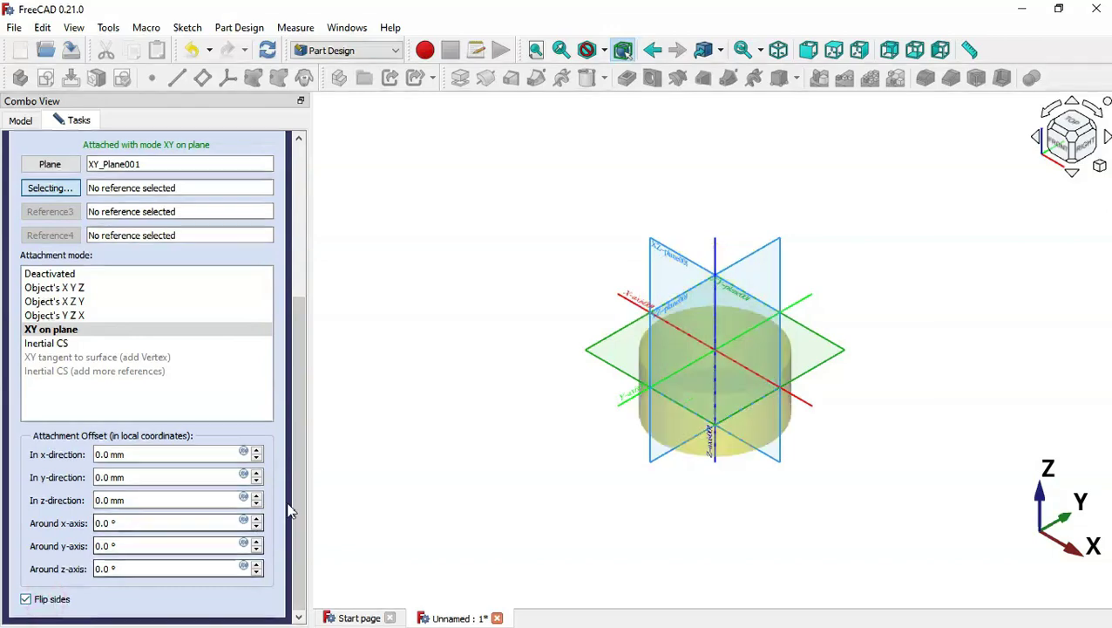
left_click_drag(296, 474, 293, 278)
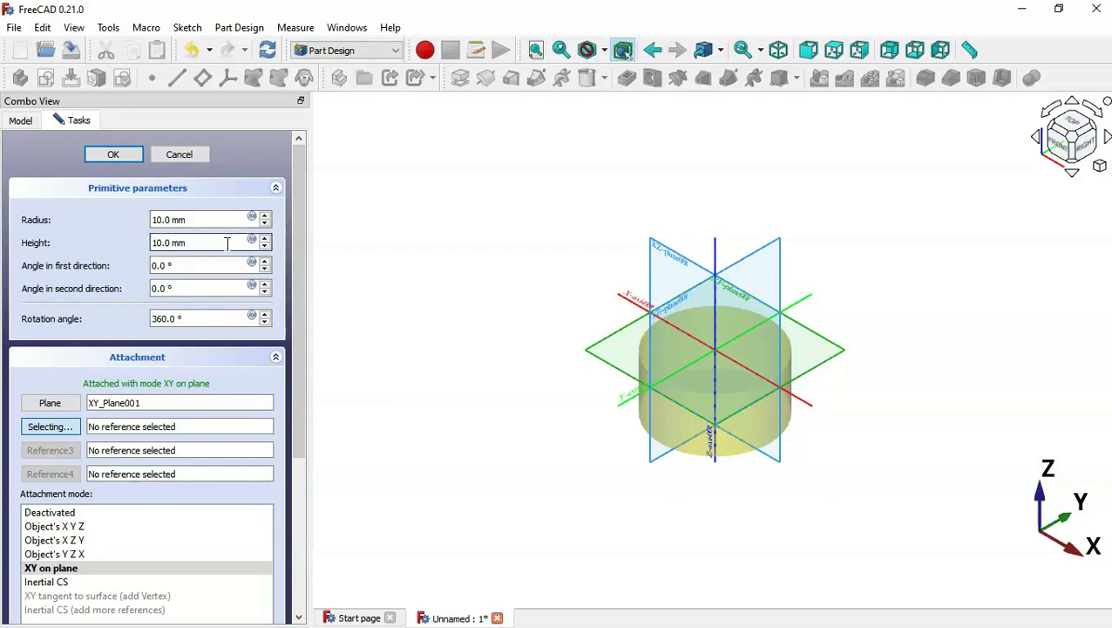
scroll(777, 367, "up", 3)
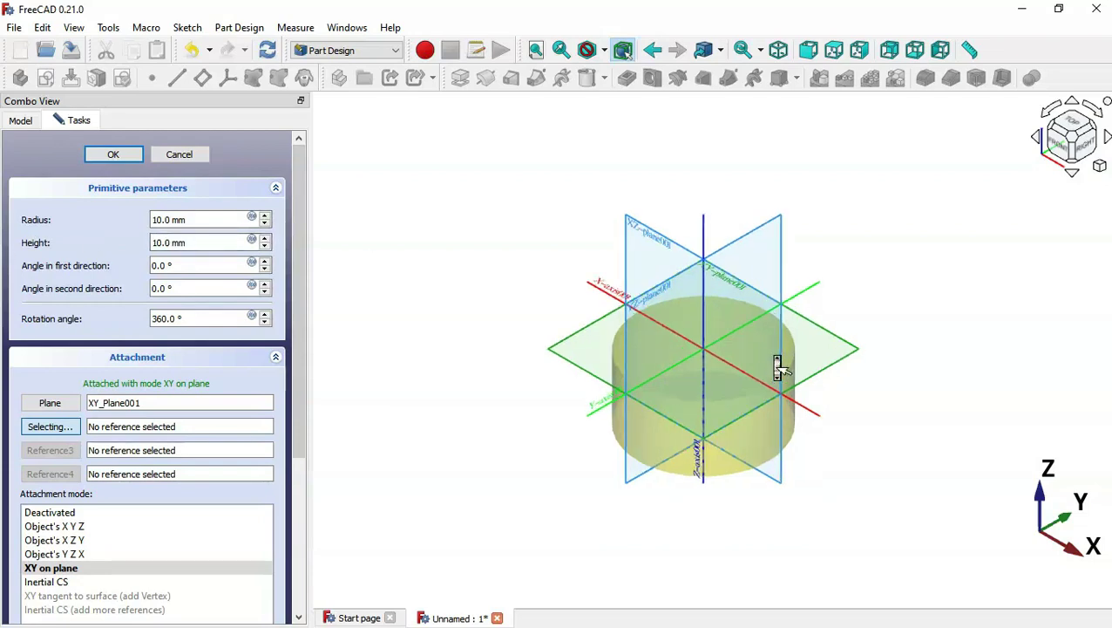
Check the cylinder's outer dimensions in 97.pdf and finish it with a radius of 50 mm and a height of 120 mm
key("alt+Tab")
scroll(633, 316, "up", 2)
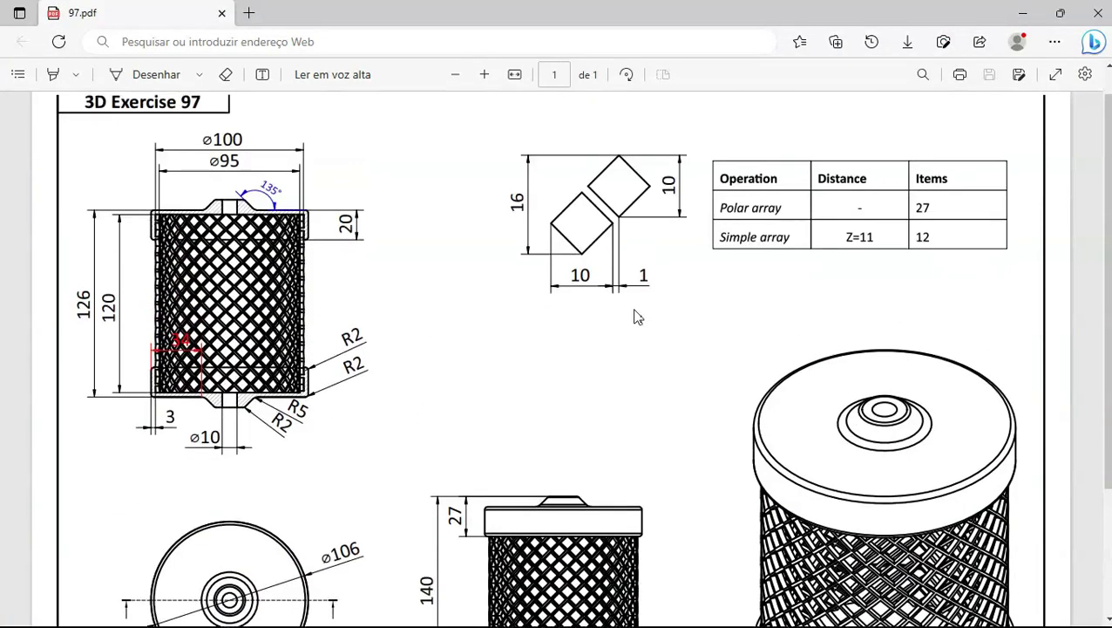
scroll(635, 317, "down", 2)
scroll(634, 315, "up", 2)
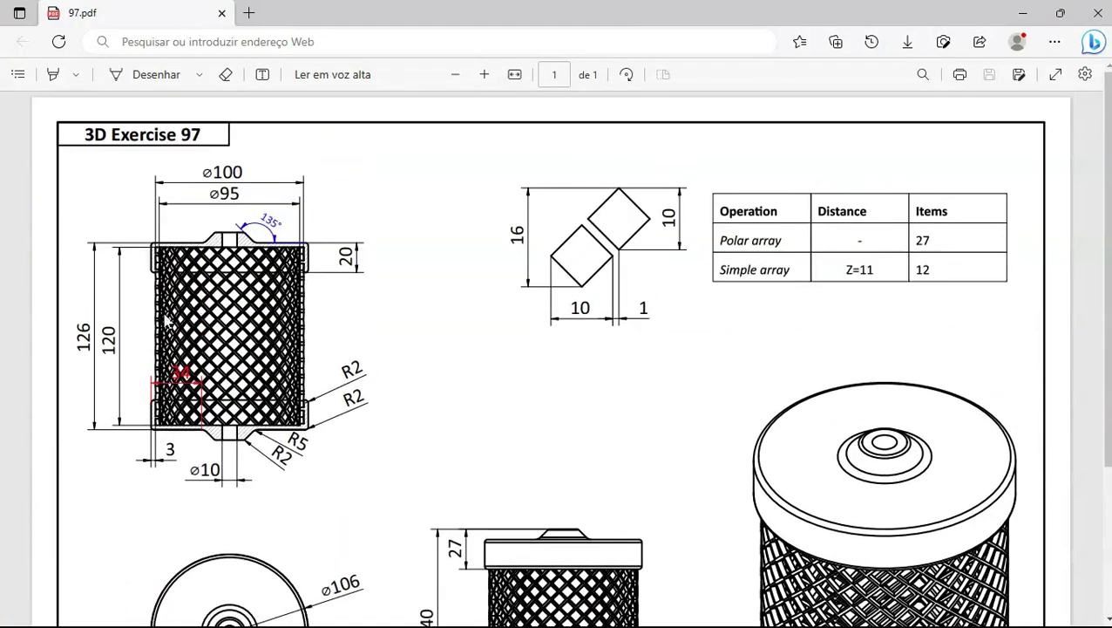
scroll(105, 320, "up", 2, "ctrl")
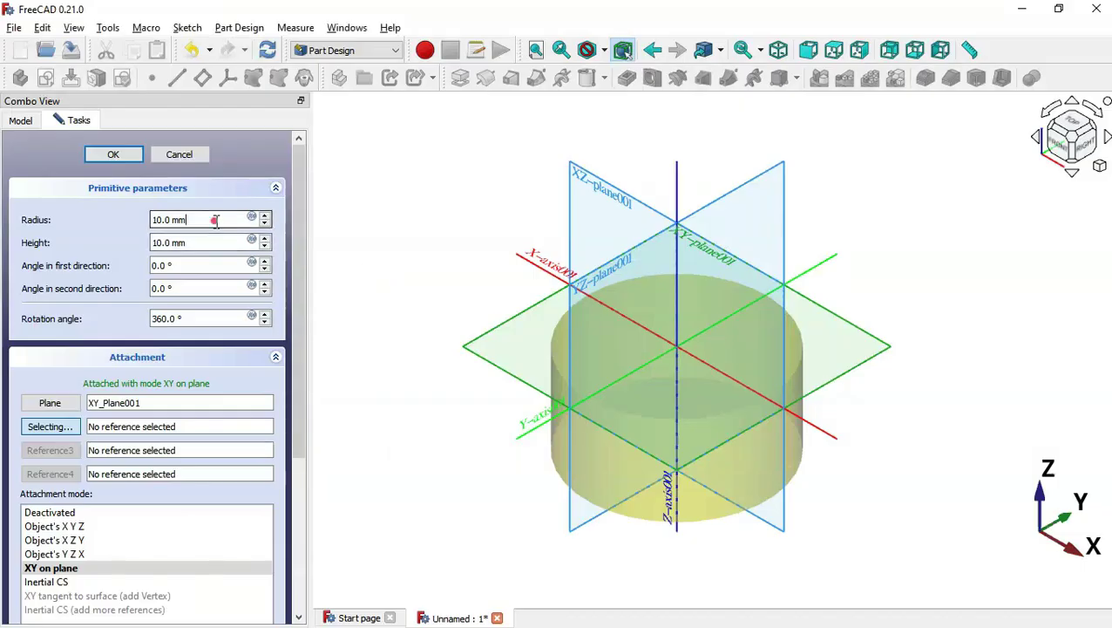
left_click_drag(213, 219, 120, 219)
type("50")
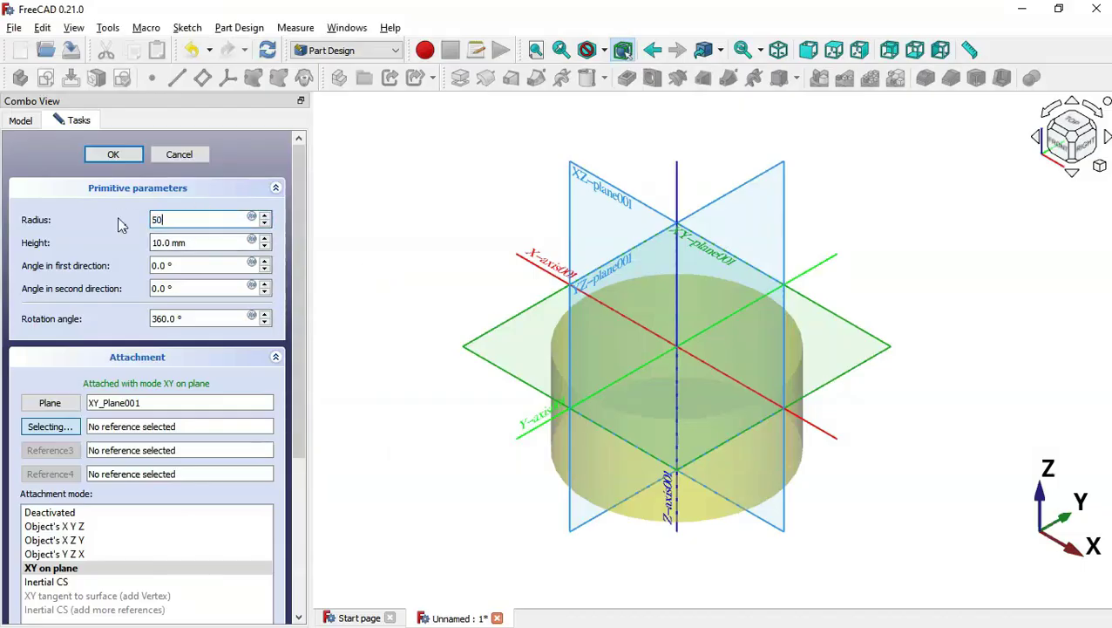
left_click_drag(196, 243, 110, 240)
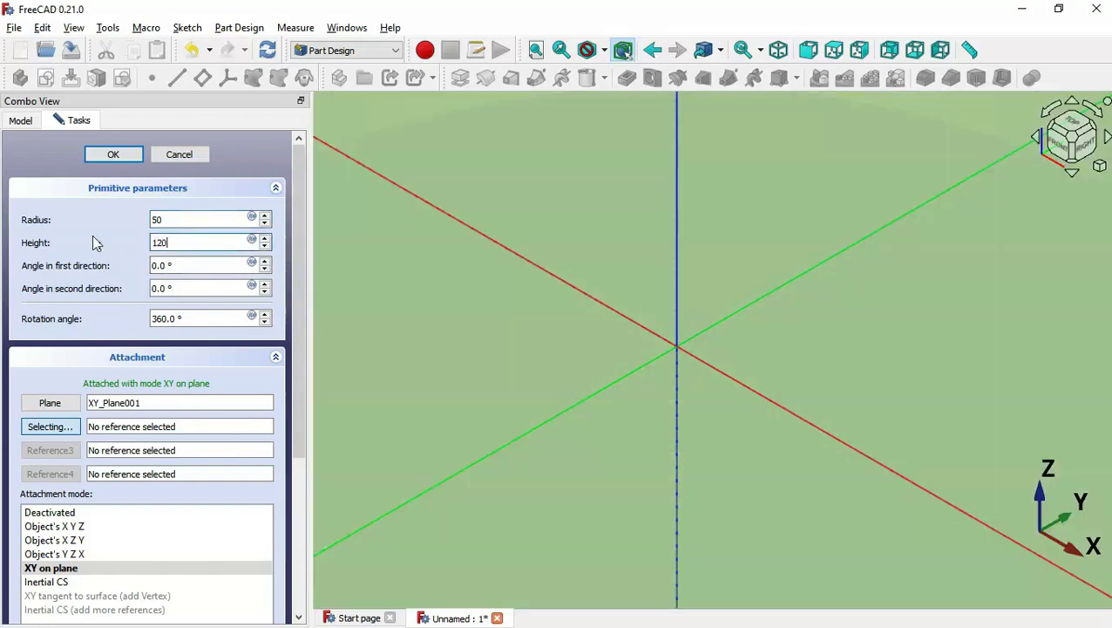
left_click(119, 155)
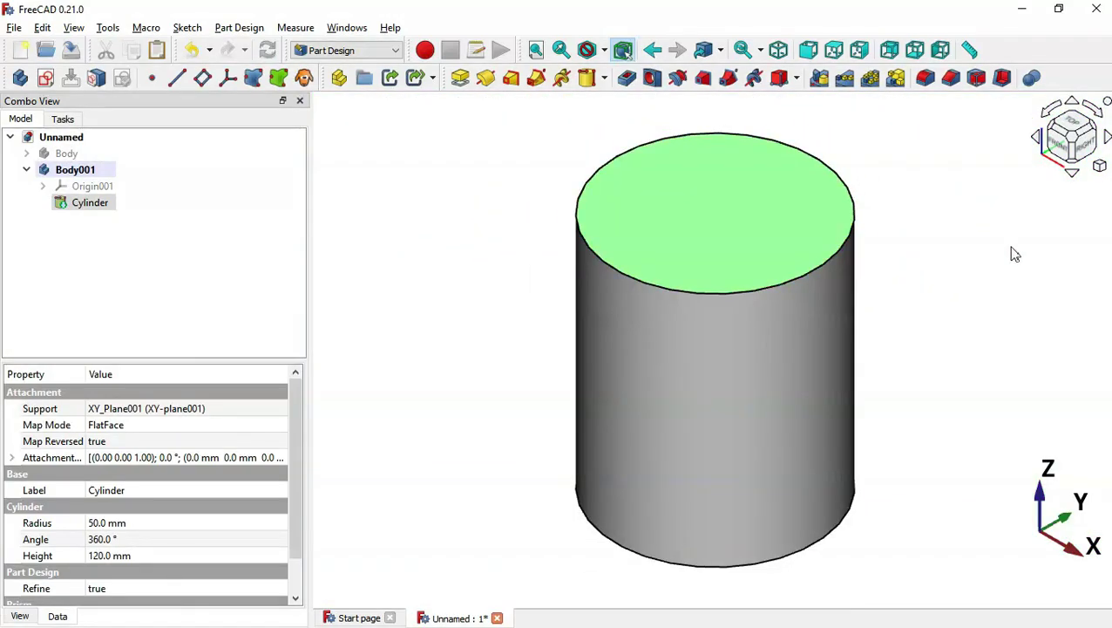
left_click(1009, 248)
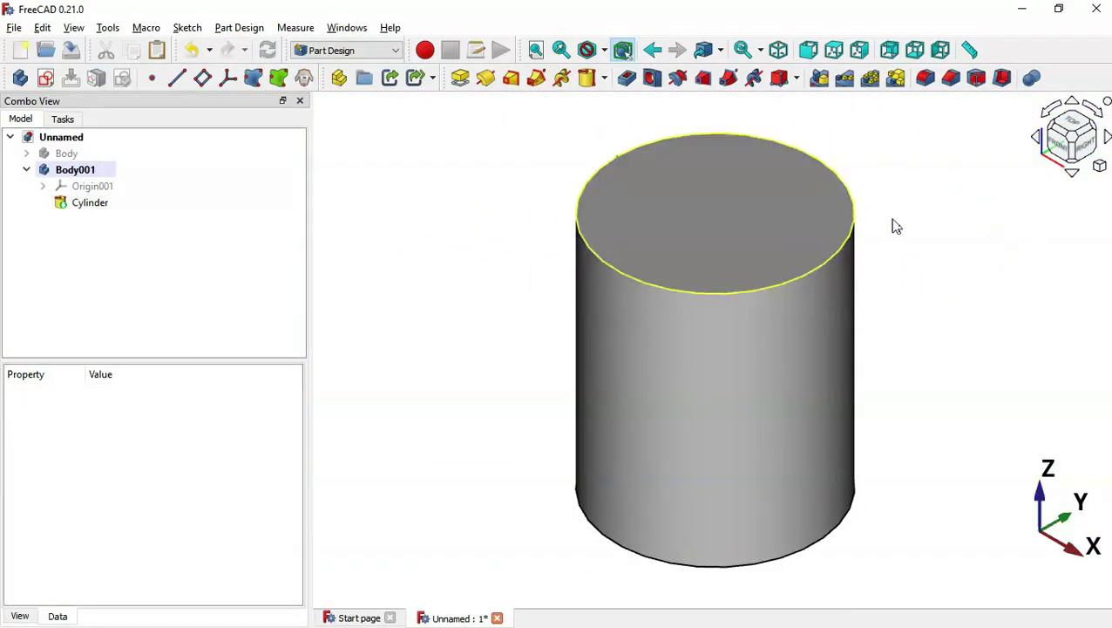
Check the inner diameter in 97.pdf and cut a 95 mm diameter hole, 200 mm deep, into the cylinder's top face
key("alt+Tab")
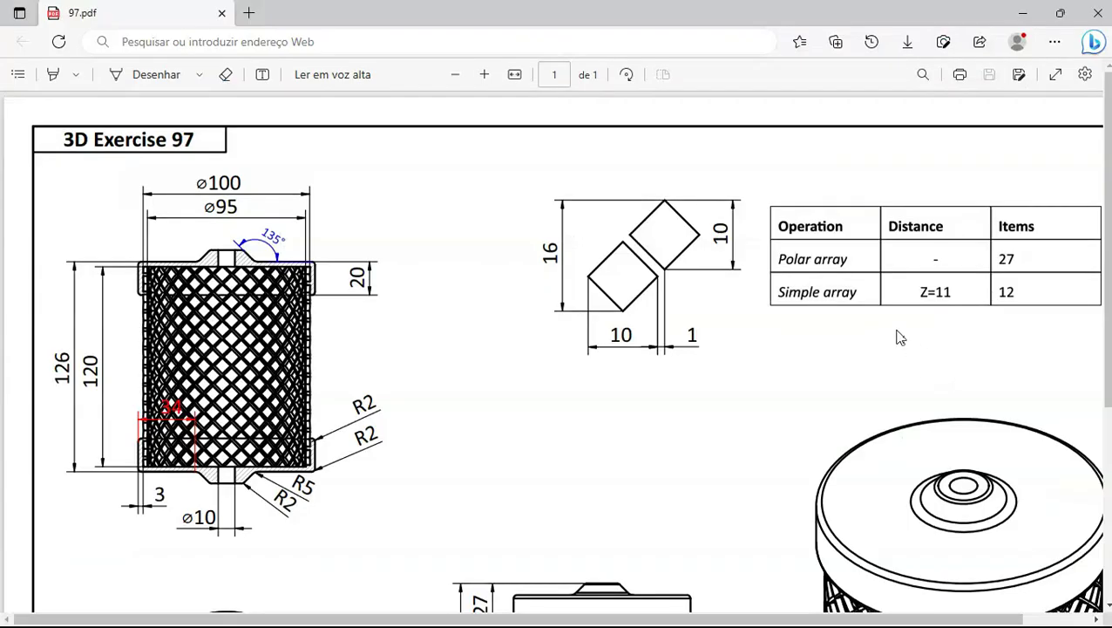
key("alt+Tab")
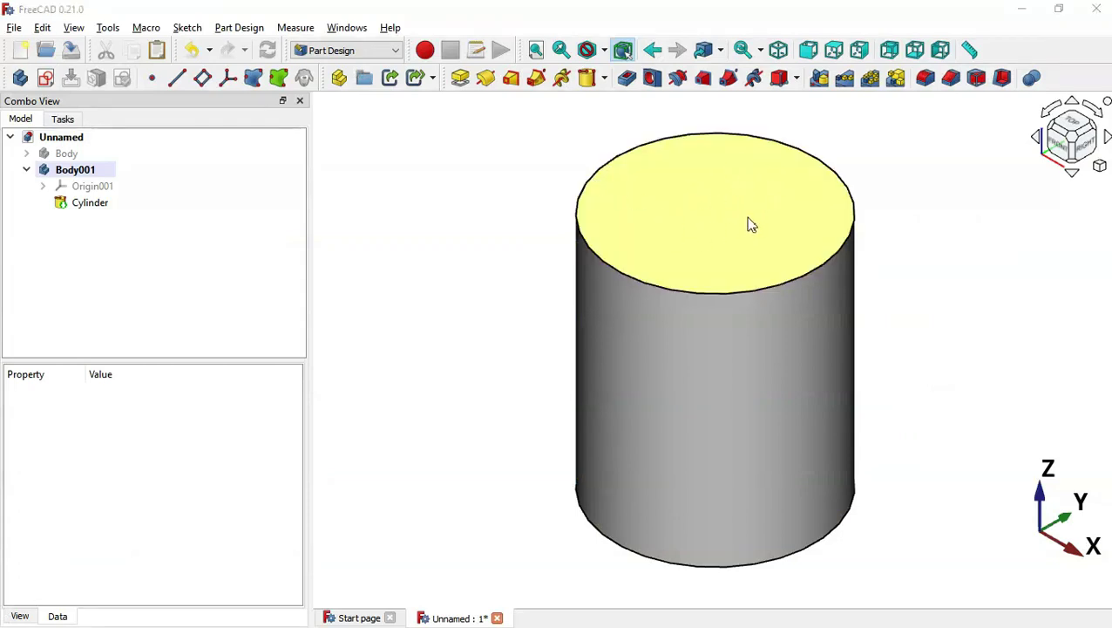
key("alt+Tab")
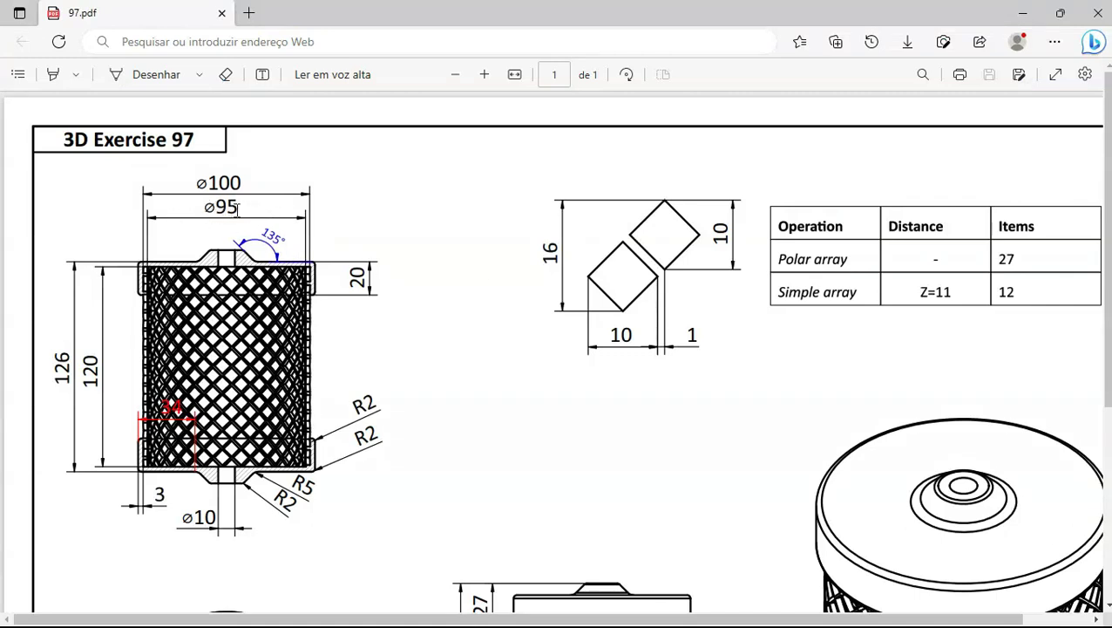
key("alt+Tab")
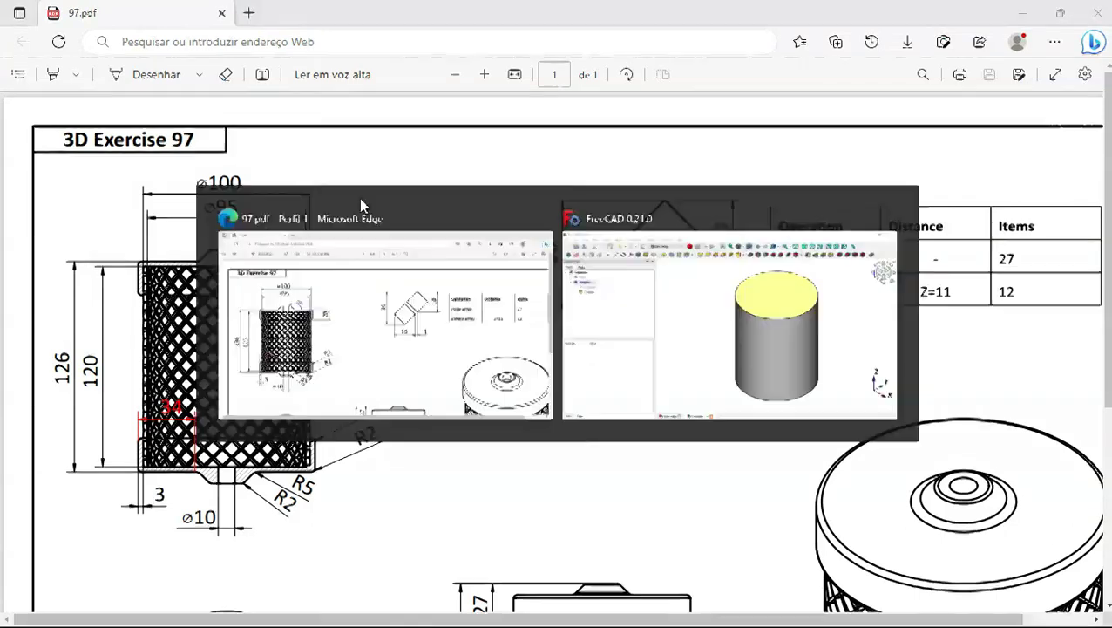
left_click(722, 216)
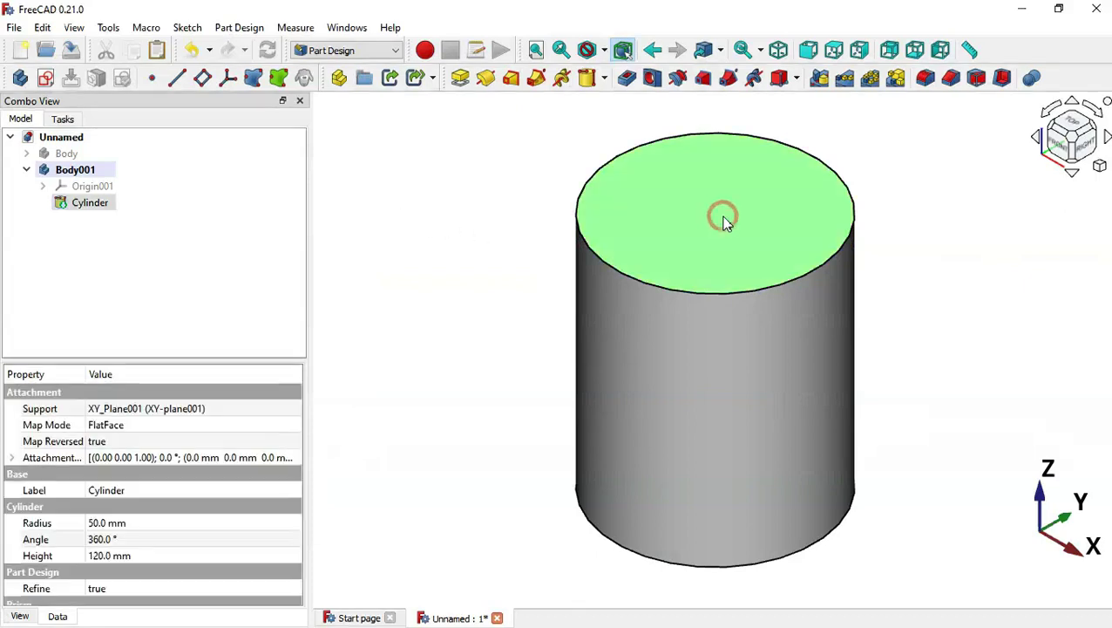
left_click(653, 79)
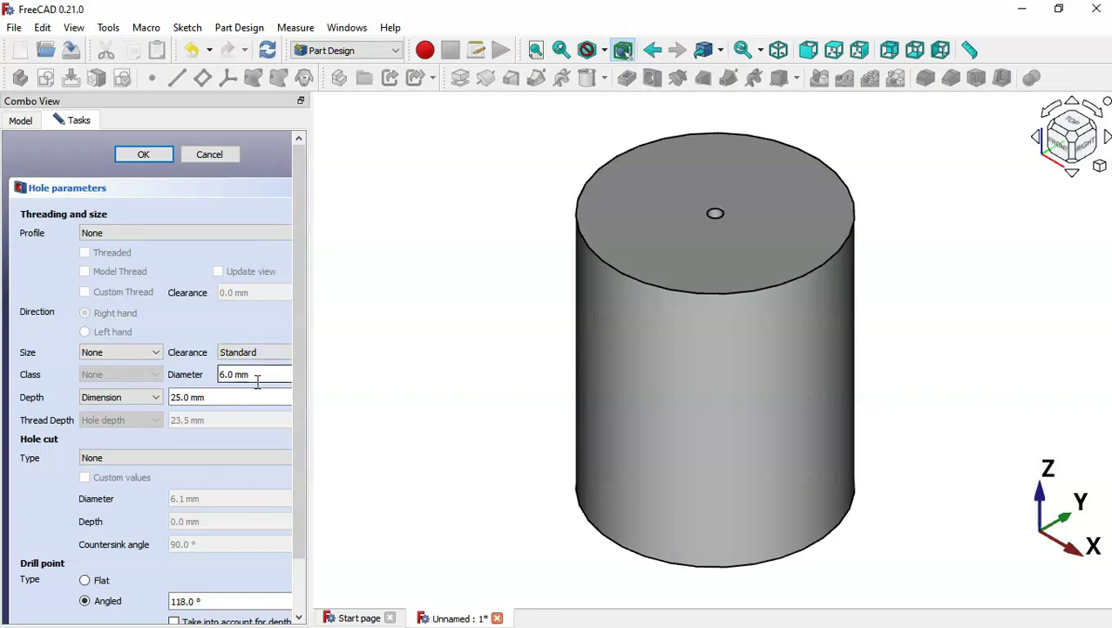
left_click_drag(259, 381, 164, 381)
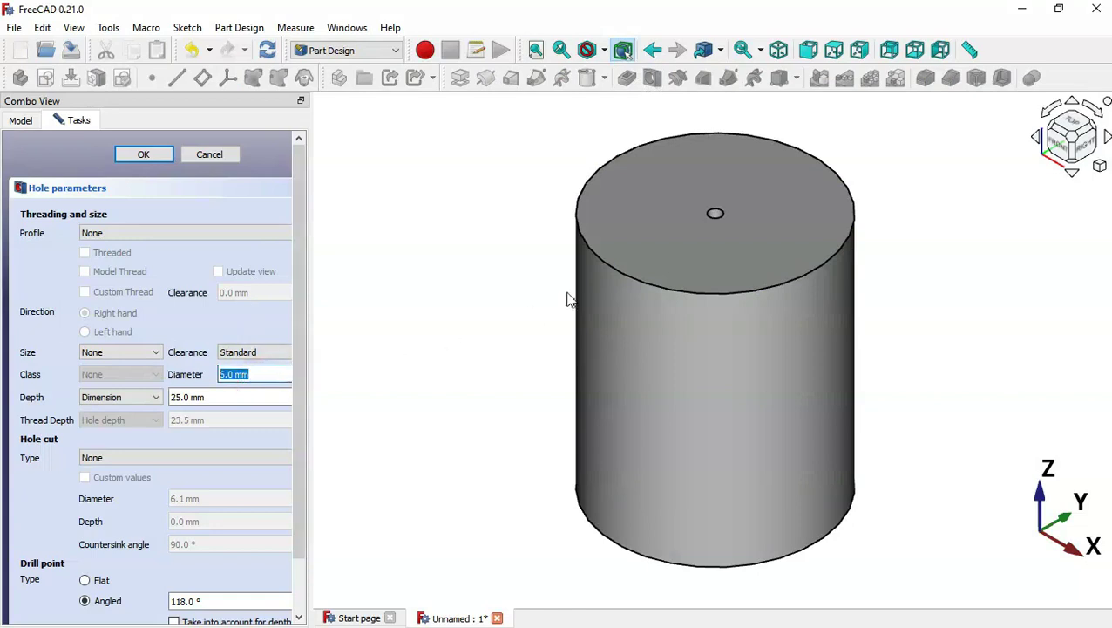
type("95")
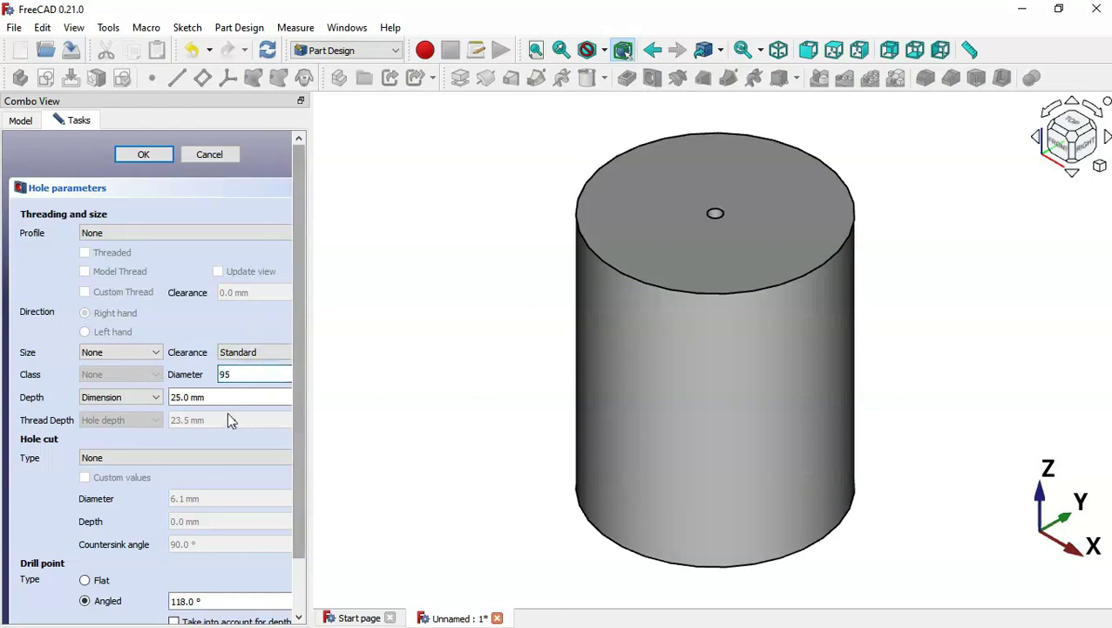
left_click_drag(236, 397, 131, 397)
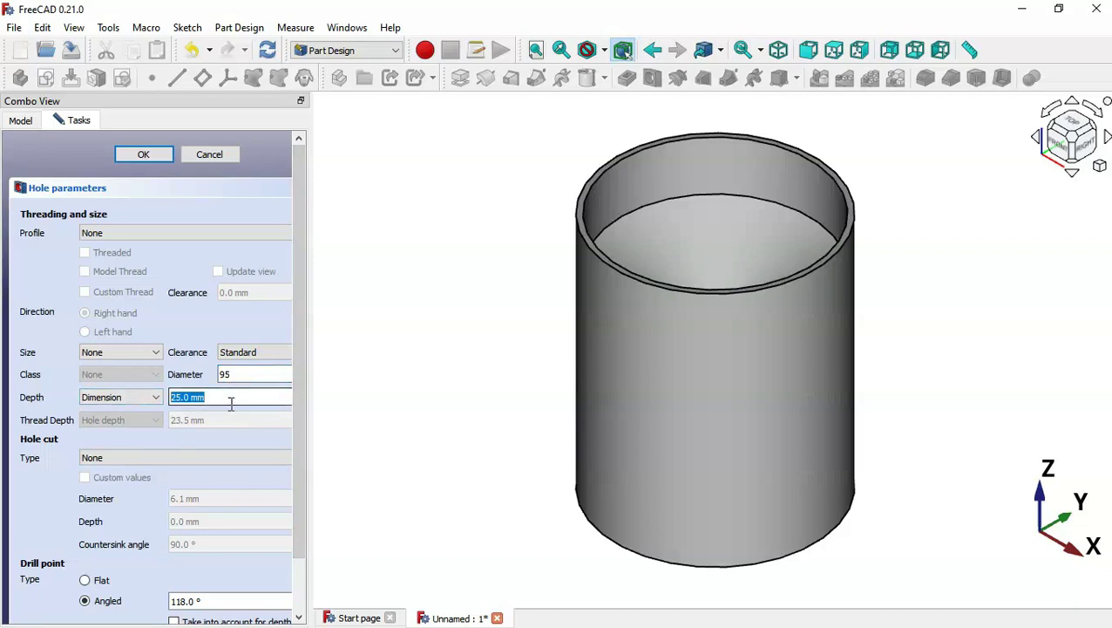
type("200")
left_click(144, 155)
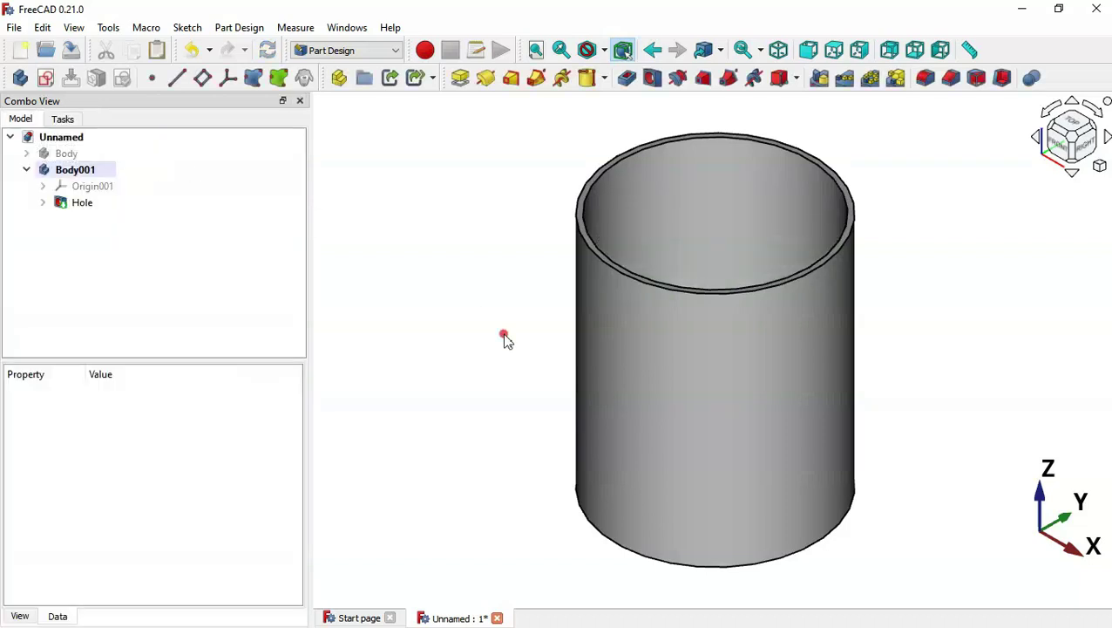
Inspect the hollow cylinder, show the end cap's body again and examine how the two fit together from below
middle_click_drag(503, 338, 858, 221)
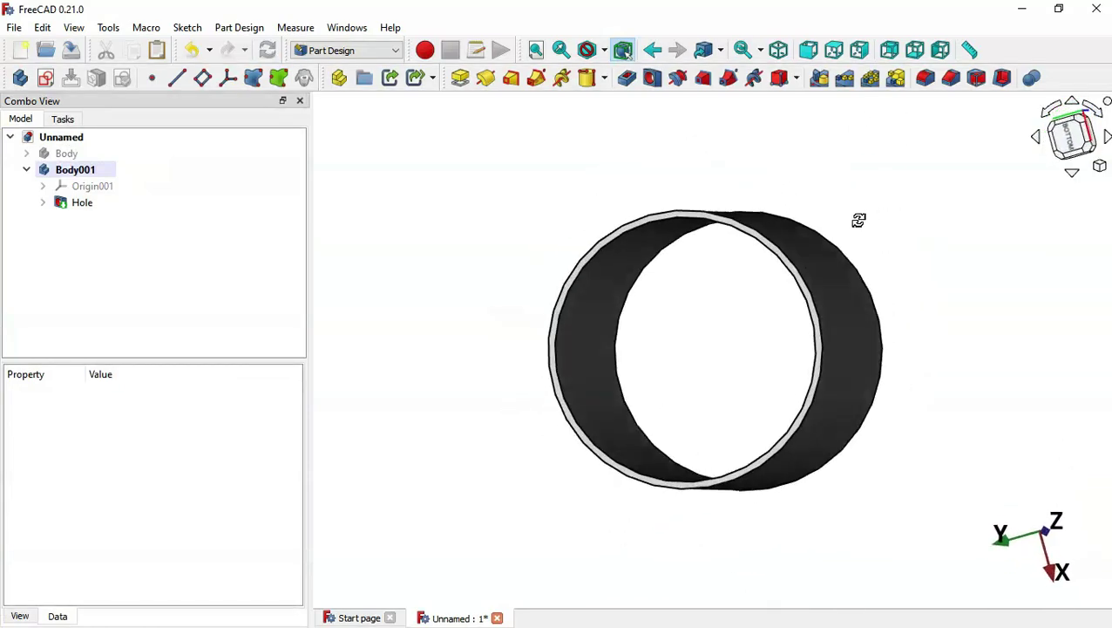
key("0")
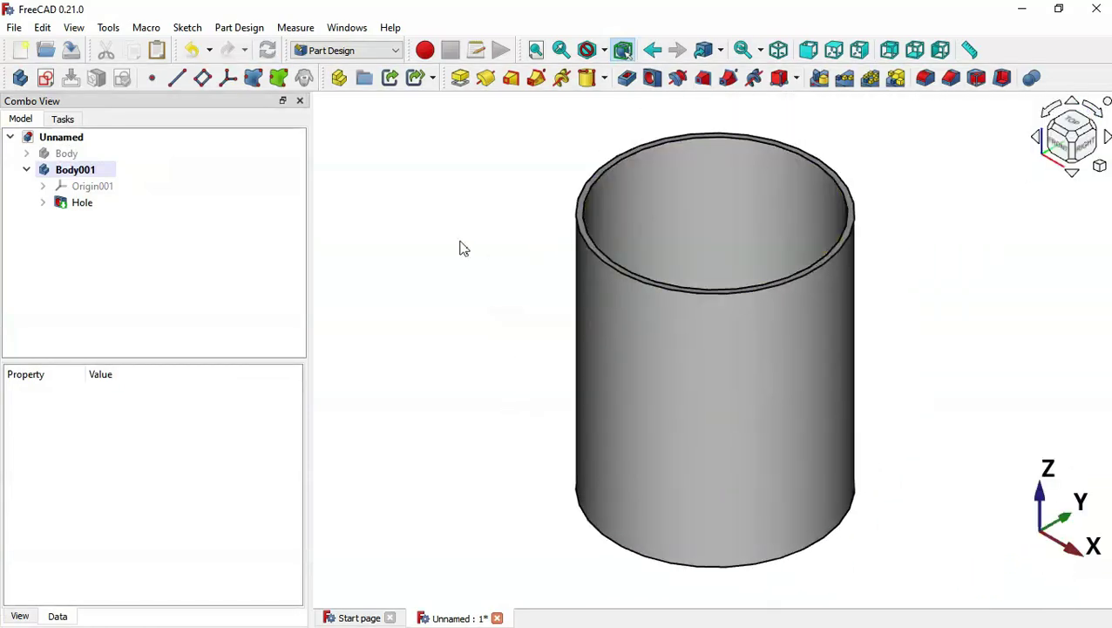
left_click(66, 154)
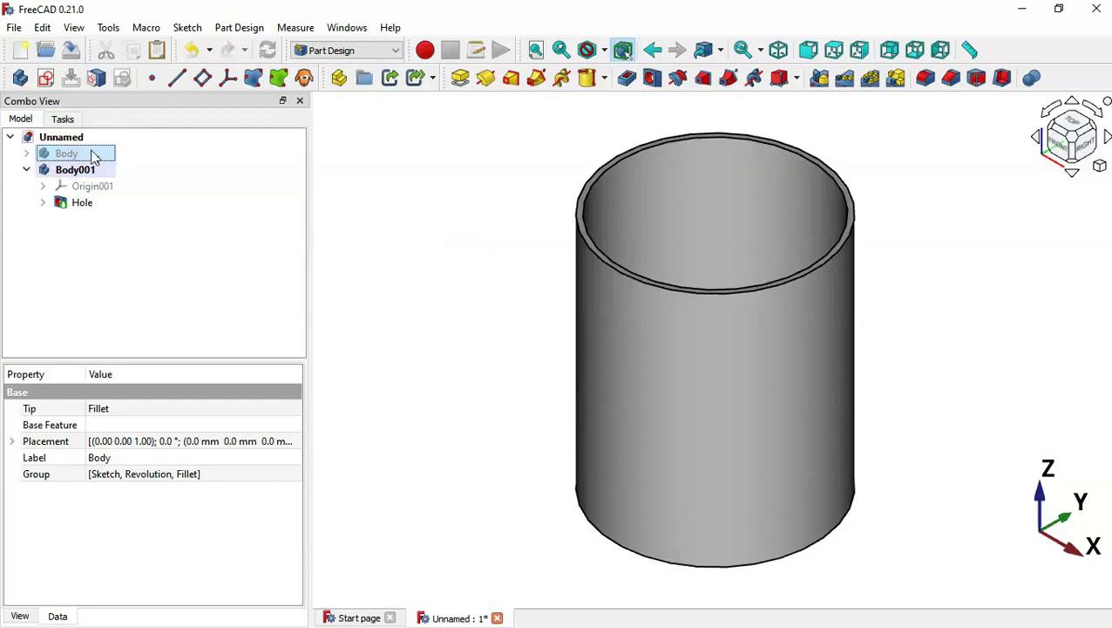
key("space")
left_click(410, 323)
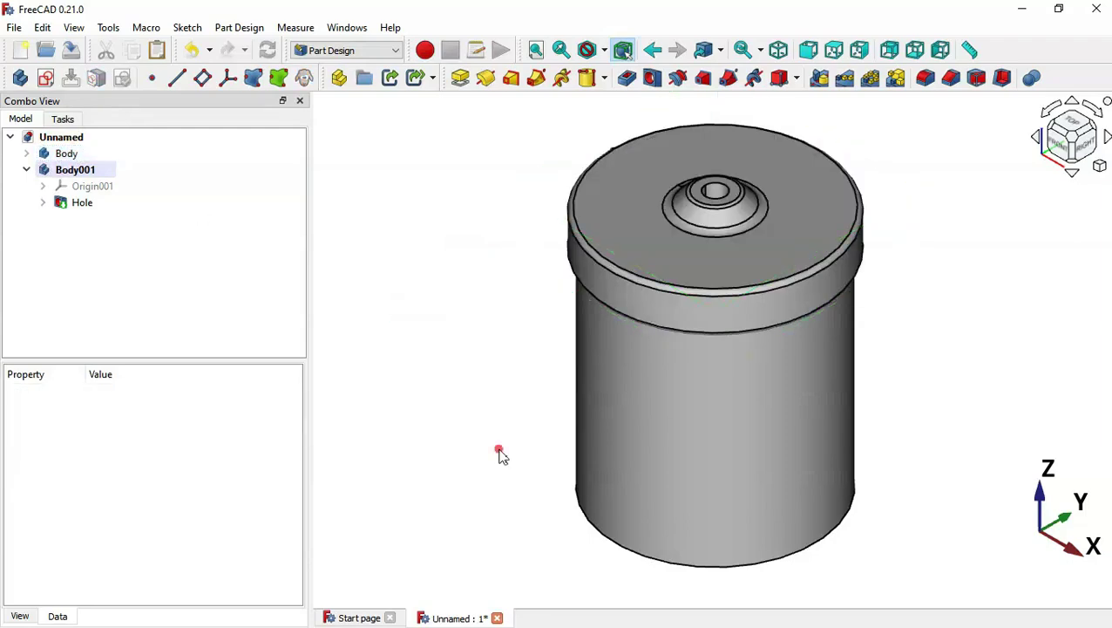
middle_click_drag(499, 453, 674, 351)
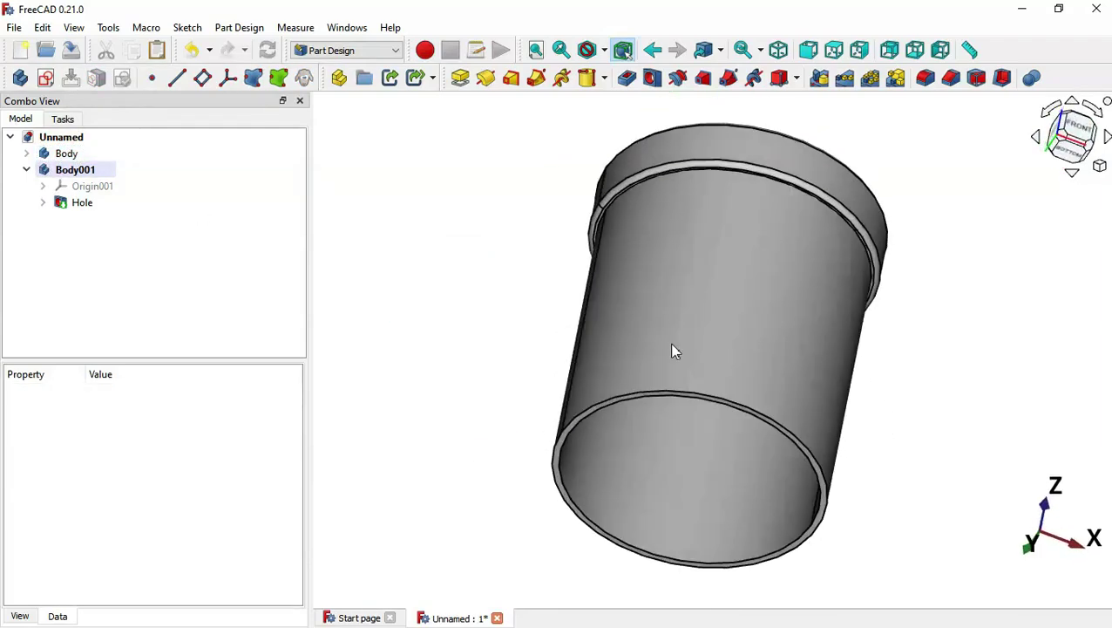
key("0")
Check the two end caps in 97.pdf and duplicate the end cap body together with all its dependencies
key("alt+Tab")
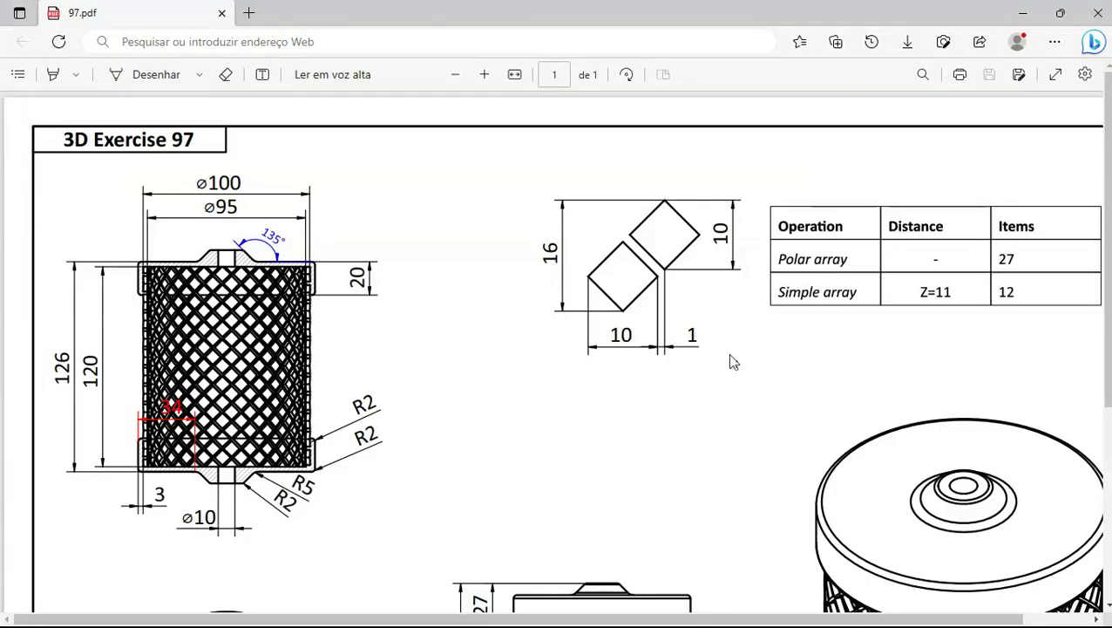
scroll(733, 362, "down", 3, "ctrl")
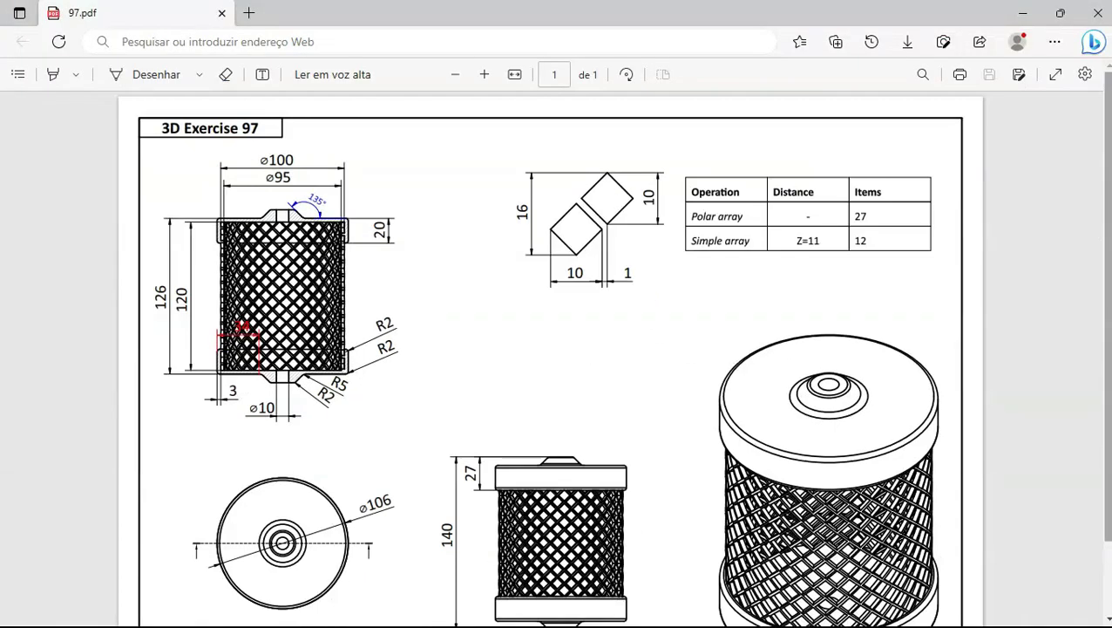
scroll(733, 362, "down", 1)
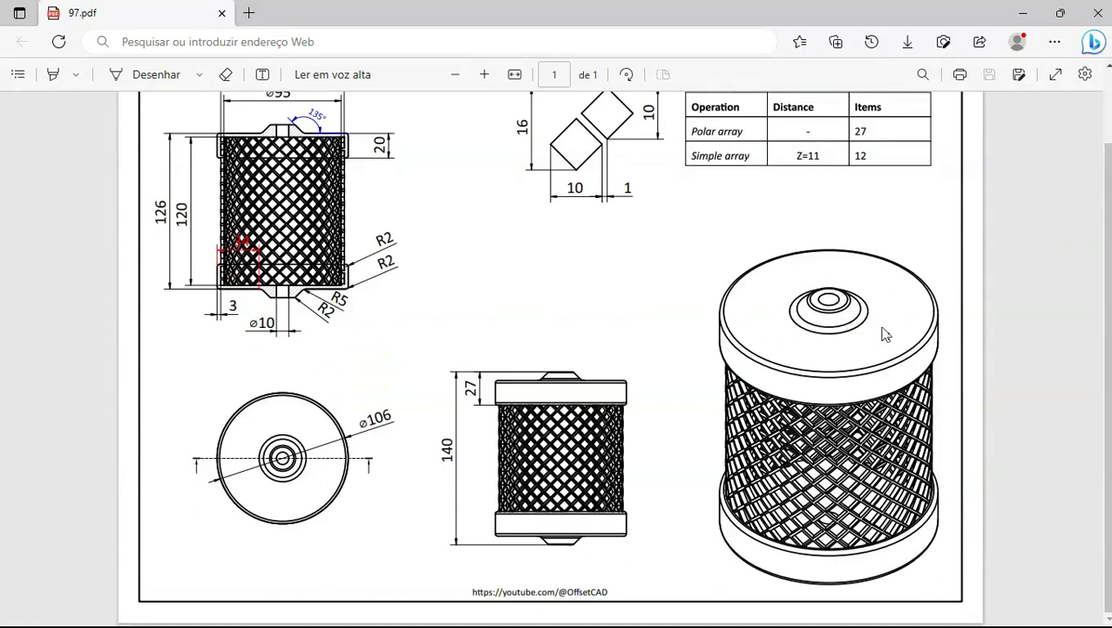
key("alt+Tab")
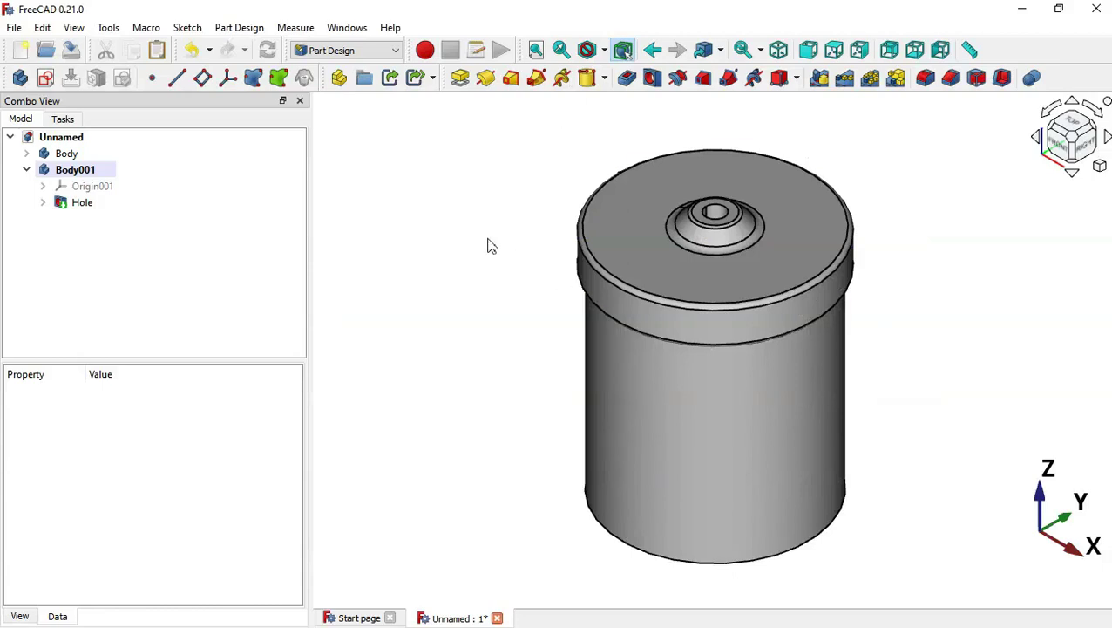
left_click(488, 242)
left_click(86, 154)
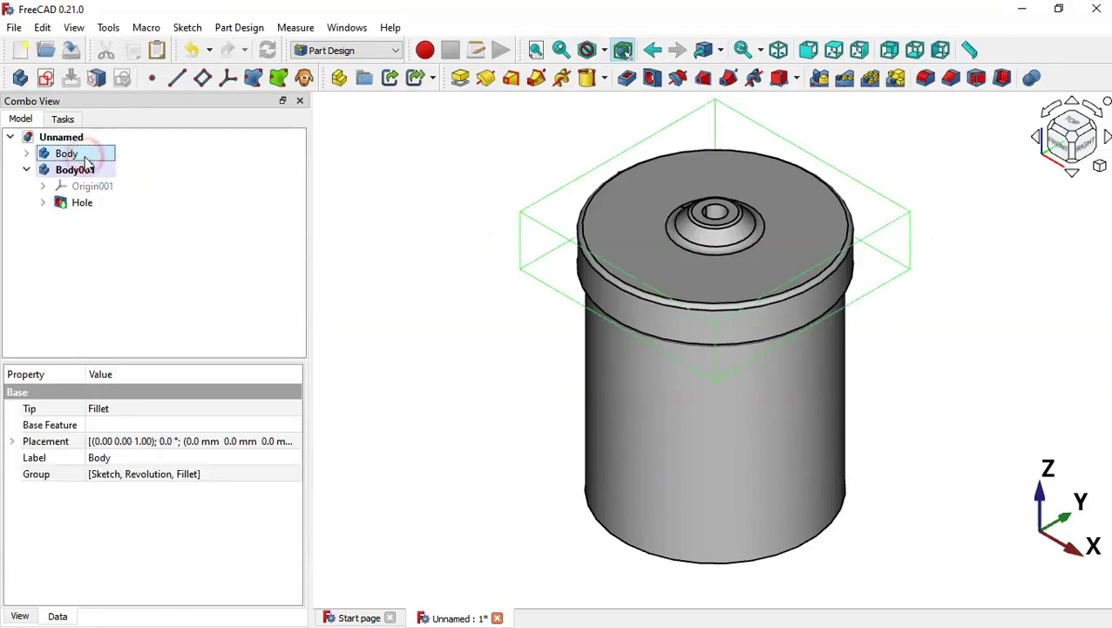
left_click(133, 52)
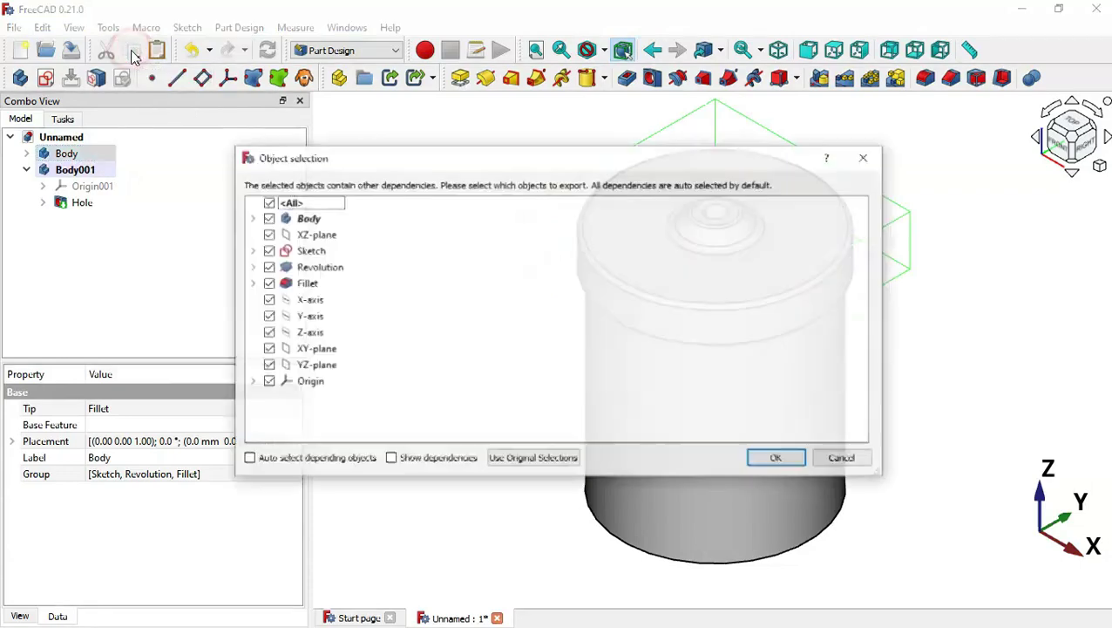
left_click(776, 461)
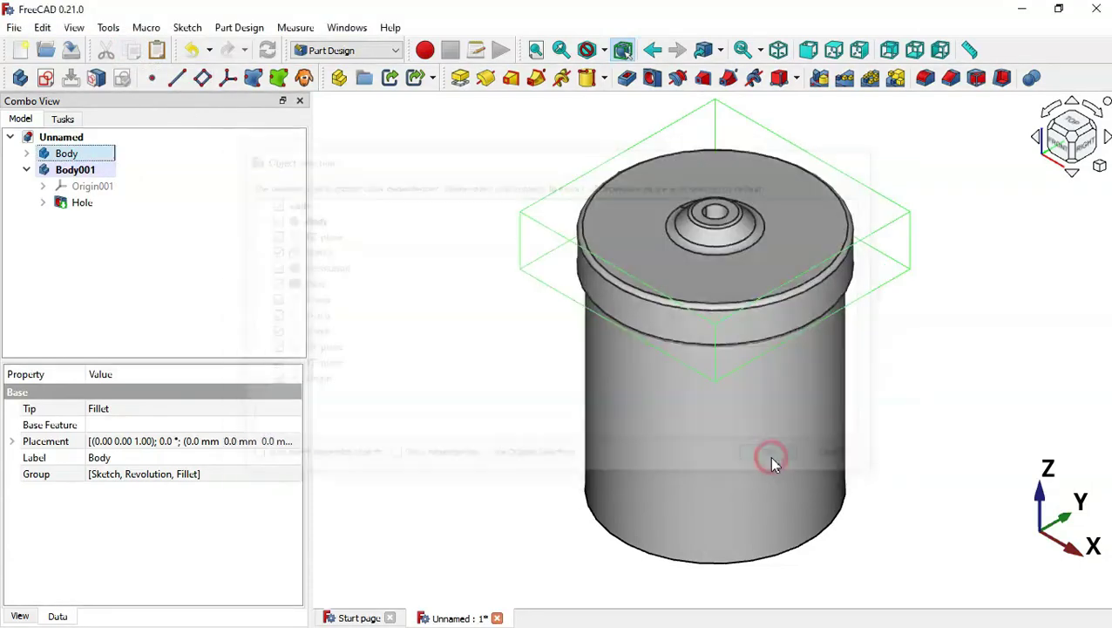
left_click(158, 50)
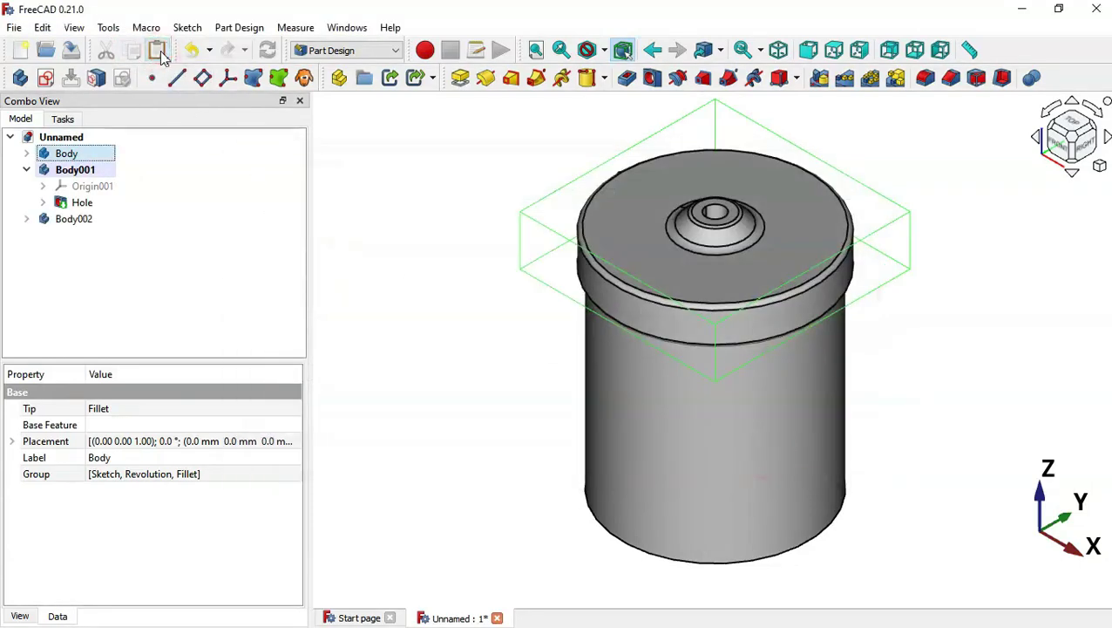
left_click(141, 248)
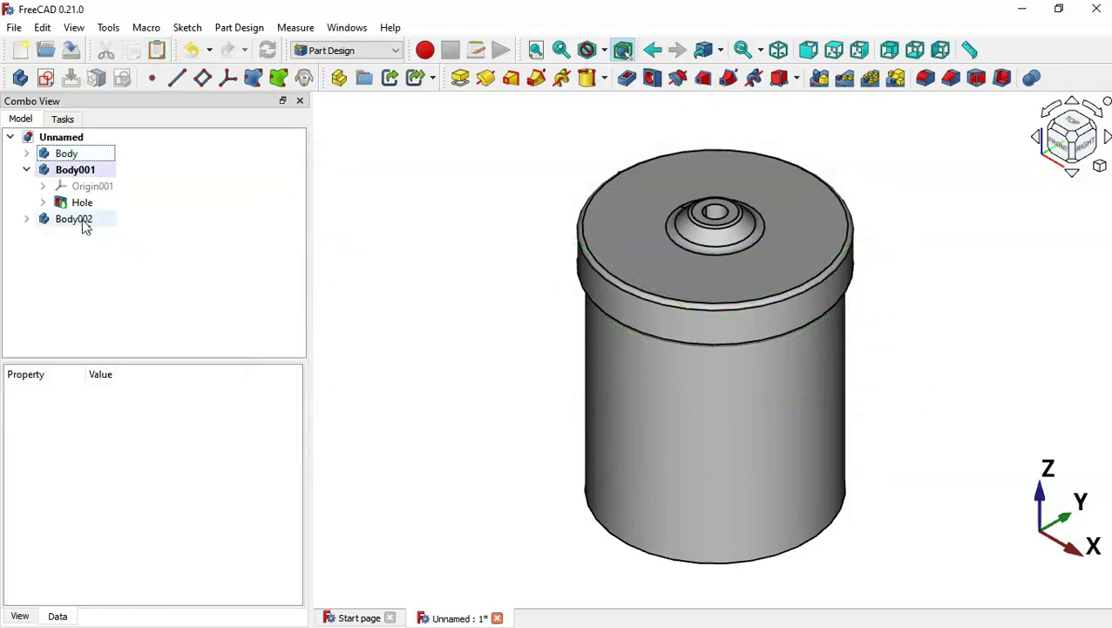
left_click(26, 169)
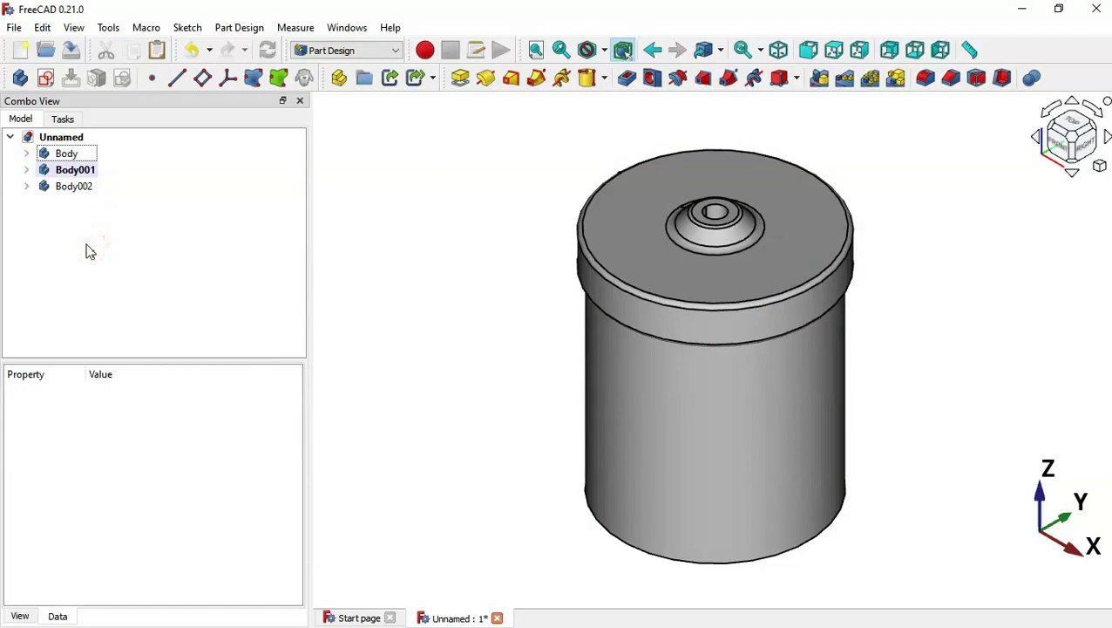
Compare with 97.pdf and transform the copied end cap, rotating it 180° about the X axis in 90° increments
key("alt+Tab")
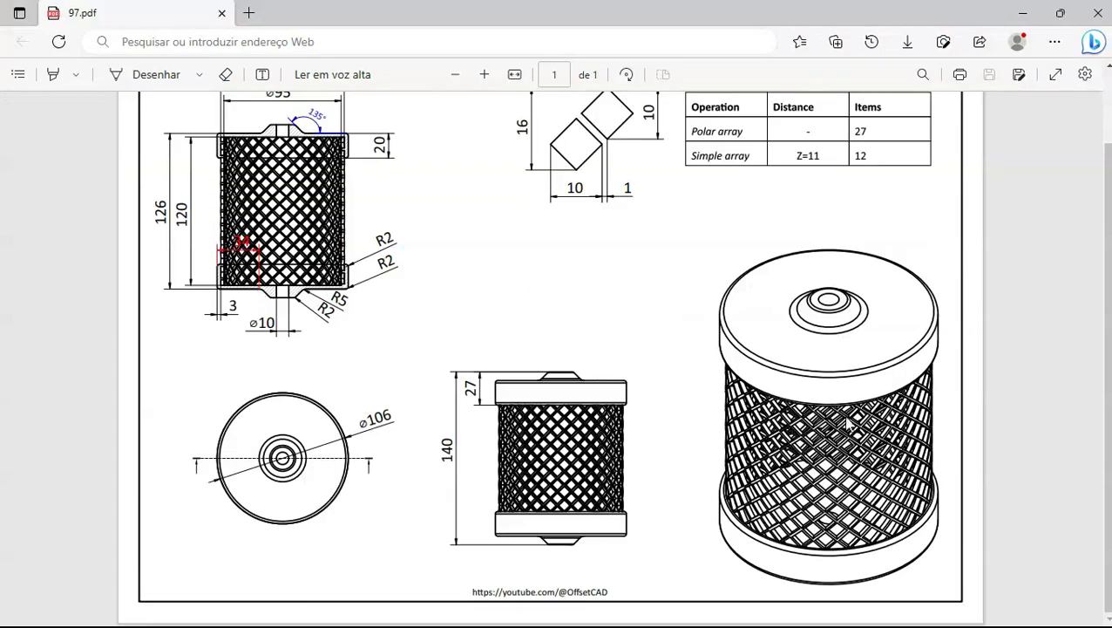
key("alt+Tab")
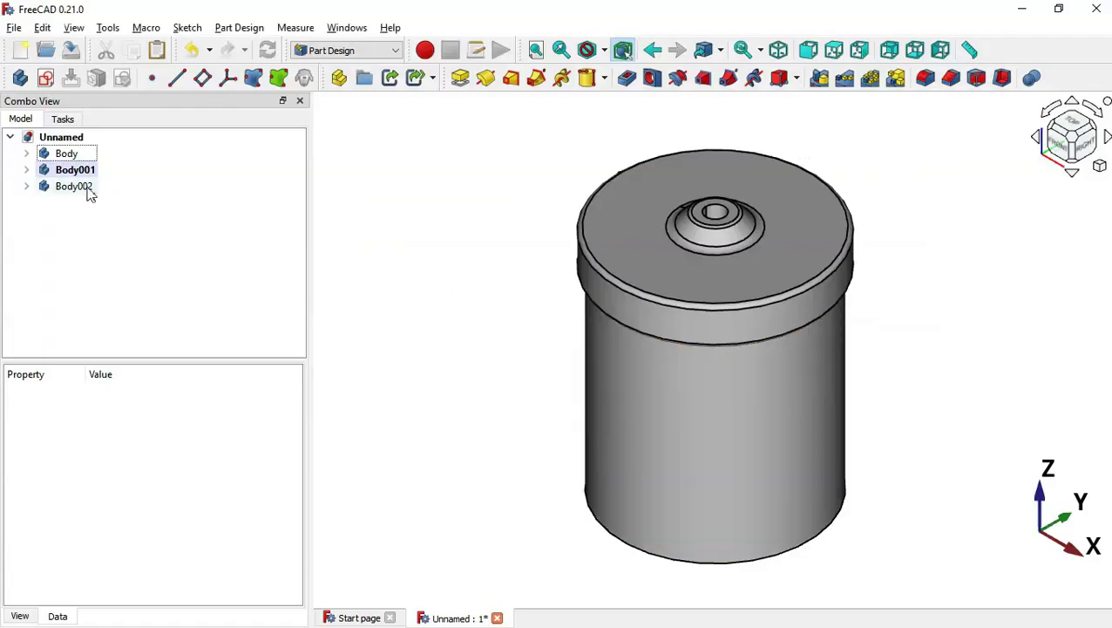
key("alt+Tab")
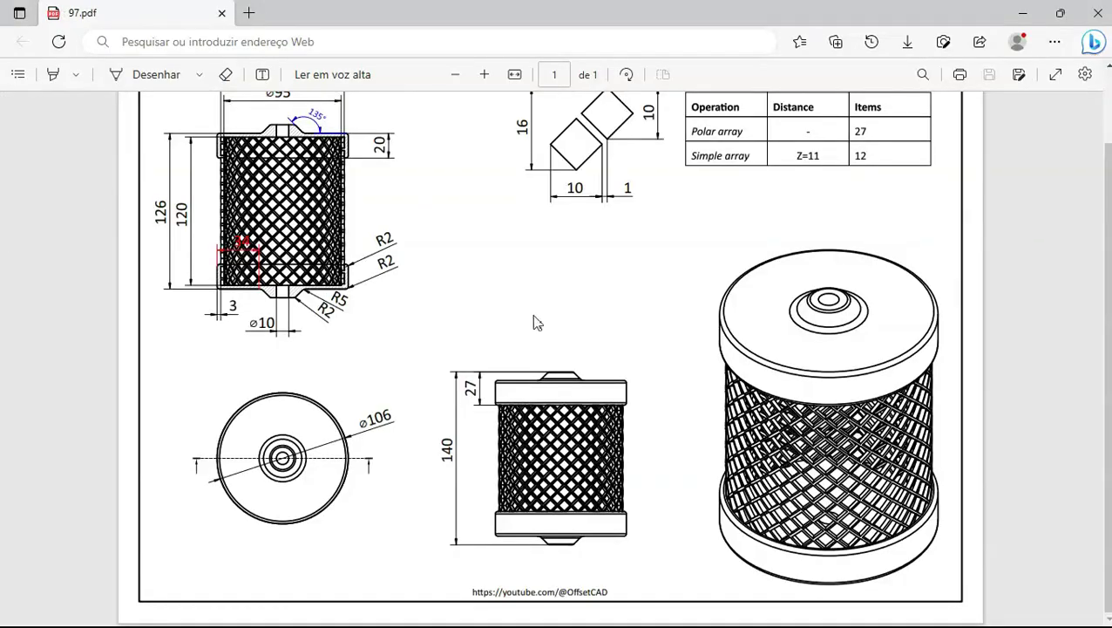
key("alt+Tab")
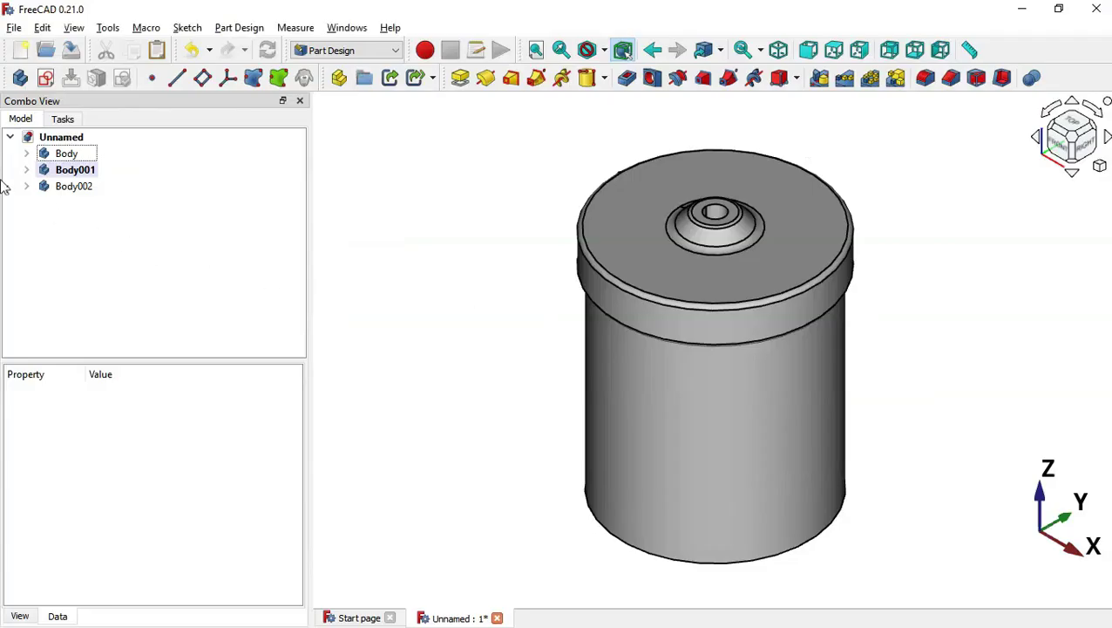
left_click(81, 186)
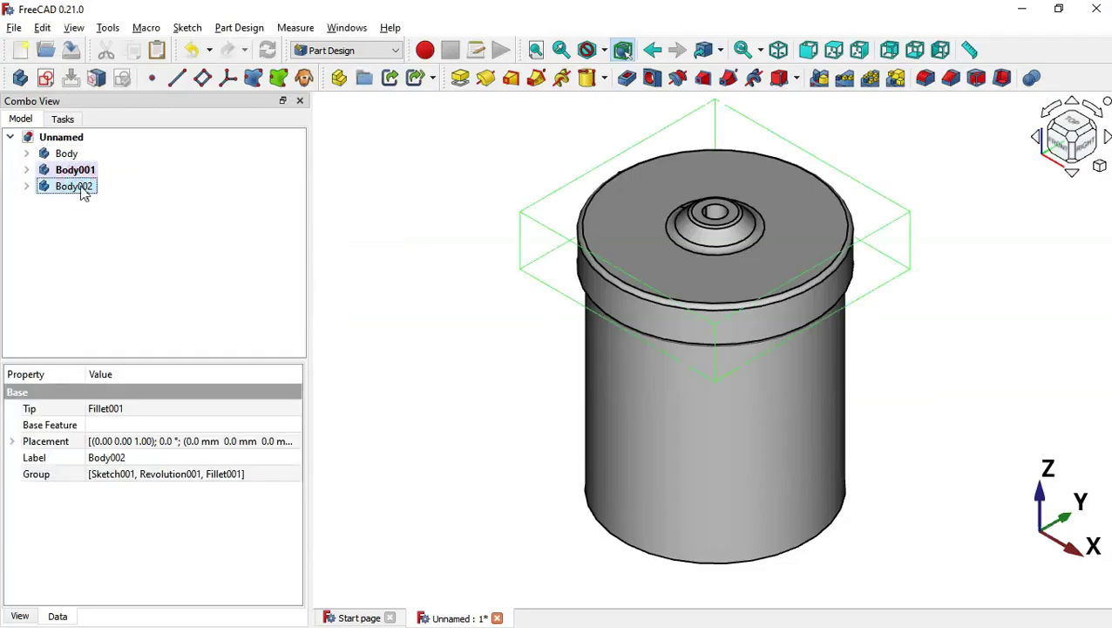
right_click(83, 192)
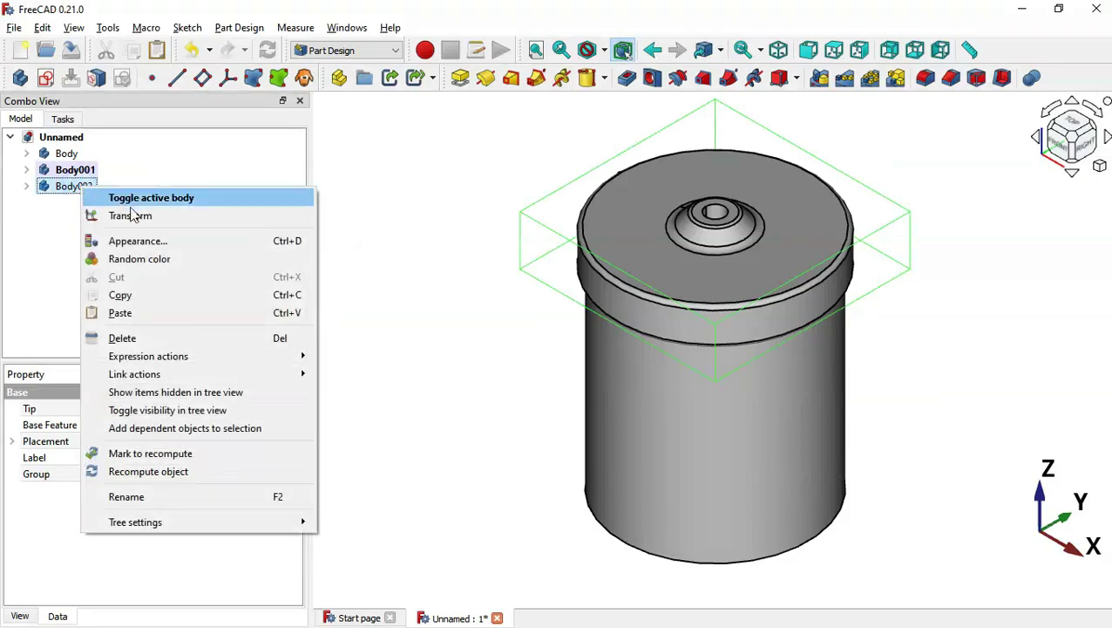
left_click(191, 218)
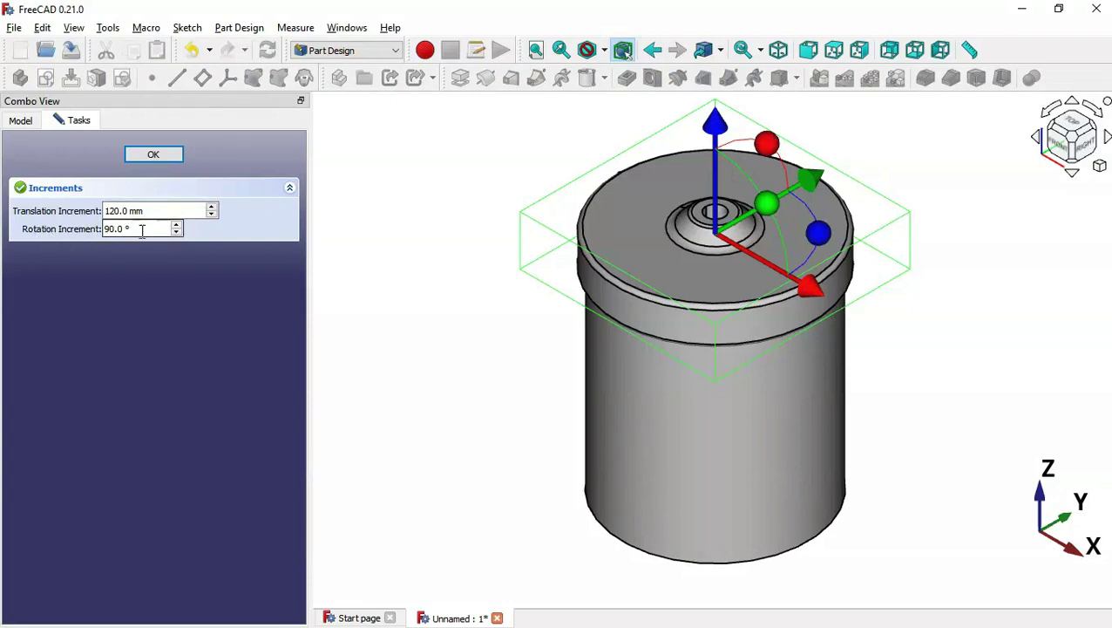
left_click_drag(151, 231, 68, 234)
left_click_drag(767, 143, 667, 281)
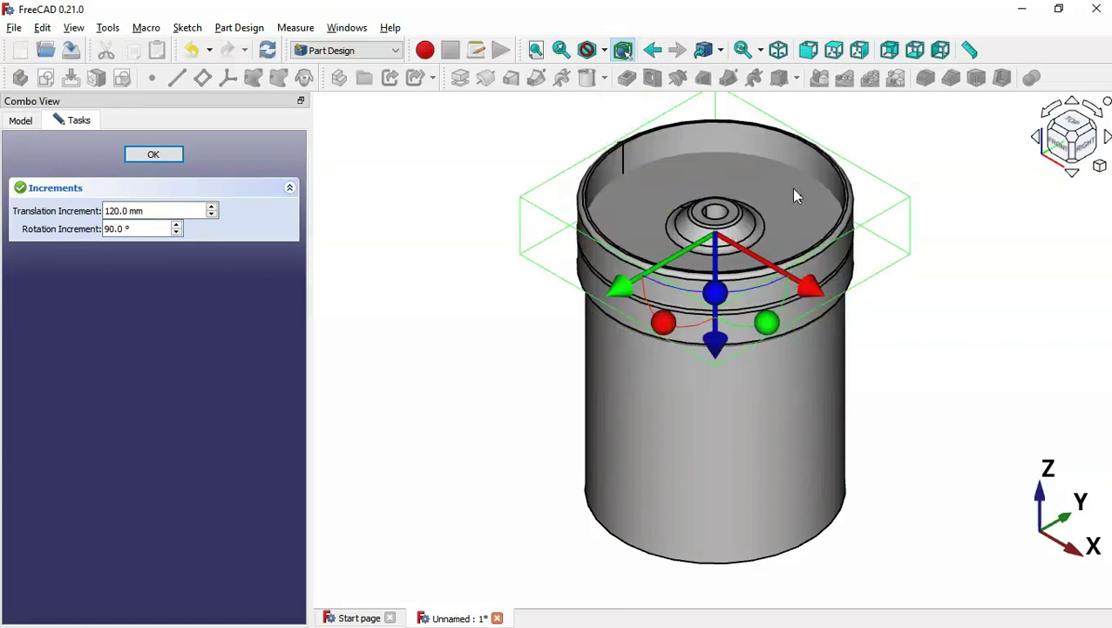
Check the cylinder height in 97.pdf, move the flipped end cap 120 mm down along Z and finish the transform
key("alt+Tab")
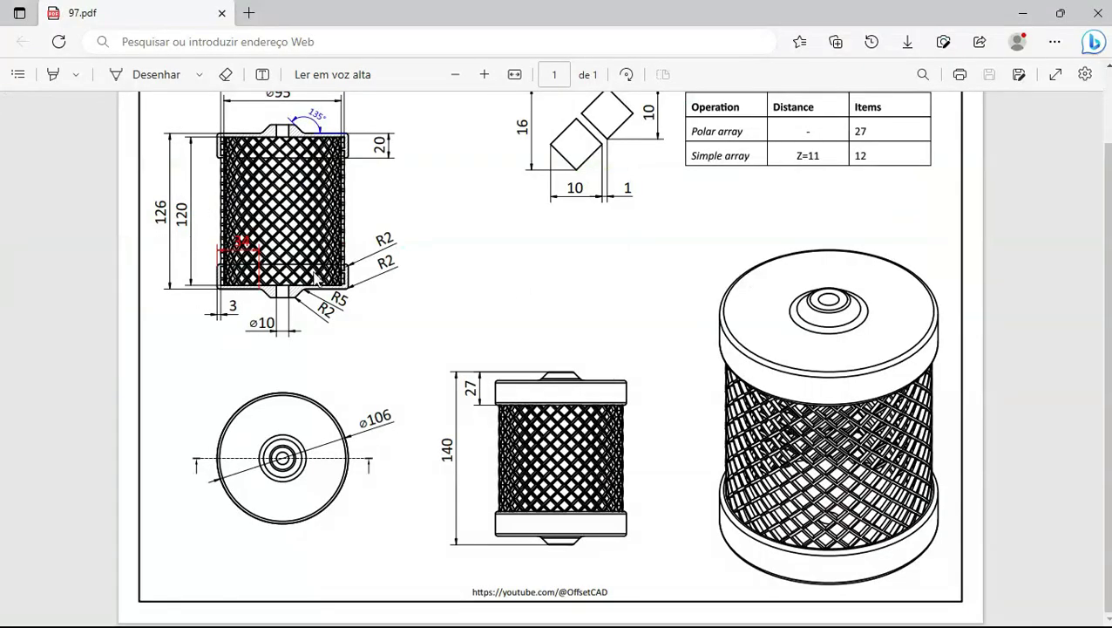
key("alt+Tab")
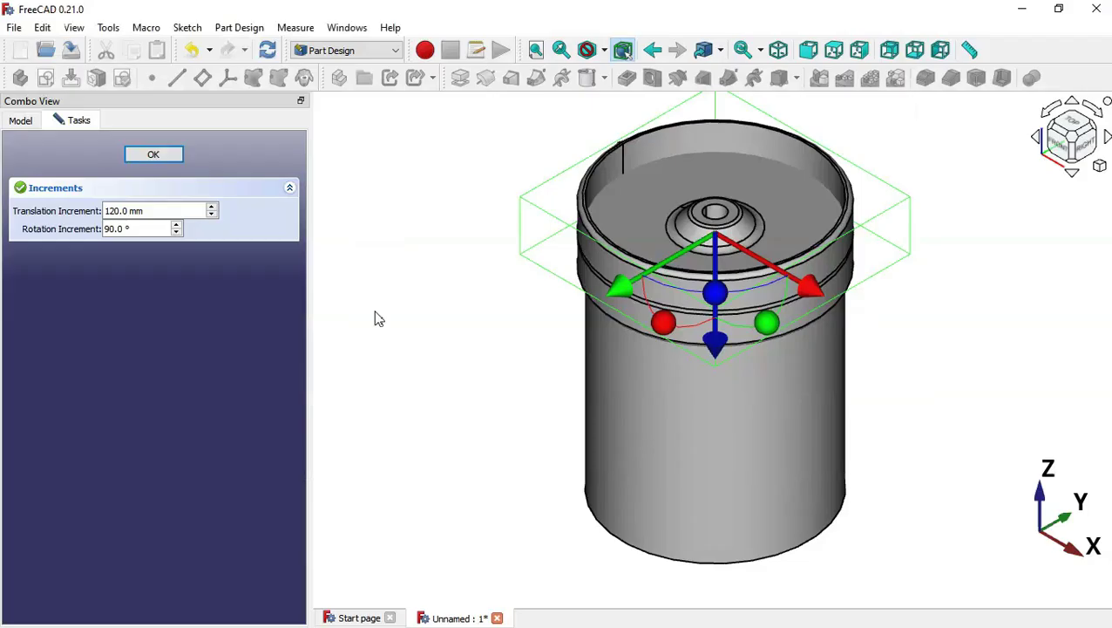
triple_click(161, 209)
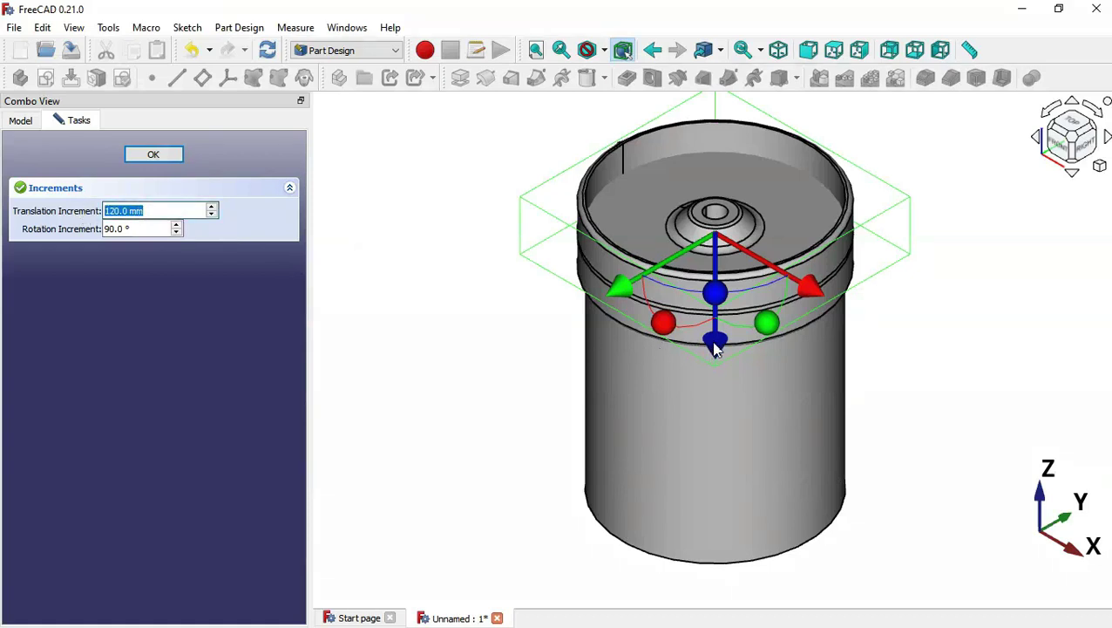
left_click_drag(715, 349, 726, 573)
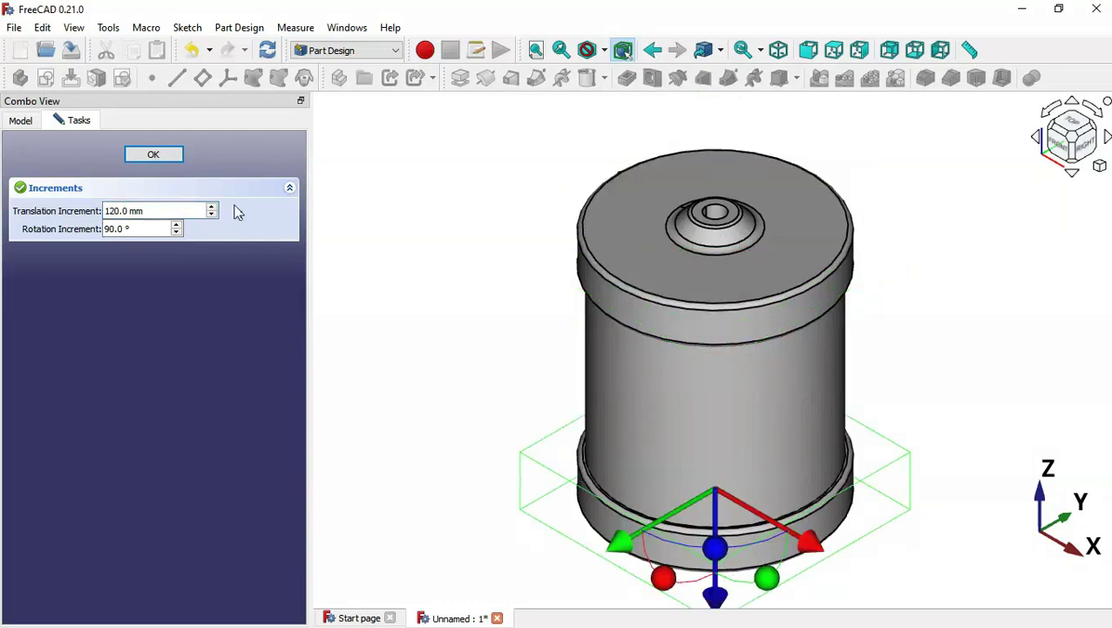
left_click(162, 157)
left_click_drag(454, 363, 636, 335)
key("0")
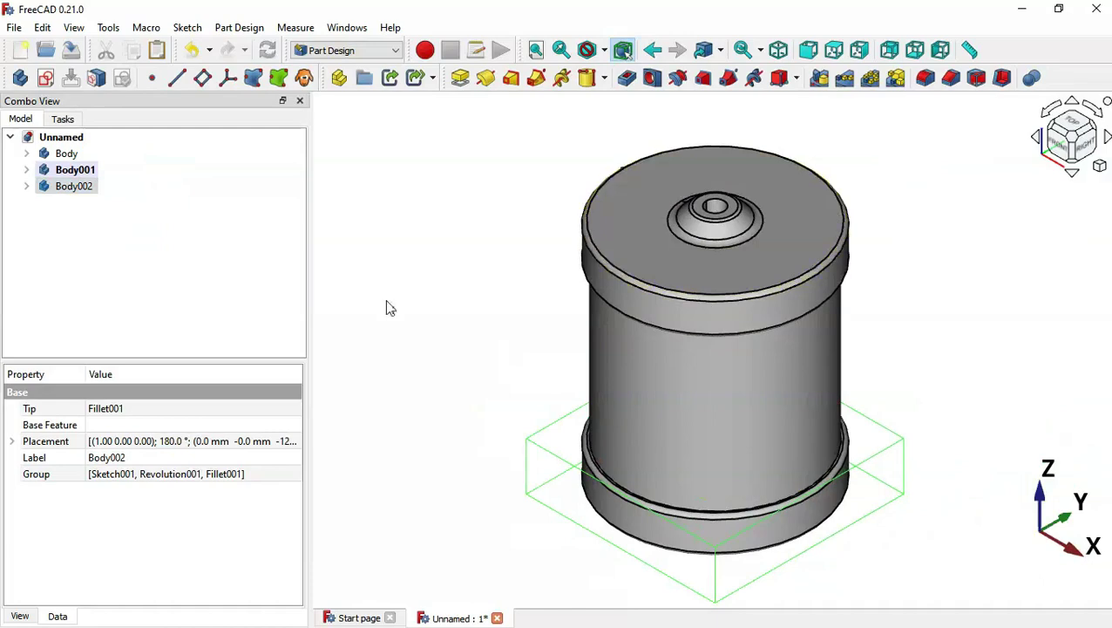
left_click(449, 288)
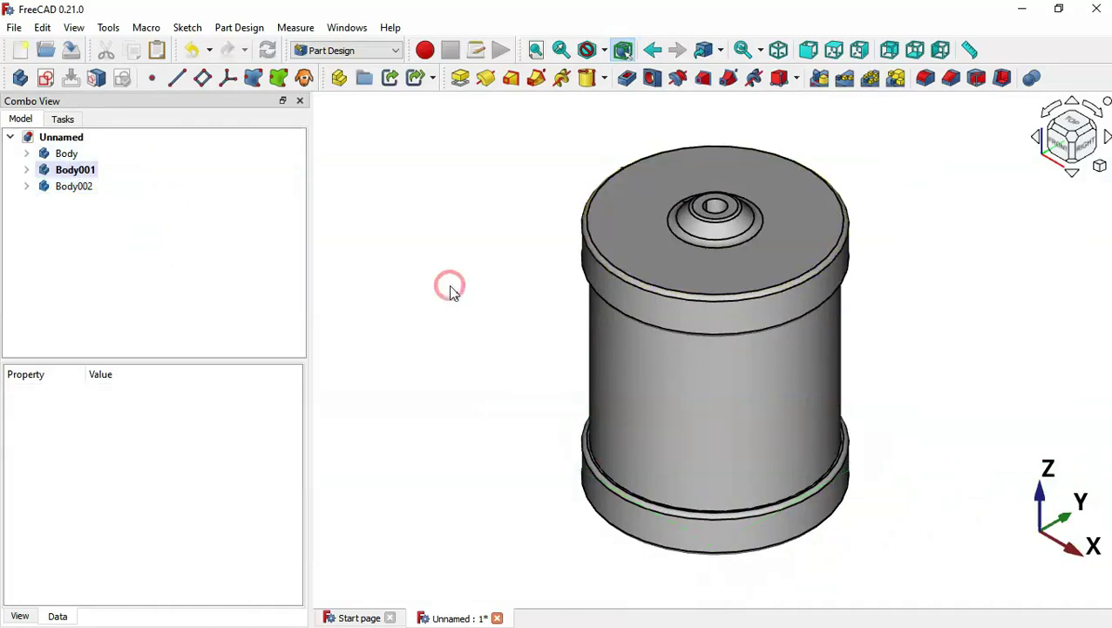
Check the perforated wall in 97.pdf and switch to the Curves workbench
key("alt+Tab")
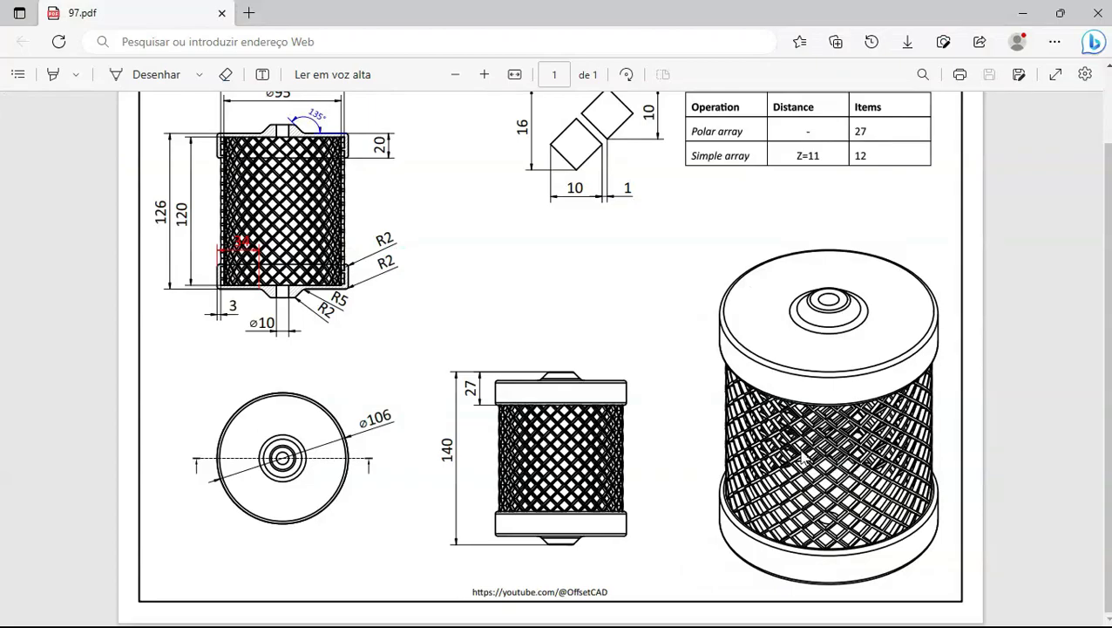
key("alt+Tab")
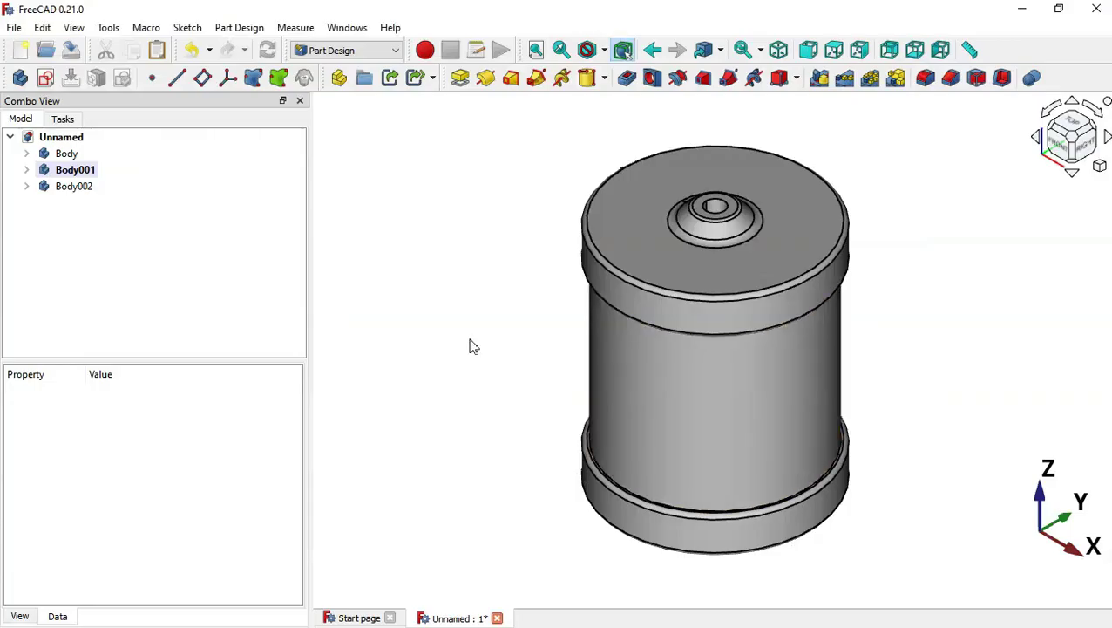
left_click(371, 50)
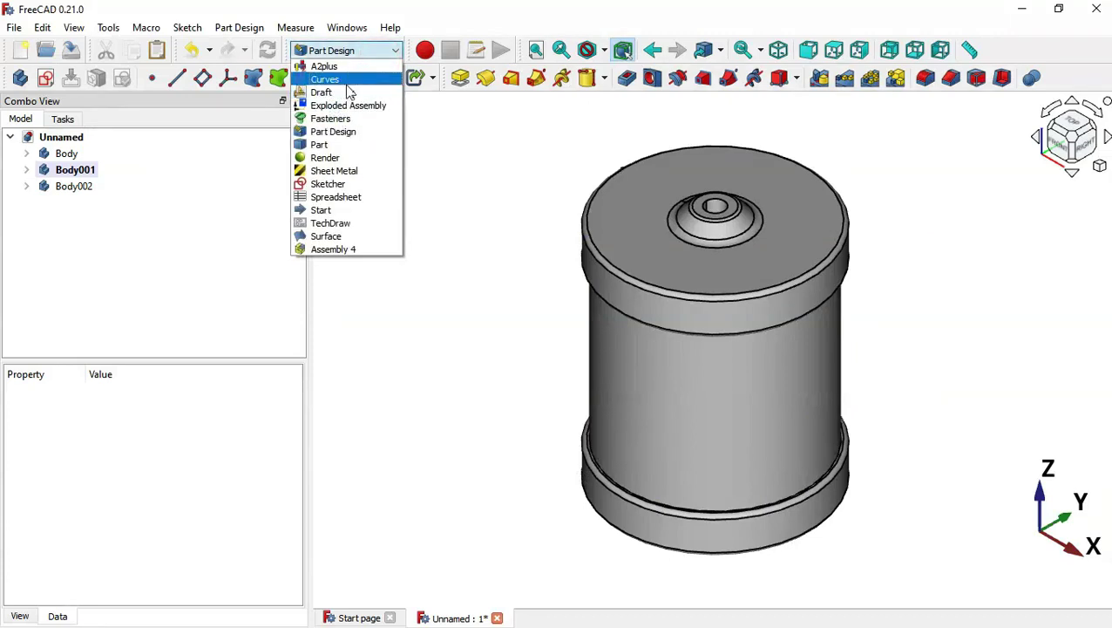
left_click(327, 79)
left_click(400, 279)
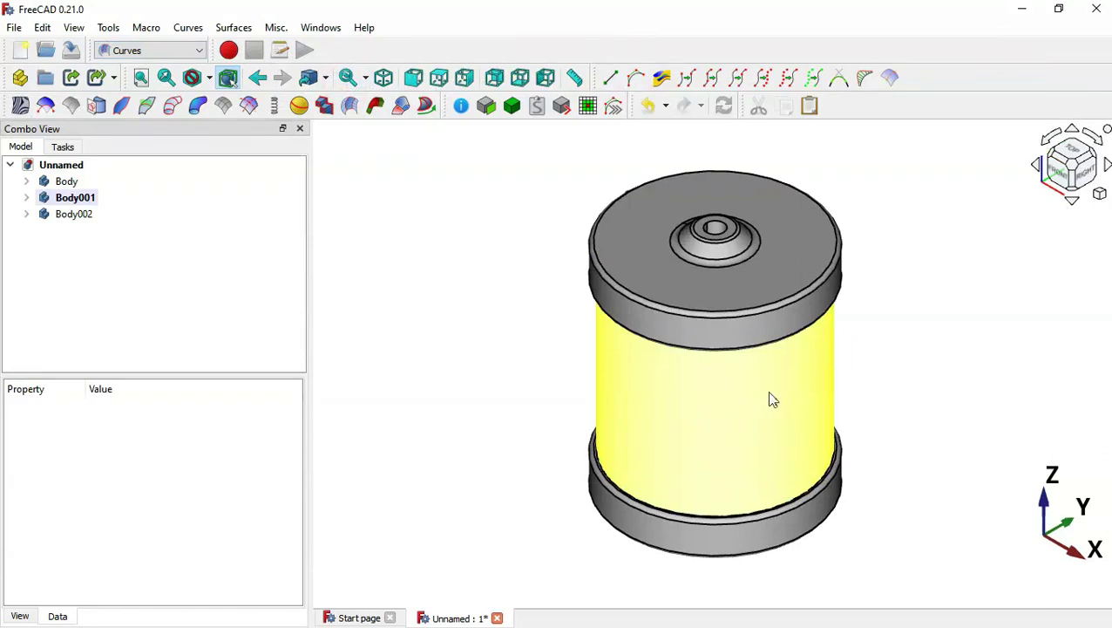
left_click(556, 322)
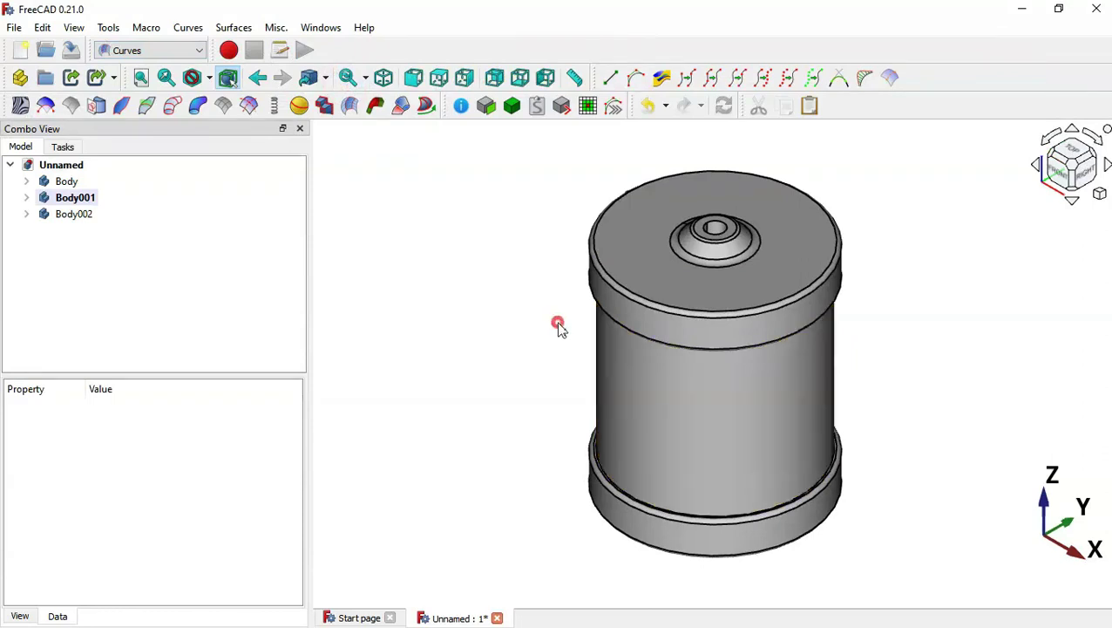
Hide both end cap bodies so that only the hollow cylinder is displayed
left_click(66, 183)
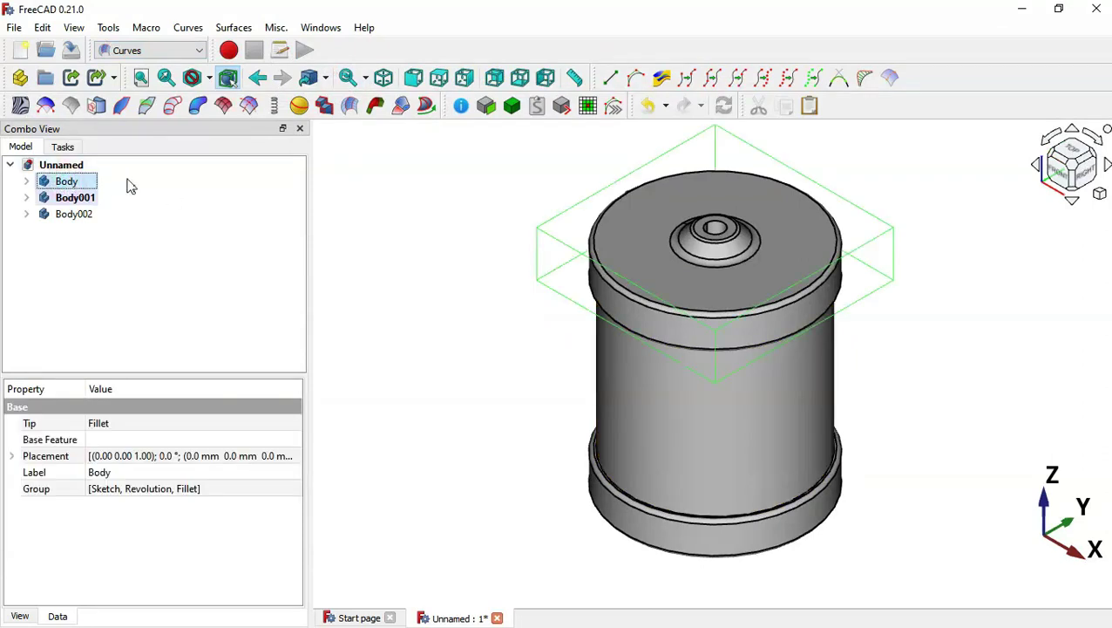
left_click(88, 186)
left_click(77, 217, "ctrl")
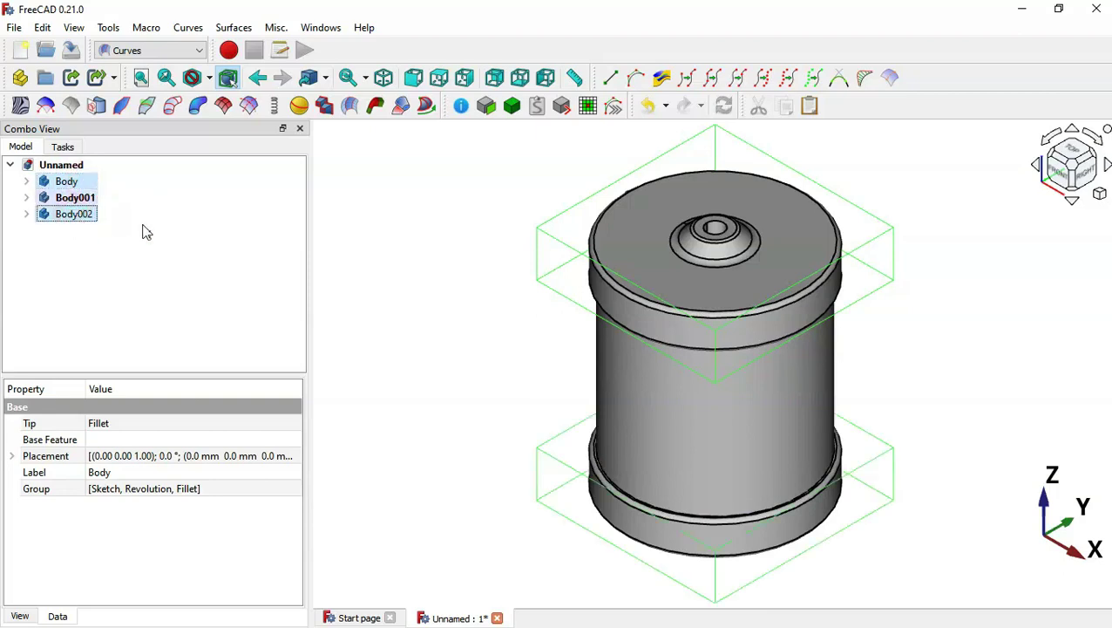
key("space")
left_click(416, 306)
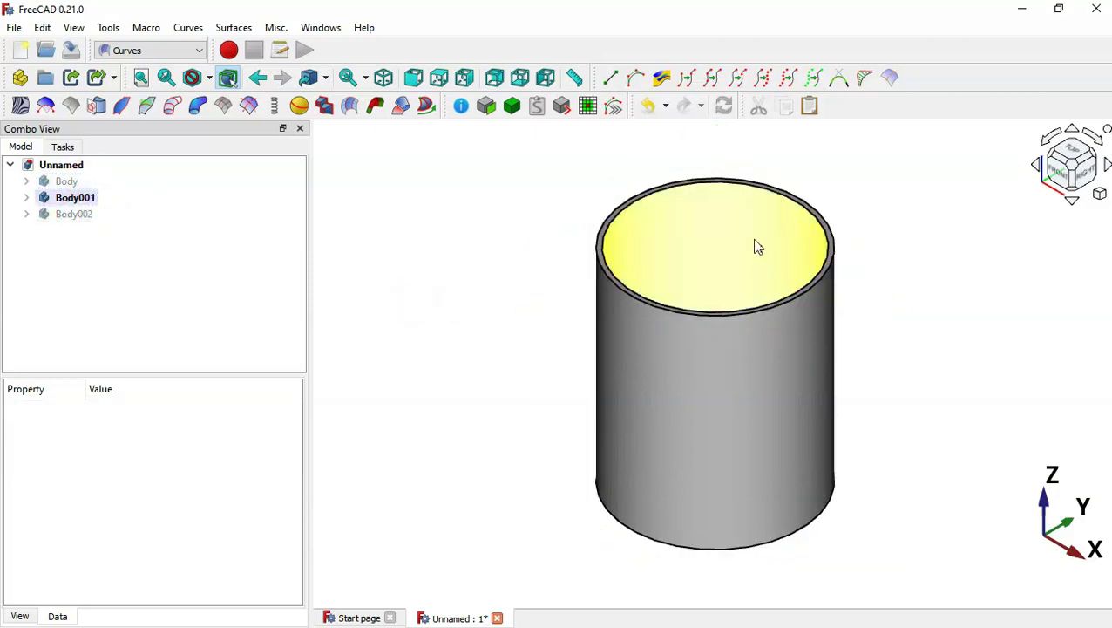
Check the diamond perforation of the cylinder wall in 97.pdf and return to the hollow cylinder
middle_click_drag(934, 218, 955, 309)
key("0")
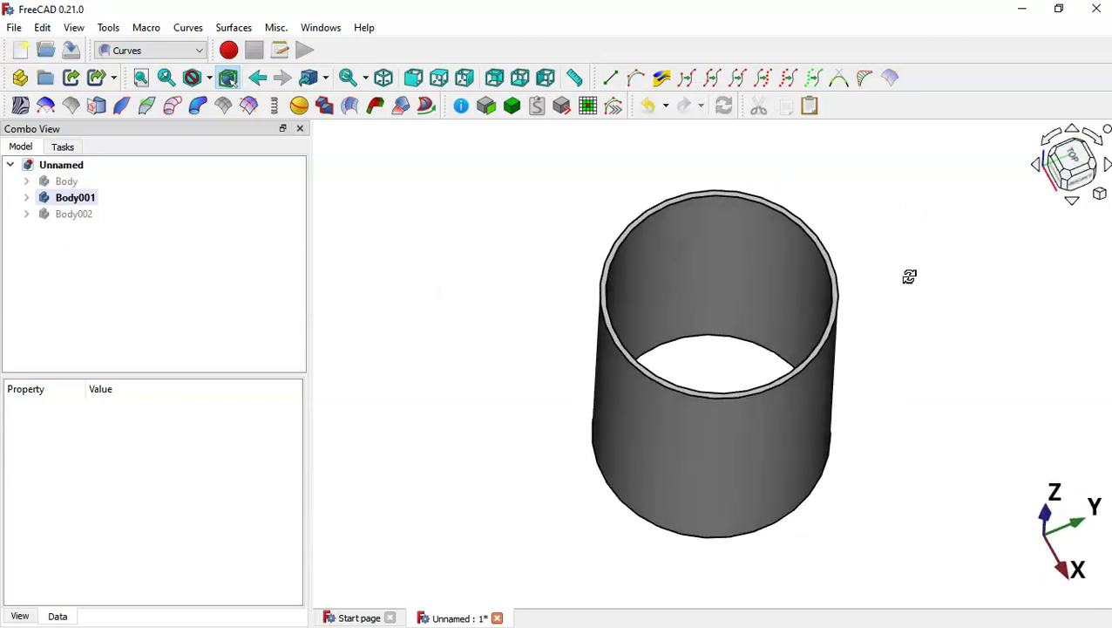
key("v")
key("f")
left_click(914, 306)
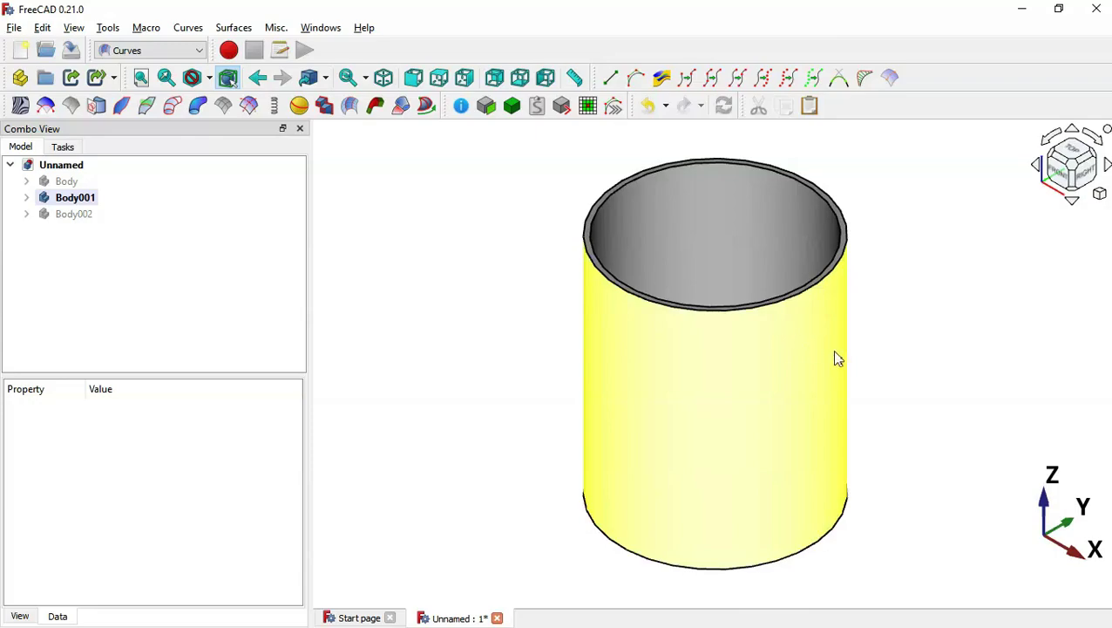
key("alt+Tab")
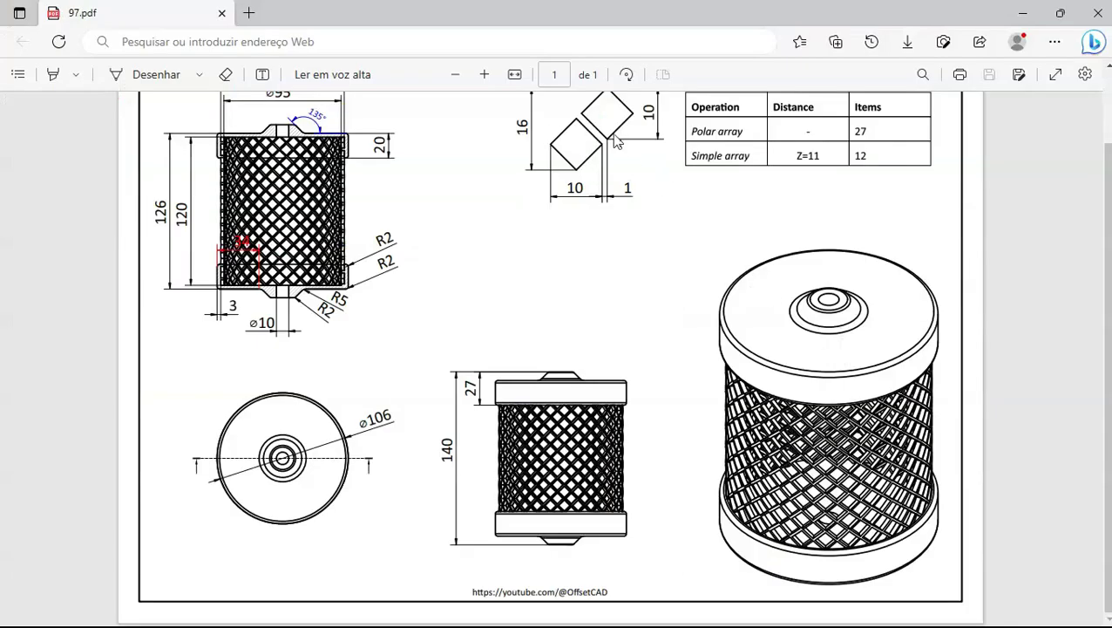
key("alt+Tab")
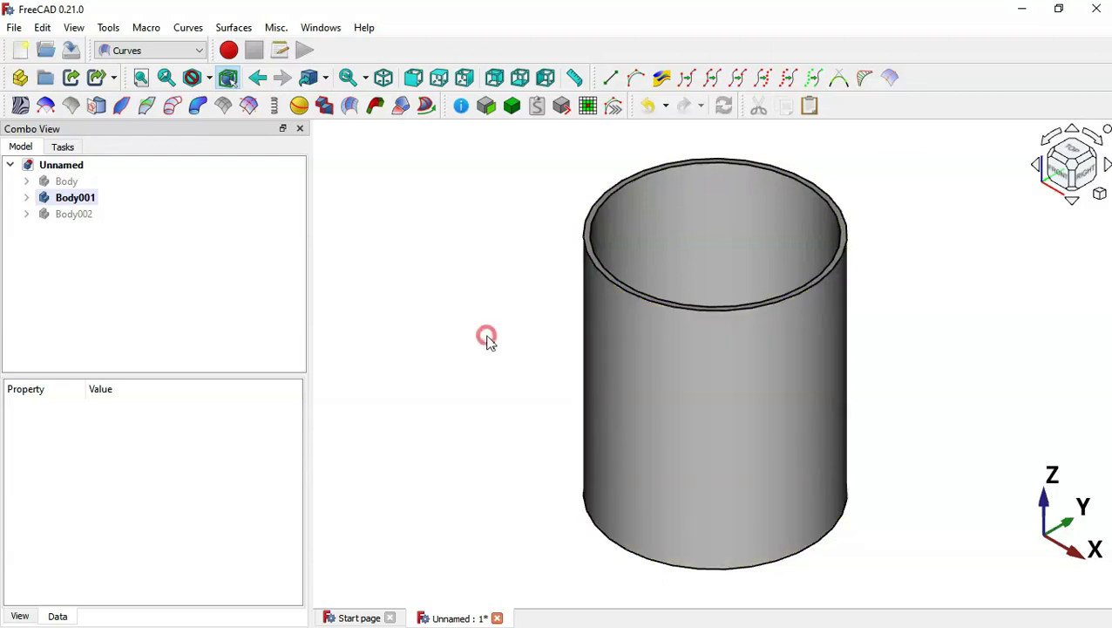
Create a Sketch On Surface object on the hollow cylinder's outer face
left_click(709, 424)
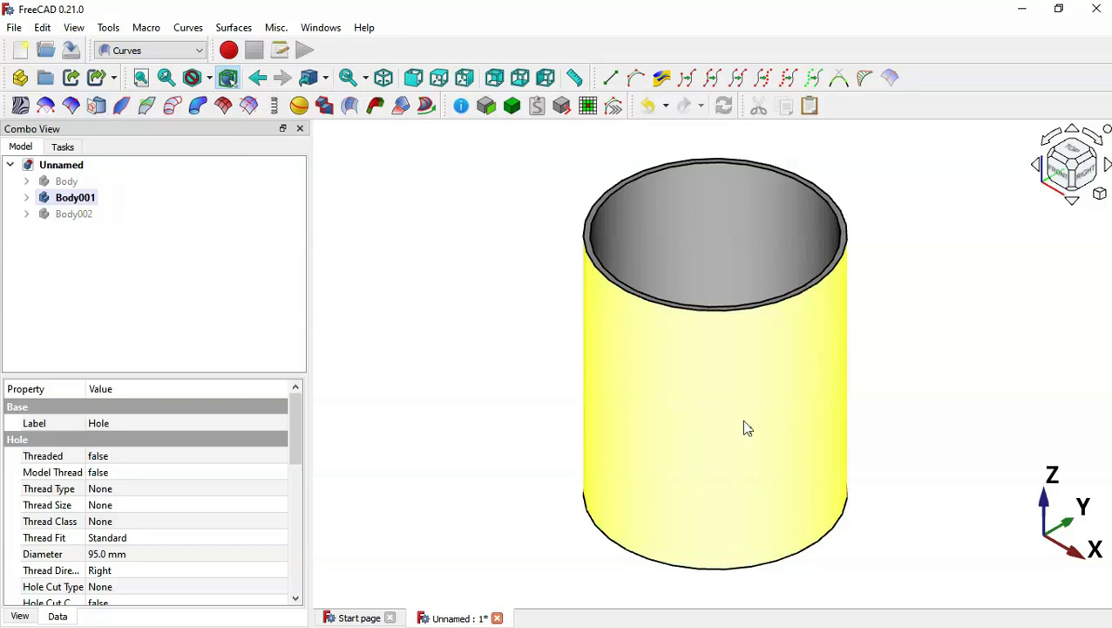
left_click(712, 423)
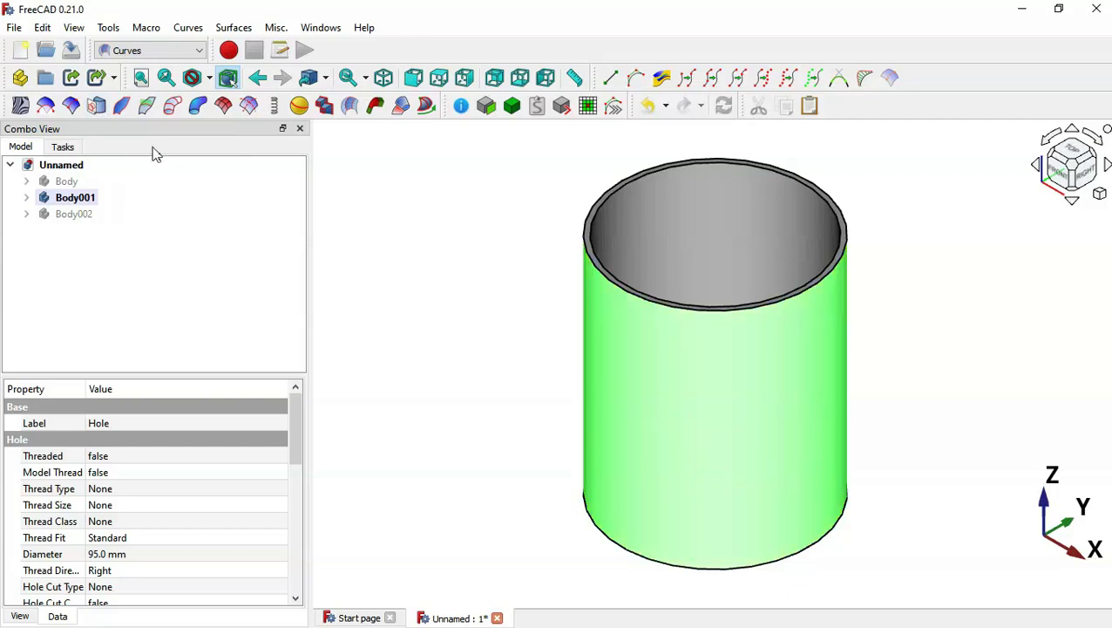
left_click(96, 105)
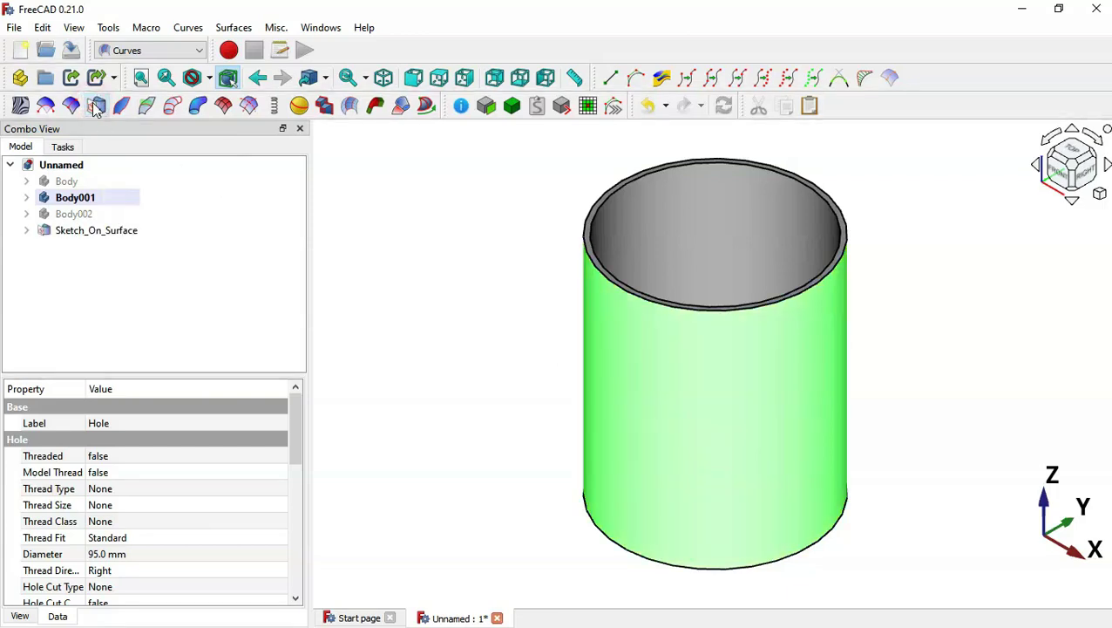
Open the Mapped_Sketch of Sketch_On_Surface for editing and hide all of its existing constraints
left_click(106, 235)
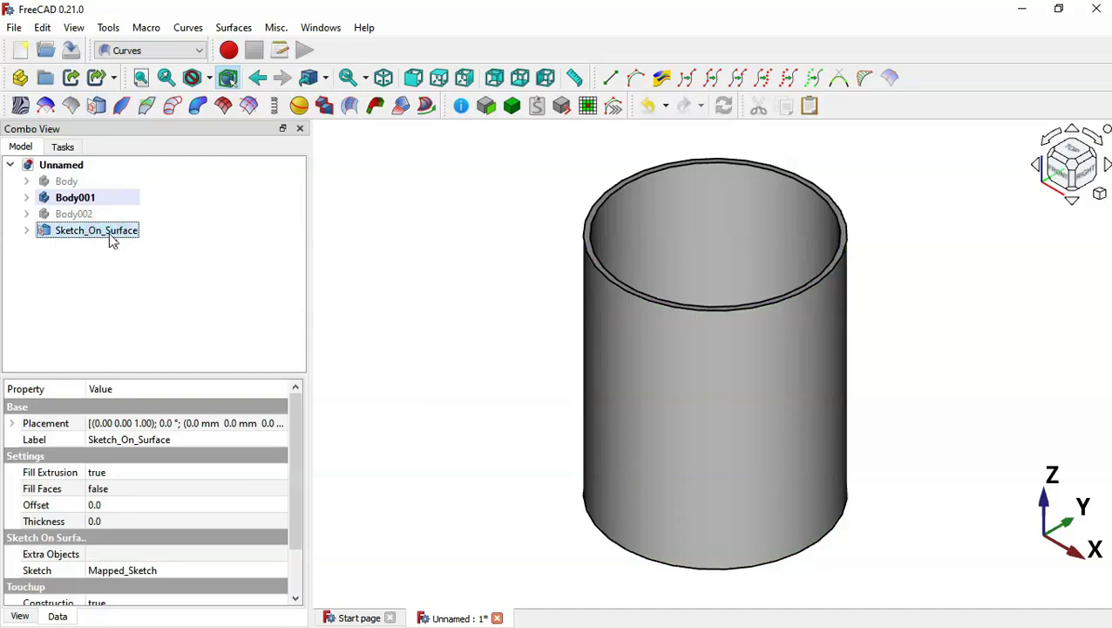
left_click(26, 231)
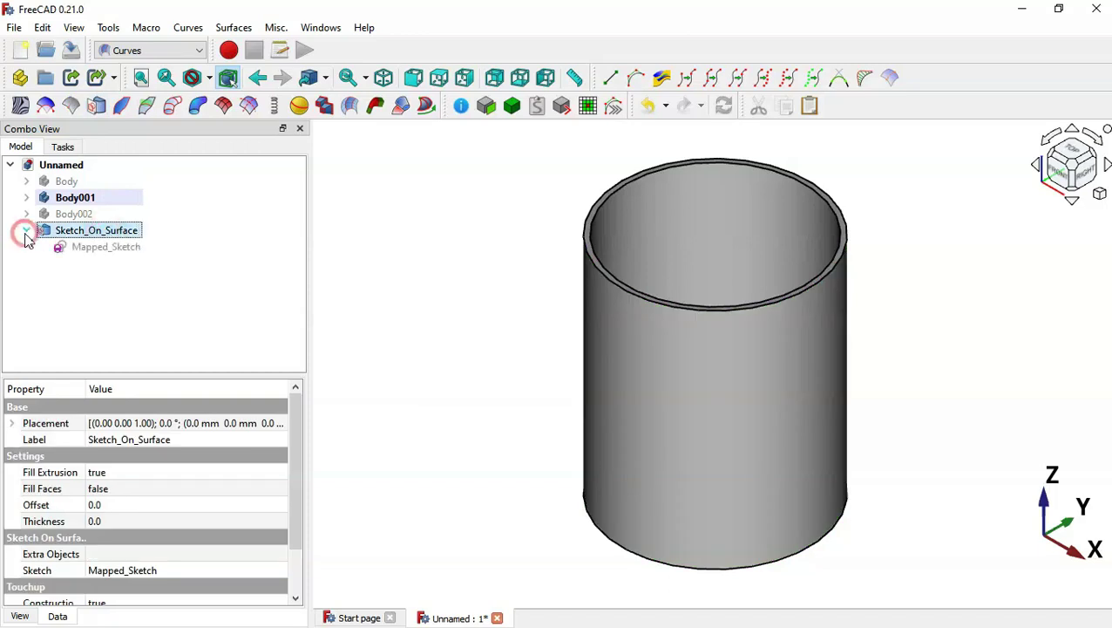
left_click(117, 248)
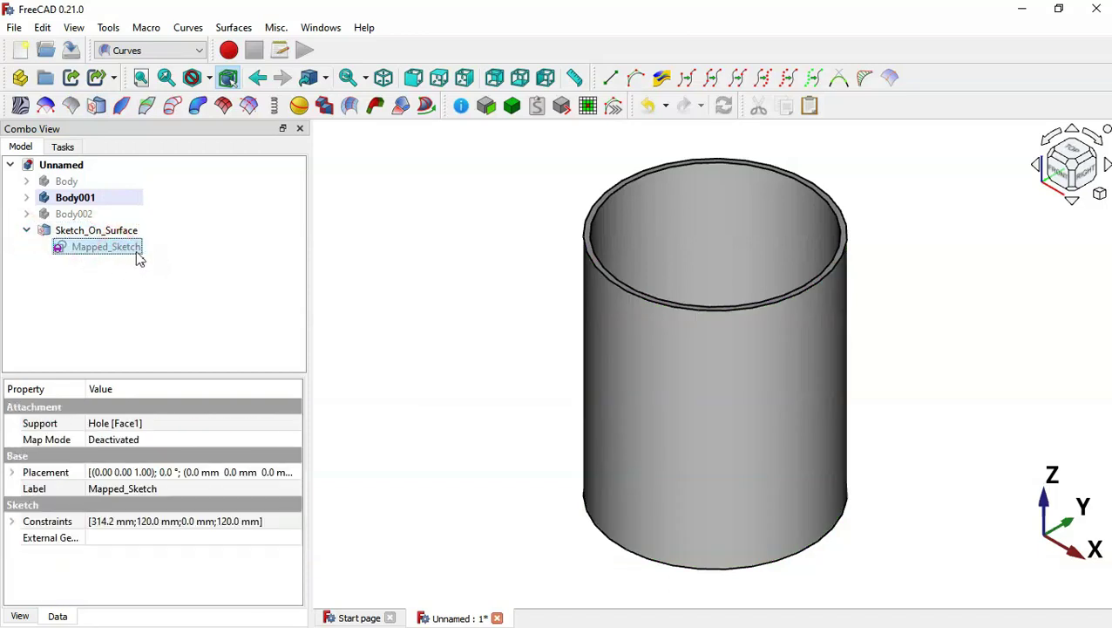
double_click(113, 248)
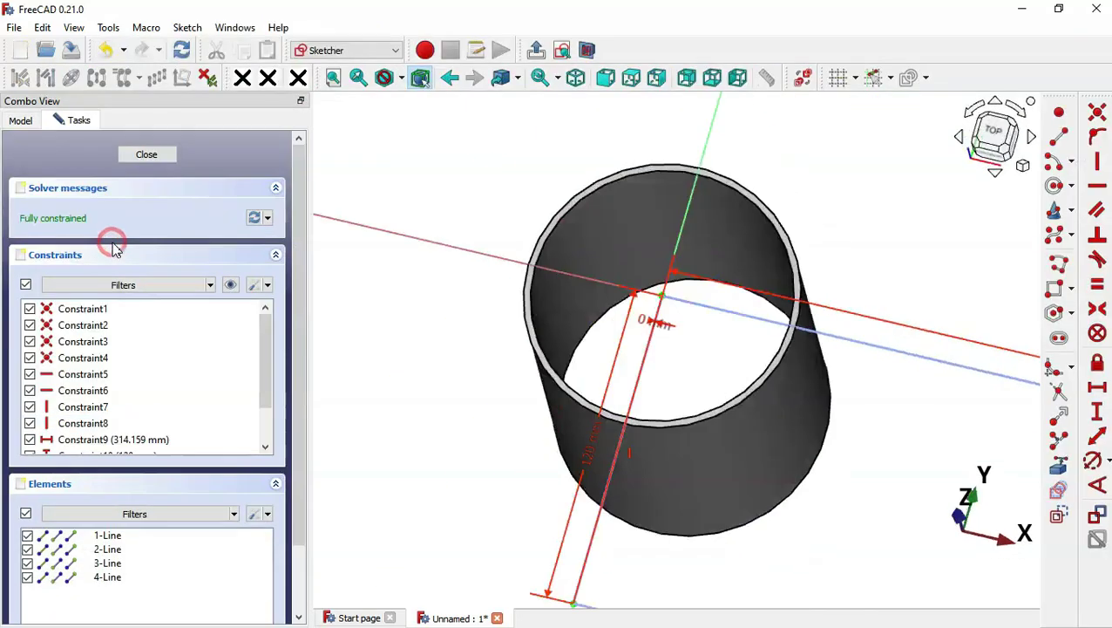
scroll(455, 241, "down", 5)
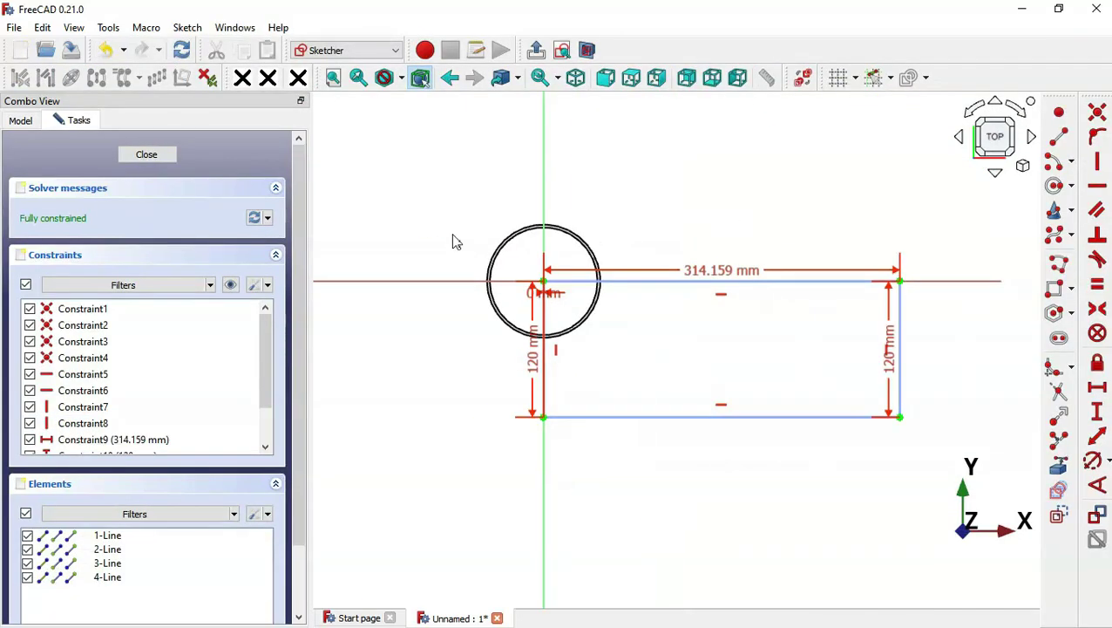
scroll(770, 314, "up", 2)
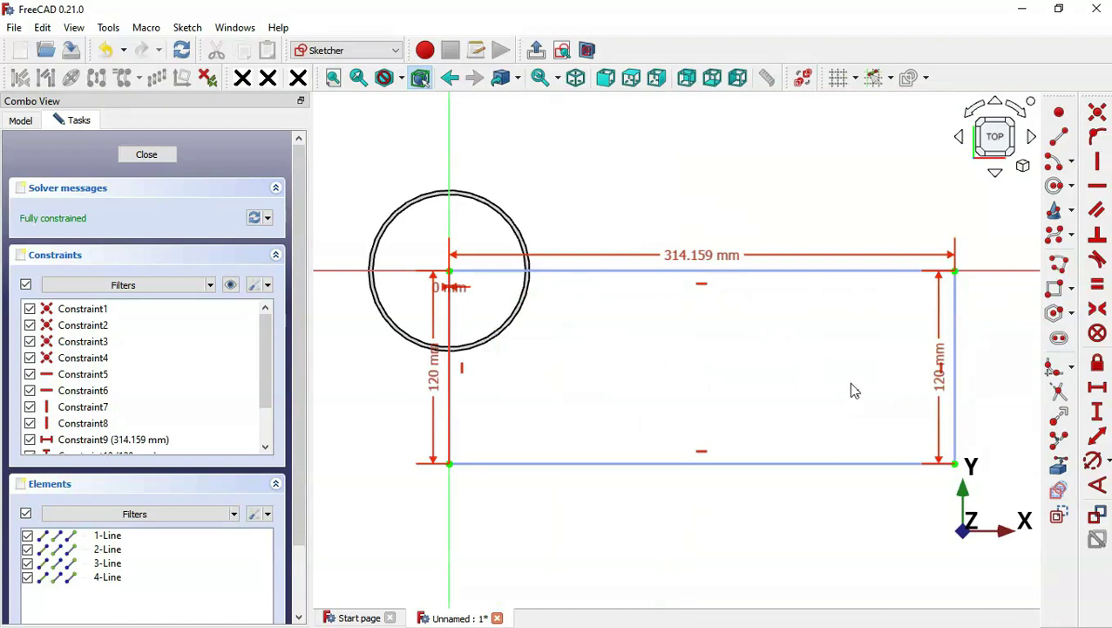
left_click(230, 286)
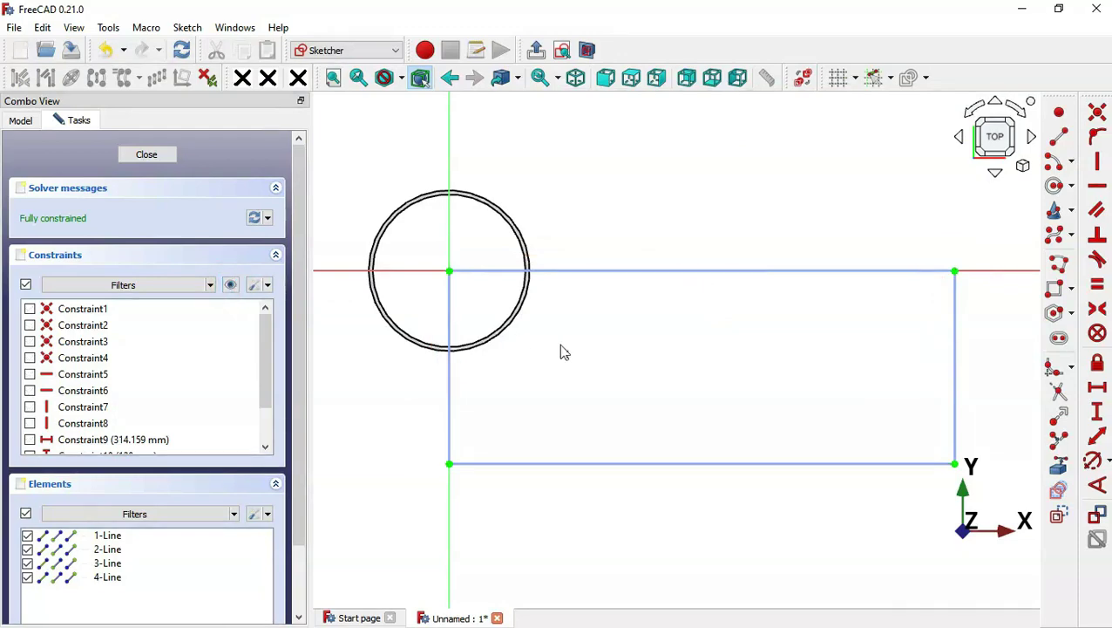
Check the size and spacing of the two diamond openings in 97.pdf
key("alt+Tab")
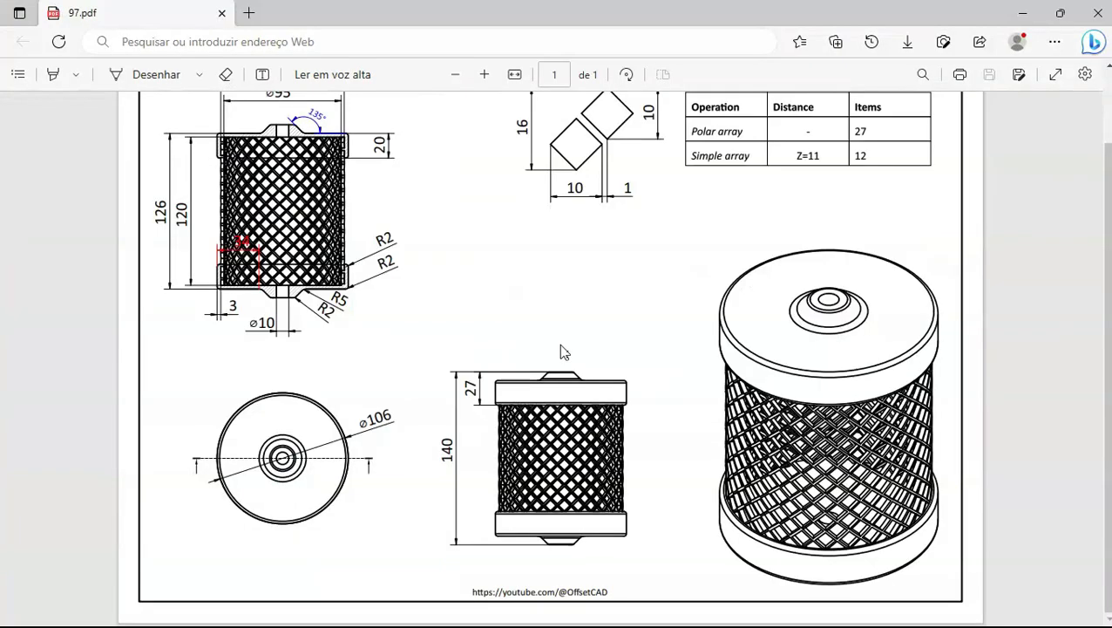
scroll(607, 336, "up", 2)
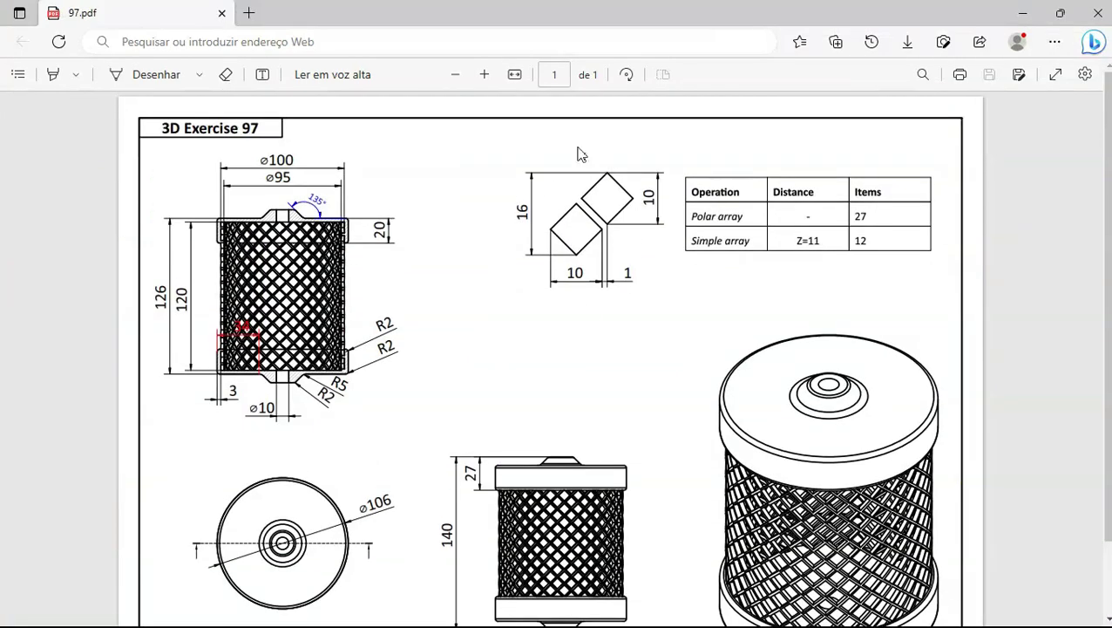
scroll(636, 174, "up", 1, "ctrl")
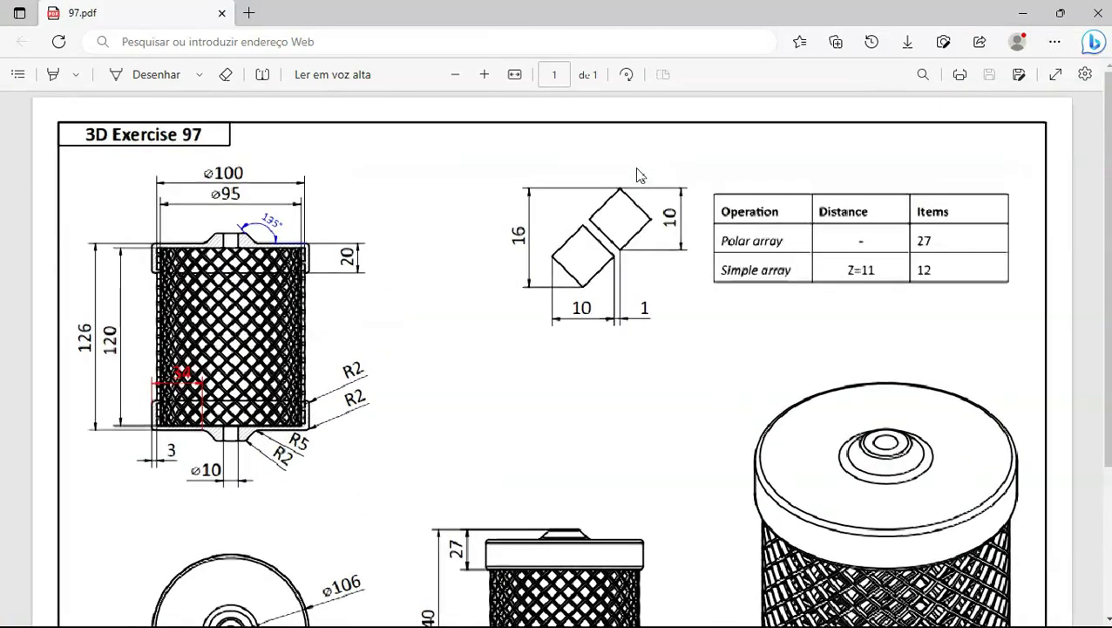
key("alt+Tab")
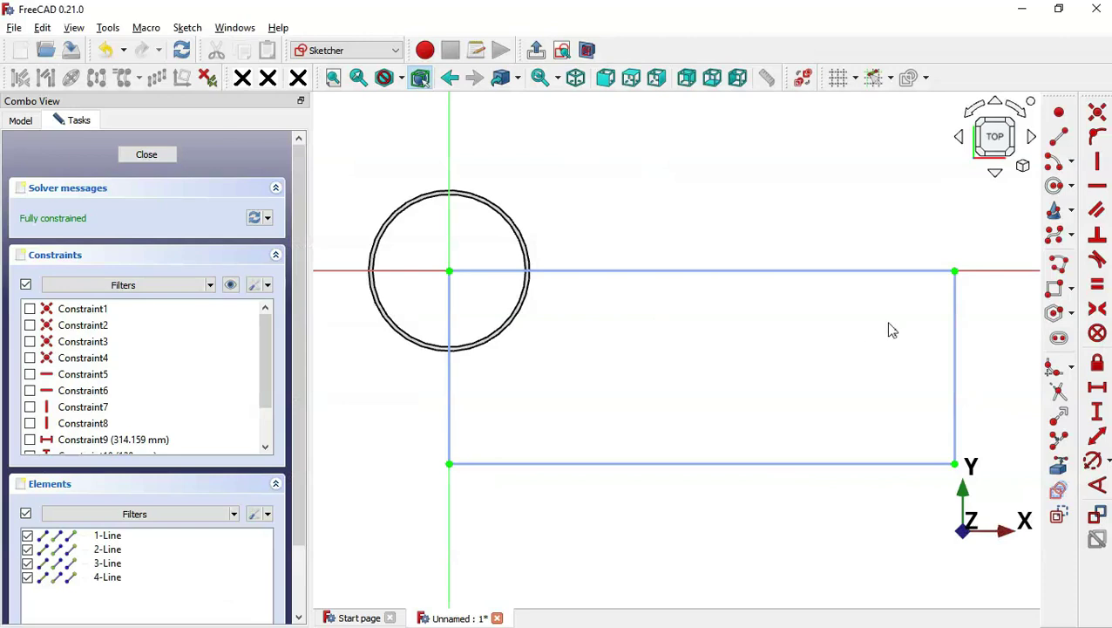
Sketch a closed diamond with sides of about 27 to 29 mm, its side corners on the rectangle's lower edge near the lower-left corner
left_click(1059, 261)
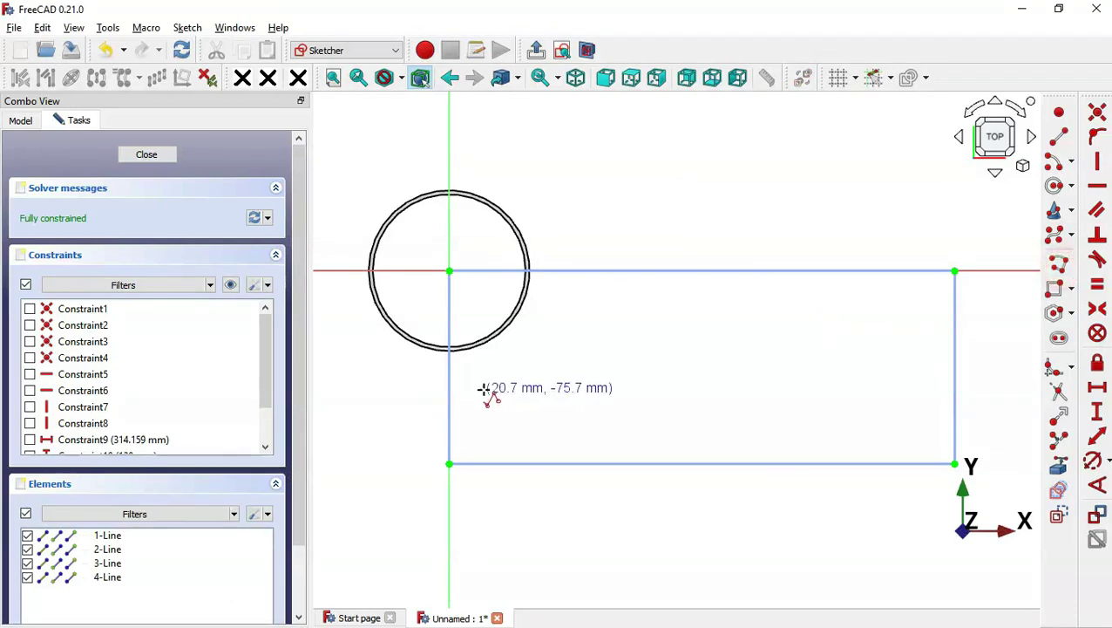
scroll(481, 435, "up", 2)
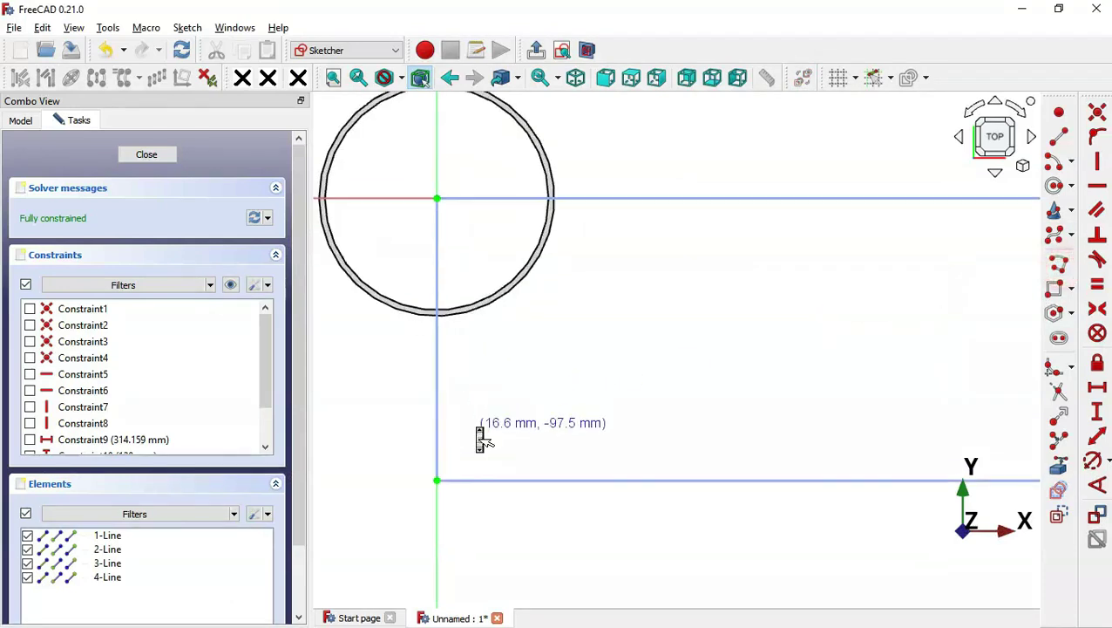
left_click(482, 480)
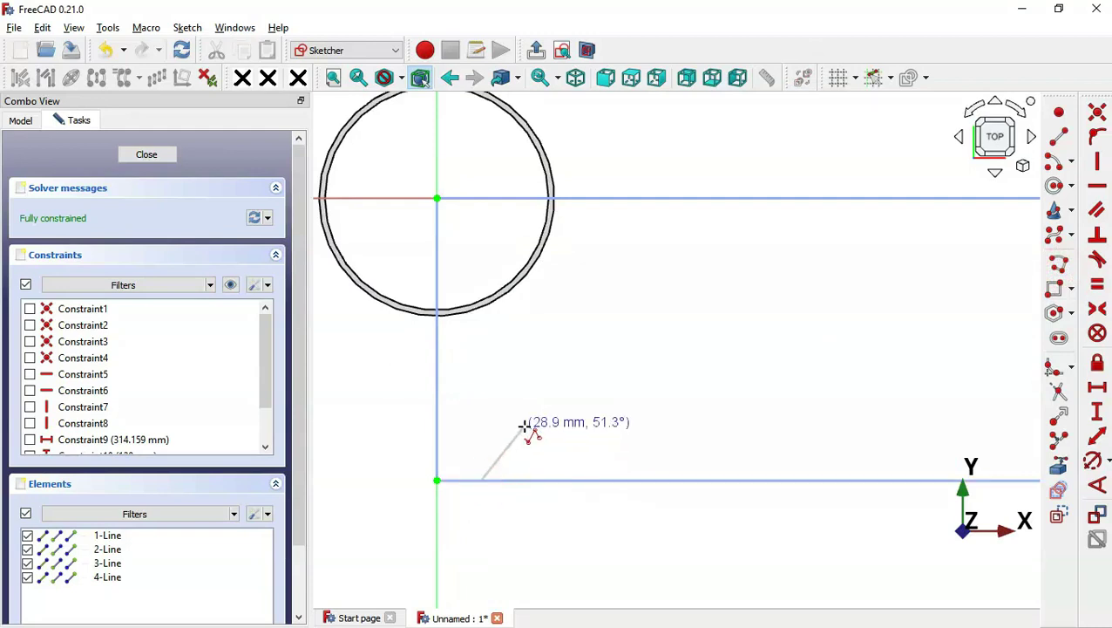
left_click(524, 427)
left_click(569, 478)
left_click(525, 527)
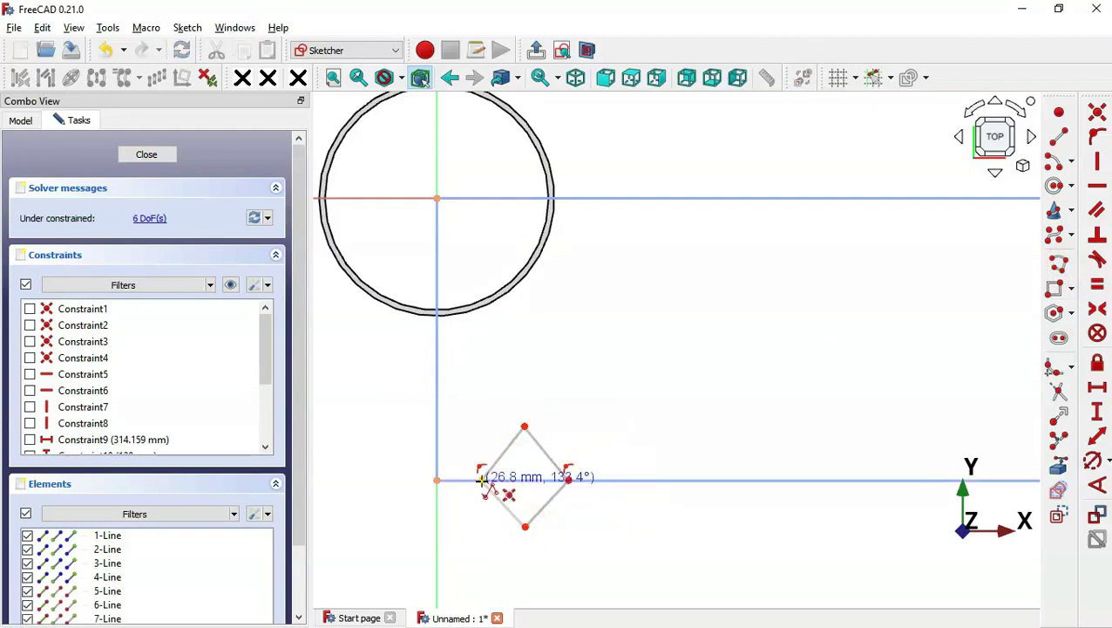
left_click(482, 479)
Sketch a second closed diamond with a lower-right side of about 33 mm, above and to the right of the first one
left_click(544, 412)
left_click(585, 465)
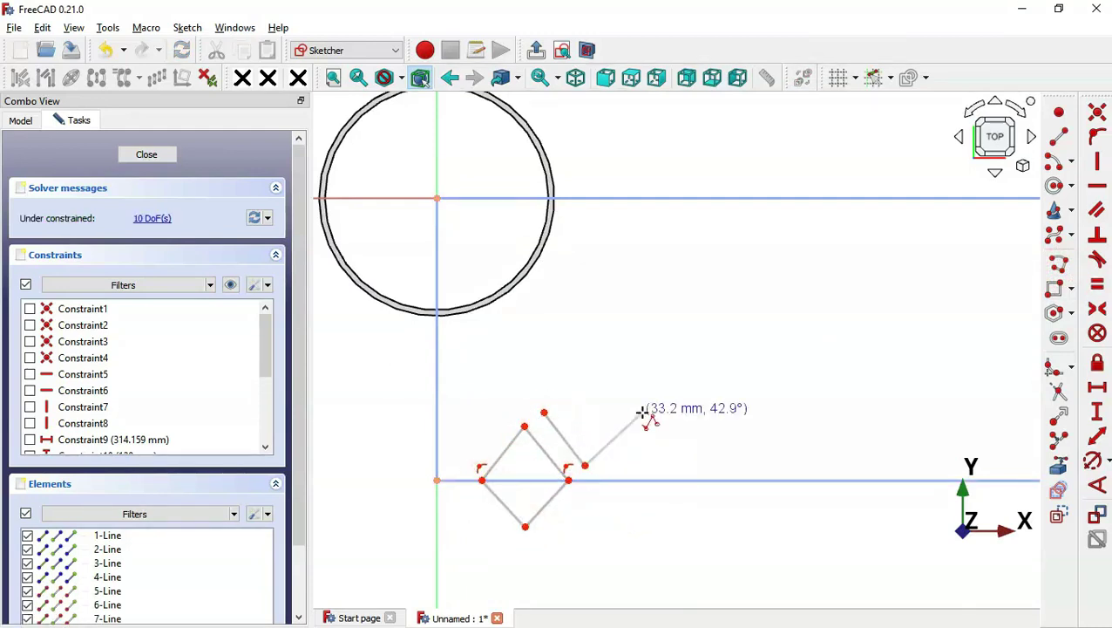
left_click(643, 412)
left_click(591, 355)
left_click(543, 412)
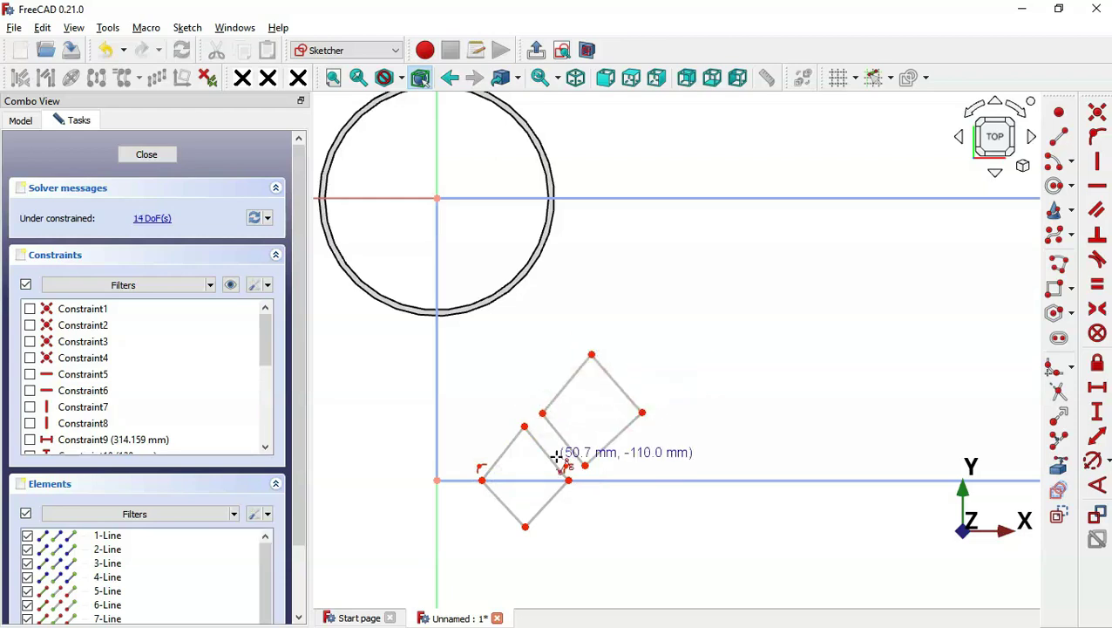
Make the adjacent sides at the upper diamond's top and bottom corners perpendicular
scroll(556, 457, "up", 2)
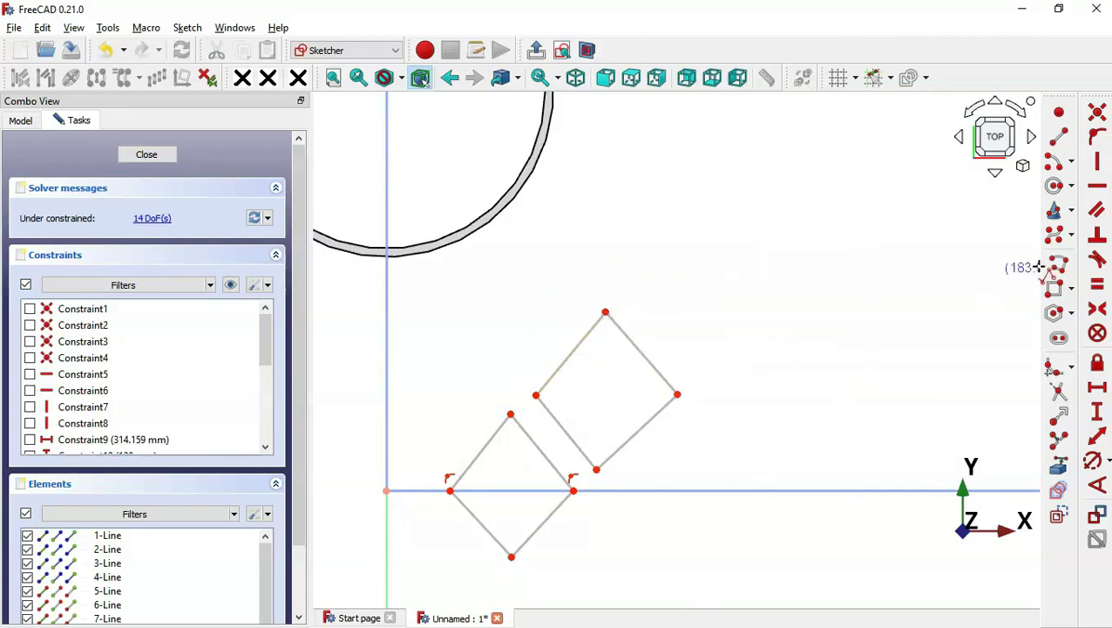
left_click(1100, 239)
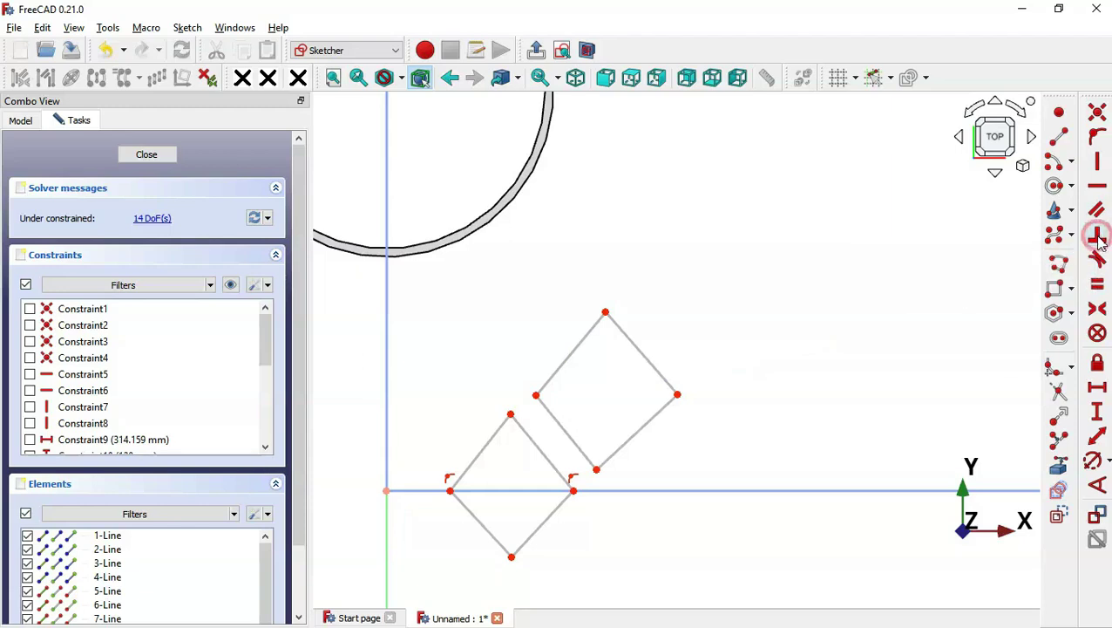
left_click(619, 328)
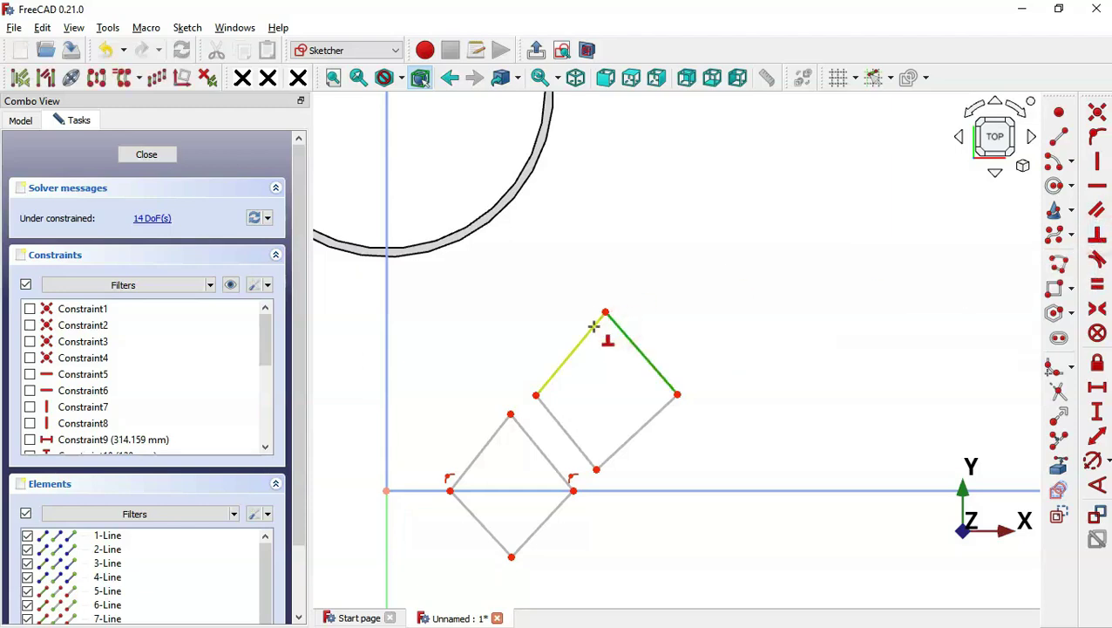
left_click(594, 326)
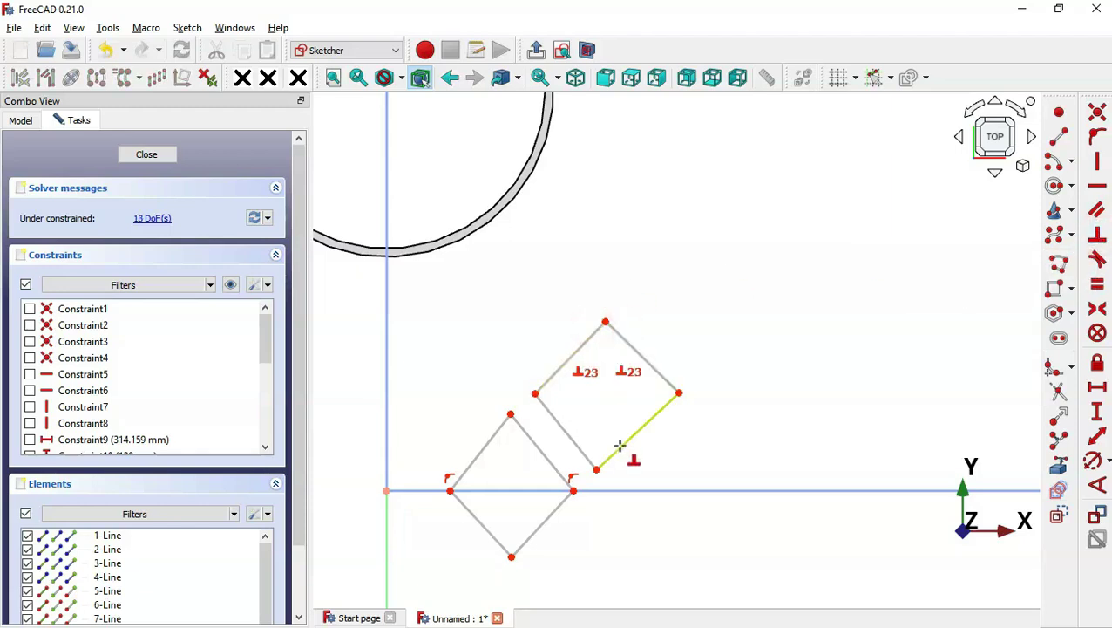
left_click(619, 446)
left_click(580, 445)
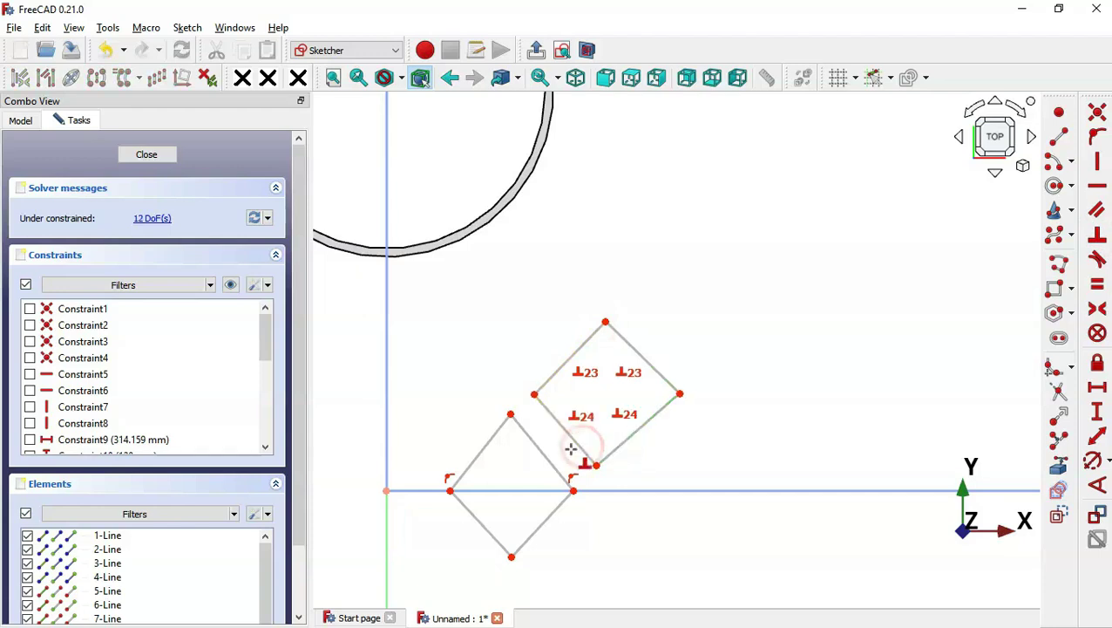
Make the sides perpendicular at the lower diamond's top, bottom and right corners and at the upper diamond's right corner
left_click(525, 436)
left_click(495, 427)
left_click(492, 536)
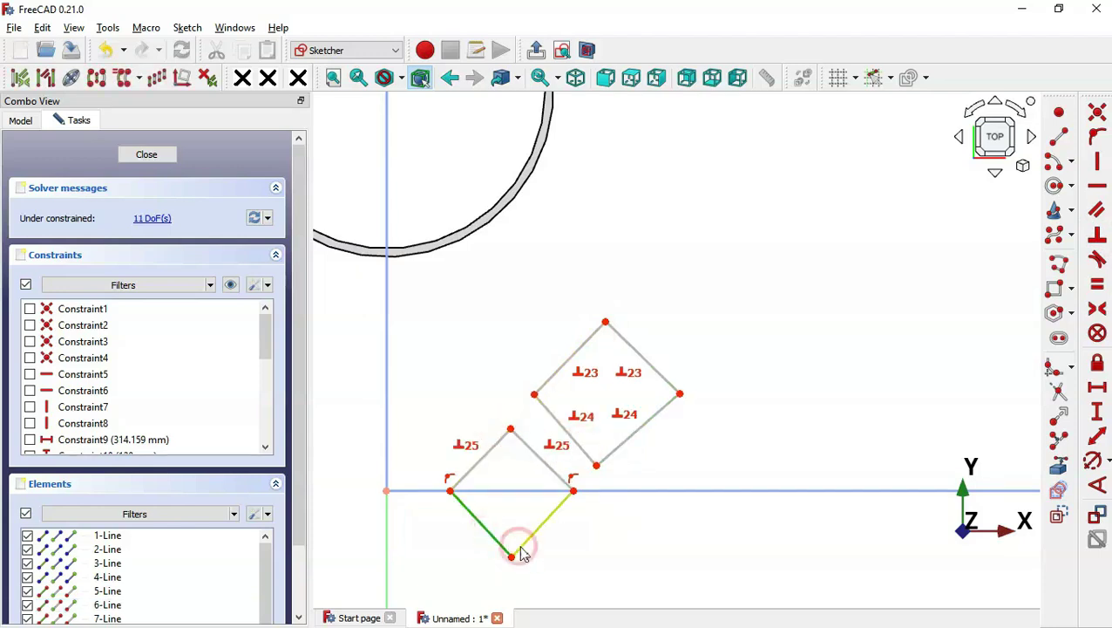
left_click(523, 547)
left_click(562, 476)
left_click(563, 500)
left_click(669, 387)
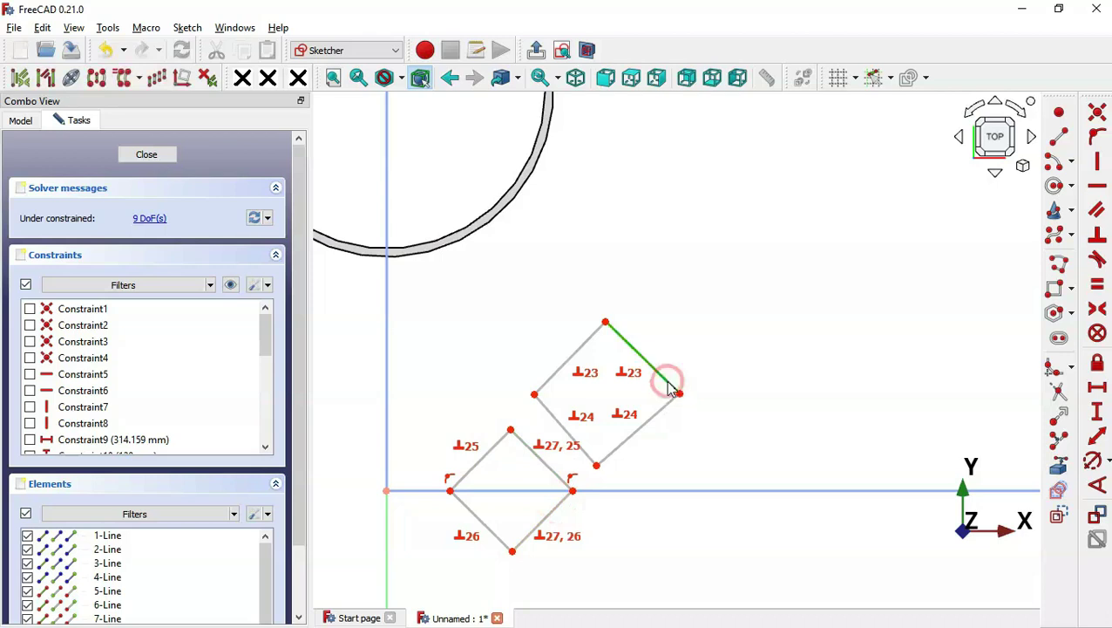
left_click(667, 403)
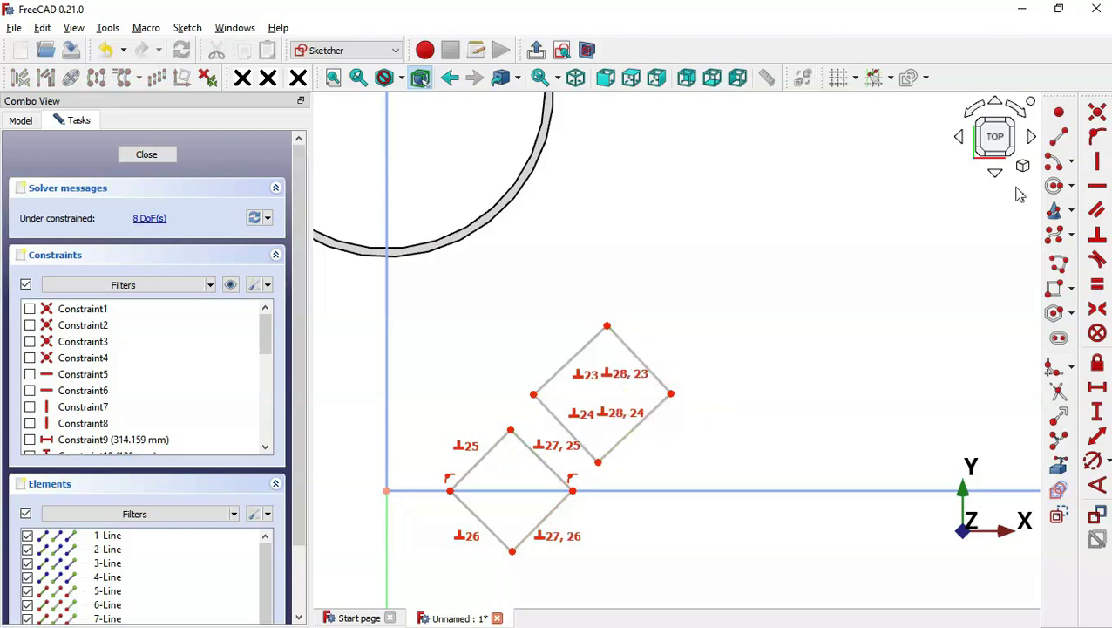
Draw a line about 12 mm long from the lower diamond's top corner to the upper diamond's left corner
left_click(1059, 136)
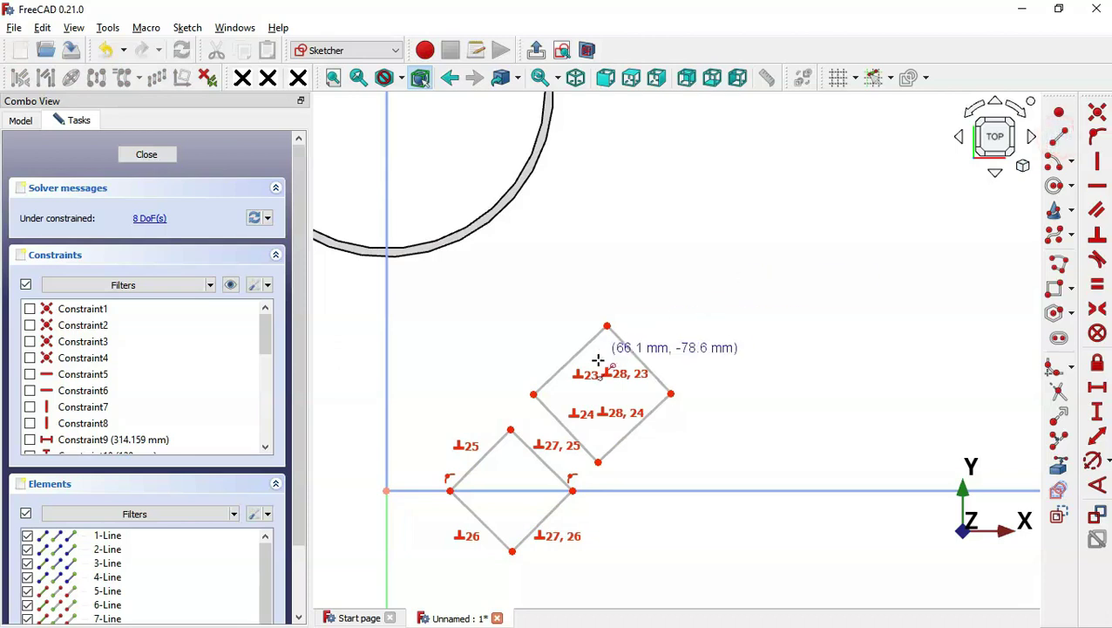
left_click(509, 429)
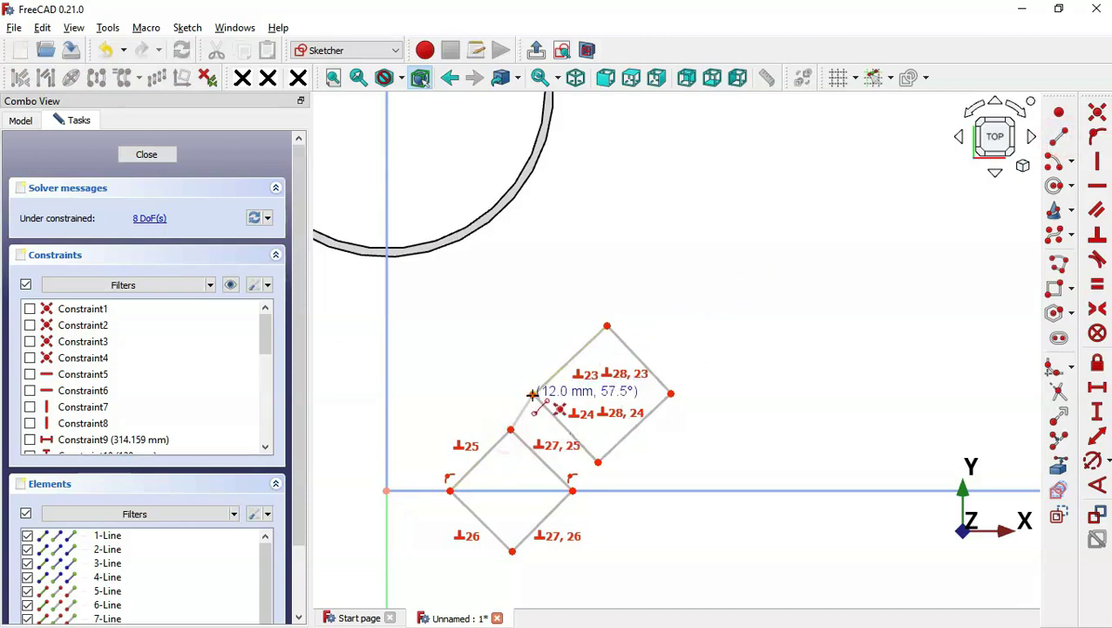
left_click(532, 394)
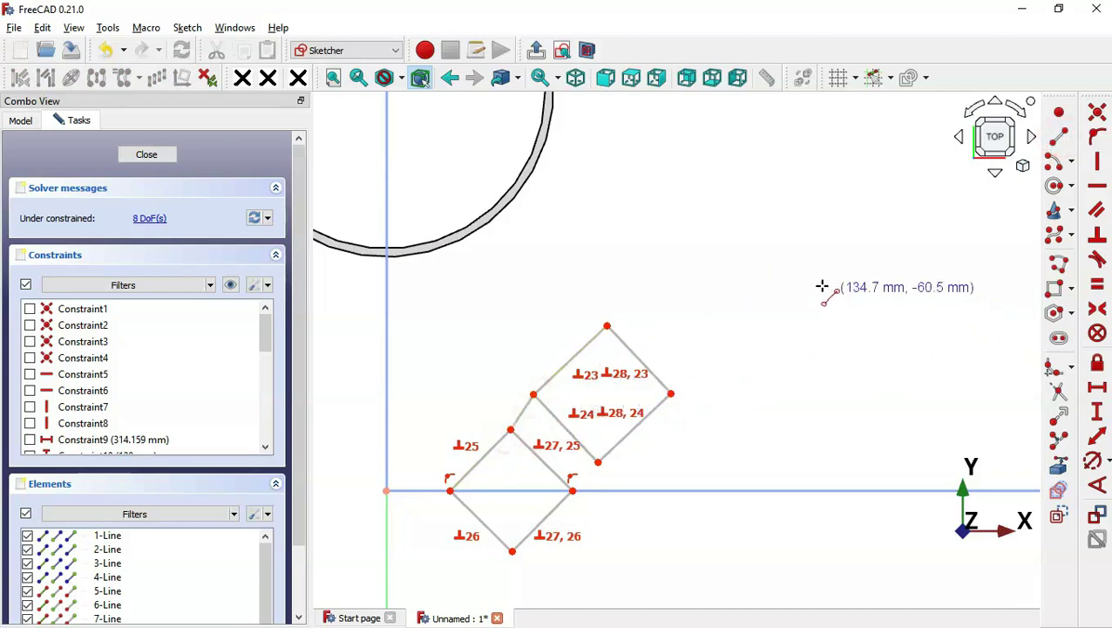
Convert the connecting line between the two diamonds to construction geometry and make it parallel to the upper diamond's upper-left side
key("Escape")
left_click(524, 414)
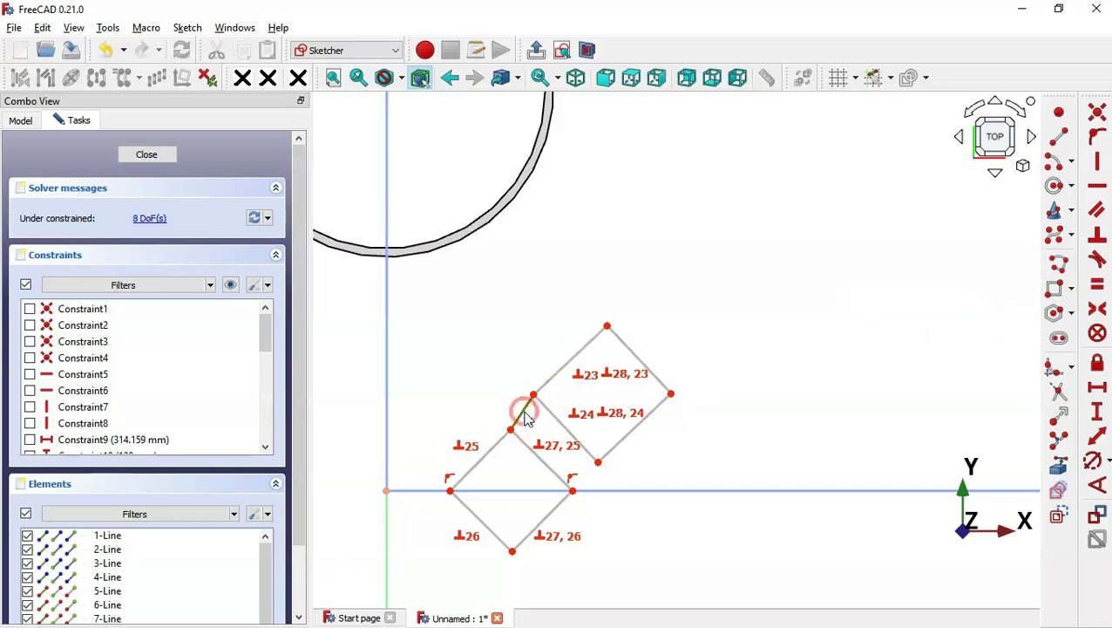
left_click(1060, 516)
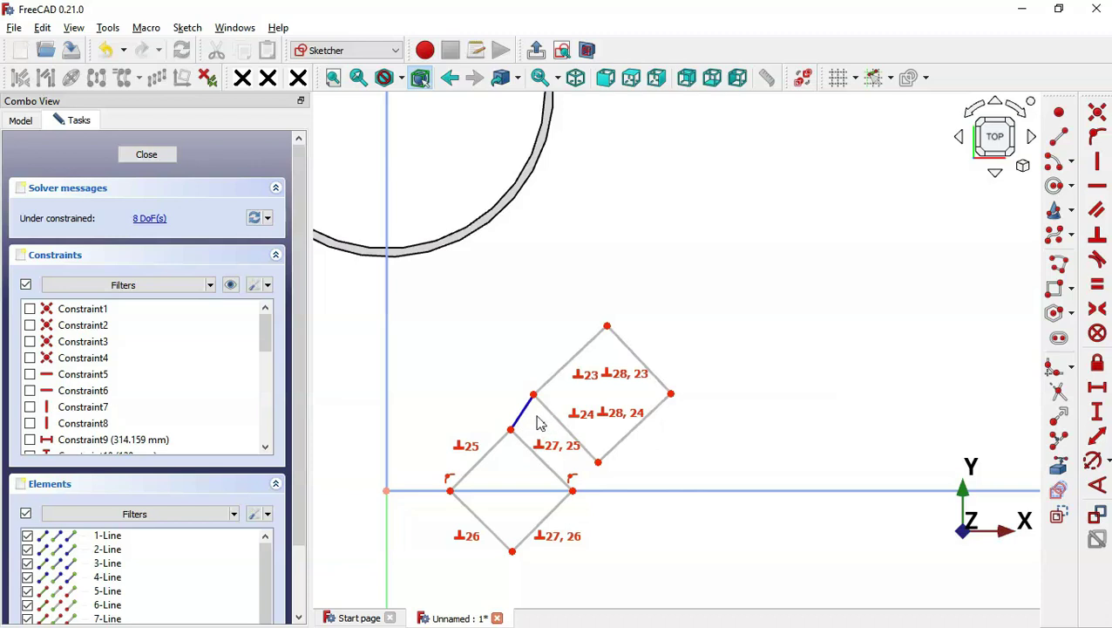
left_click(561, 376)
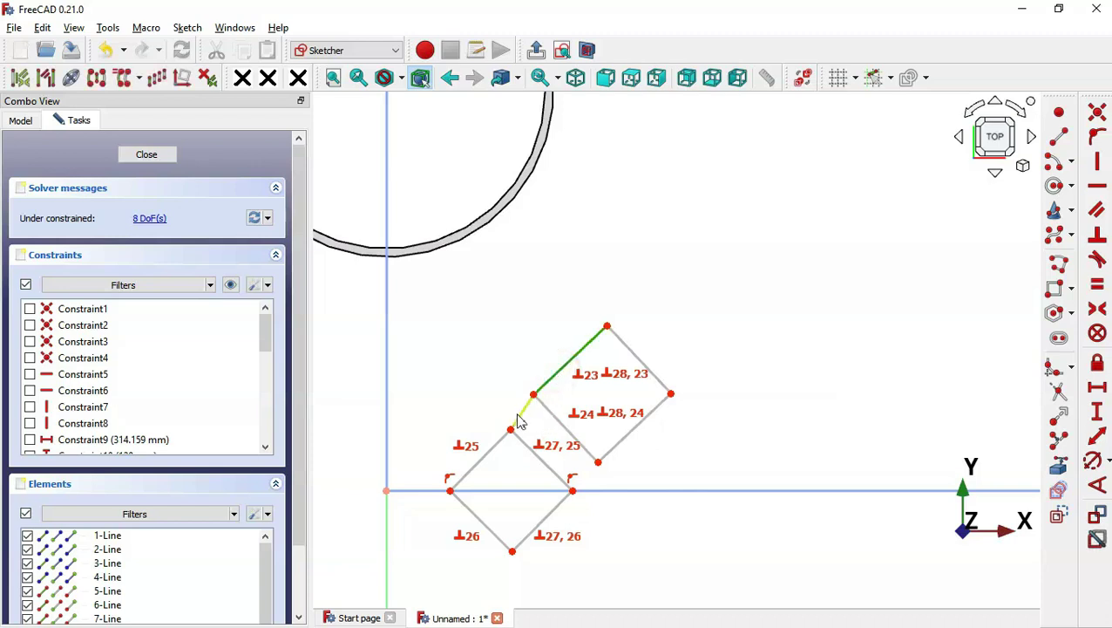
left_click(520, 421)
left_click(1096, 210)
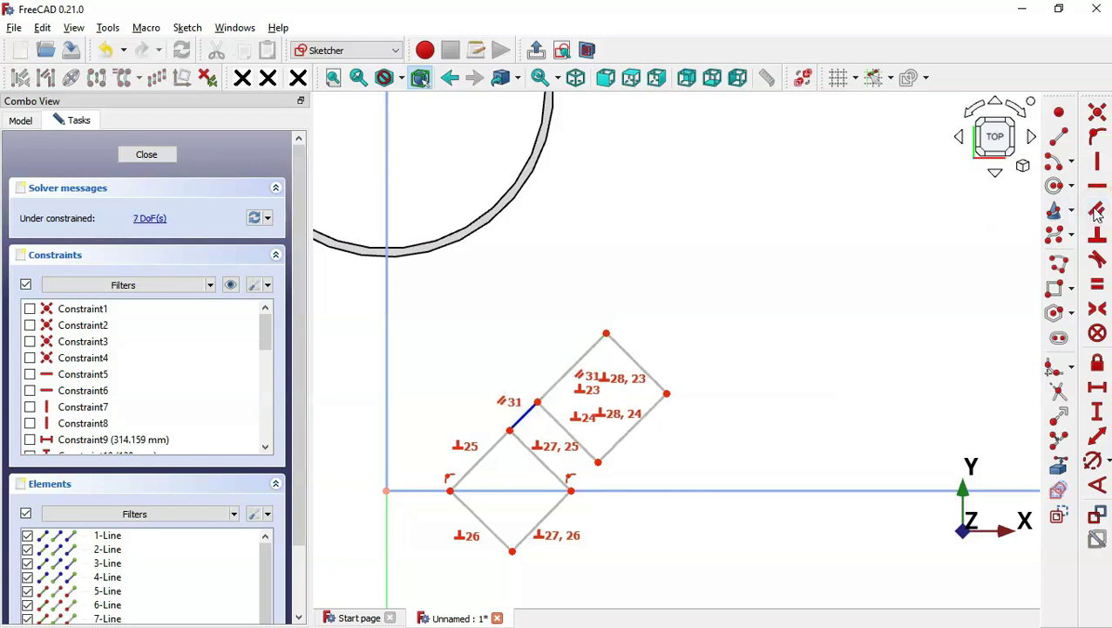
Hide the existing constraint symbols and make the two right-hand sides of both diamonds equal in length
scroll(585, 481, "up", 2)
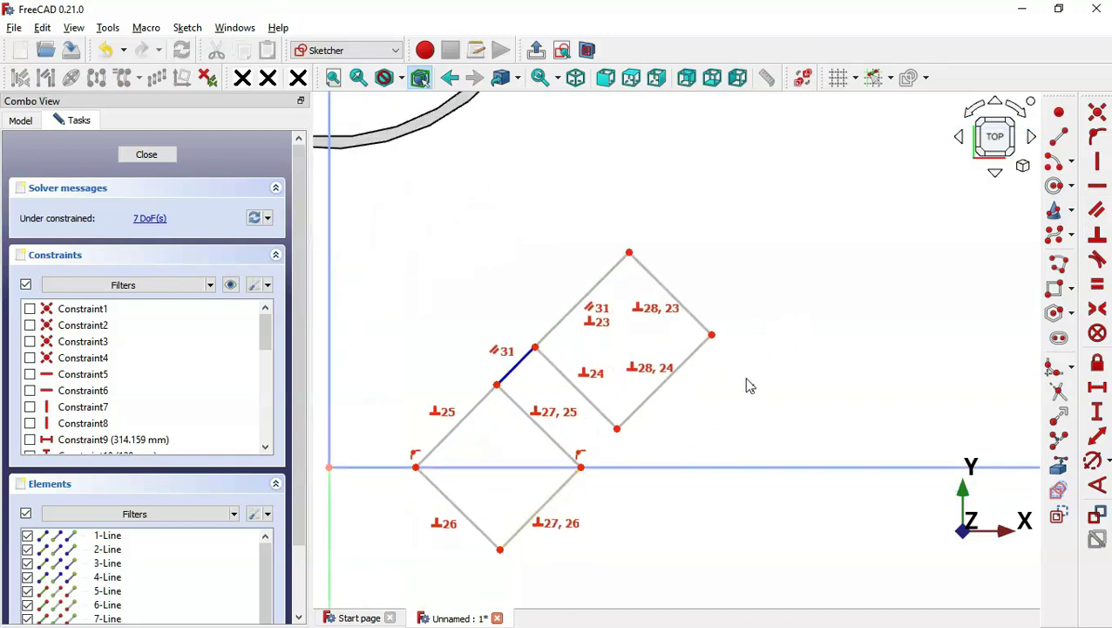
left_click(231, 286)
left_click(234, 288)
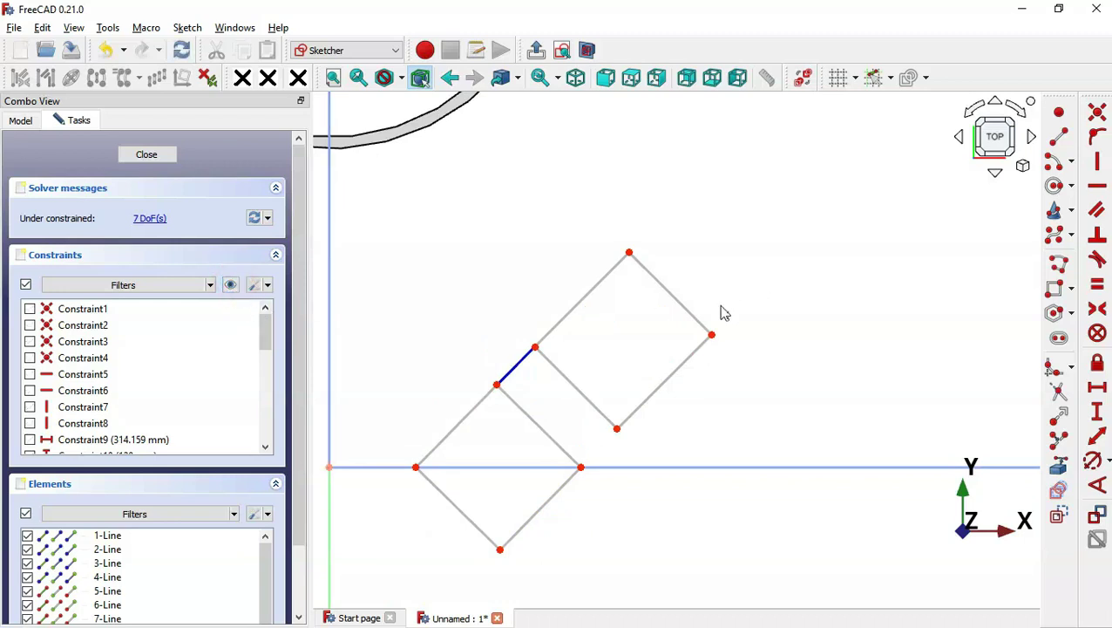
left_click(690, 356)
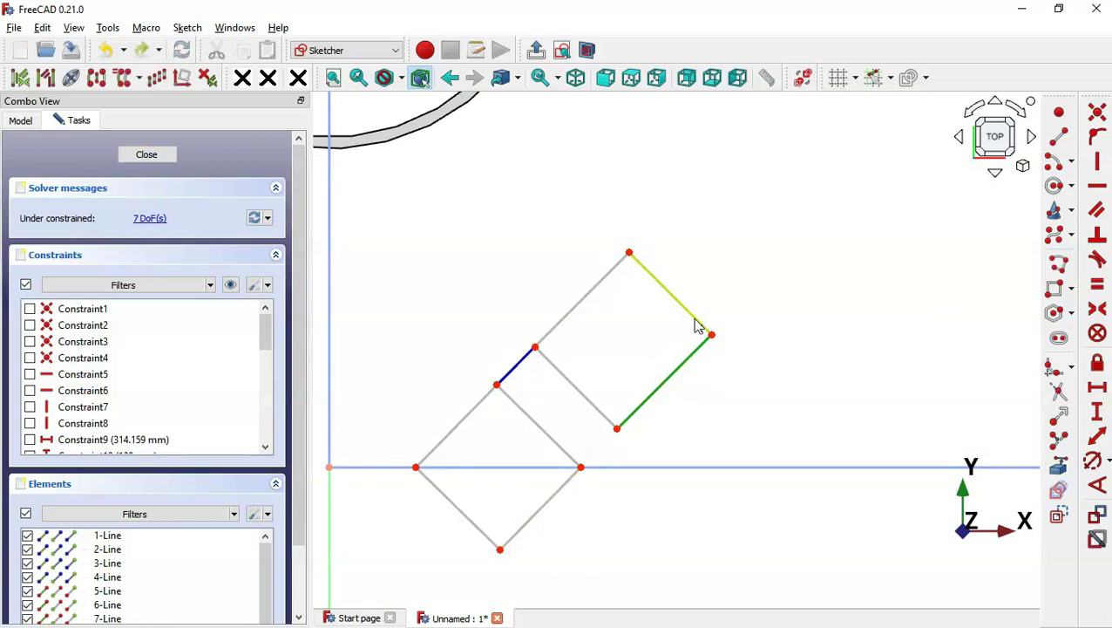
left_click(698, 326)
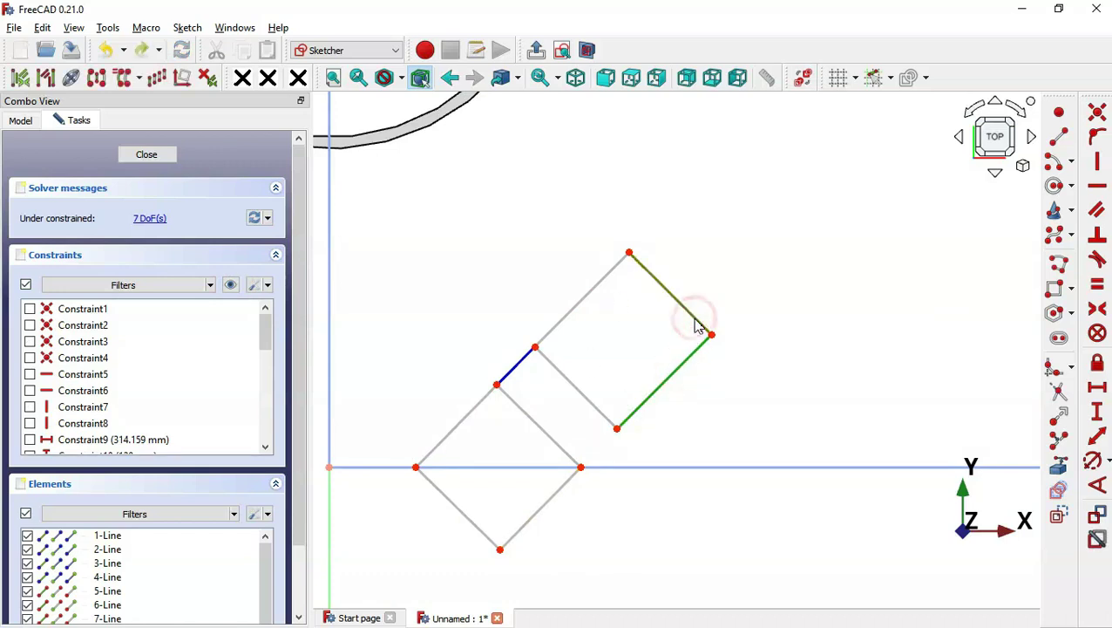
left_click(559, 454)
left_click(559, 498)
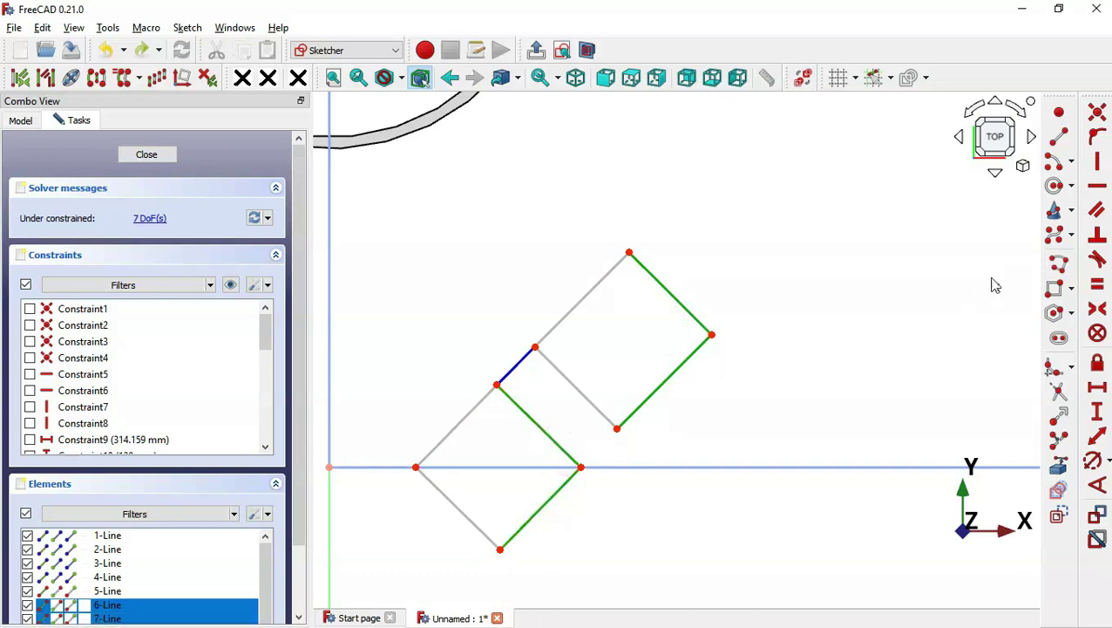
left_click(1098, 285)
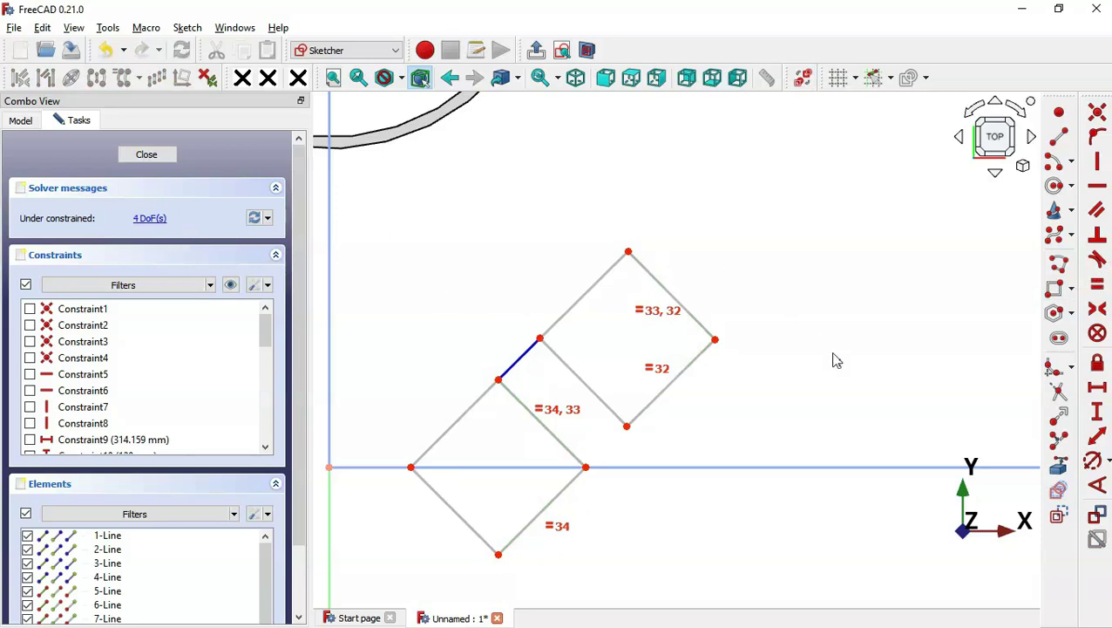
Check the 97.pdf drawing and set the horizontal distance between the lower diamond's right corner and the upper diamond's bottom corner to 1 mm
scroll(835, 360, "down", 3)
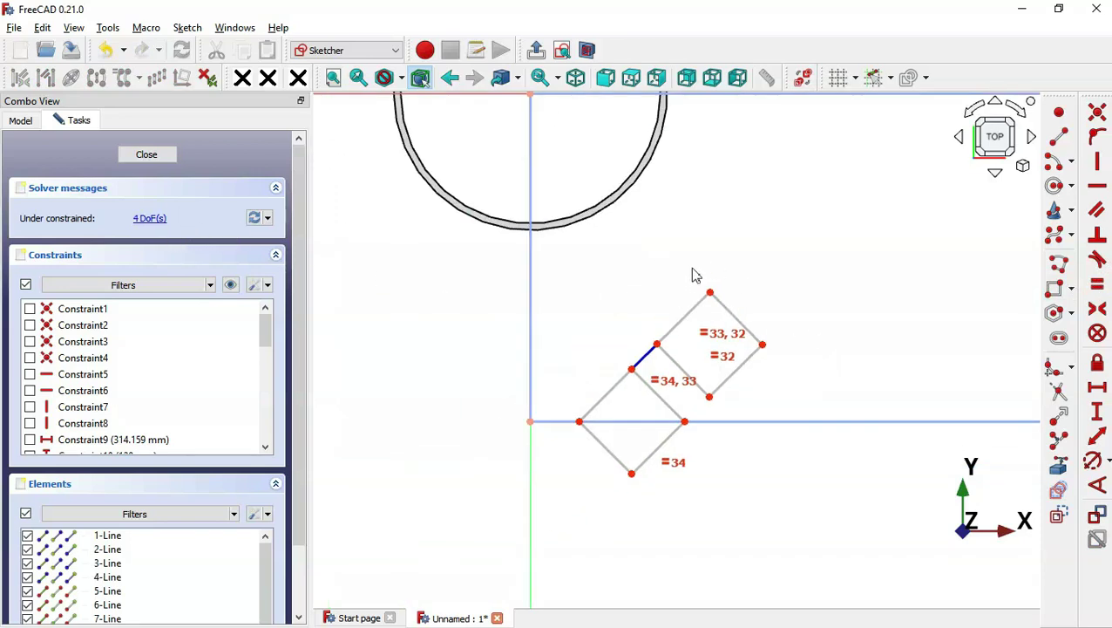
scroll(695, 275, "up", 1)
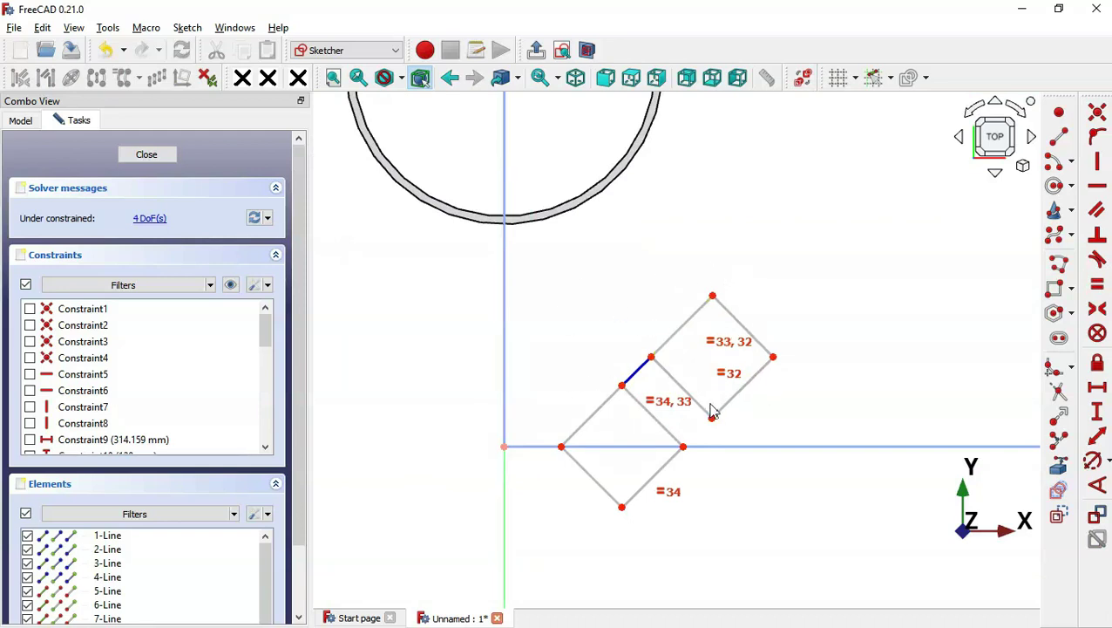
key("alt+Tab")
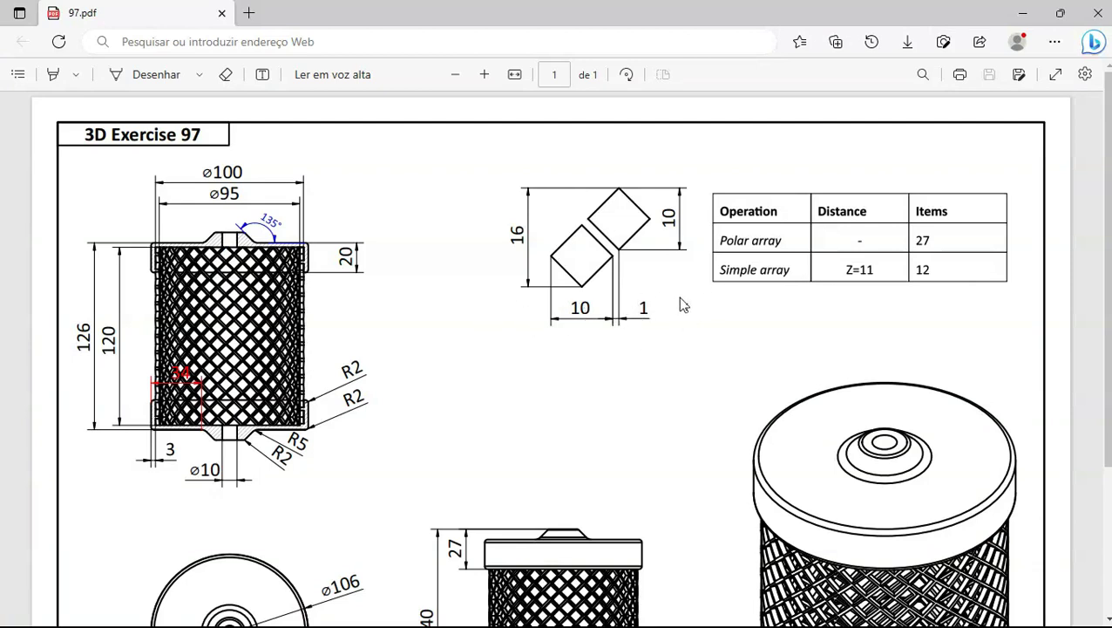
key("alt+Tab")
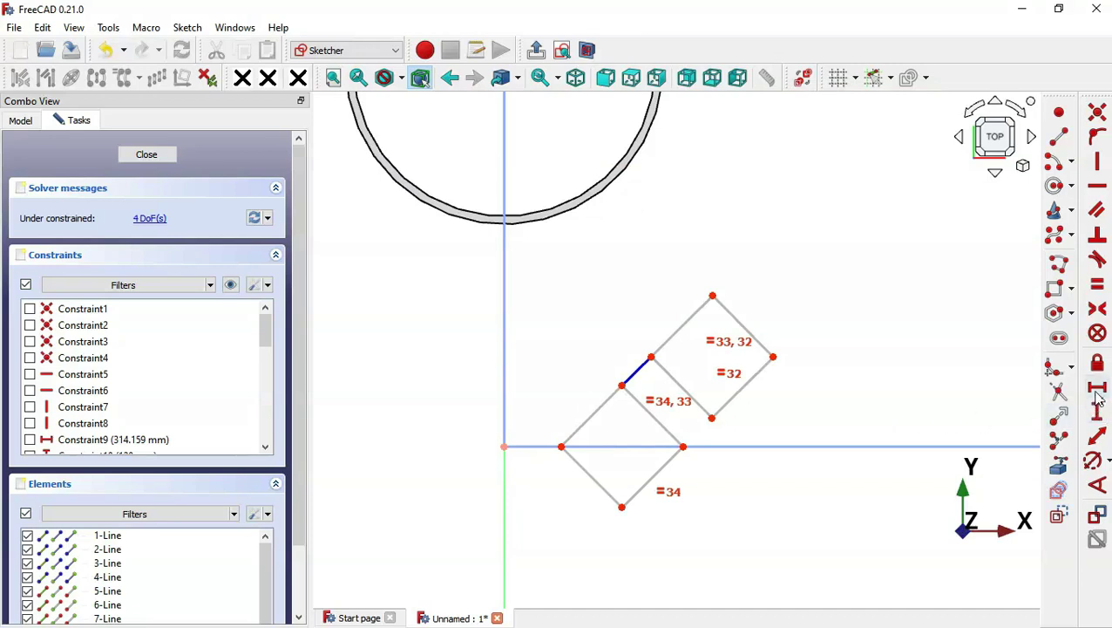
left_click(1098, 392)
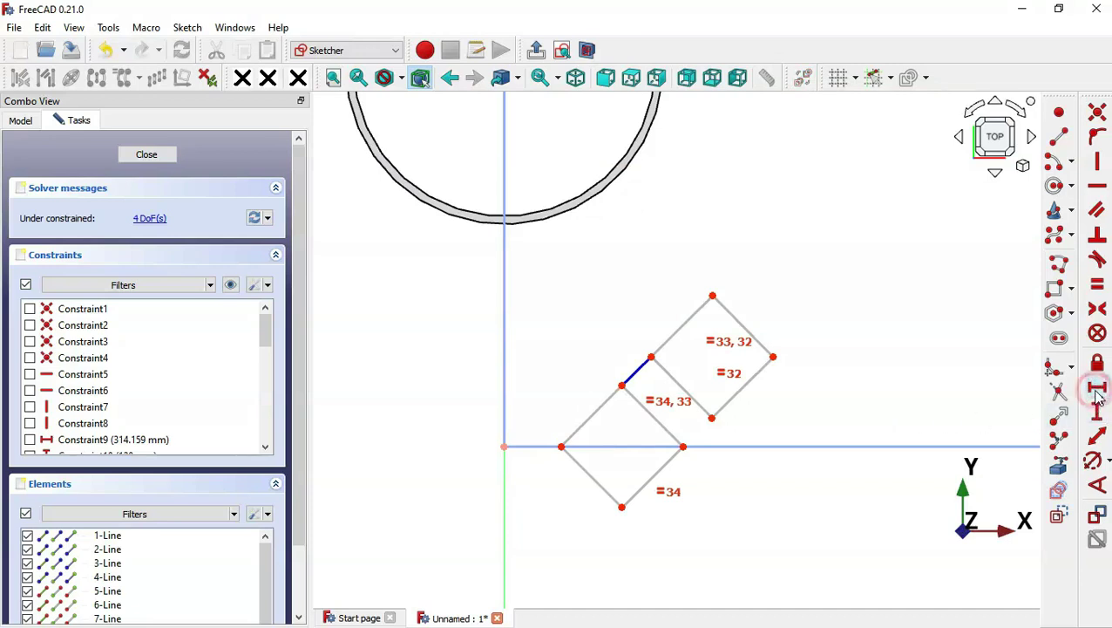
left_click(682, 447)
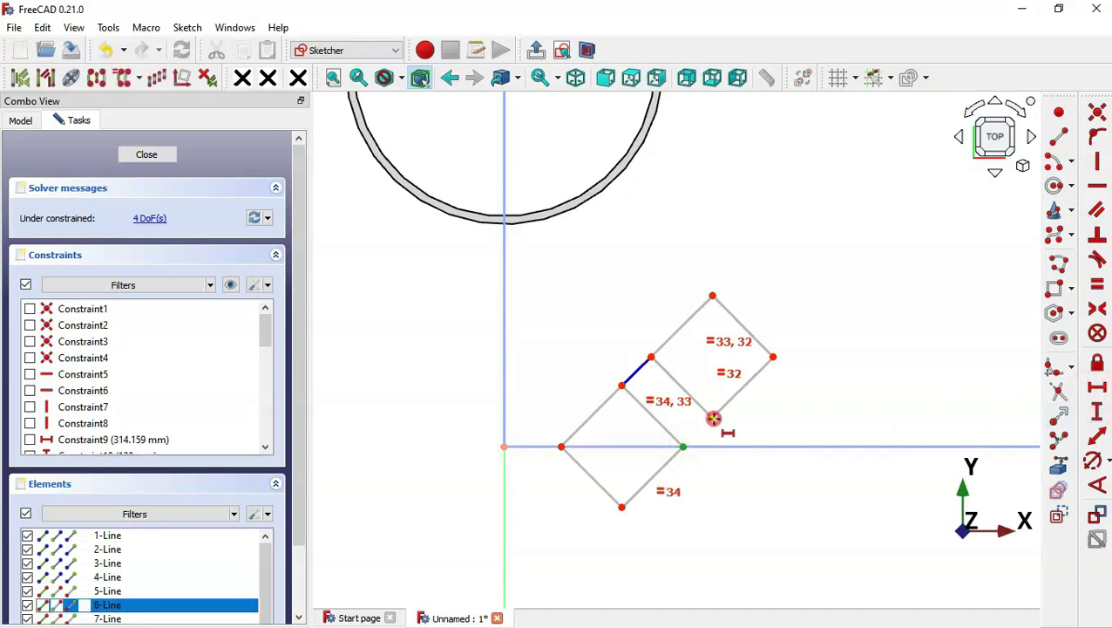
left_click(714, 419)
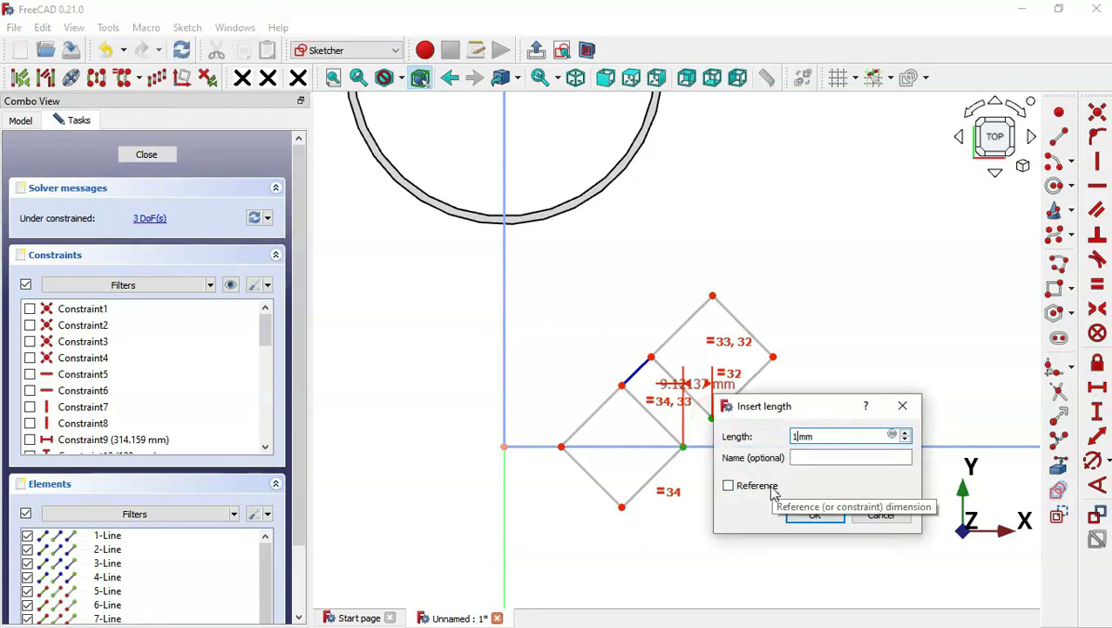
type("1")
key("Return")
Set the horizontal distance between the lower diamond's left and right corners to 10 mm, as given in the drawing
scroll(728, 495, "up", 2)
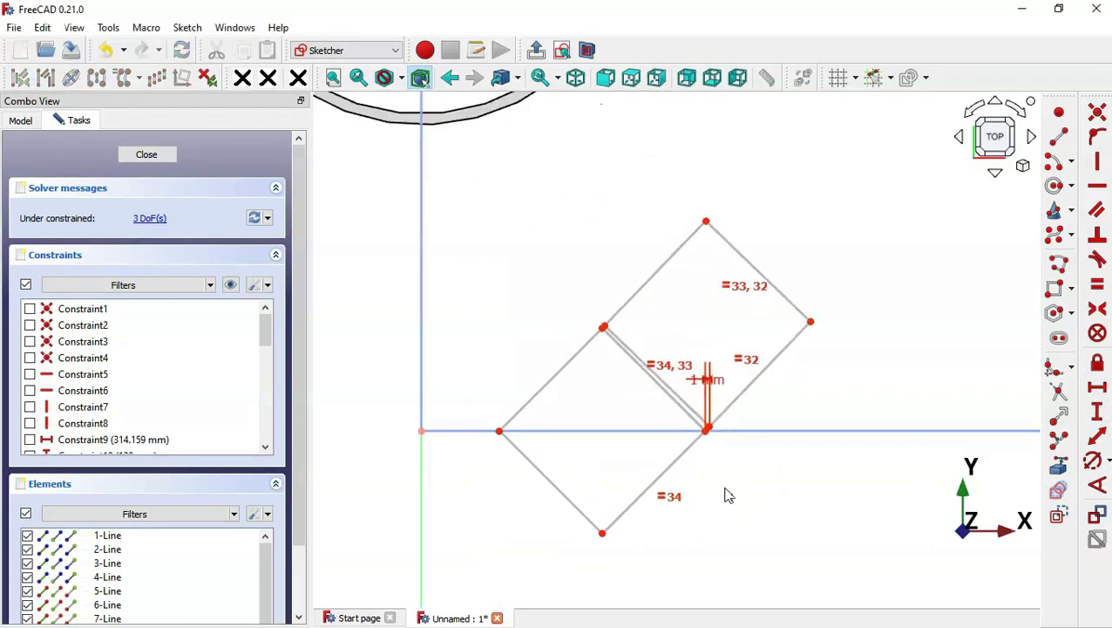
left_click(707, 431)
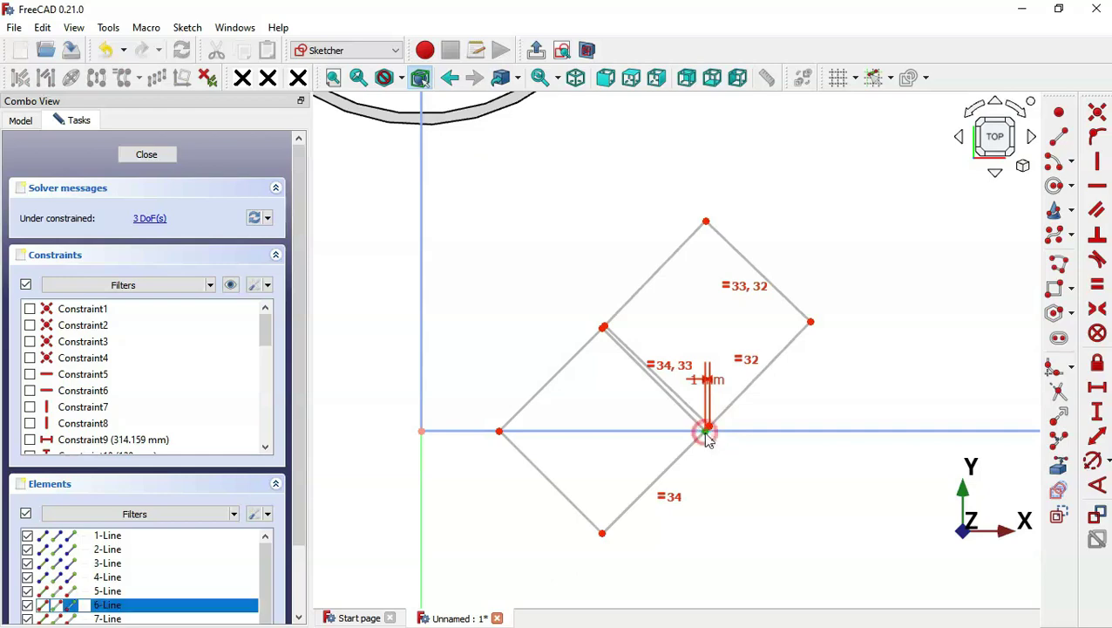
left_click(497, 431)
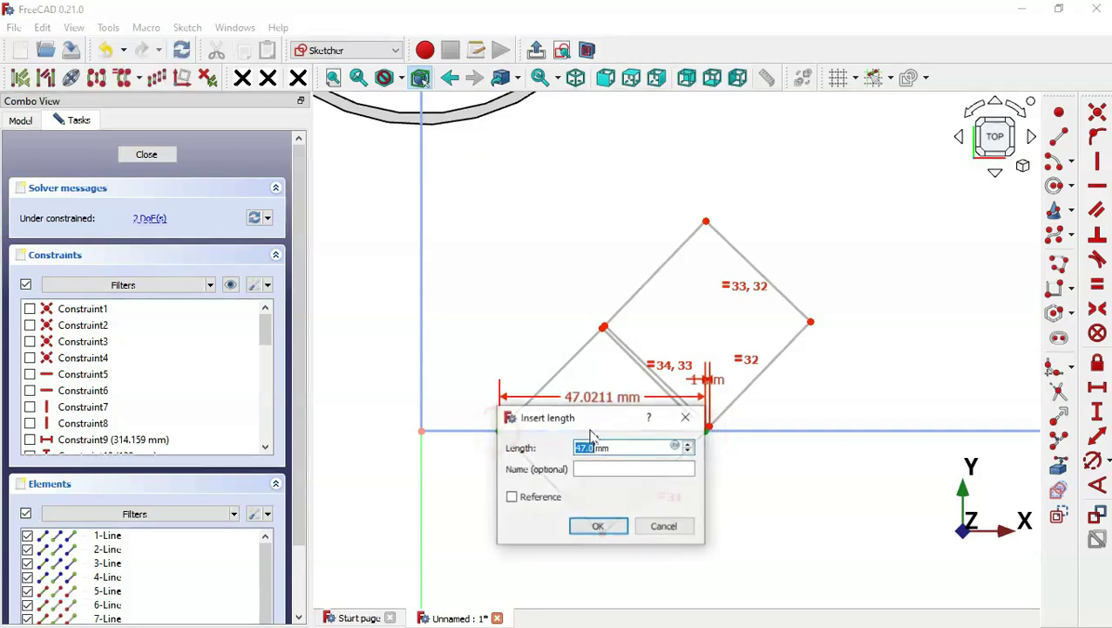
key("alt+Tab")
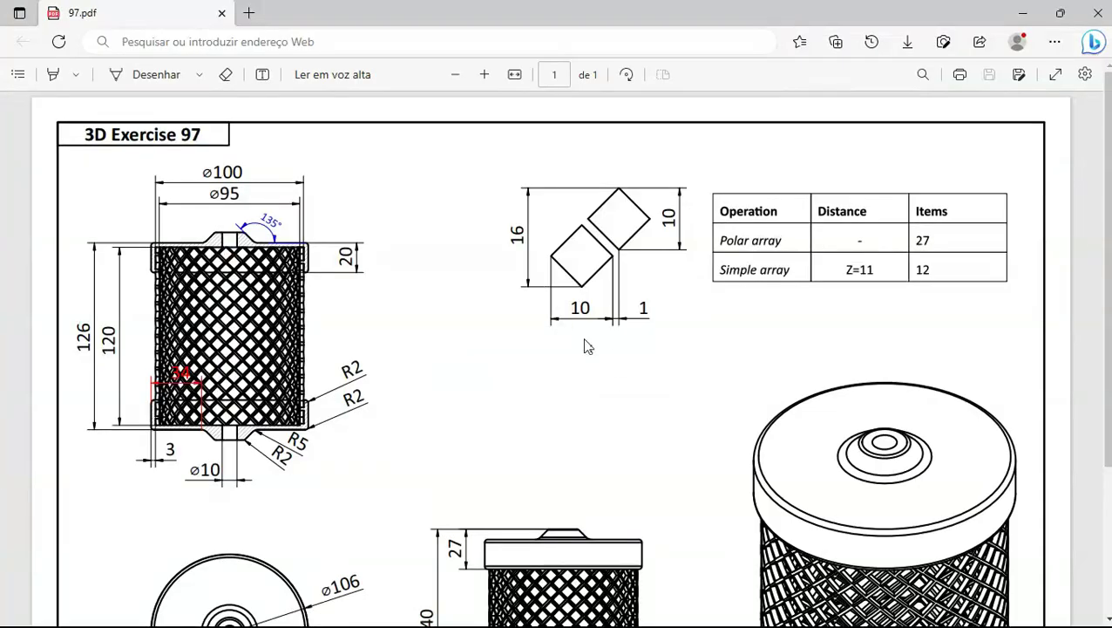
key("alt+Tab")
type("1")
key("Return")
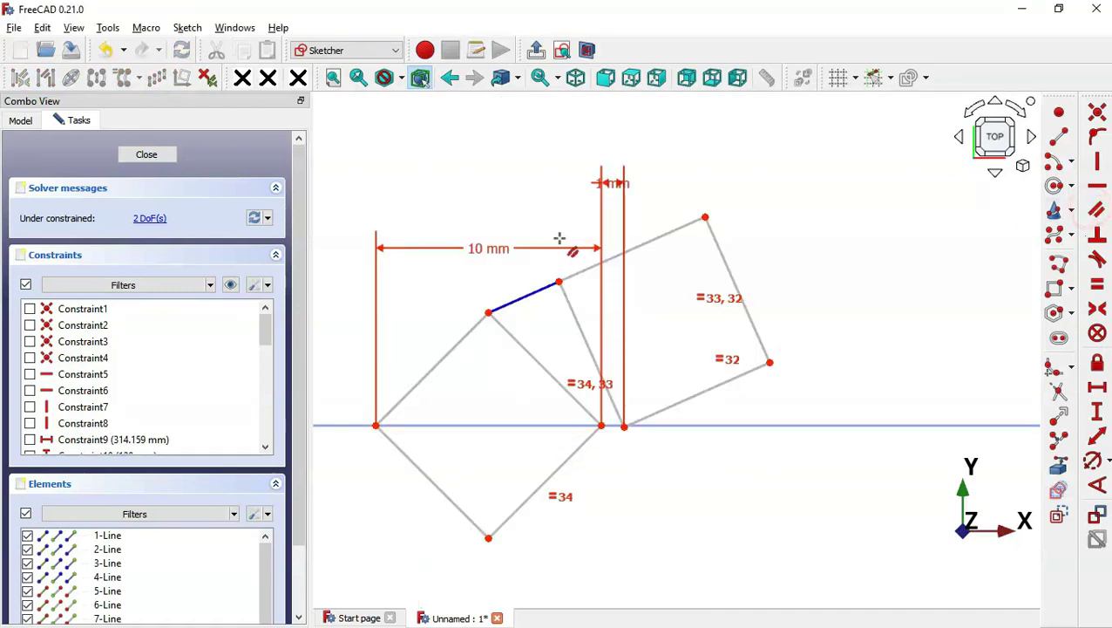
Make the construction line between the diamonds parallel to the lower diamond's upper-left side
left_click(516, 298)
left_click(485, 319)
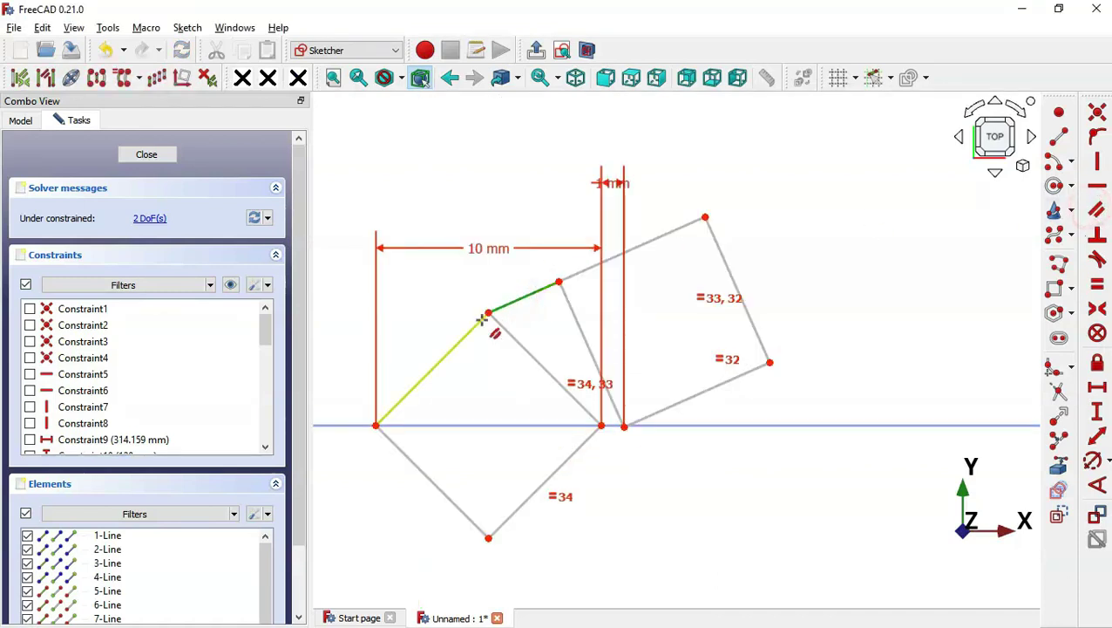
key("p")
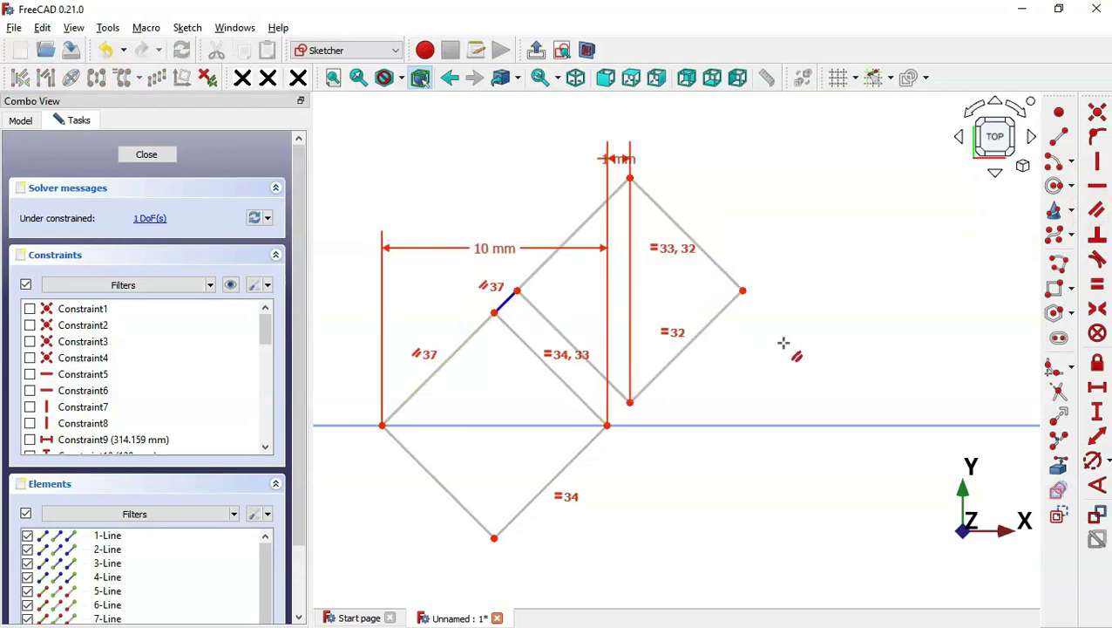
Move the two diamonds along the horizontal axis to about 1.8 mm from the sketch origin
scroll(907, 372, "down", 2)
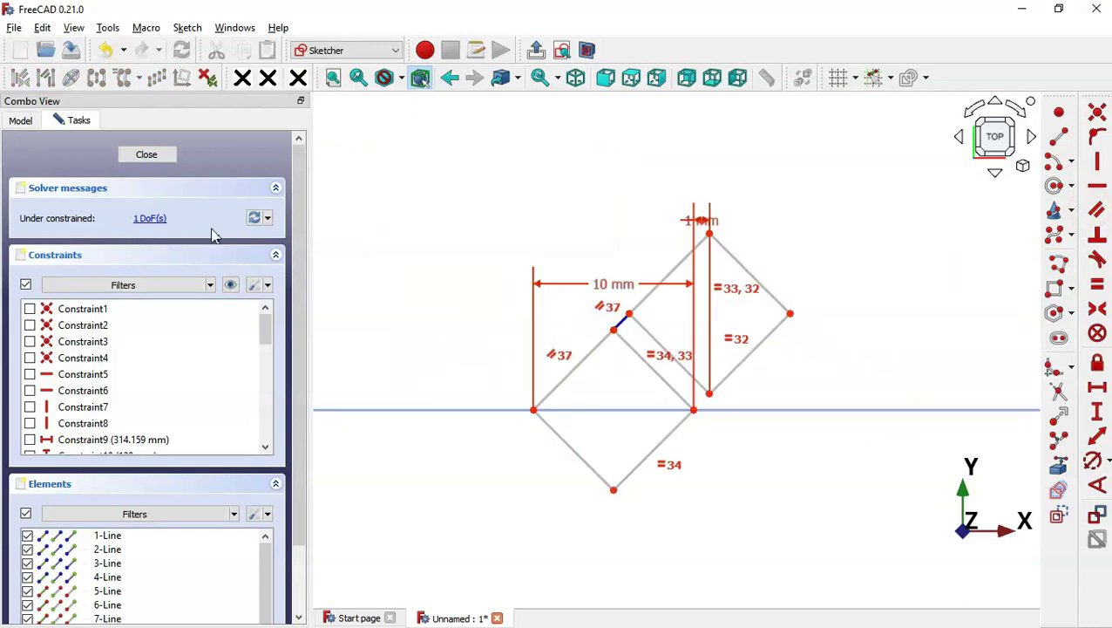
scroll(903, 355, "down", 3)
scroll(898, 403, "down", 2)
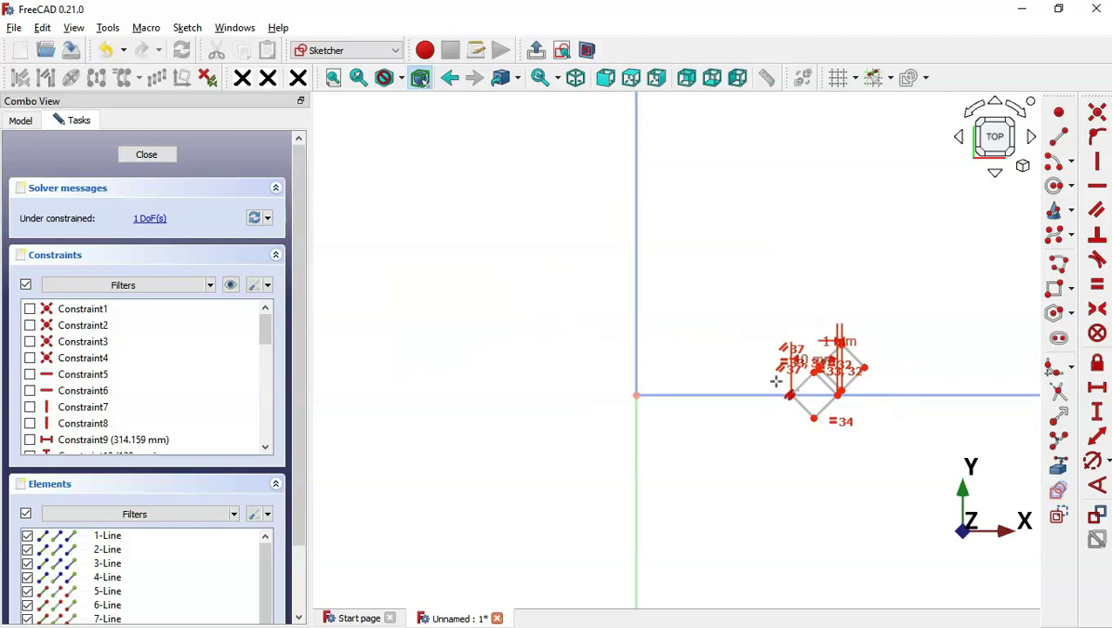
scroll(784, 393, "up", 3)
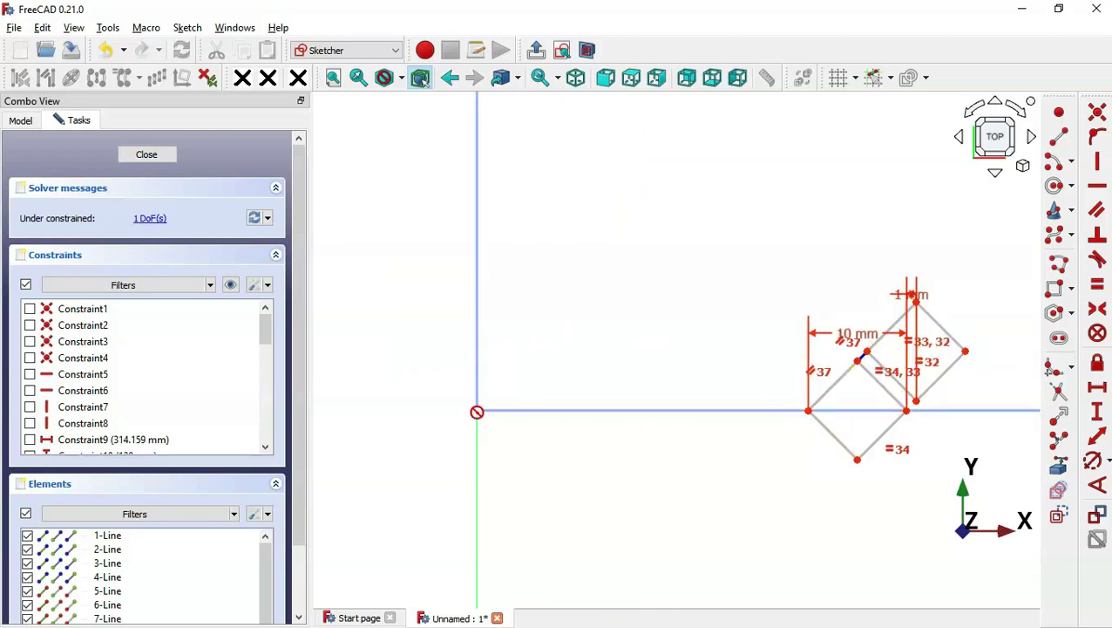
left_click_drag(839, 380, 498, 422)
scroll(448, 392, "up", 5)
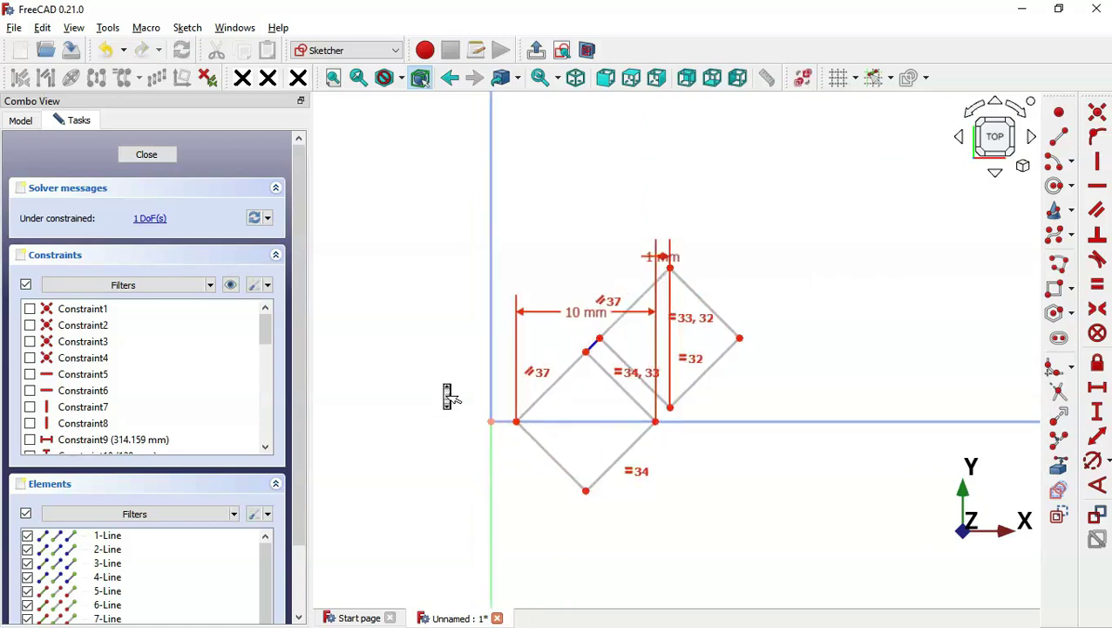
Set the horizontal distance from the sketch origin to the lower diamond's left corner to 1 mm
left_click(1097, 387)
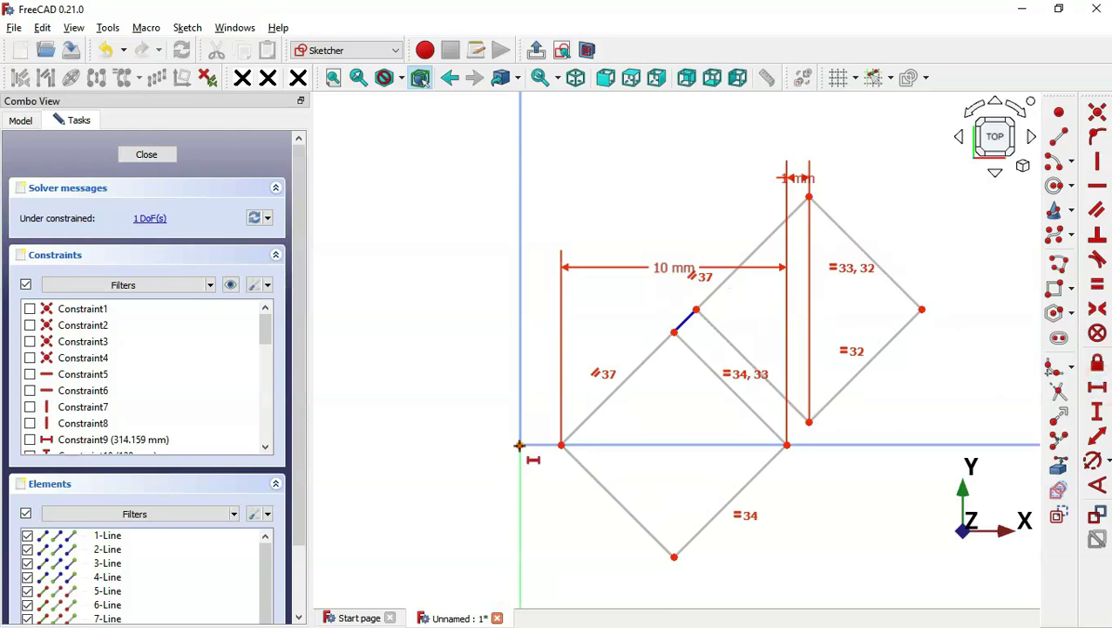
left_click(519, 446)
left_click(559, 444)
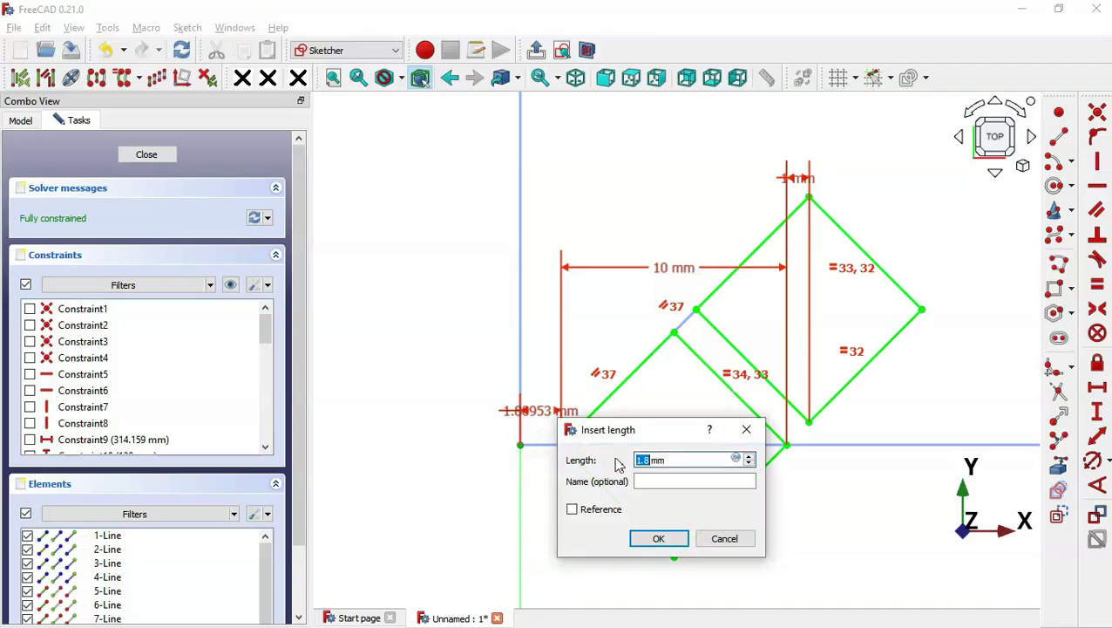
key("alt+Tab")
key("alt+Tab")
type("1")
key("Return")
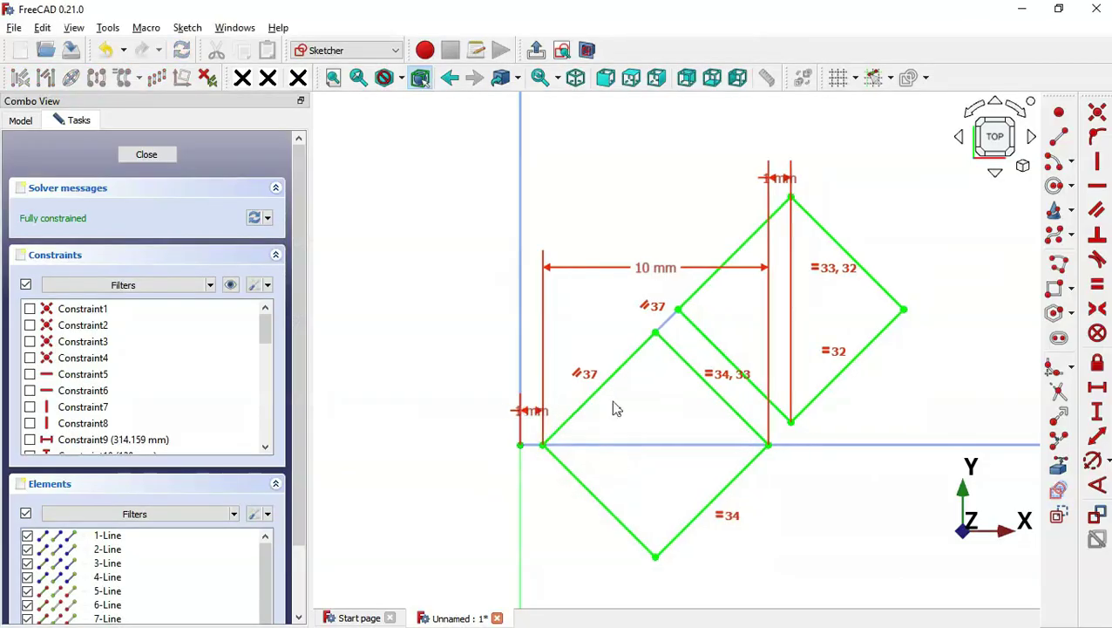
Leave the mapped sketch, inspect the diamonds on the cylinder's outer face, and return to the isometric view
left_click(536, 50)
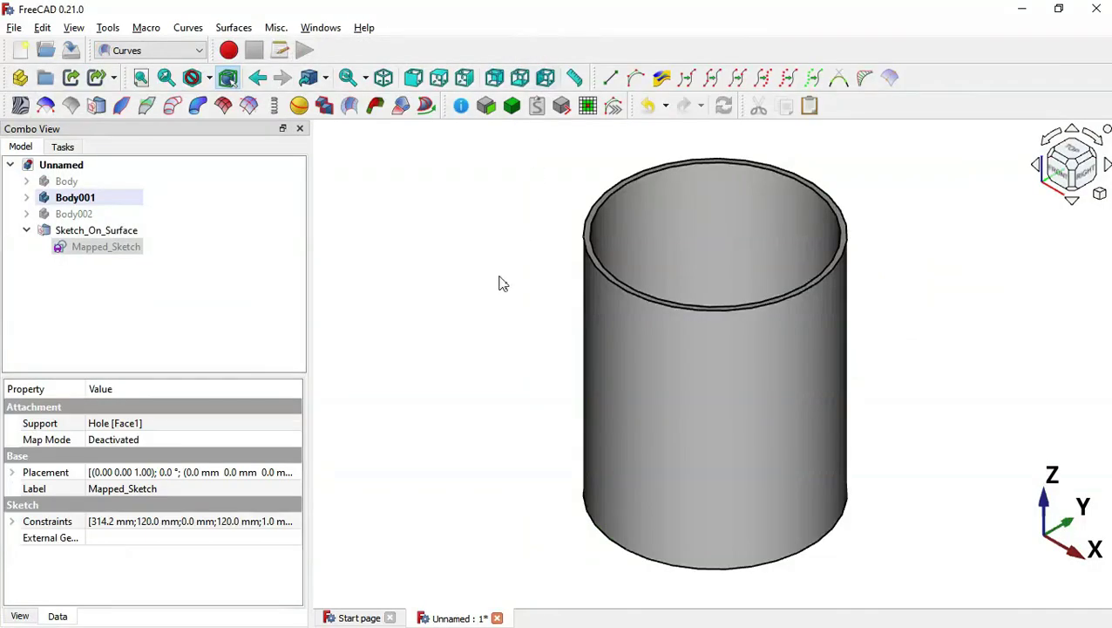
left_click(499, 281)
middle_click_drag(492, 523, 863, 362)
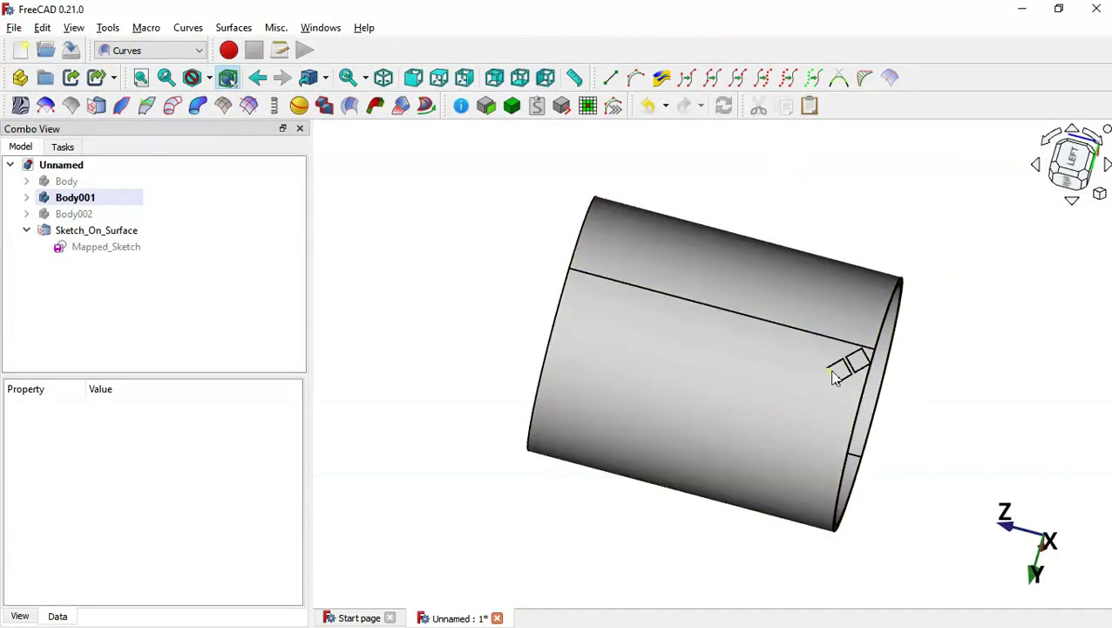
middle_click_drag(936, 372, 839, 455)
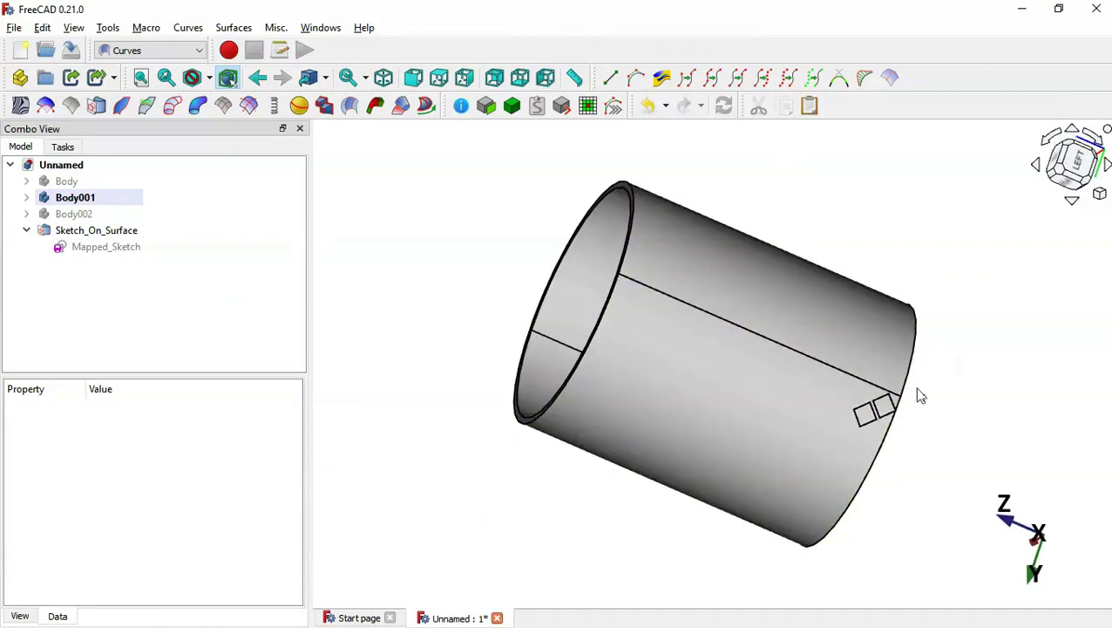
key("0")
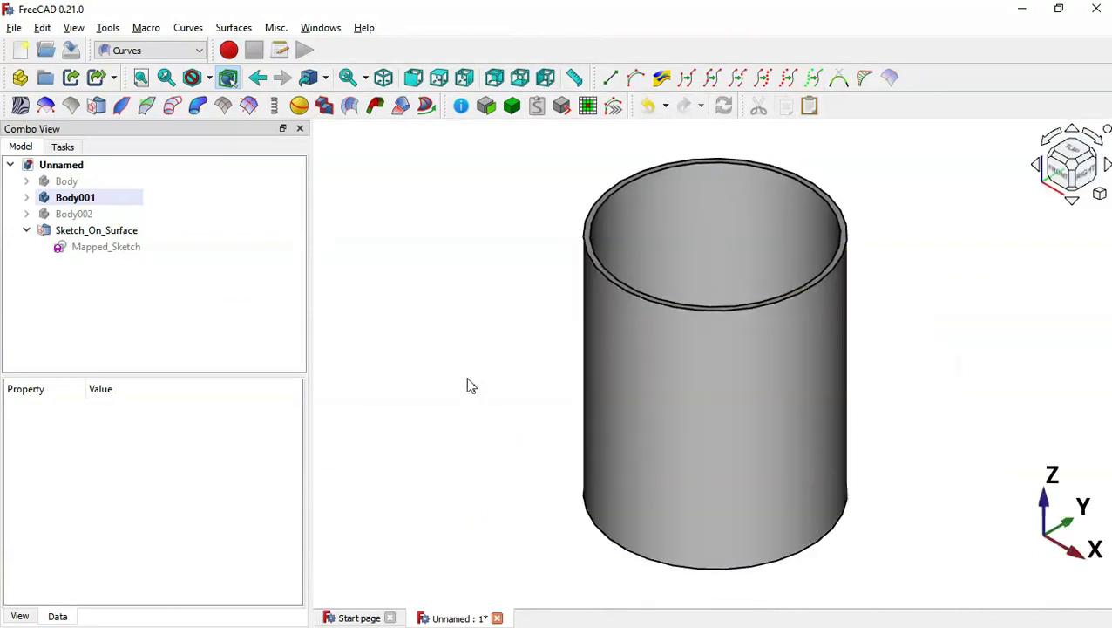
Turn on Fill Faces for the diamond Sketch_On_Surface object and set its thickness to 10
mouse_move(466, 377)
middle_mouse_down()
mouse_move(685, 366)
mouse_move(757, 397)
middle_mouse_up()
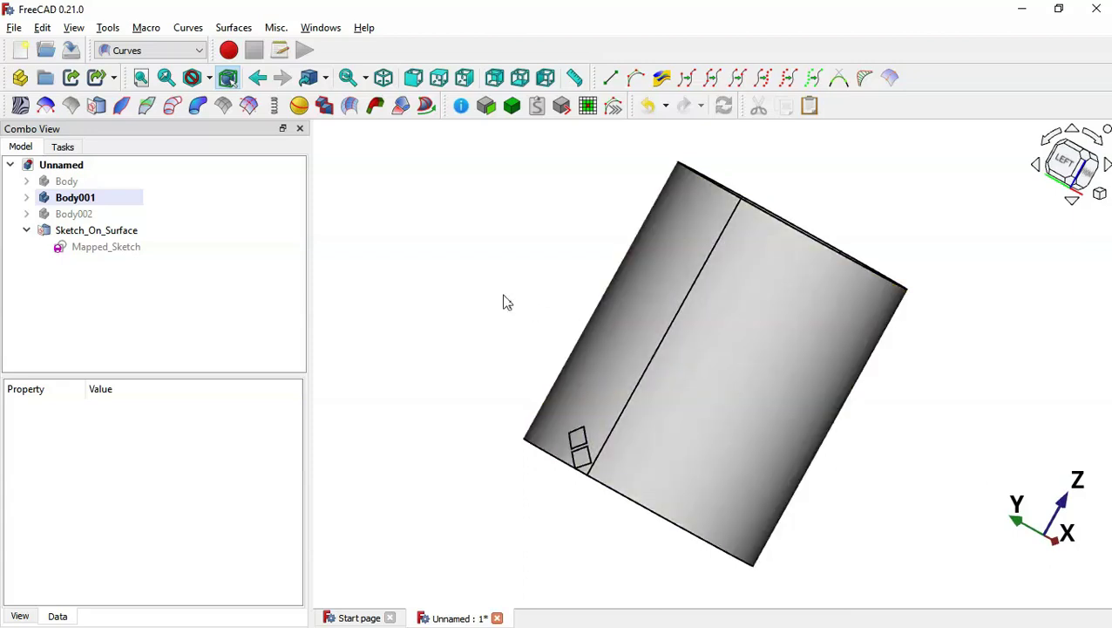
left_click(100, 231)
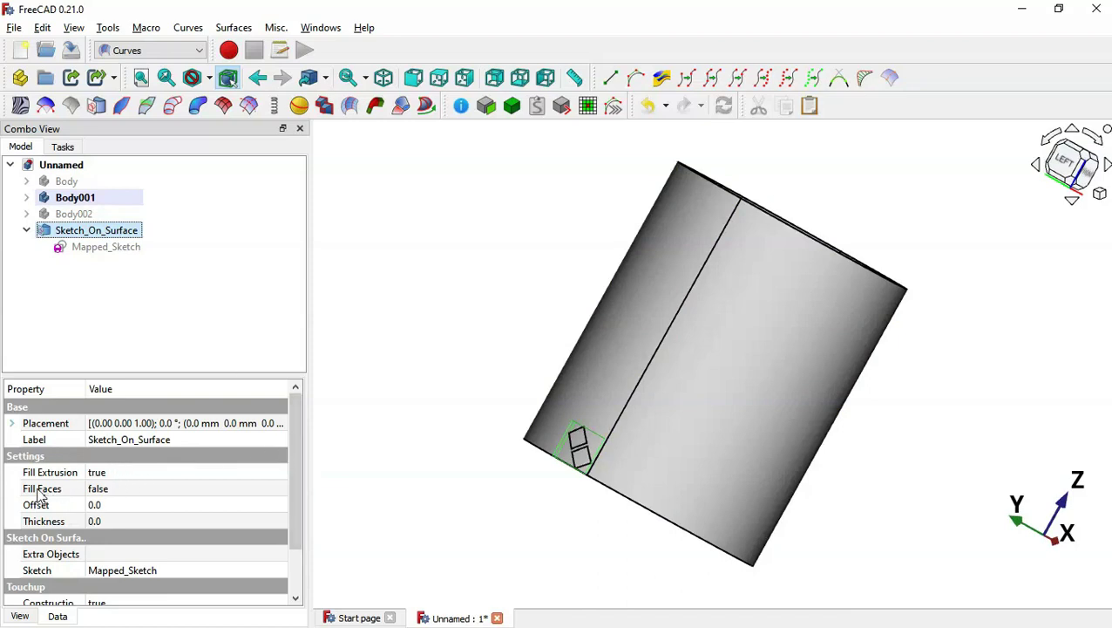
left_click(131, 493)
left_click(129, 490)
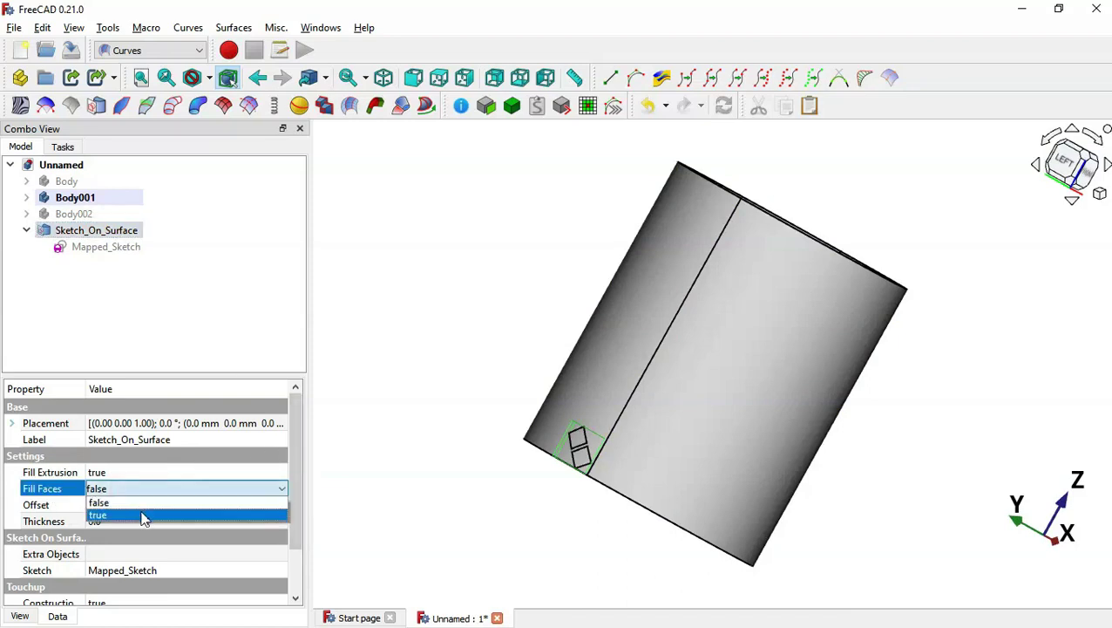
left_click(153, 517)
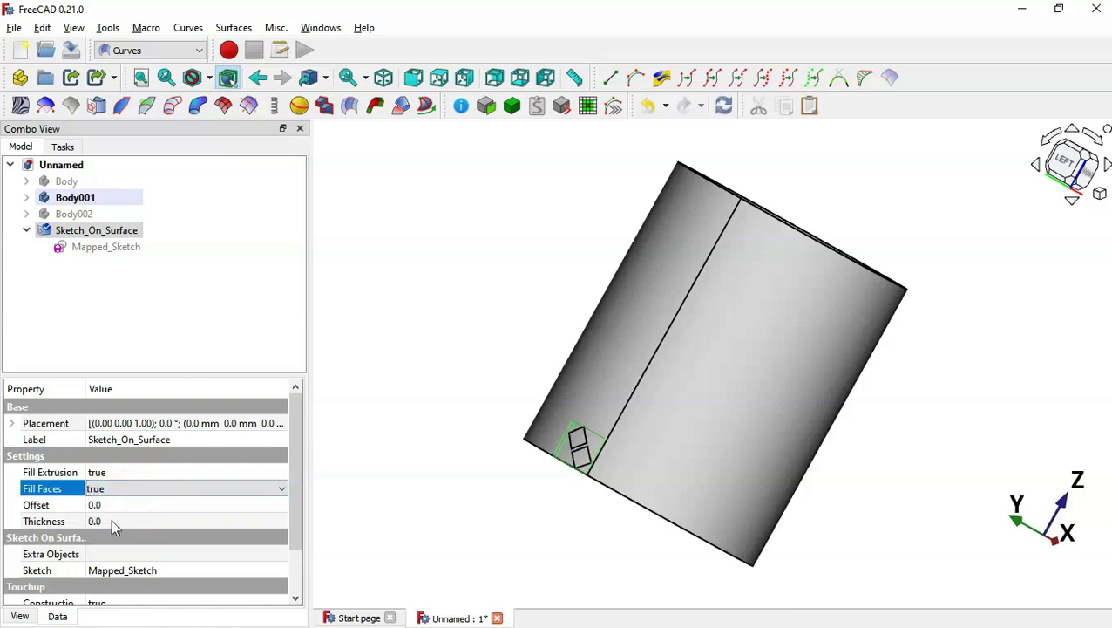
left_click(127, 522)
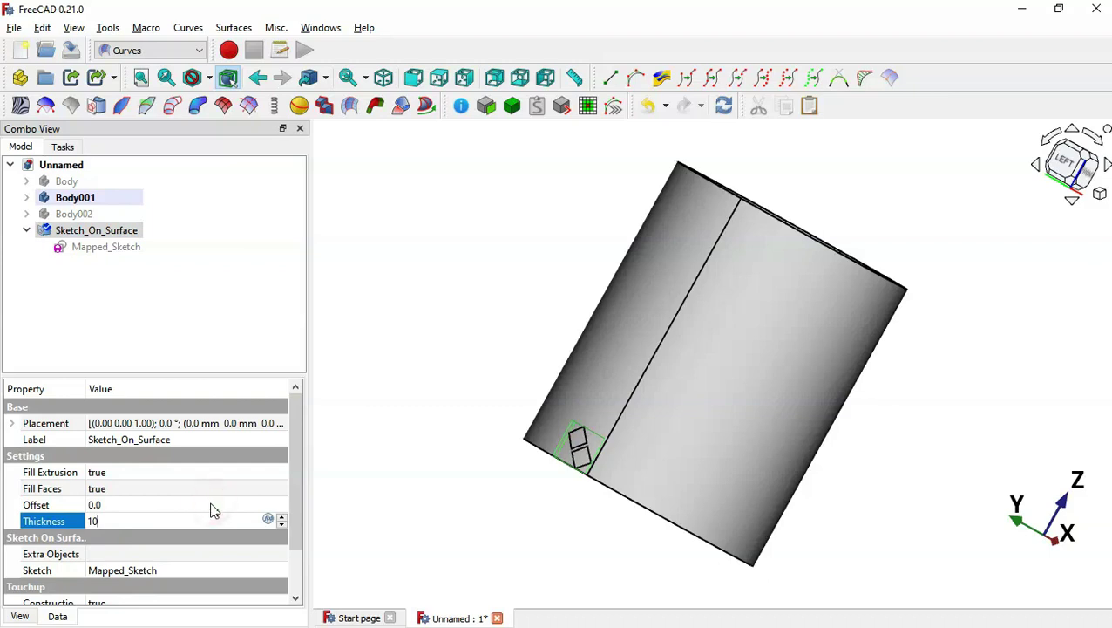
Set the offset of the thickened diamonds to -6 and inspect how they pass through the cylinder wall
left_click(184, 505)
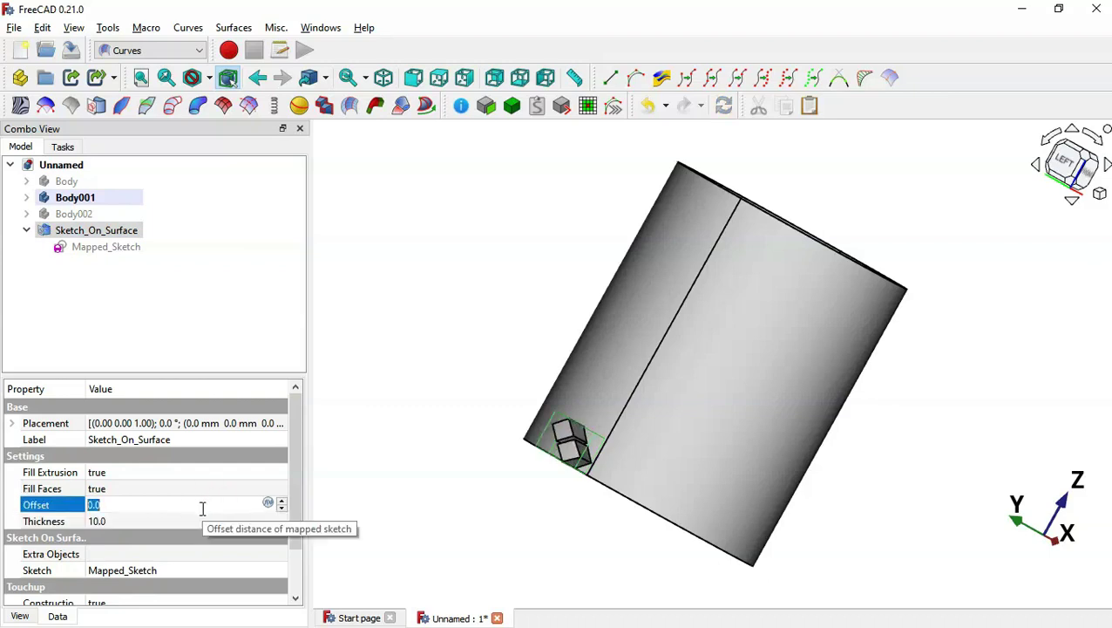
left_click(408, 456)
left_click_drag(410, 454, 501, 439)
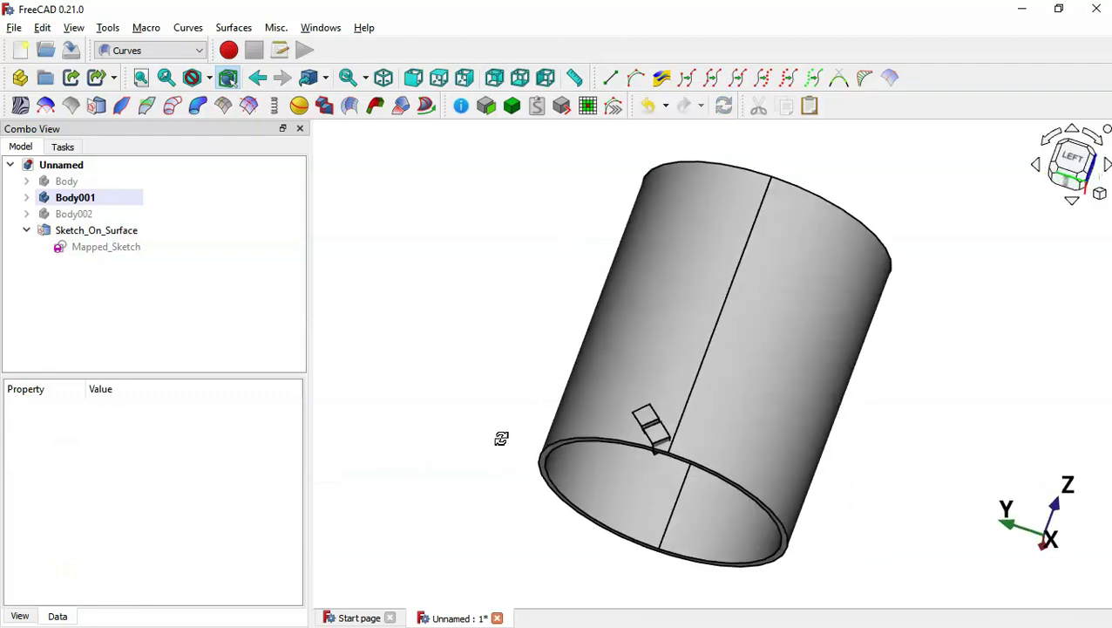
left_click_drag(737, 401, 516, 507)
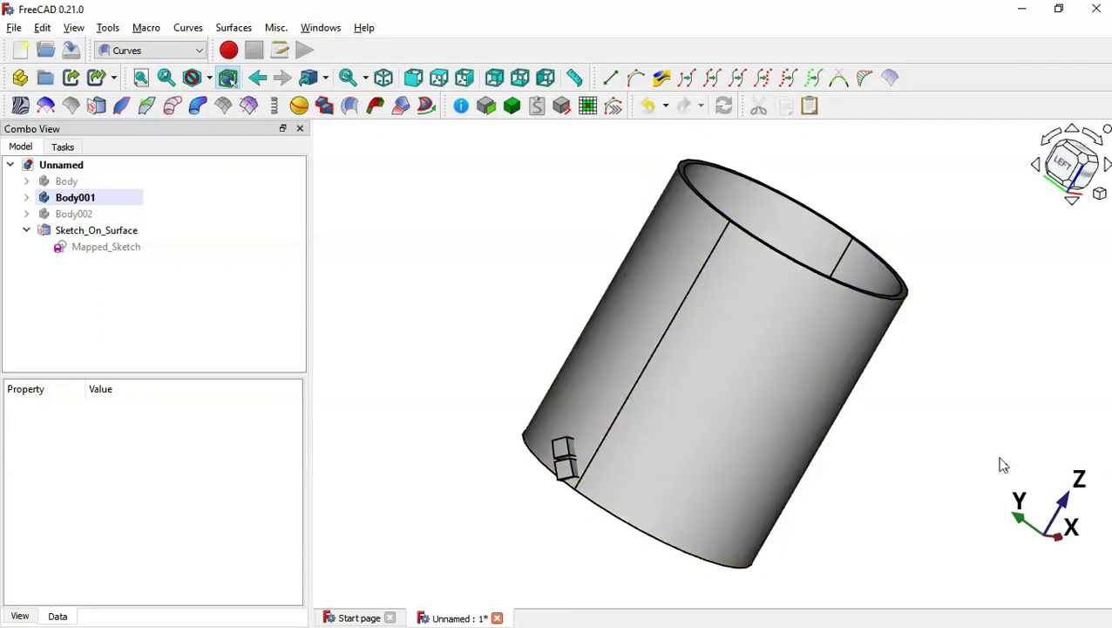
left_click_drag(767, 466, 841, 399)
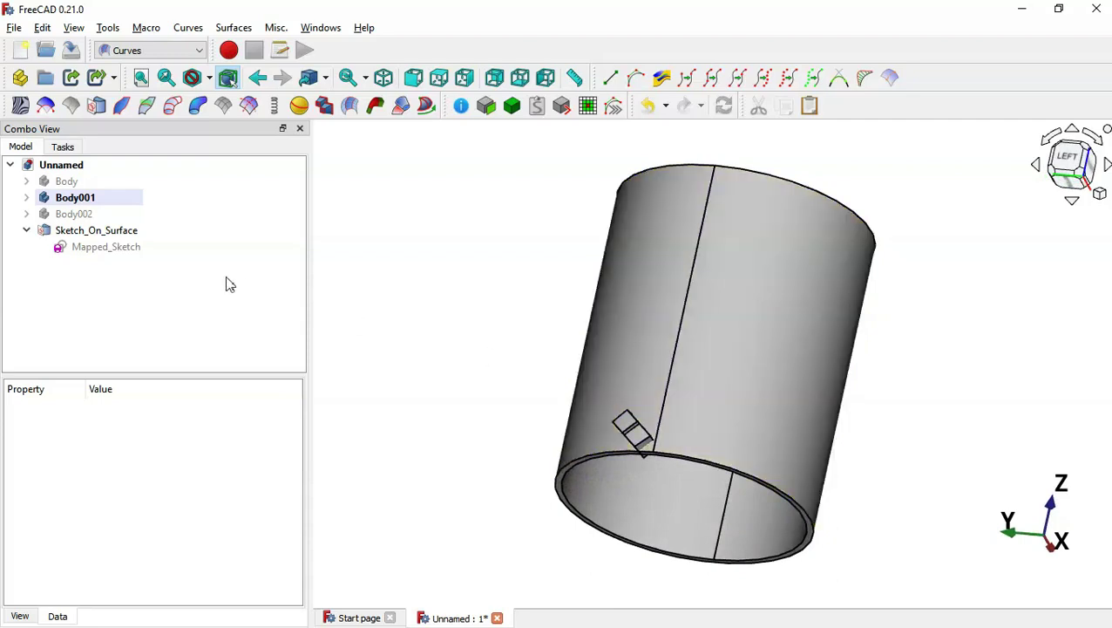
Set the Z placement position of the diamond Sketch_On_Surface object to -5 mm
left_click(111, 232)
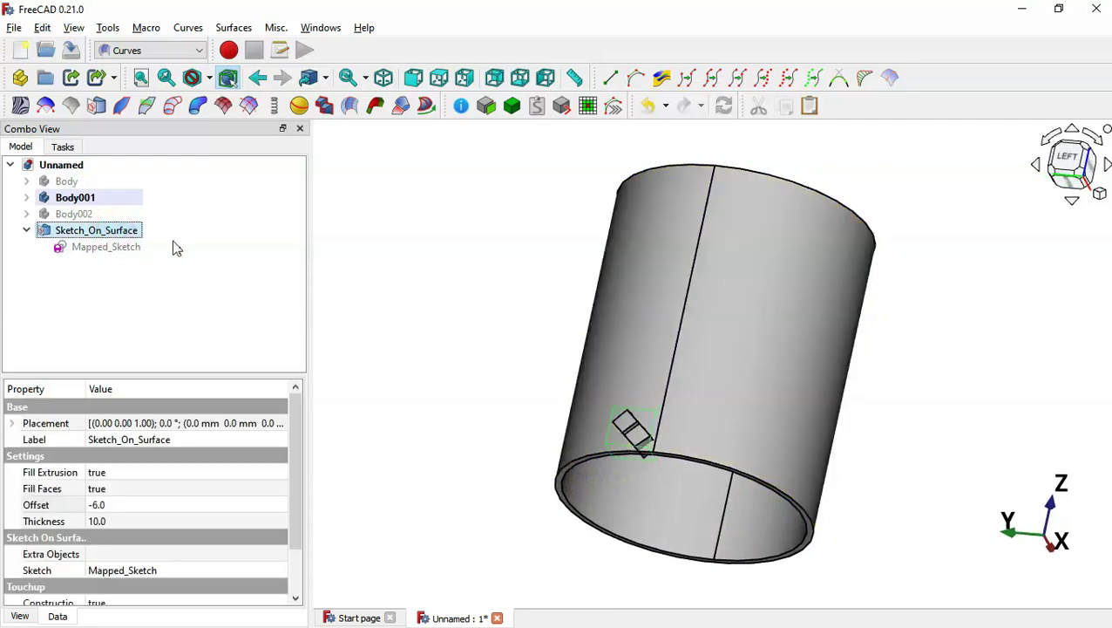
left_click(12, 424)
left_click(28, 473)
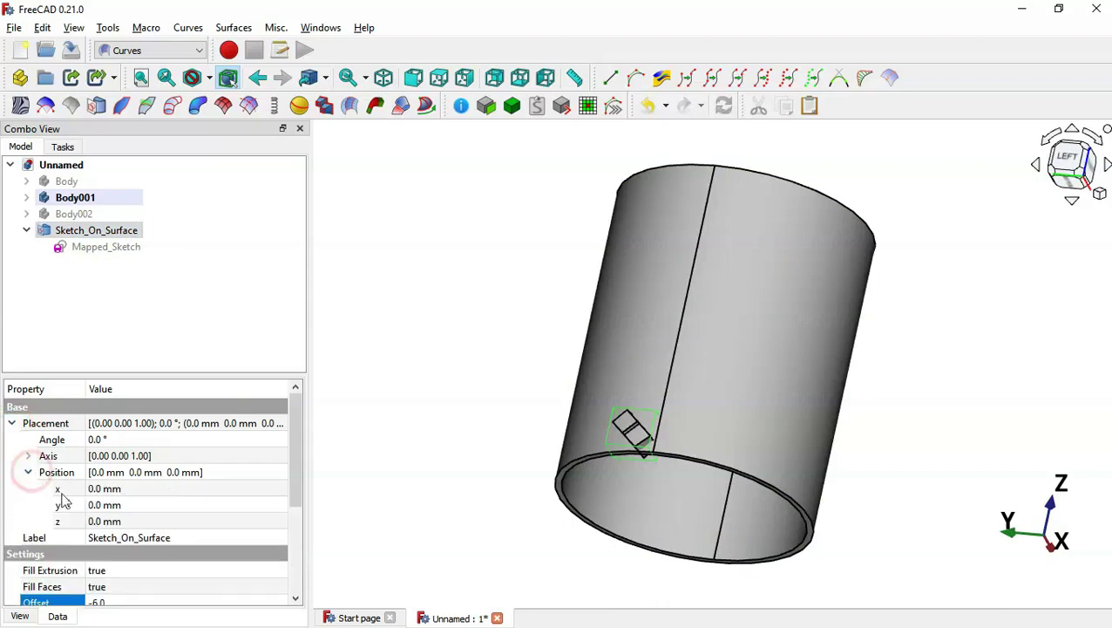
left_click(156, 521)
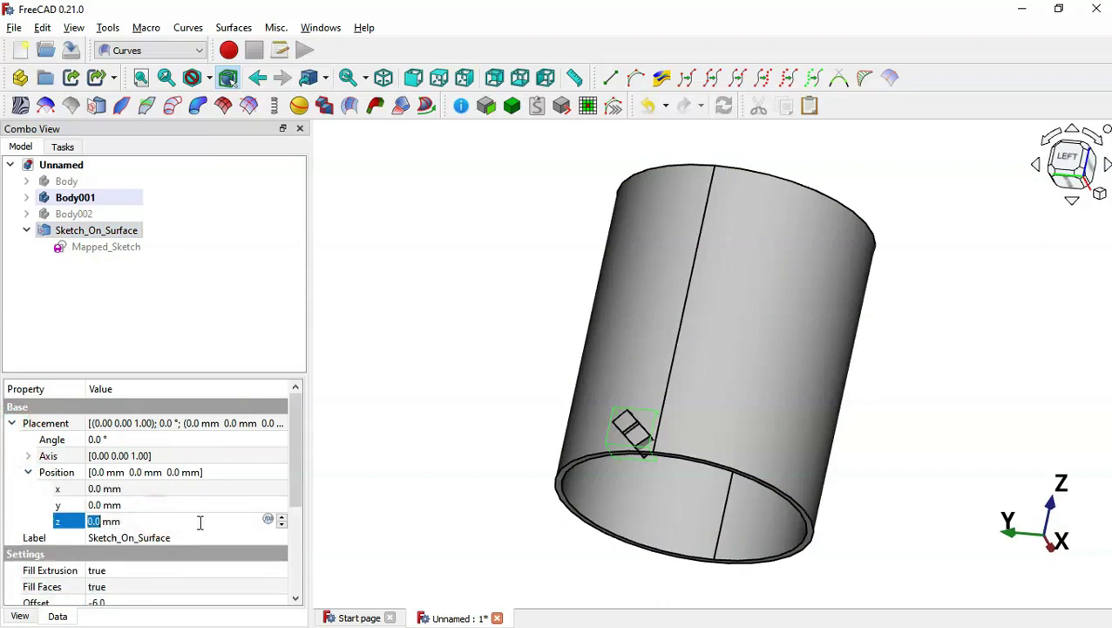
scroll(192, 521, "up", 1)
scroll(193, 521, "down", 2)
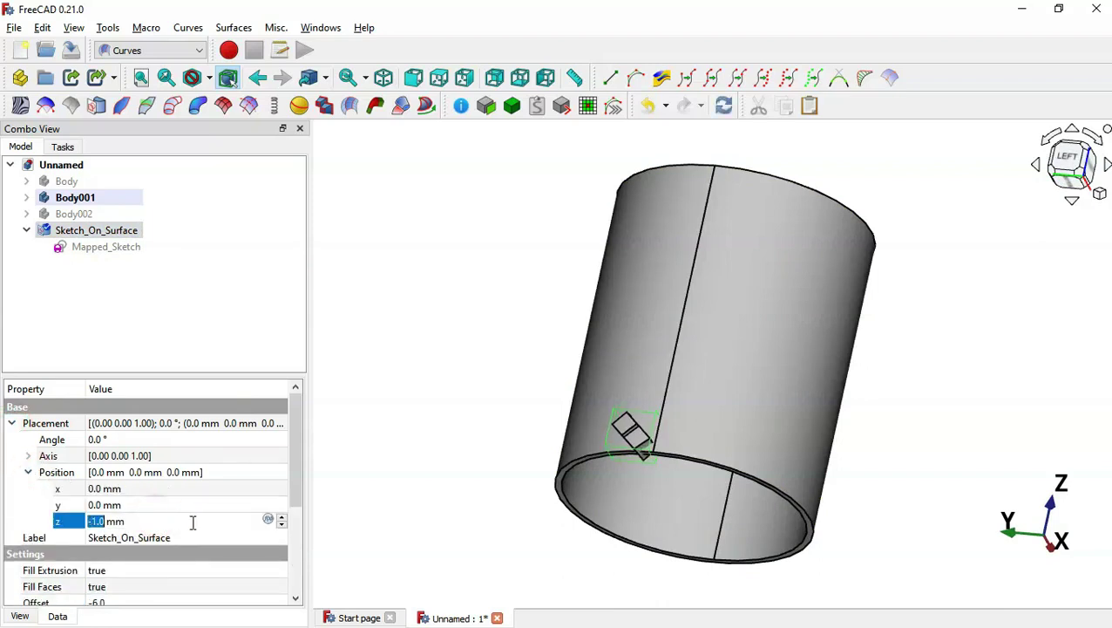
type("-5")
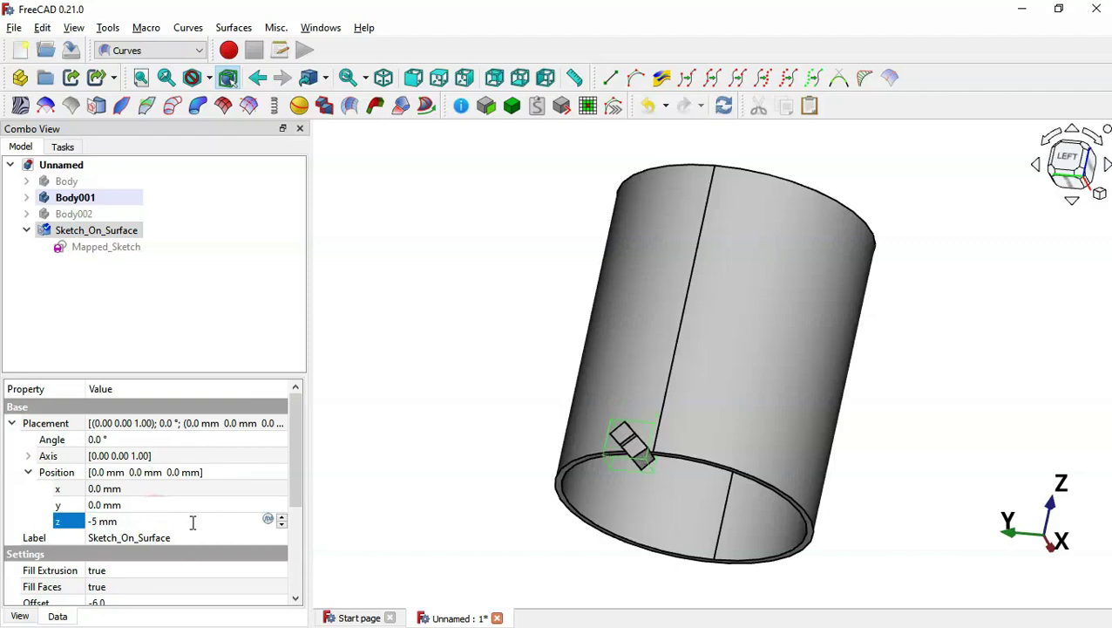
Compare the lowered diamonds at the cylinder's bottom edge with the perforation shown in the 97.pdf drawing
key("alt+Tab")
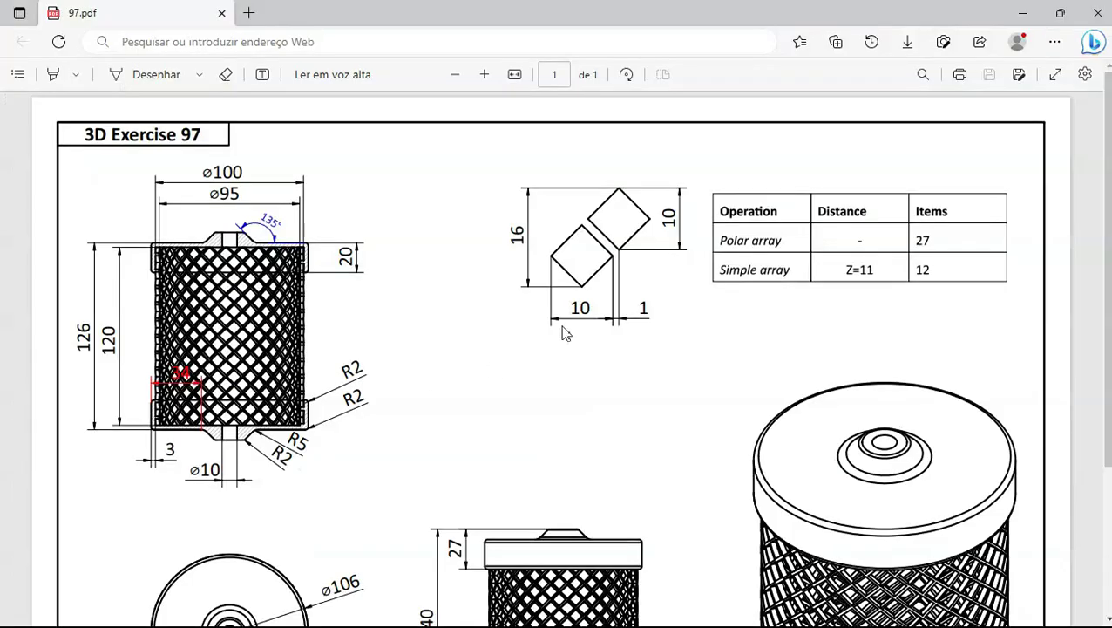
key("alt+Tab")
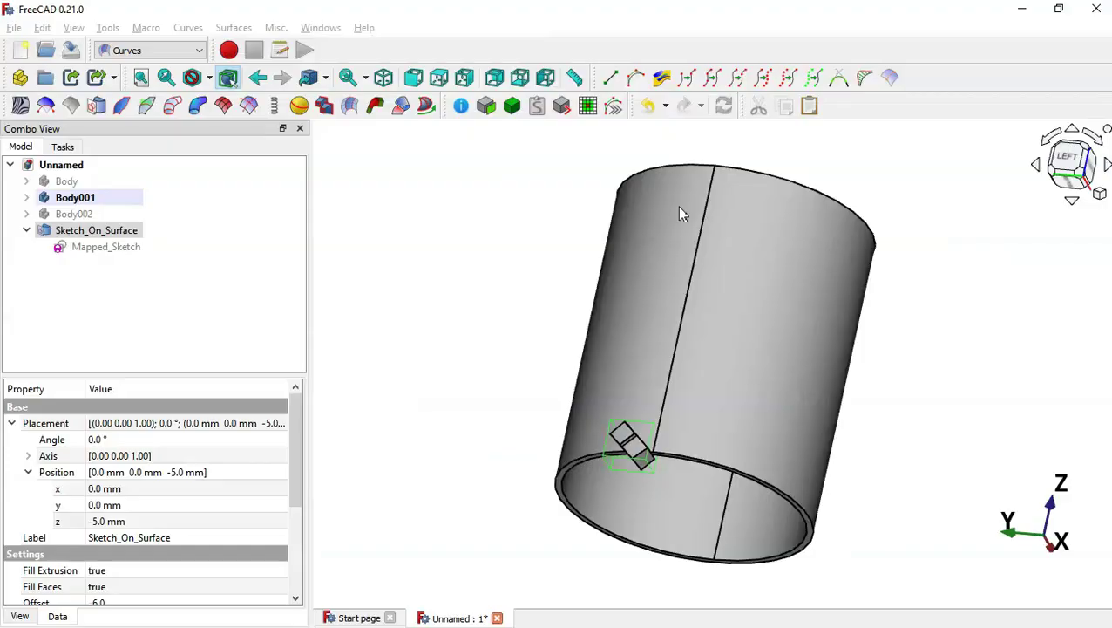
middle_click_drag(963, 268, 985, 361)
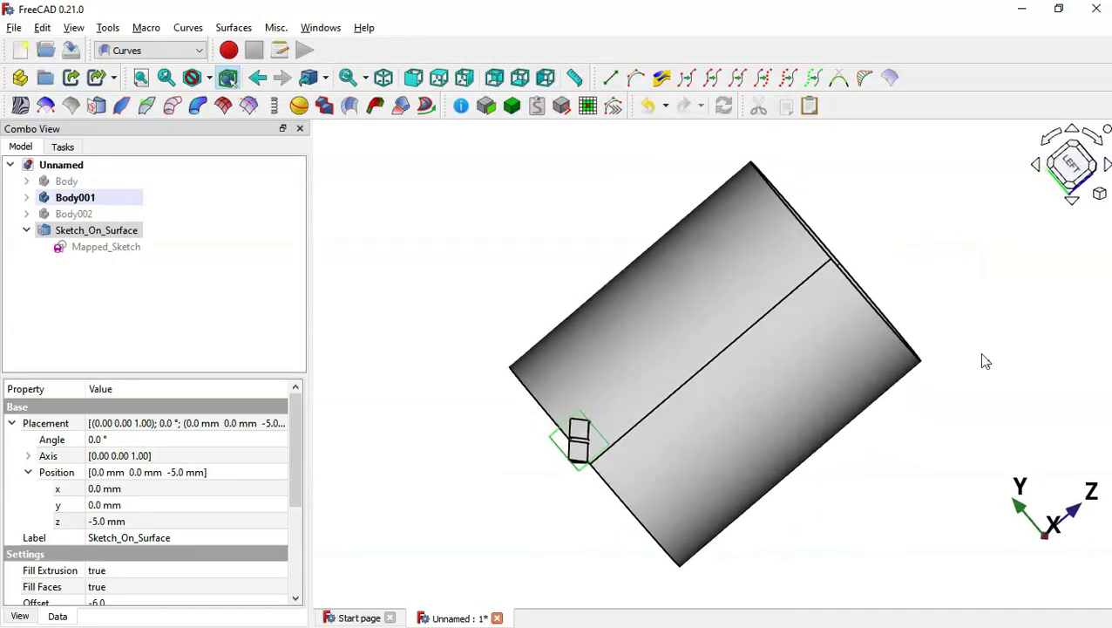
left_click(607, 284)
key("0")
left_click(523, 272)
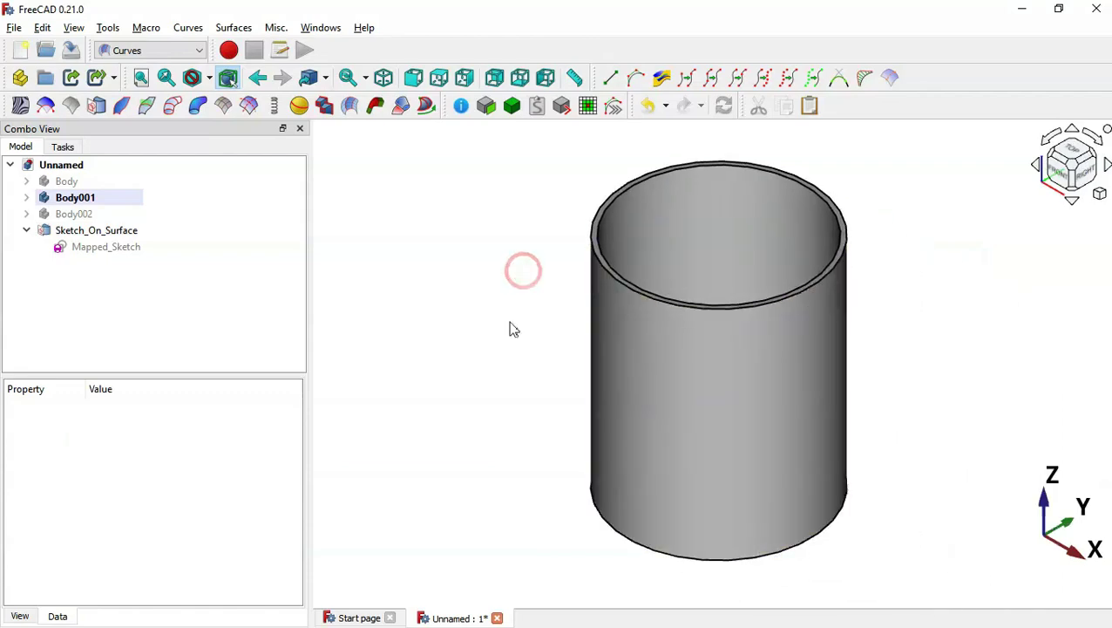
middle_click_drag(474, 415, 760, 427)
key("alt+Tab")
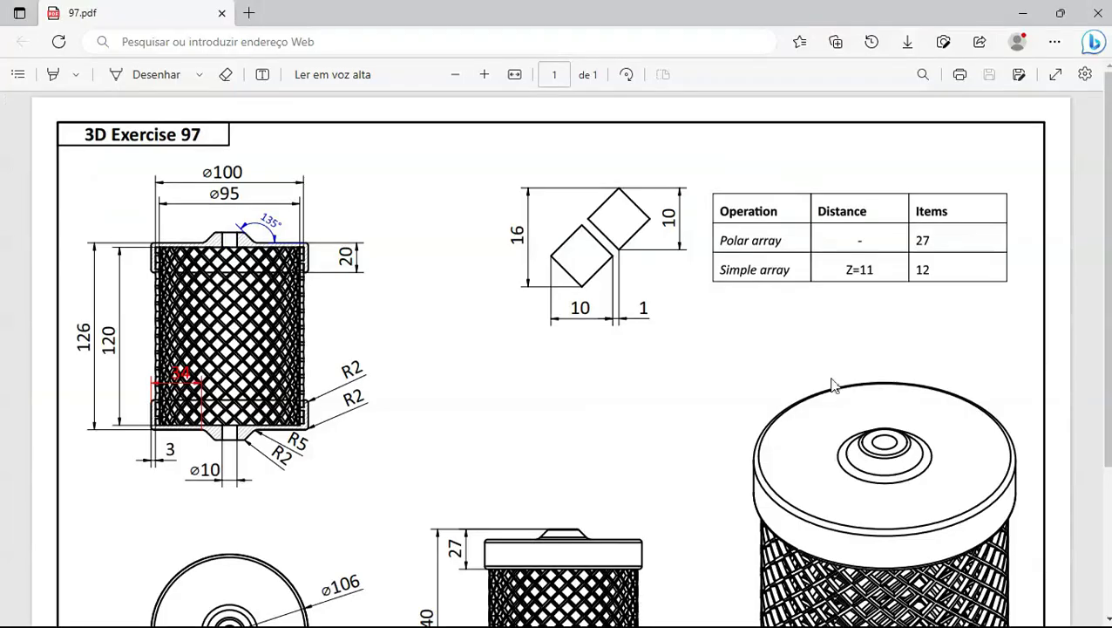
scroll(859, 415, "down", 3)
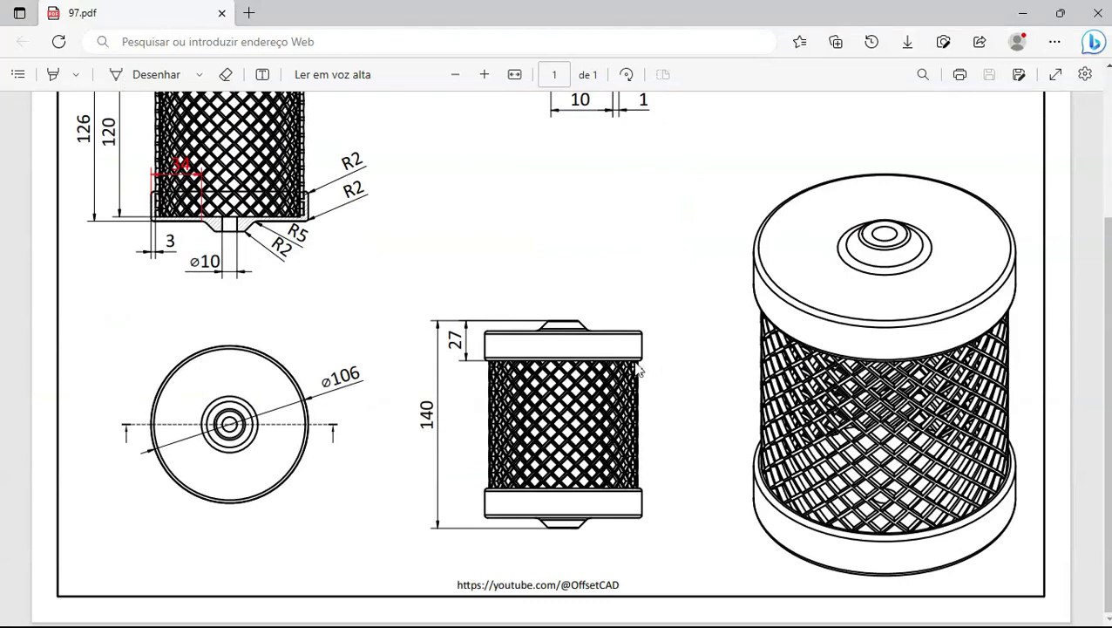
key("alt+Tab")
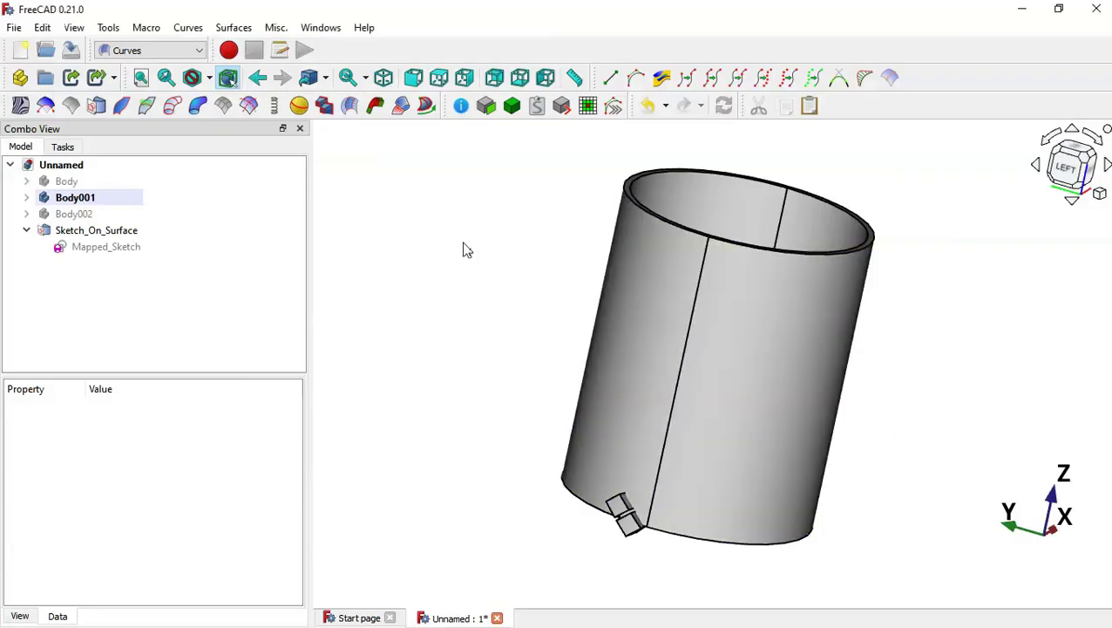
Switch to the Draft workbench, hide its grid, and return to the isometric view
left_click(195, 50)
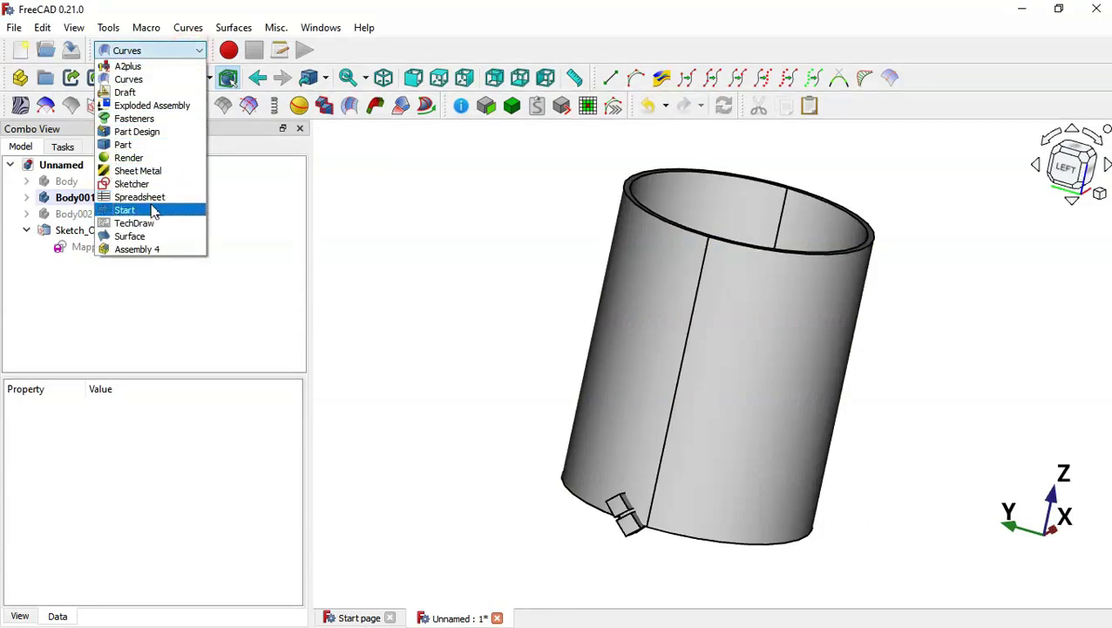
left_click(126, 92)
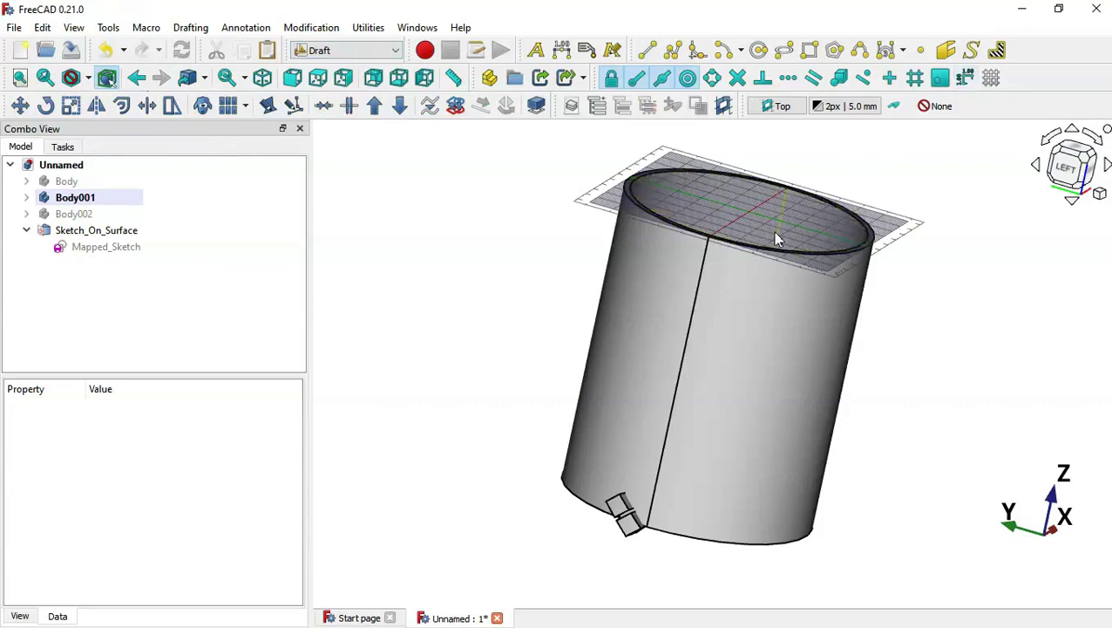
left_click(992, 78)
middle_click_drag(966, 196, 842, 394)
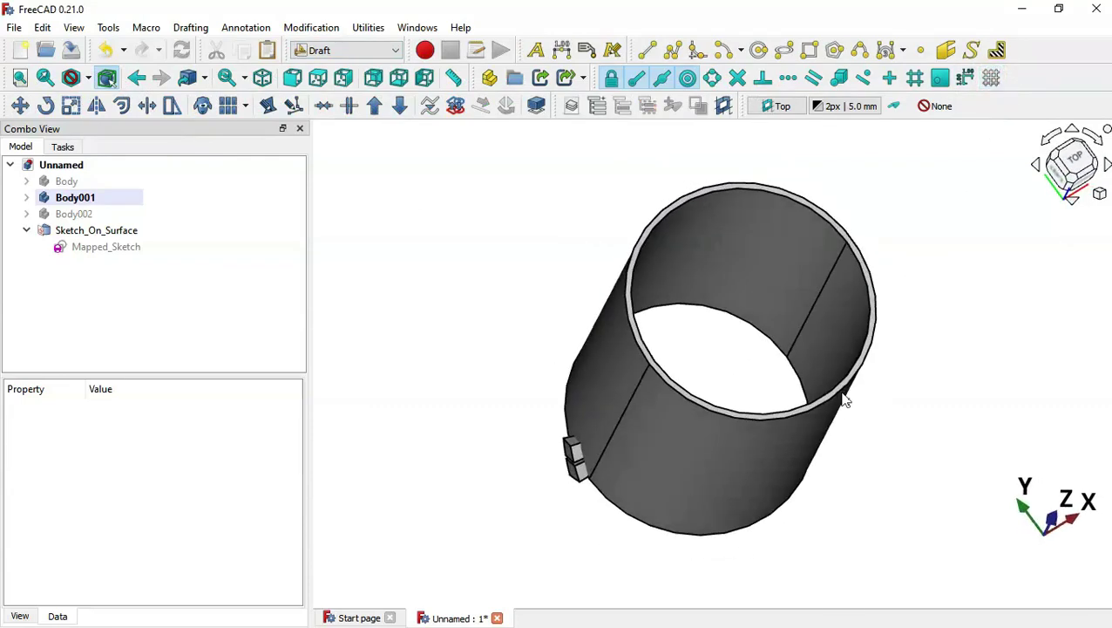
key("0")
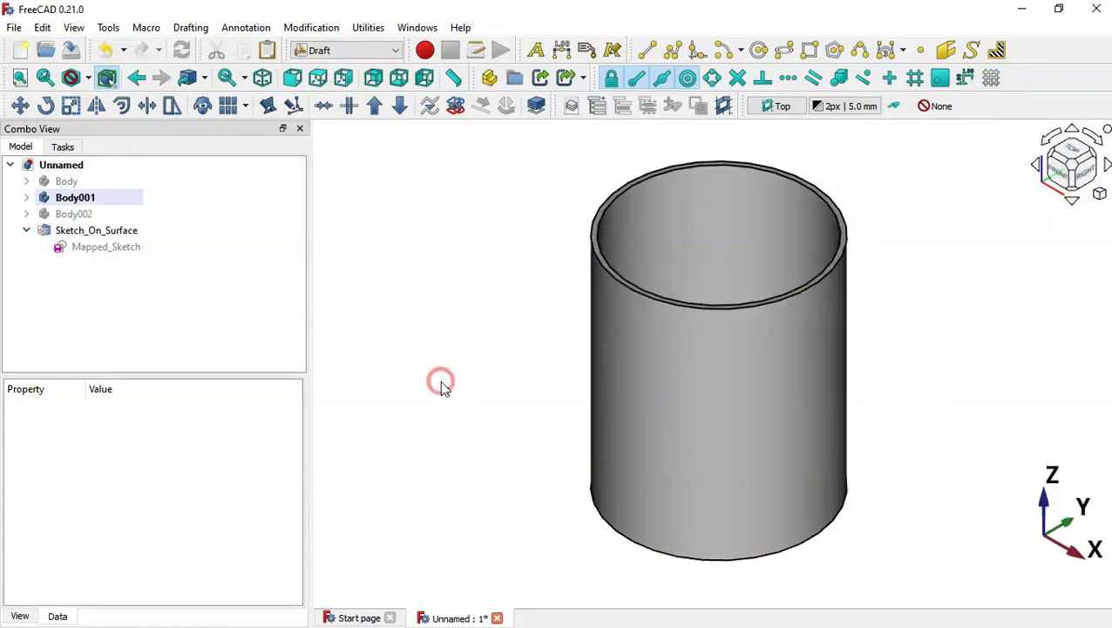
Start a polar array of the diamond Sketch_On_Surface object, check the item count in the drawing, and reset the rotation centre to the origin
left_click(116, 239)
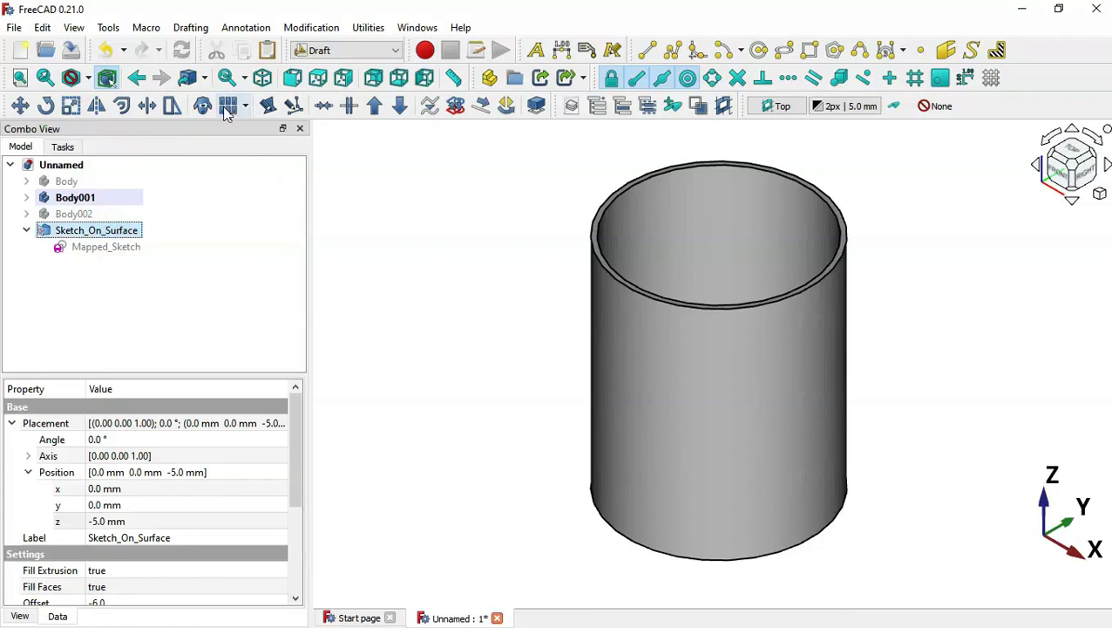
left_click(247, 108)
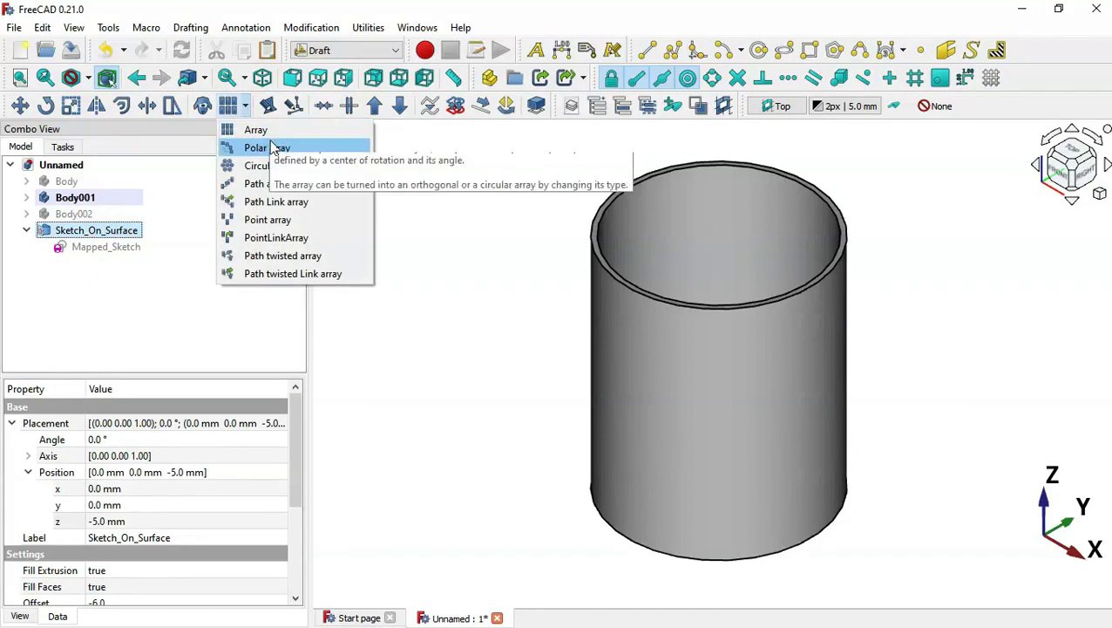
left_click(299, 149)
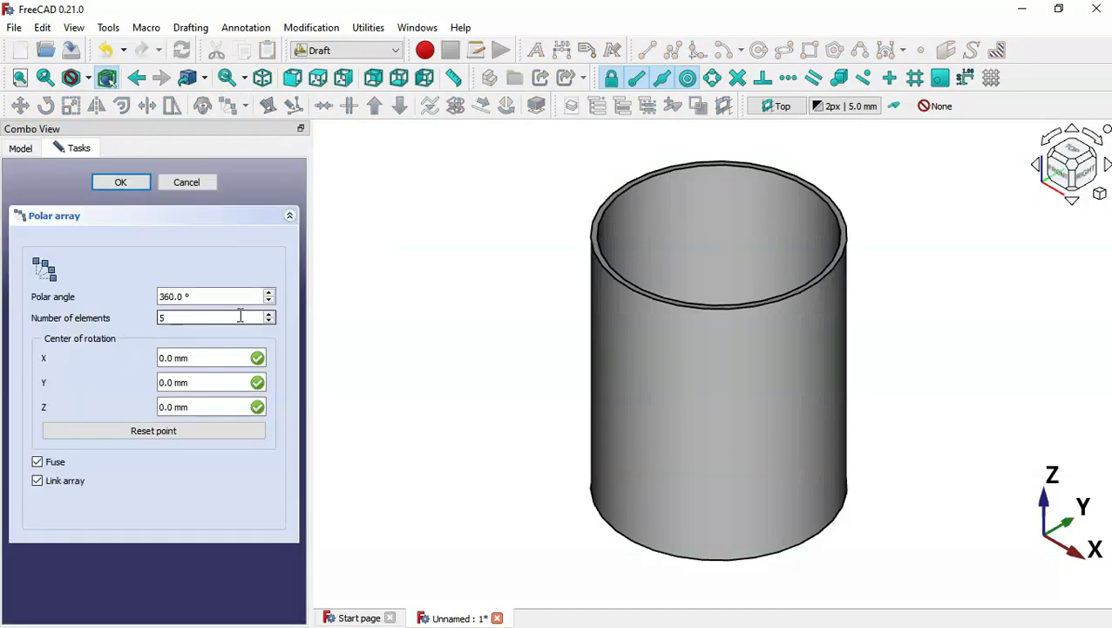
key("alt+Tab")
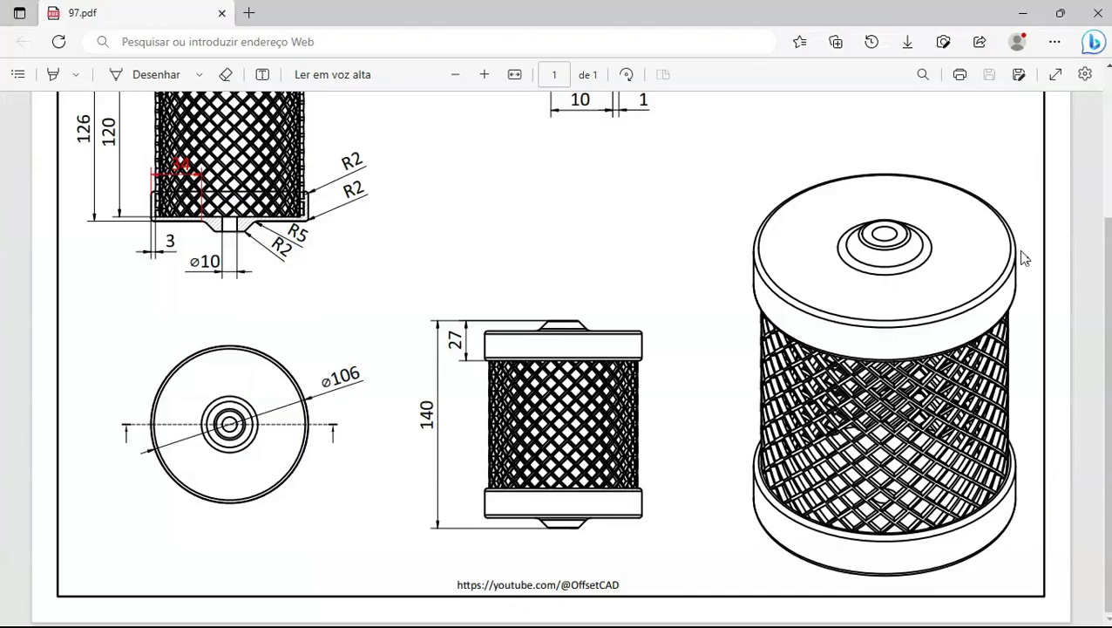
scroll(1106, 142, "up", 3)
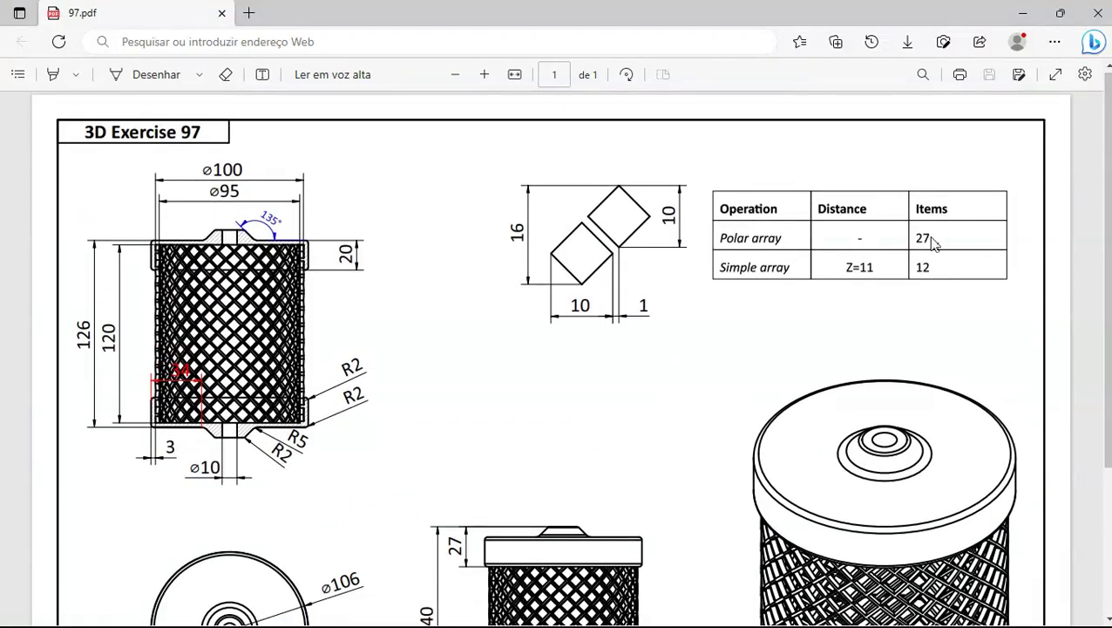
key("alt+Tab")
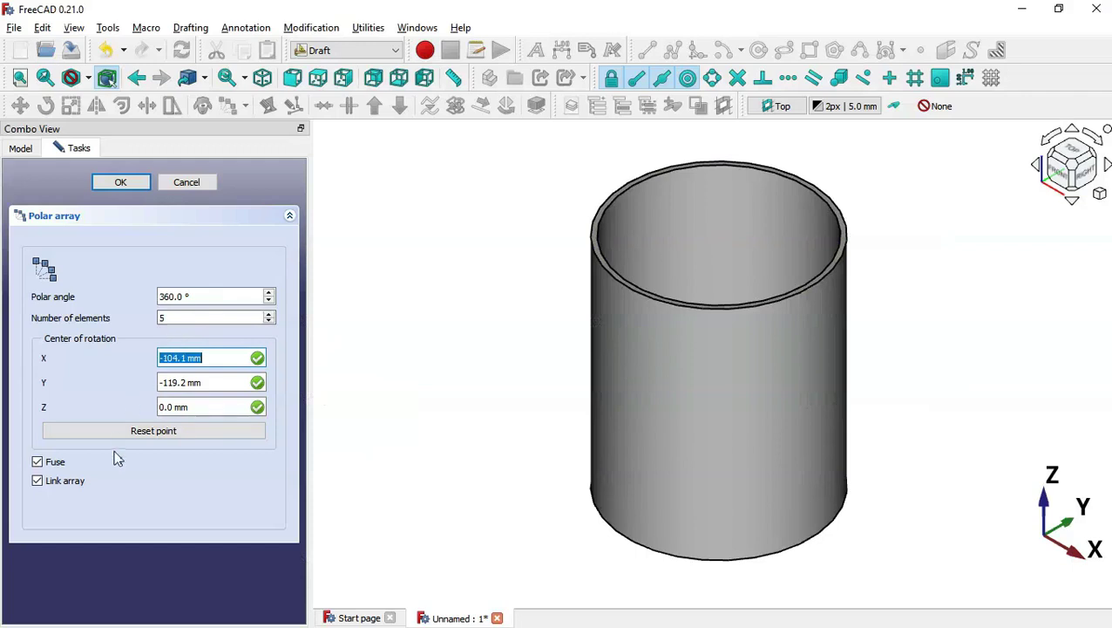
left_click(147, 434)
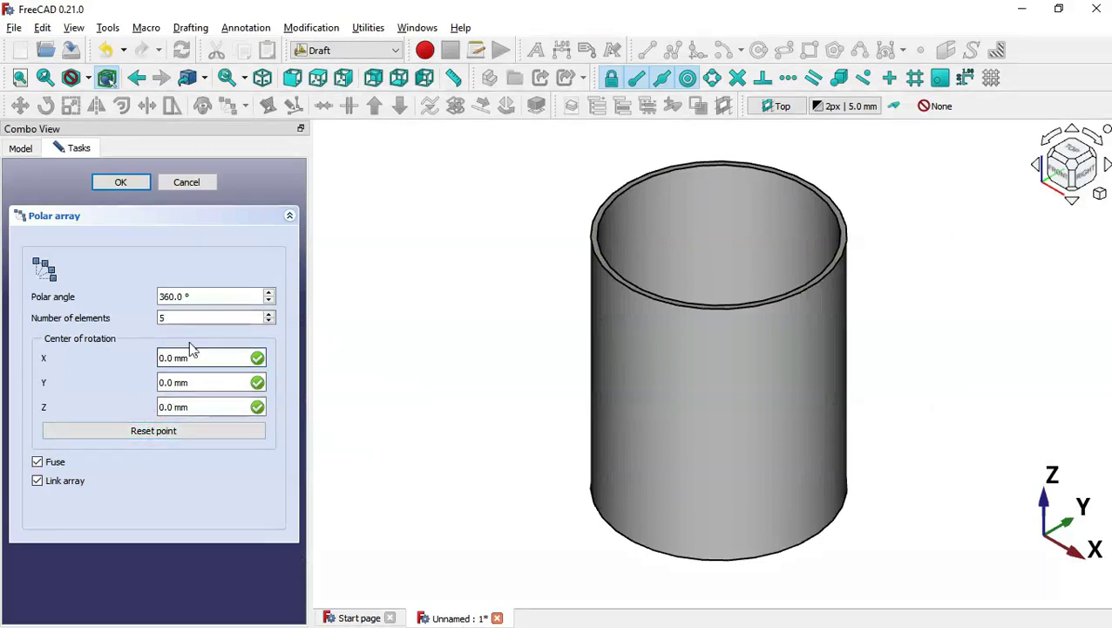
Create the 360° polar array of diamonds with 27 elements and fit the model in the isometric view
double_click(177, 318)
type("27")
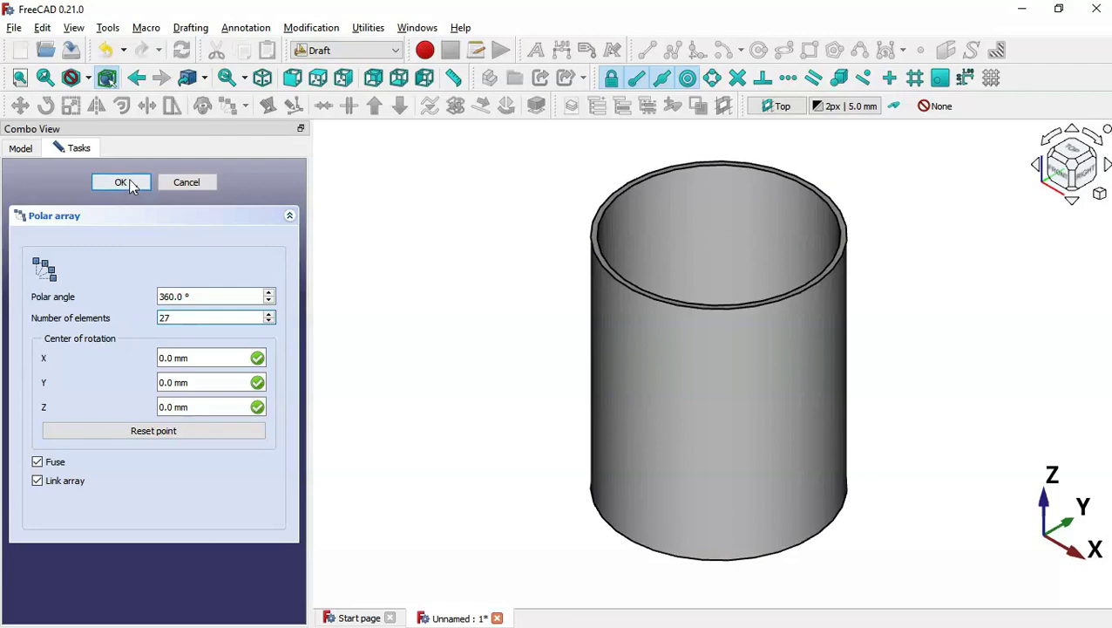
left_click(129, 183)
middle_click_drag(440, 469, 662, 432)
key("0")
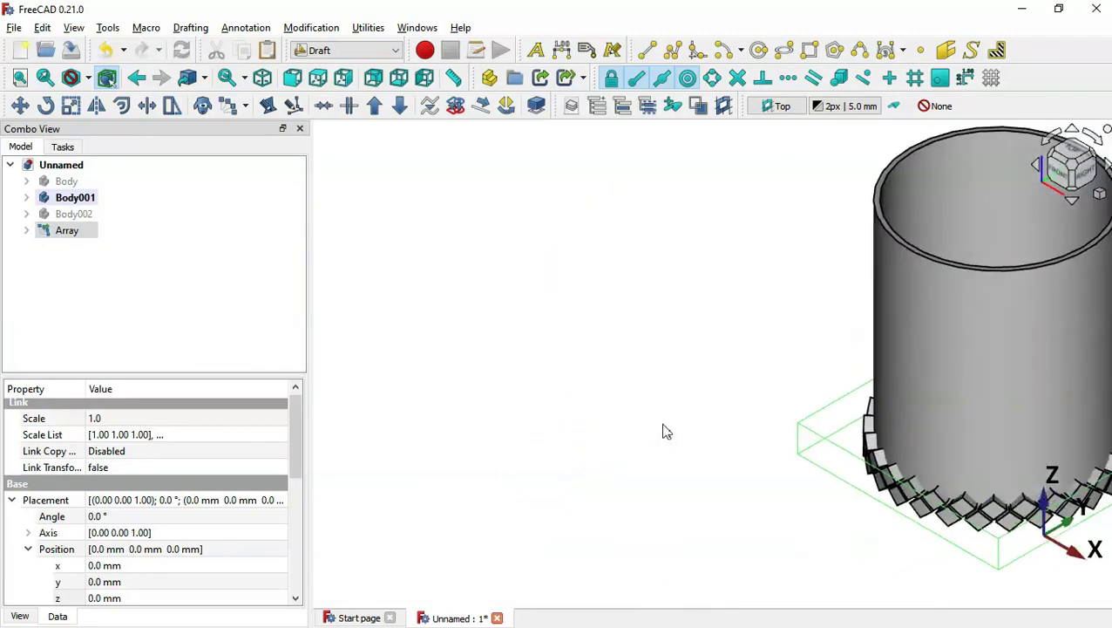
key("v")
key("f")
left_click(501, 407)
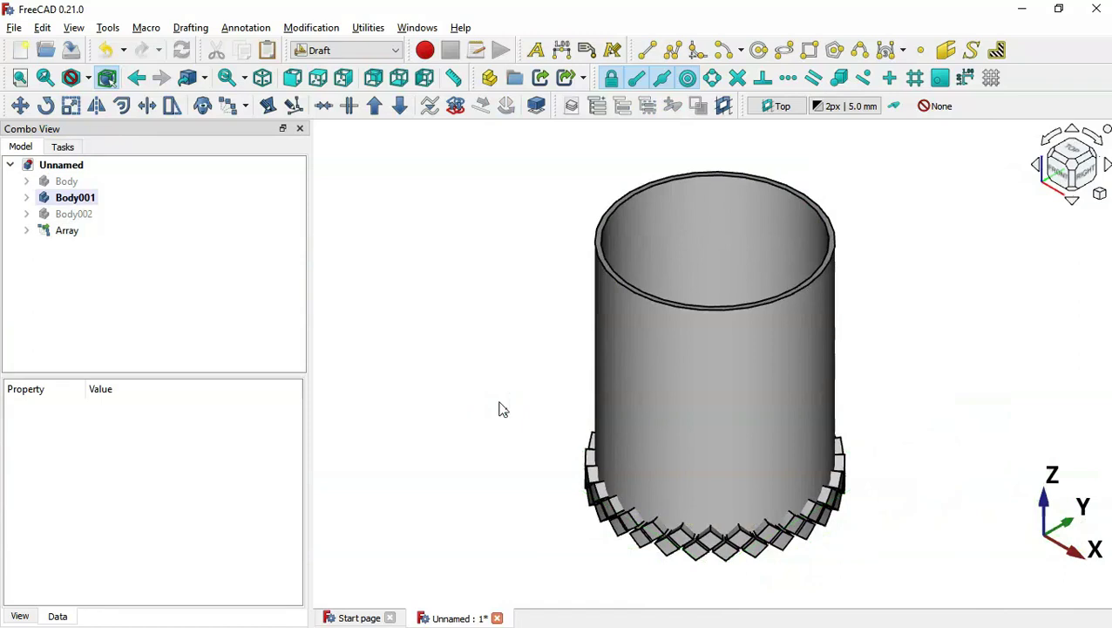
Start an orthogonal array of the polar Array object and set the number of elements to 1 in both X and Y
left_click(67, 231)
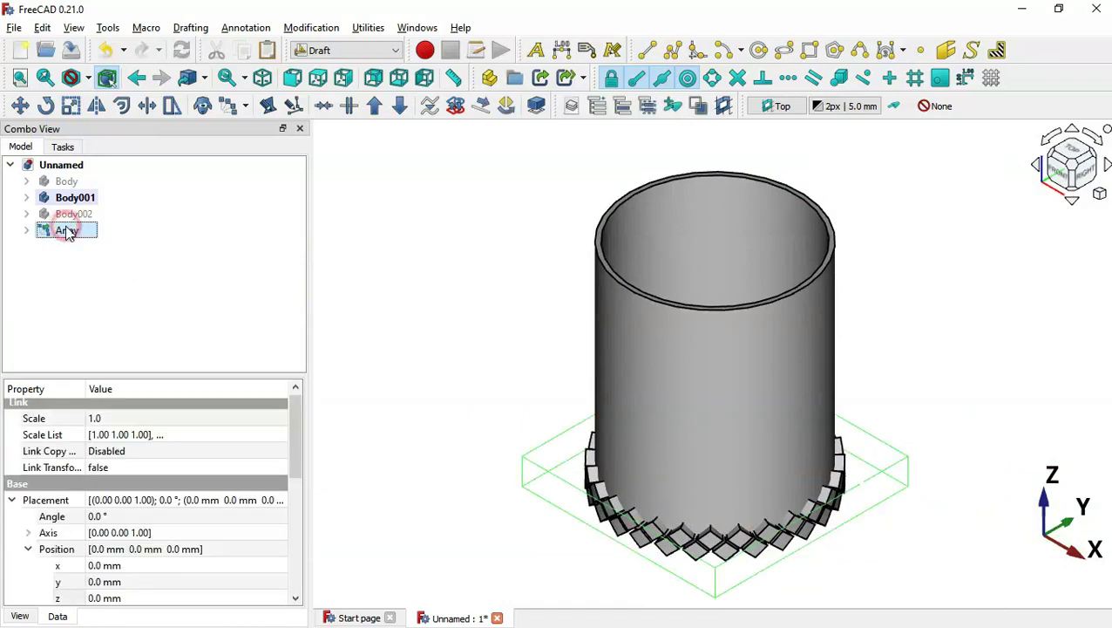
left_click(246, 105)
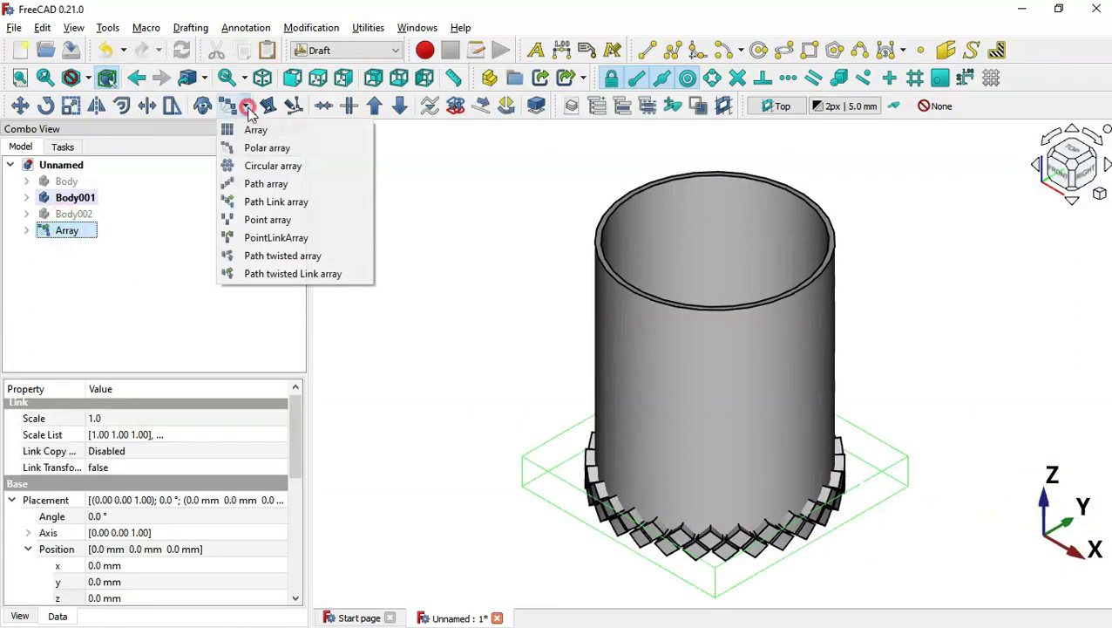
left_click(302, 133)
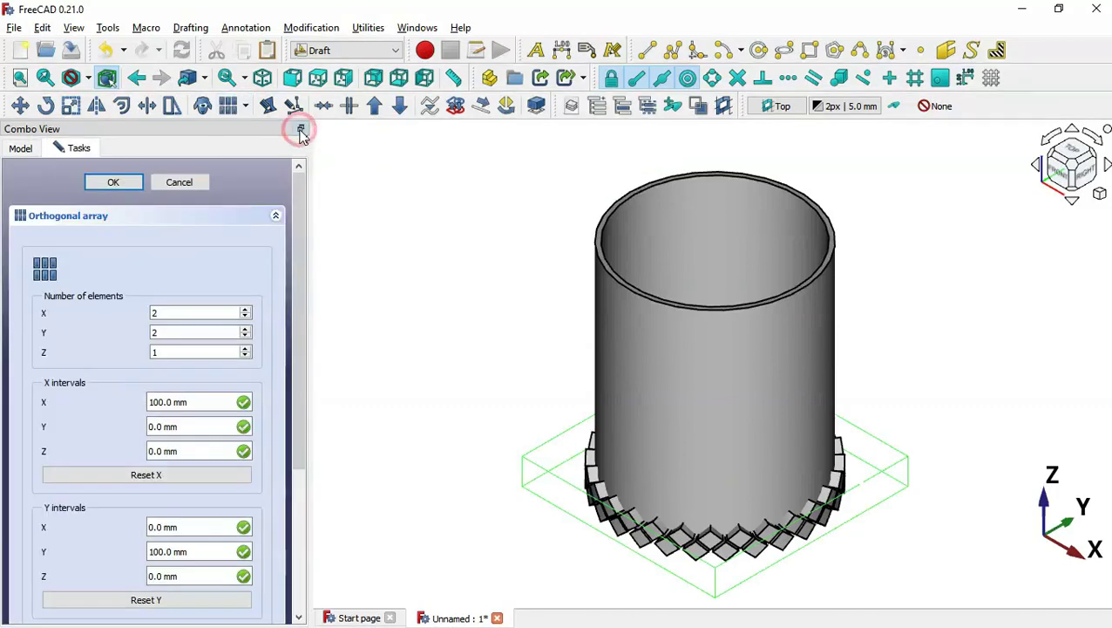
left_click(290, 221)
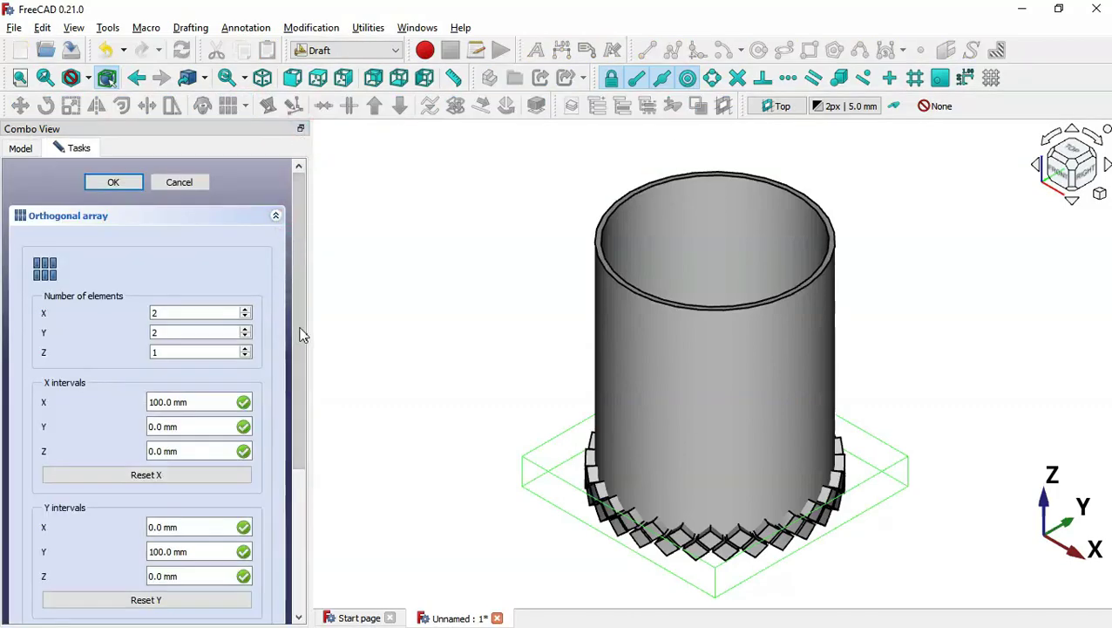
mouse_move(300, 326)
left_mouse_down()
mouse_move(301, 366)
mouse_move(301, 331)
left_mouse_up()
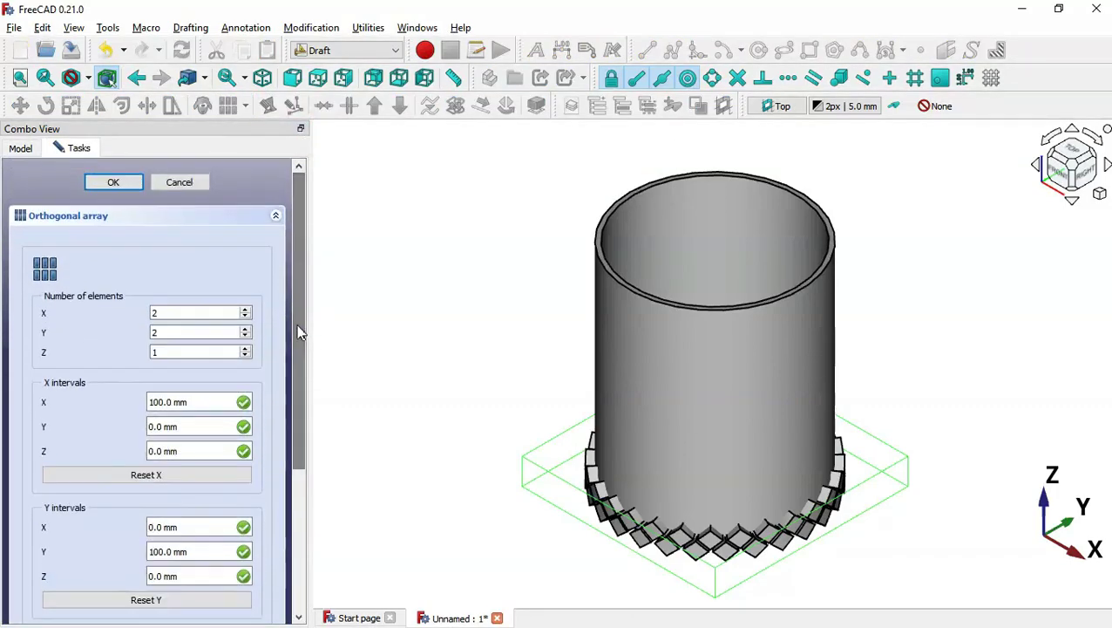
double_click(175, 315)
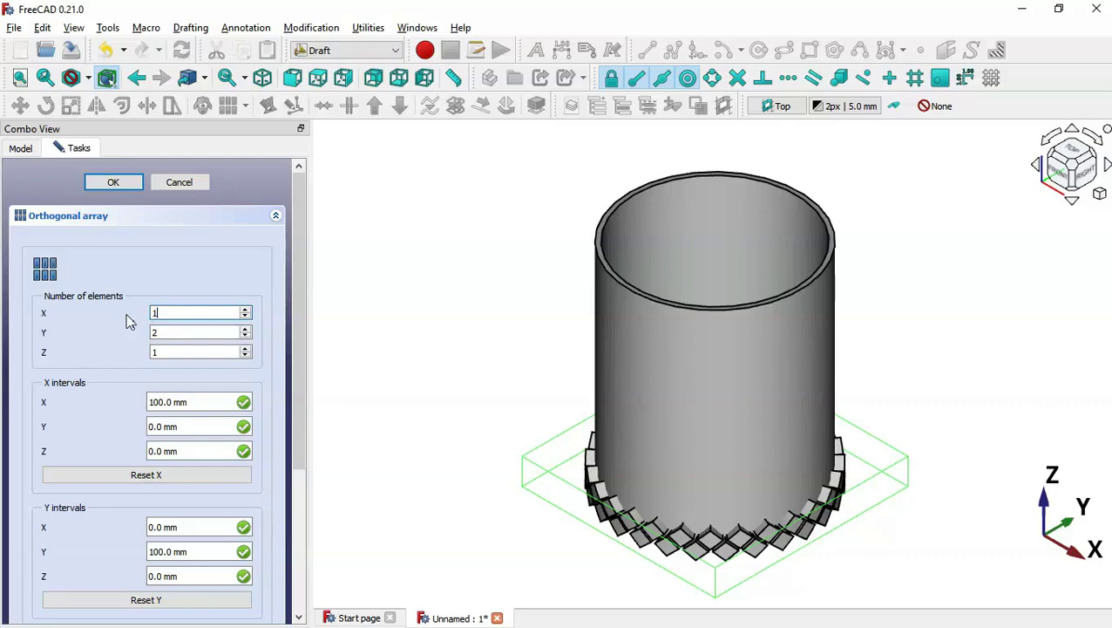
double_click(192, 332)
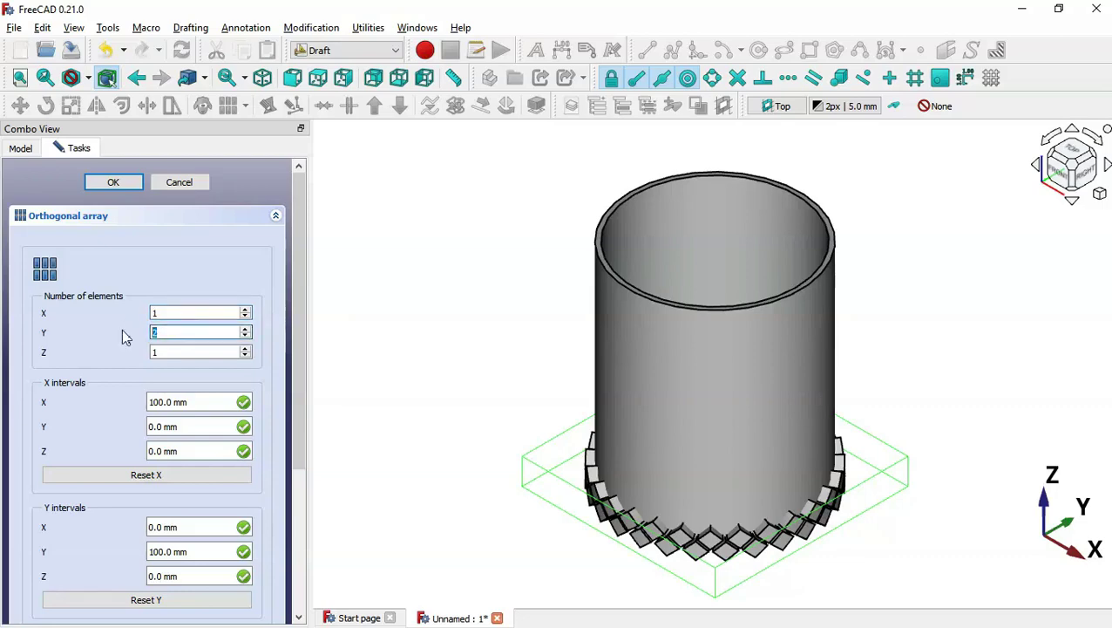
type("1")
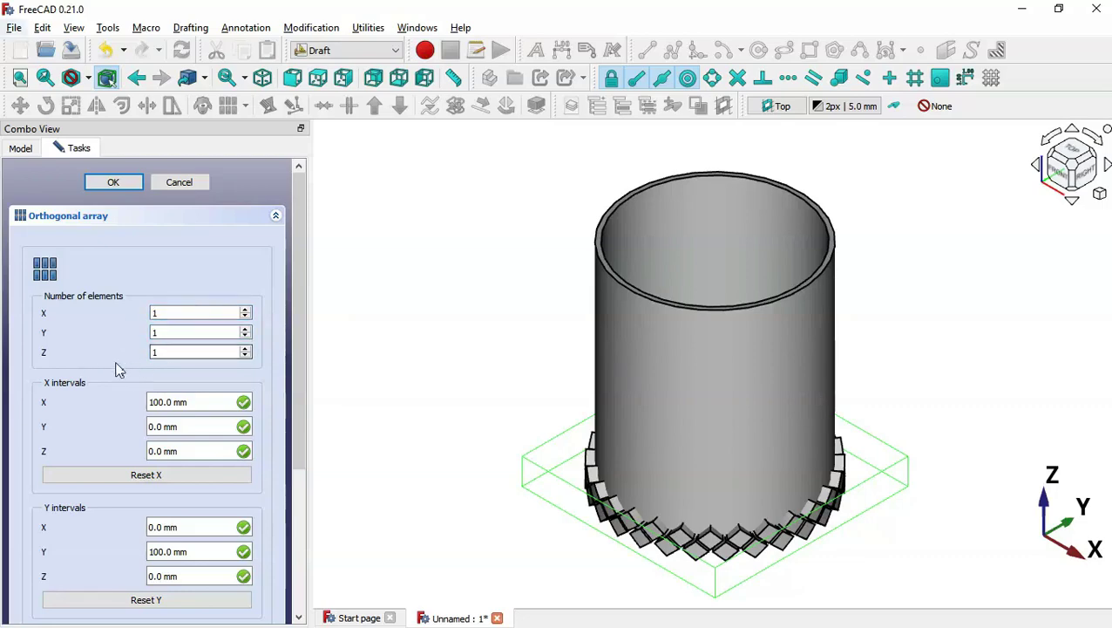
Check the simple array's item count in the 97.pdf drawing and set the number of Z elements to 12
key("alt+Tab")
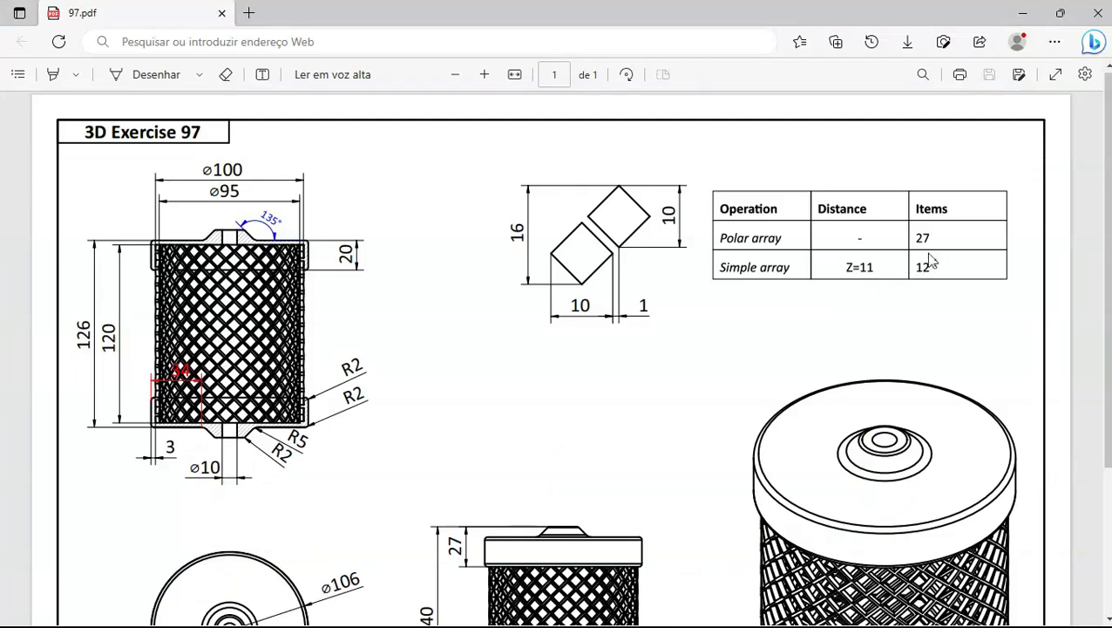
key("alt+Tab")
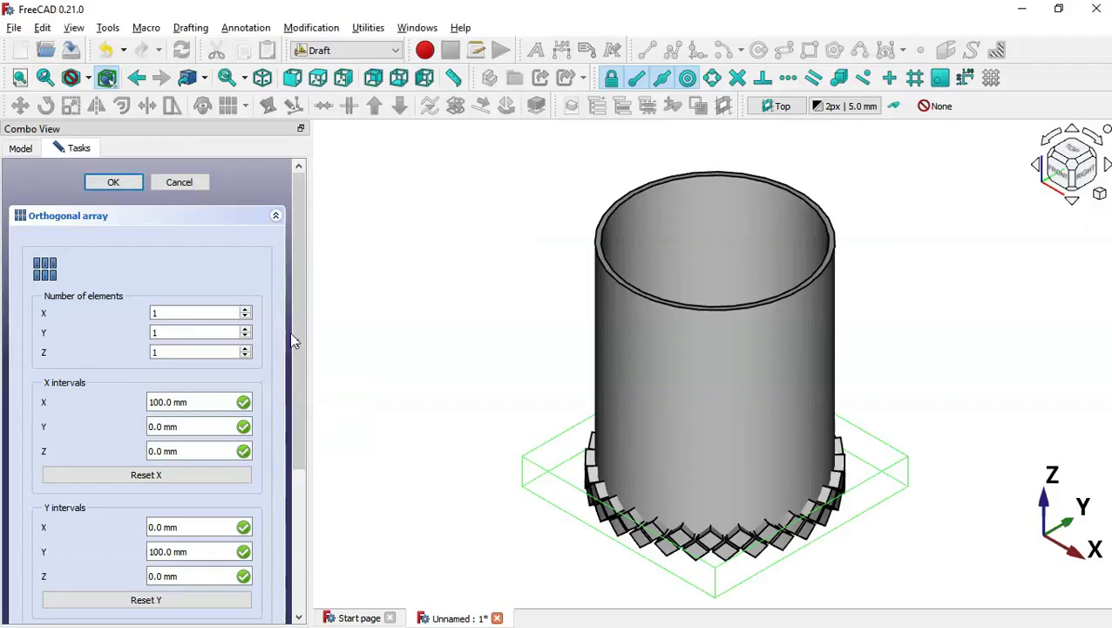
double_click(169, 351)
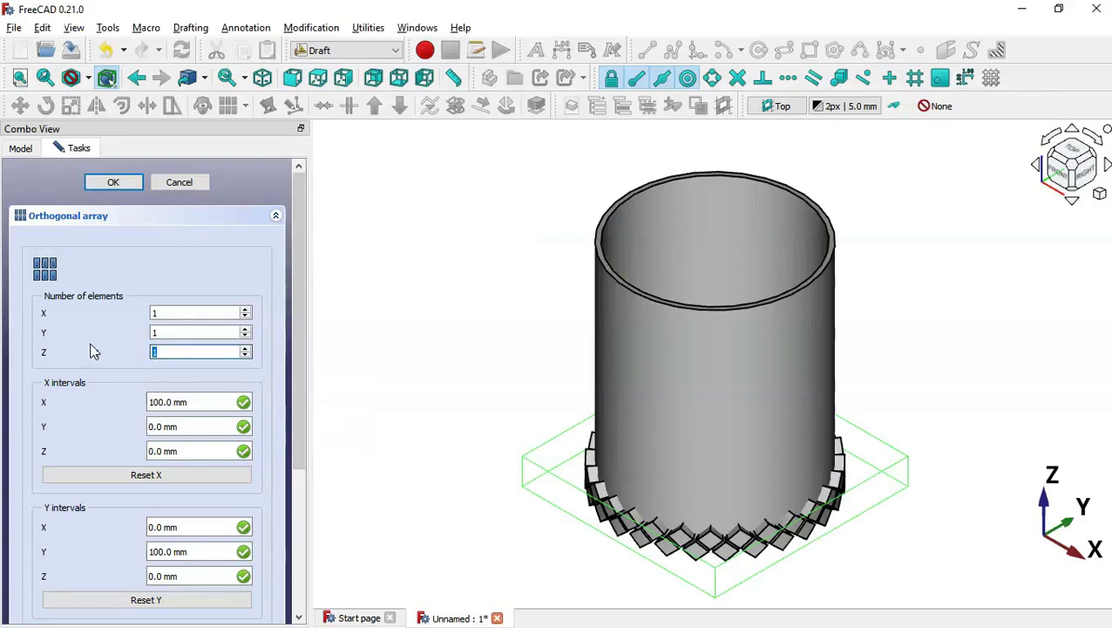
type("12")
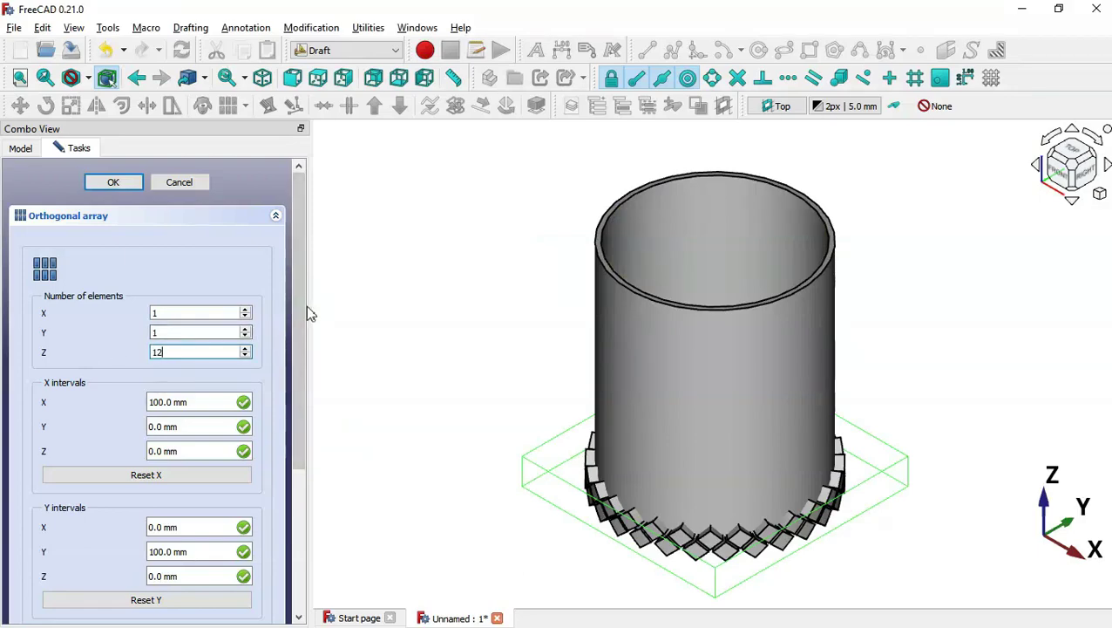
Set the Z interval to 11 mm after checking the distance in the 97.pdf drawing, and create the orthogonal array of diamonds
left_click_drag(303, 308, 306, 476)
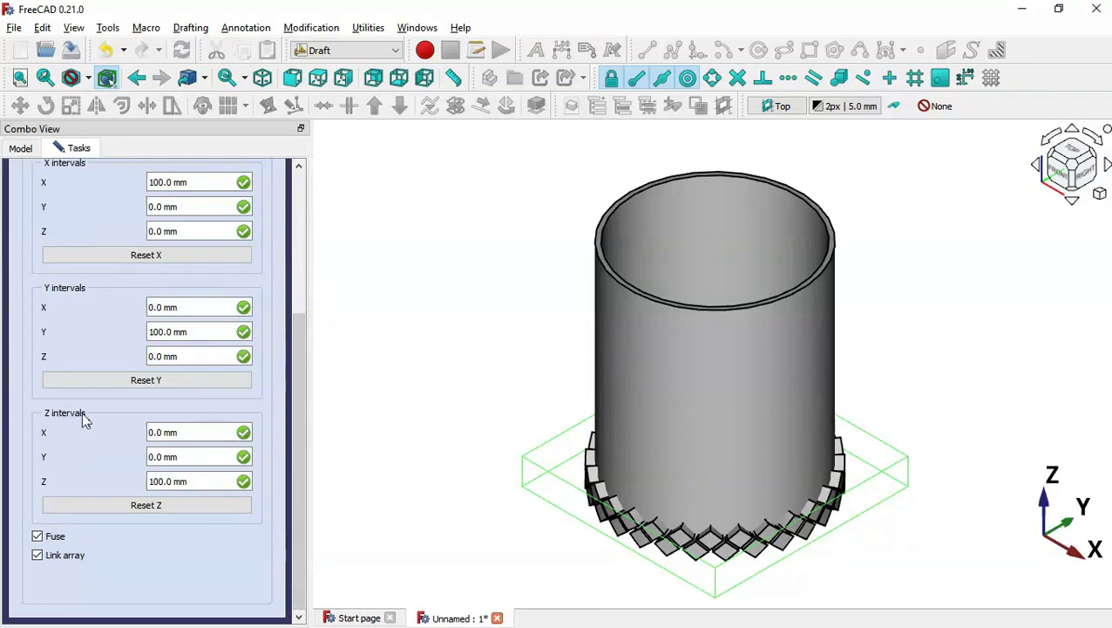
triple_click(200, 481)
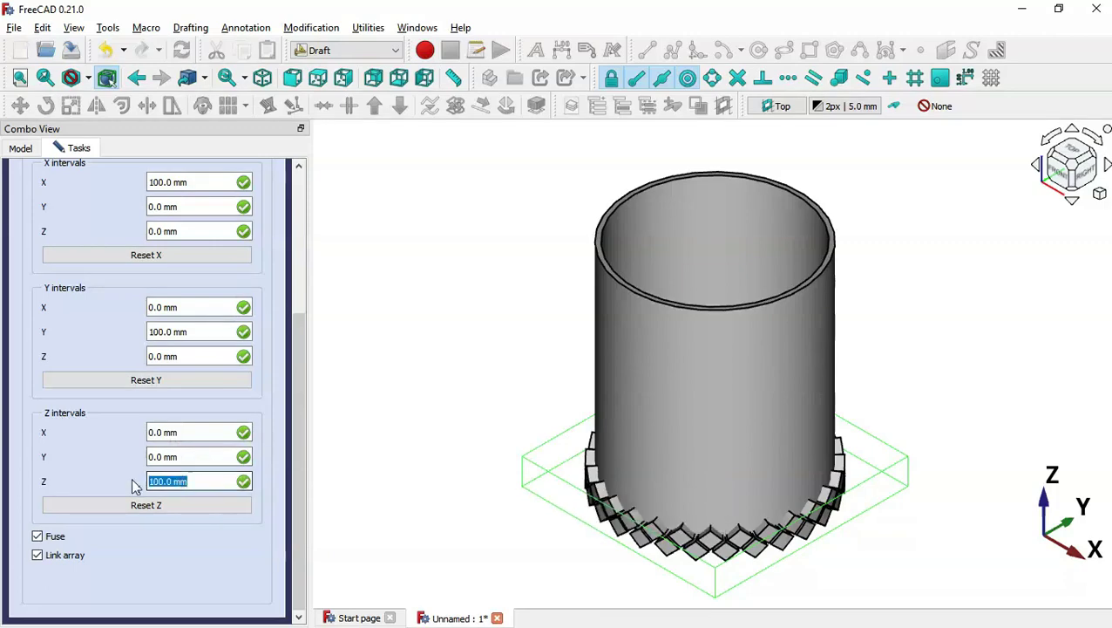
key("alt+Tab")
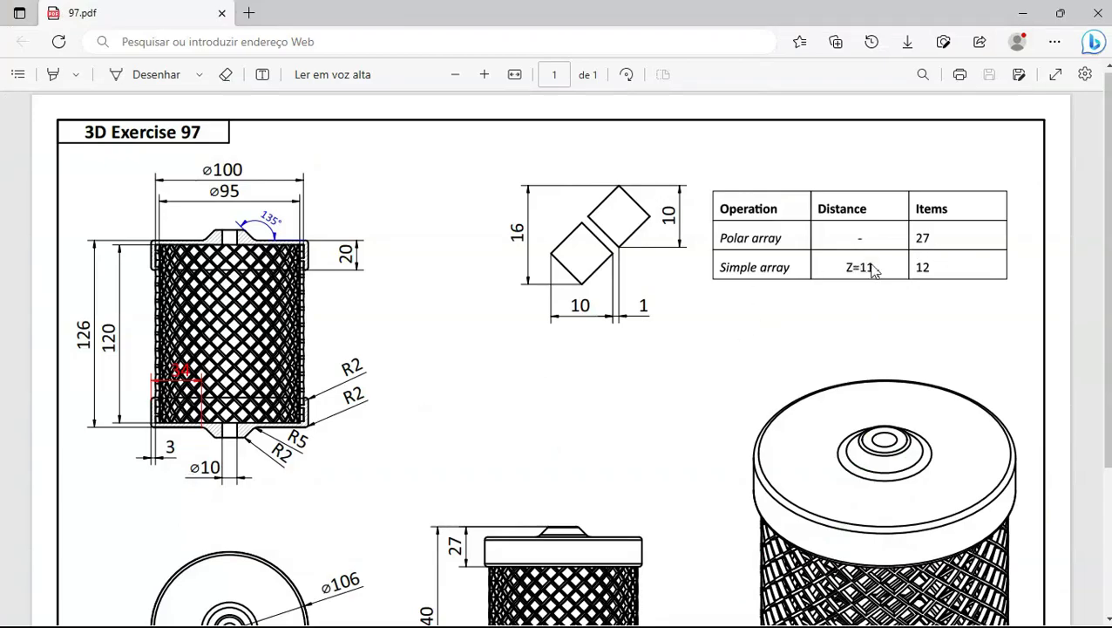
key("alt+Tab")
left_click(199, 480)
double_click(198, 481)
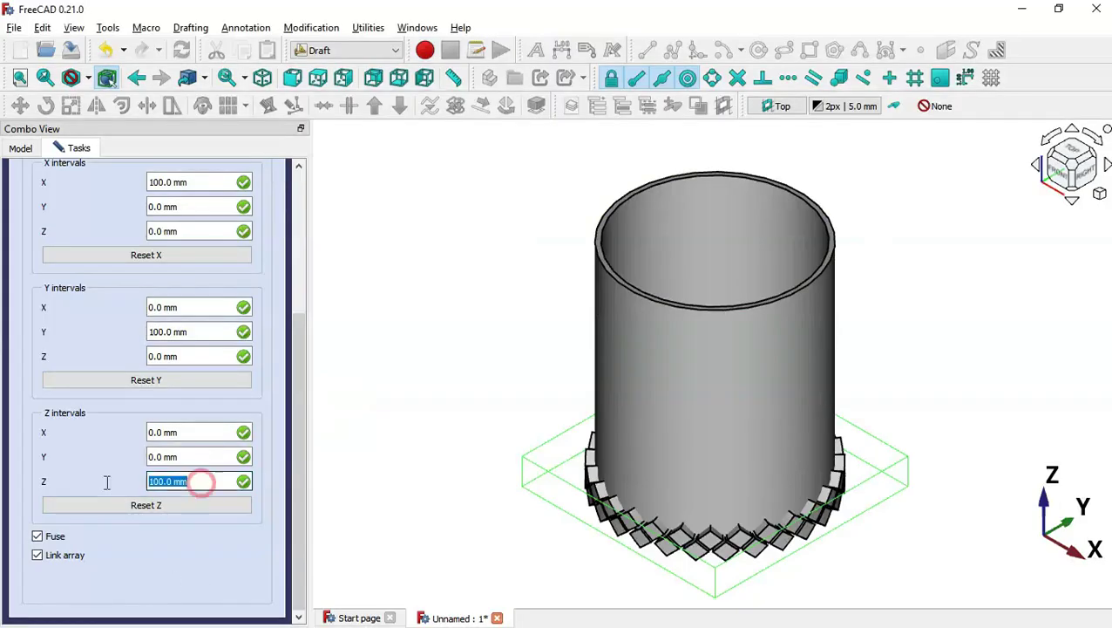
type("11")
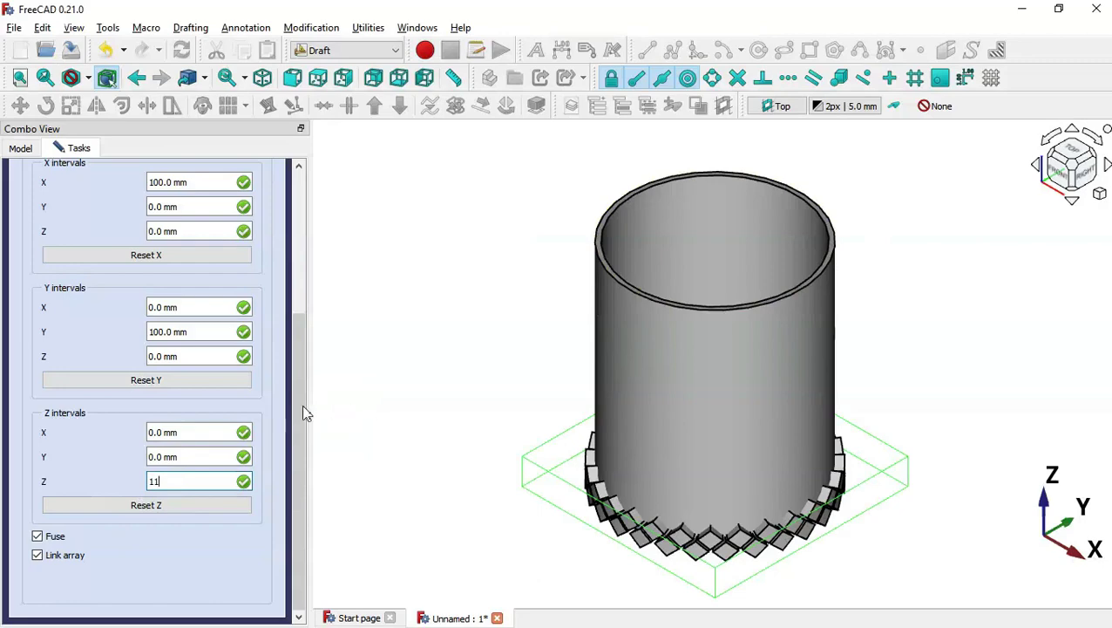
left_click_drag(304, 410, 289, 223)
left_click(112, 183)
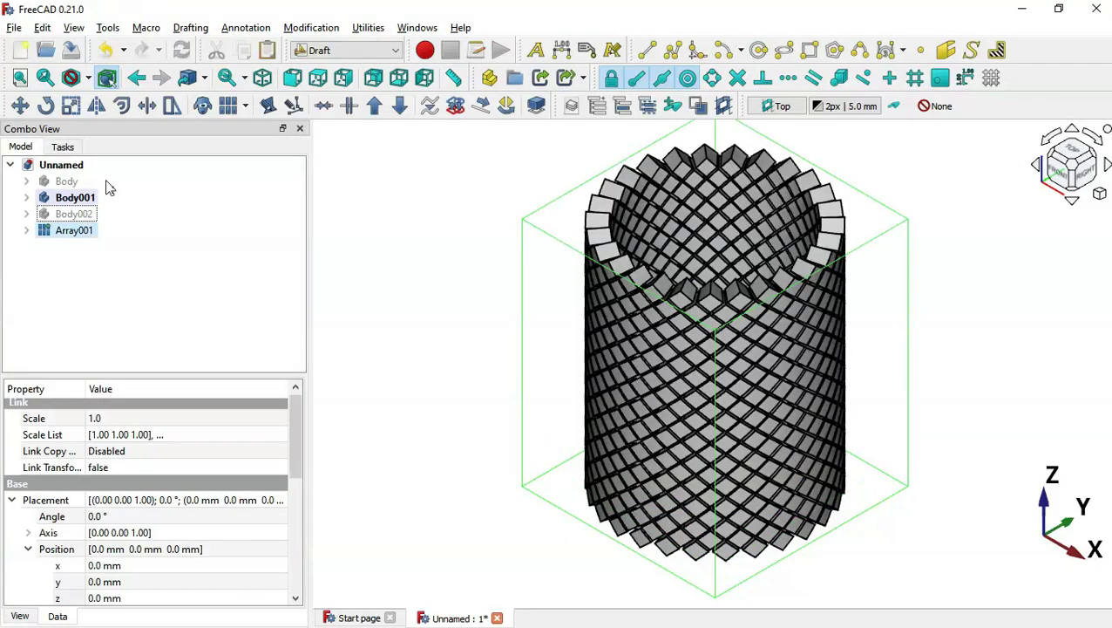
left_click(384, 335)
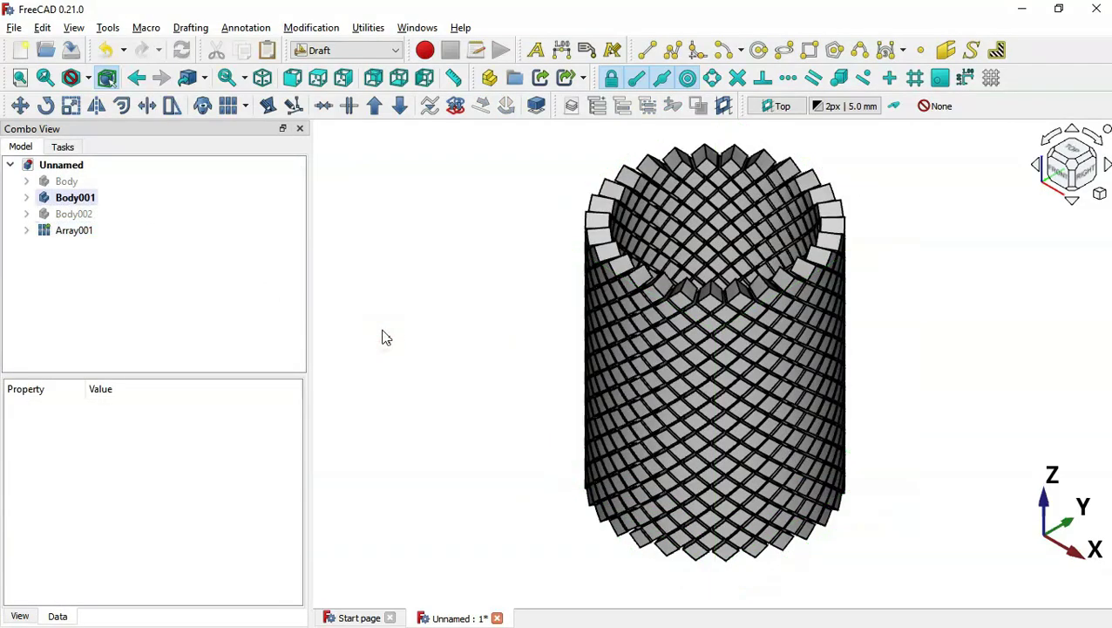
Inspect the diamond array from several sides, return to the isometric view, and switch to the Part workbench
middle_click_drag(385, 338, 771, 231)
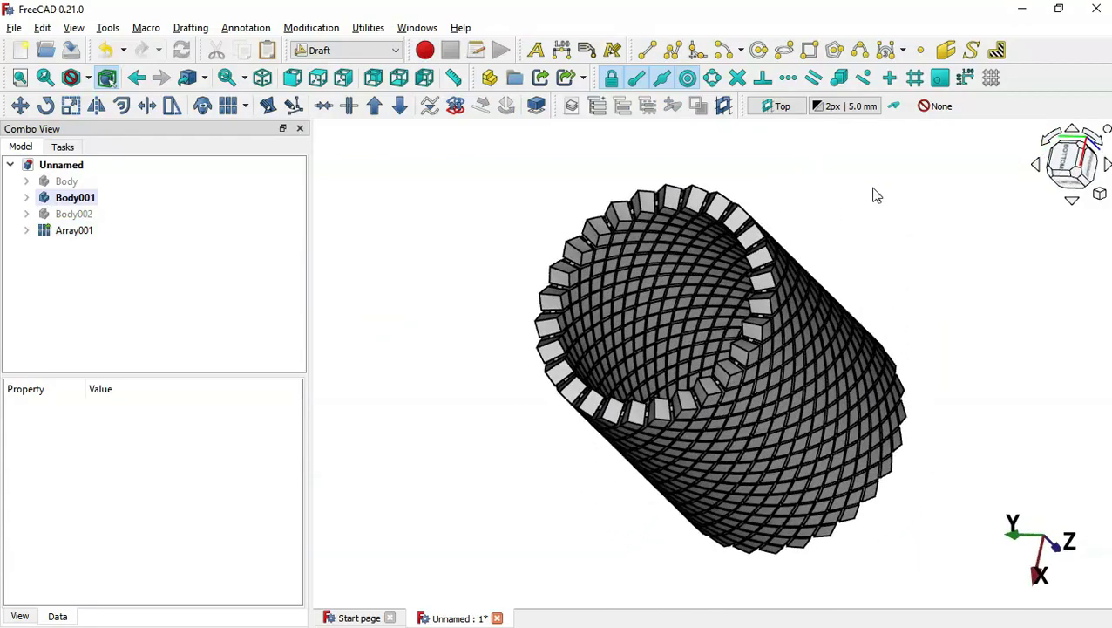
middle_click_drag(876, 195, 529, 351)
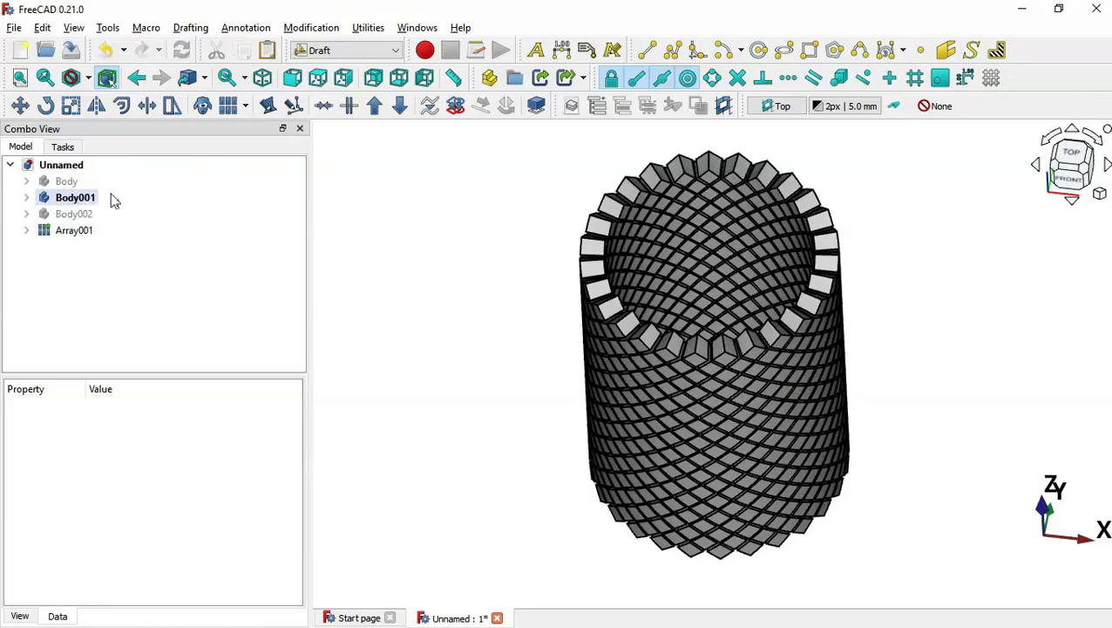
key("0")
left_click(375, 50)
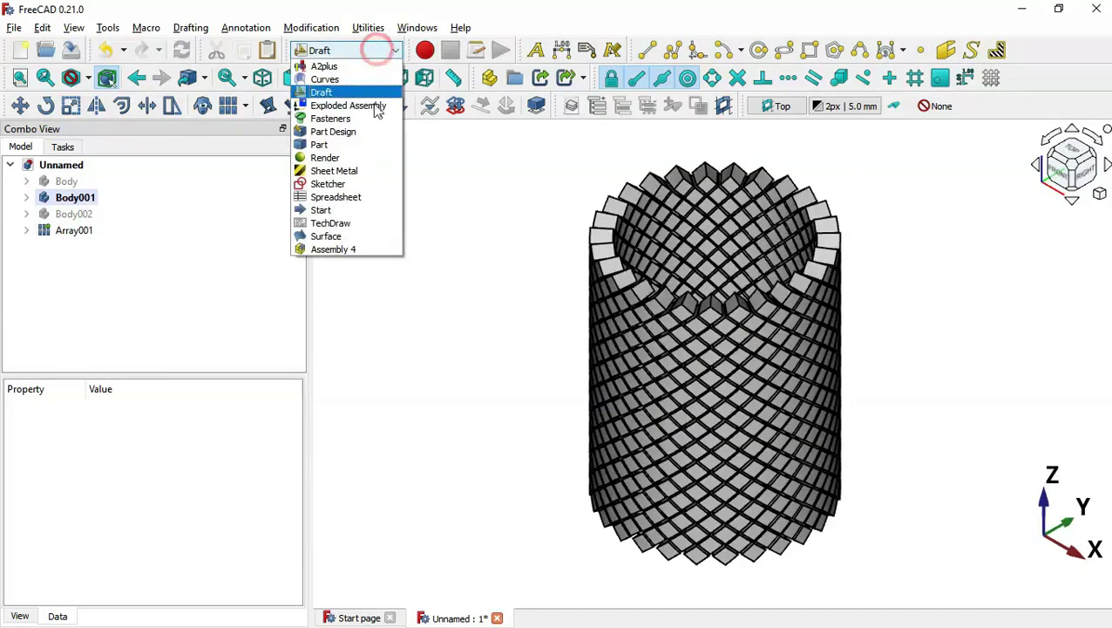
left_click(349, 145)
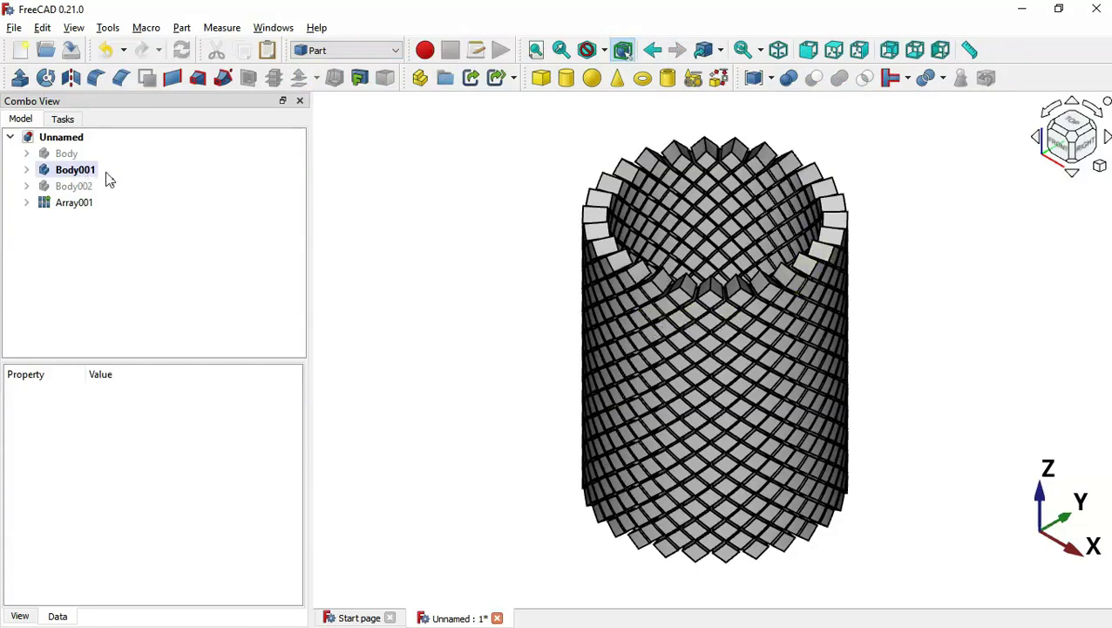
Cut the diamond array Array001 from the hollow cylinder Body001 and inspect the perforated mesh from several sides
left_click(550, 228)
left_click(77, 170)
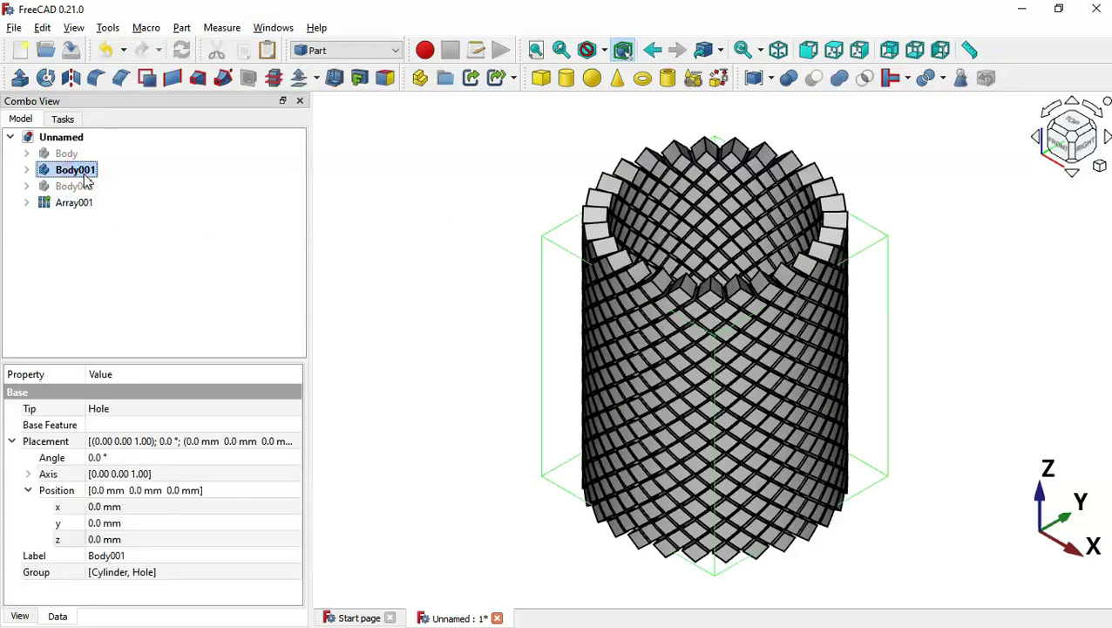
left_click(75, 208, "ctrl")
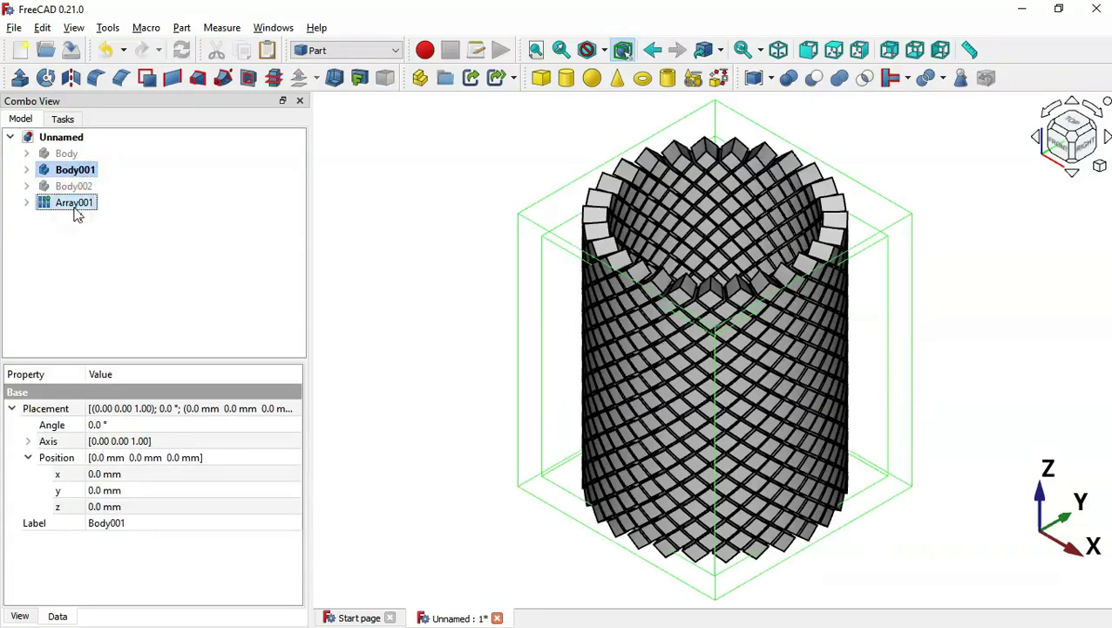
left_click(816, 80)
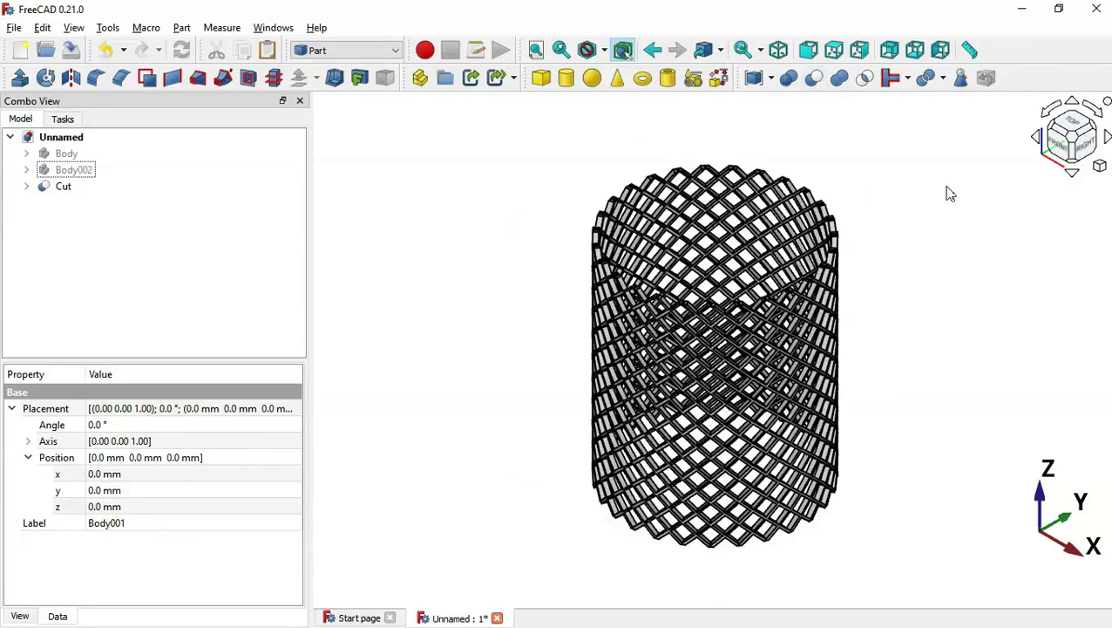
middle_click_drag(959, 414, 694, 327)
middle_click_drag(875, 343, 1013, 302)
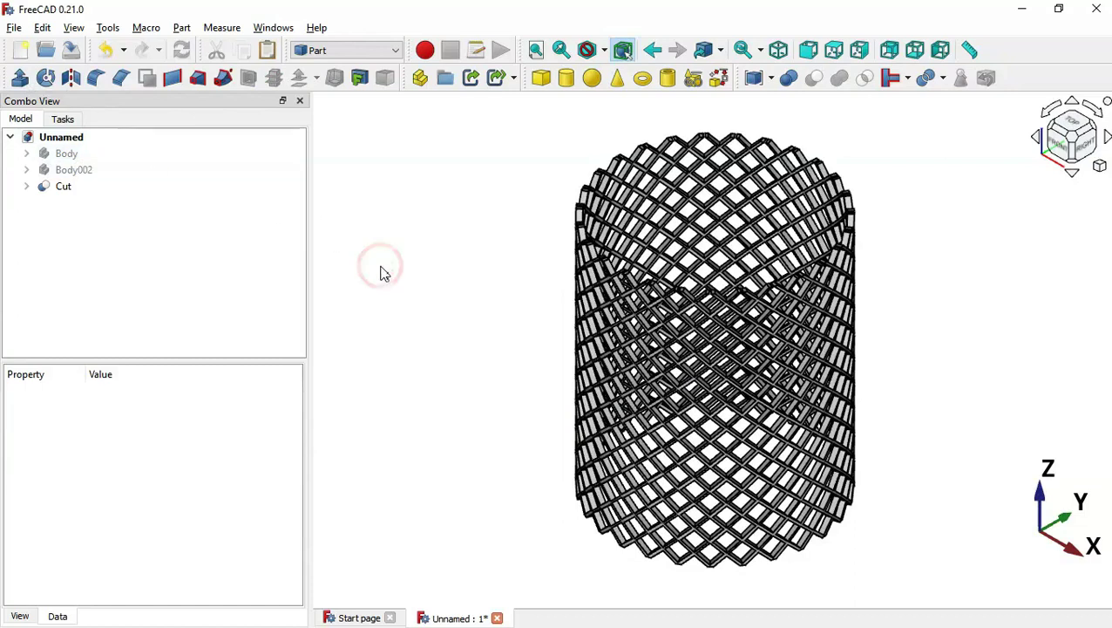
Make the hidden end caps Body and Body002 visible and view the whole filter in the isometric view
left_click(73, 156)
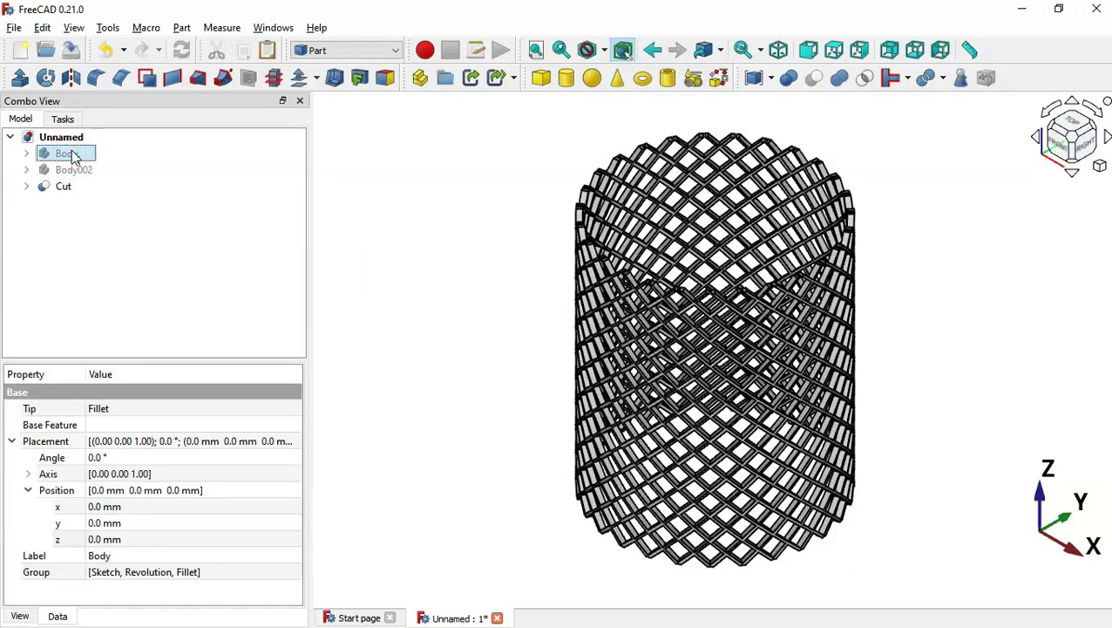
left_click(87, 170, "ctrl")
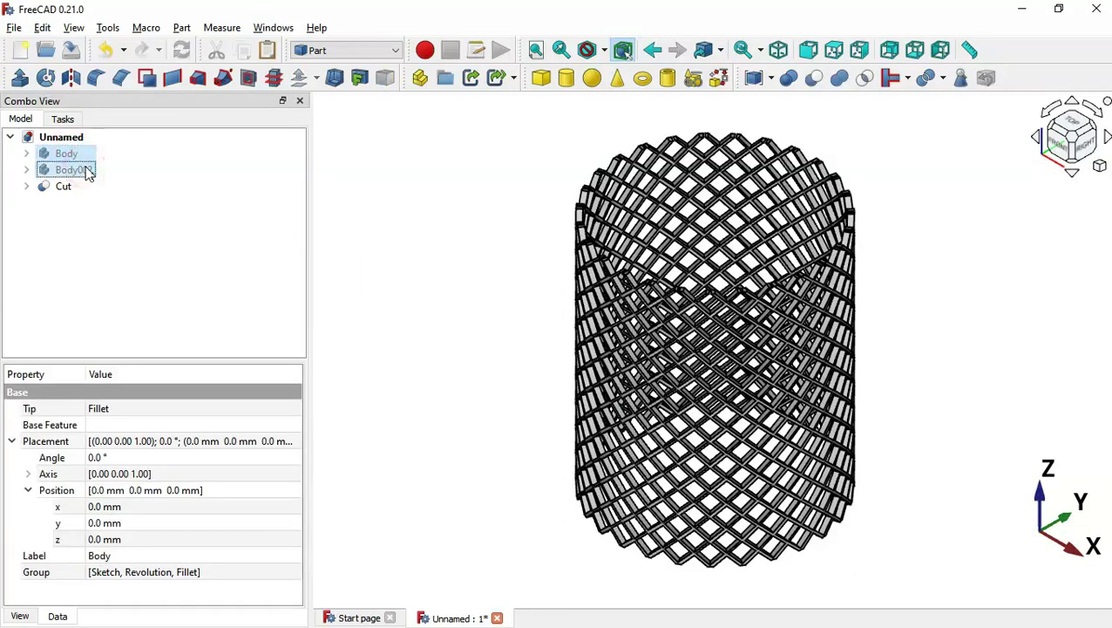
key("space")
left_click(466, 380)
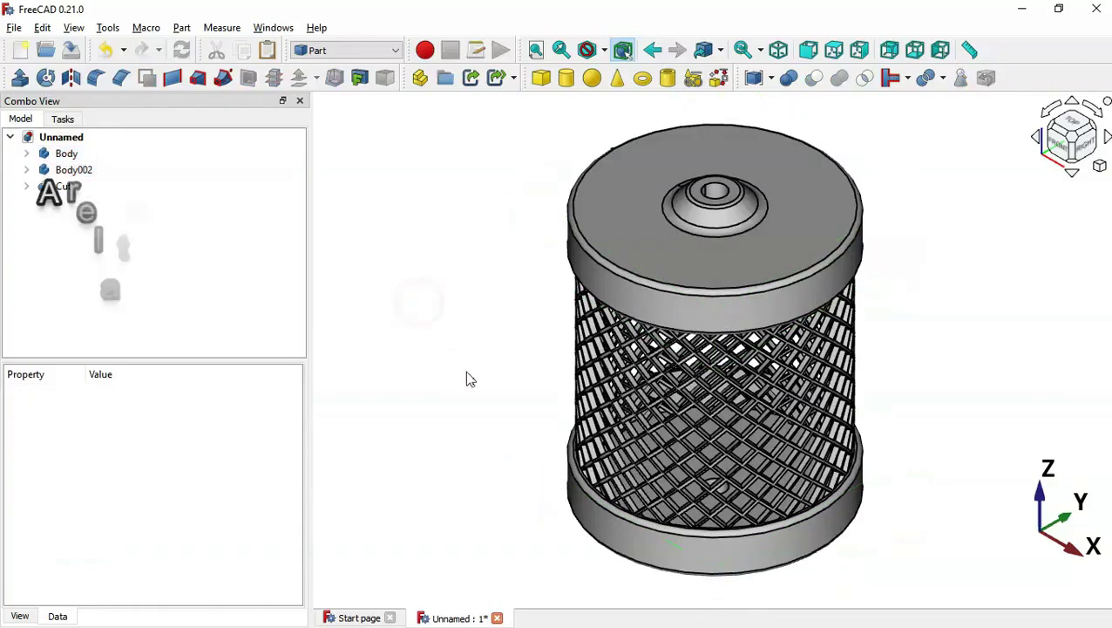
middle_click_drag(466, 380, 703, 425)
key("0")
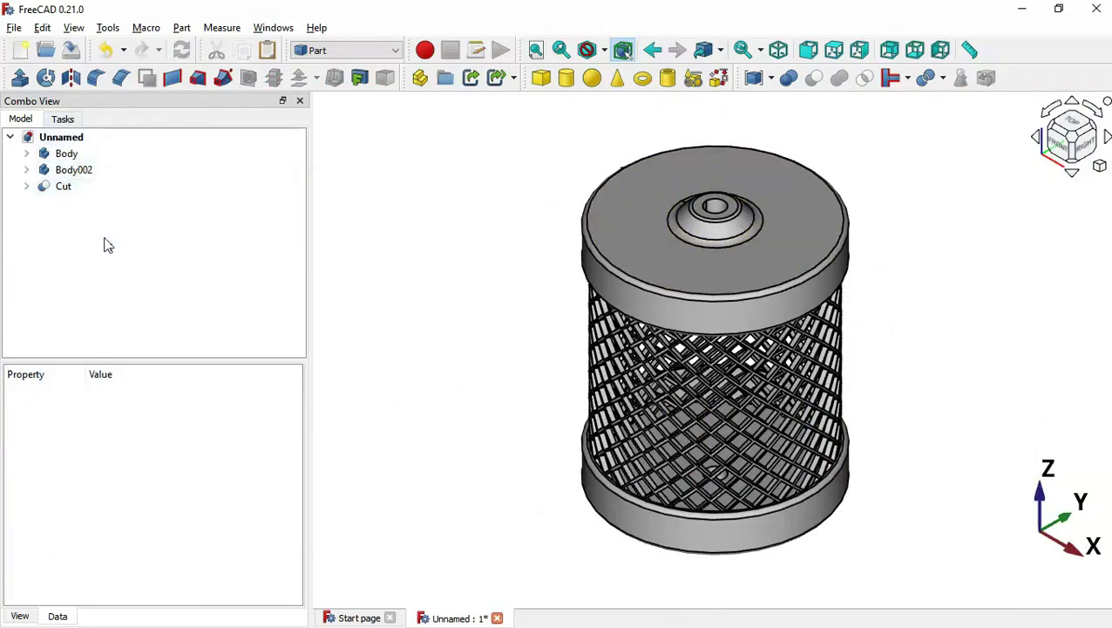
Fuse Body, Body002 and the Cut mesh into a single solid with a Boolean union and inspect the finished filter
left_click_drag(489, 464, 487, 457)
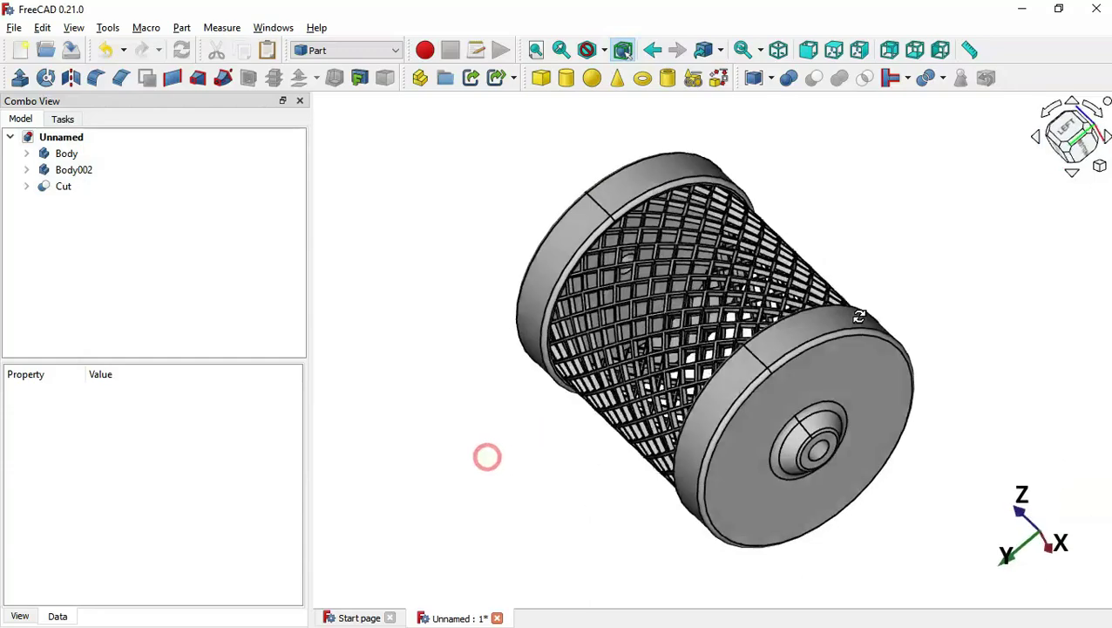
key("0")
left_click_drag(103, 232, 59, 159)
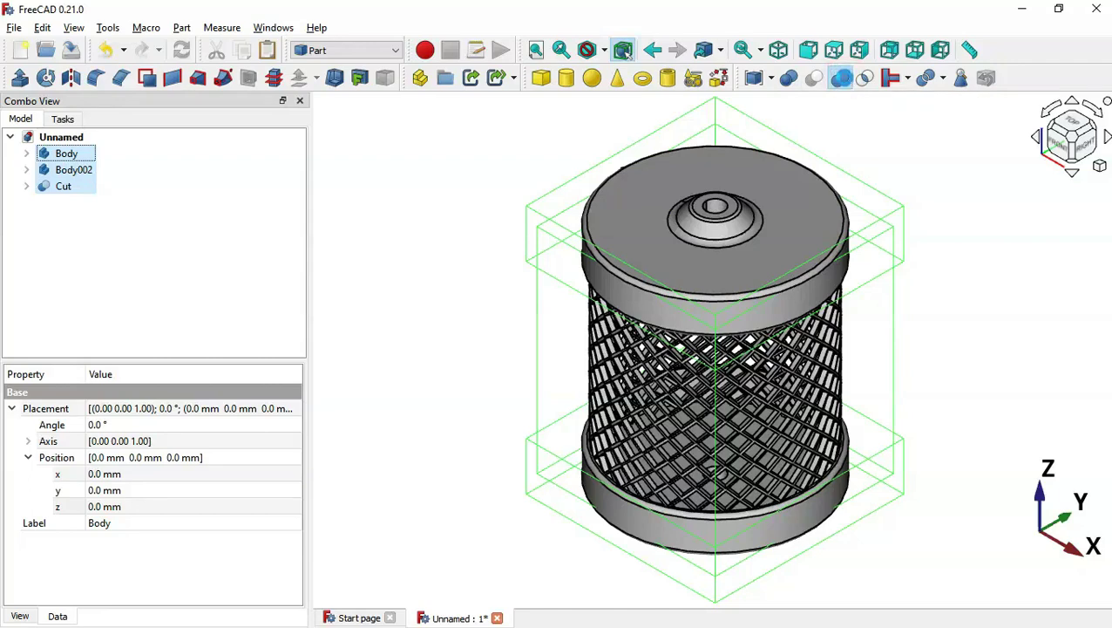
left_click(840, 78)
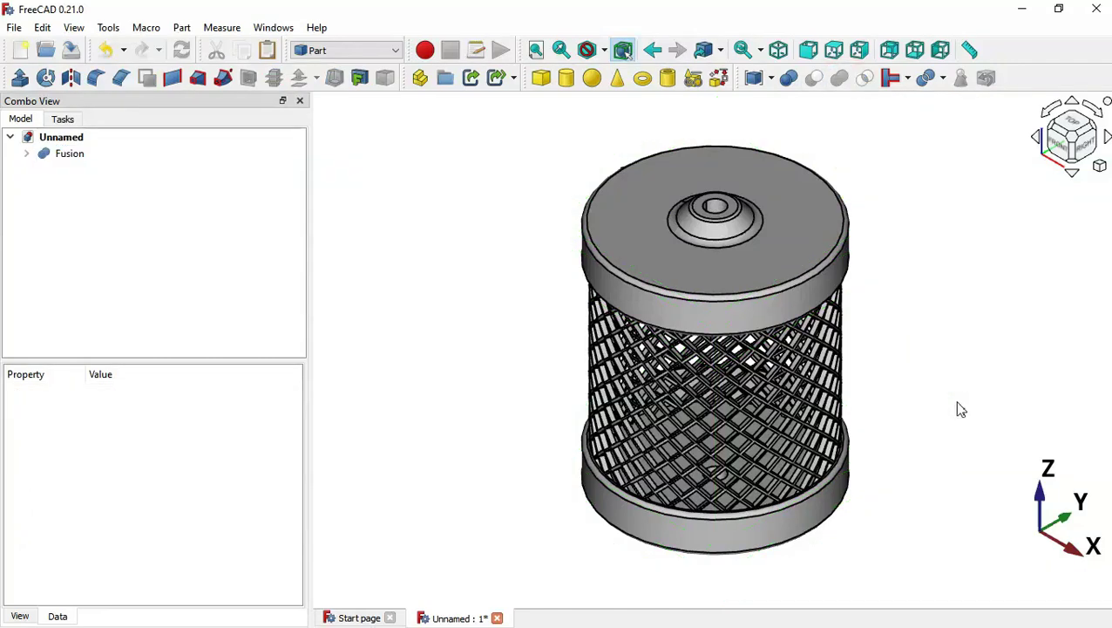
middle_click_drag(948, 450, 925, 392)
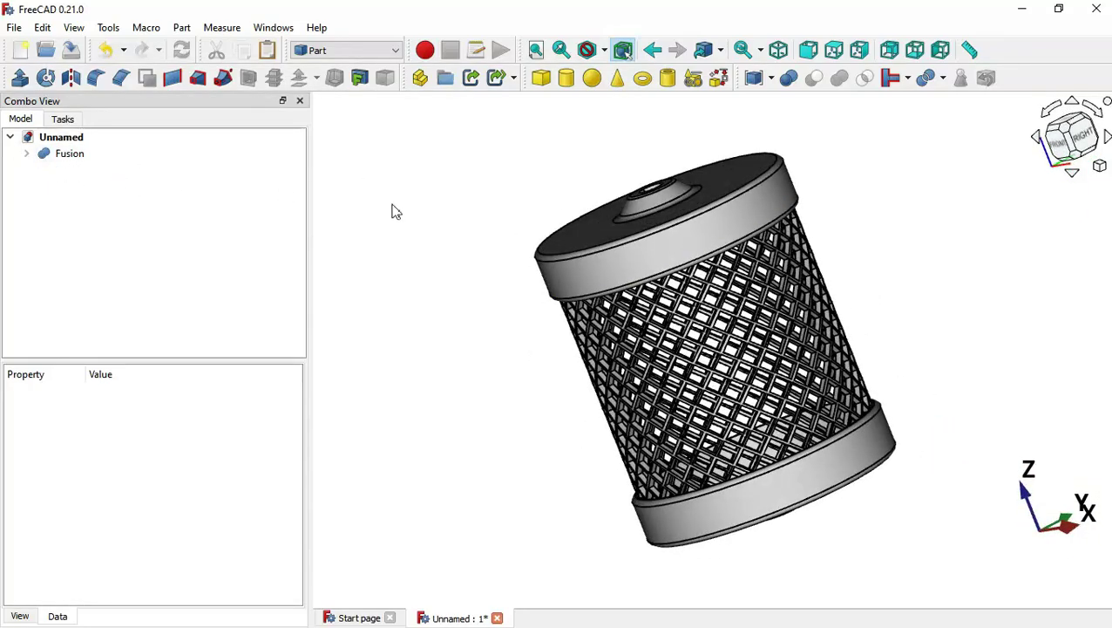
Examine the fused filter from all around, including the top cap, the bottom cap and the diamond mesh between them
middle_click_drag(534, 391, 545, 384)
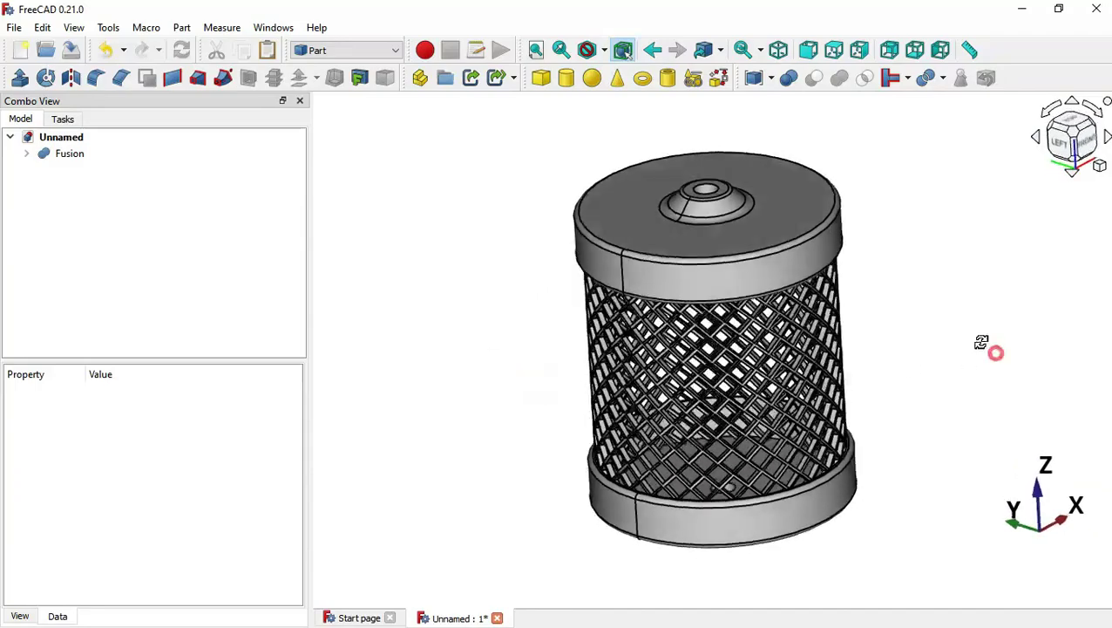
middle_click_drag(982, 343, 949, 371)
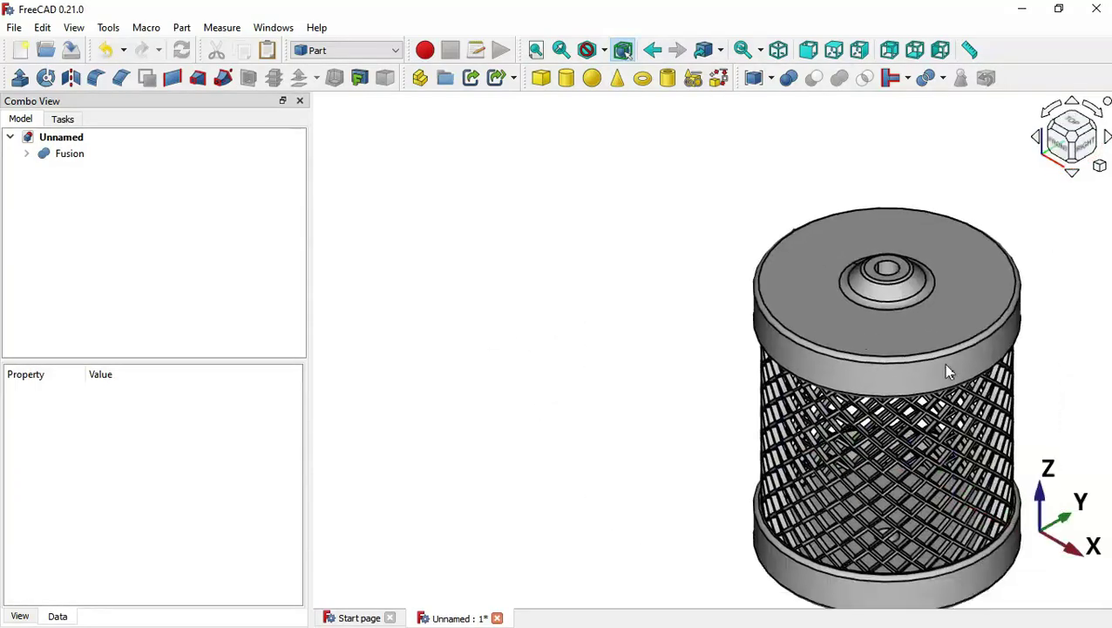
key("v")
key("f")
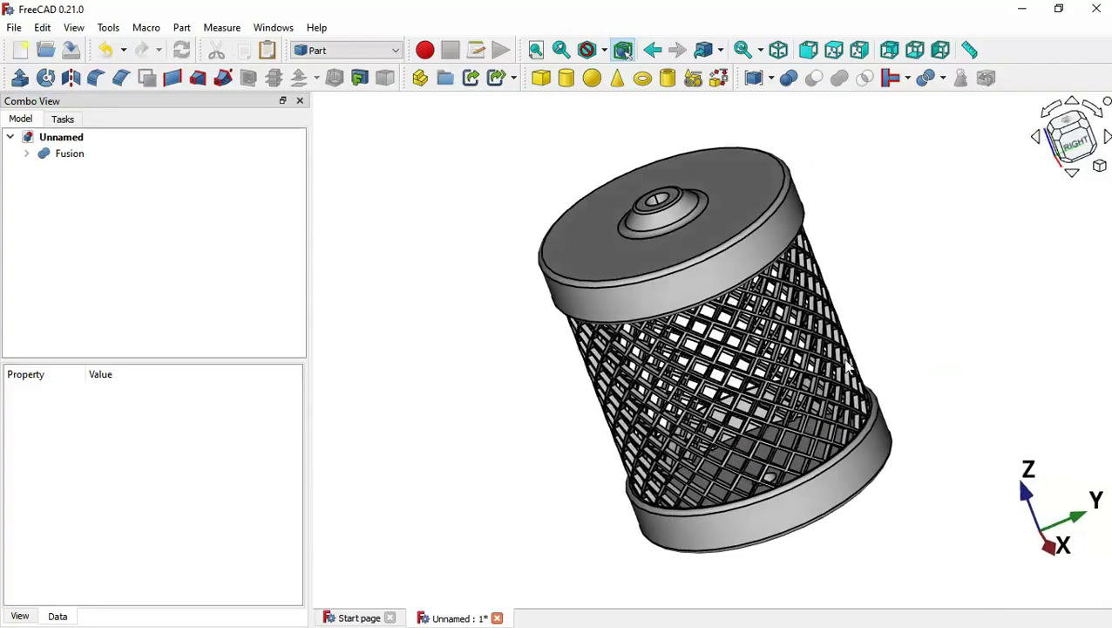
middle_click_drag(911, 378, 748, 277)
middle_click_drag(955, 449, 841, 419)
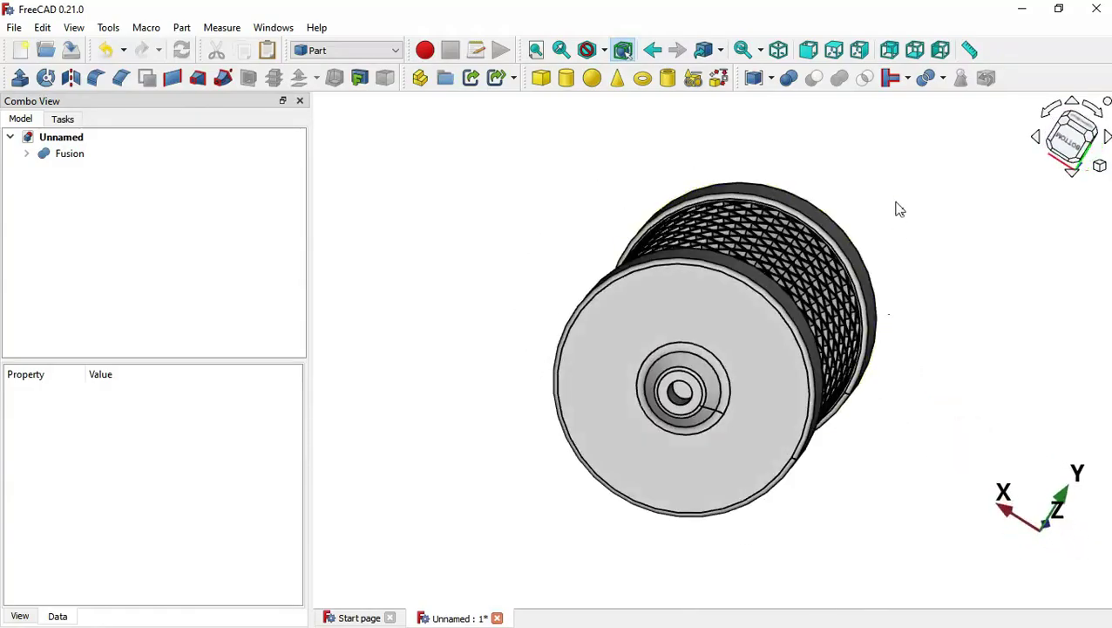
middle_click_drag(900, 209, 721, 436)
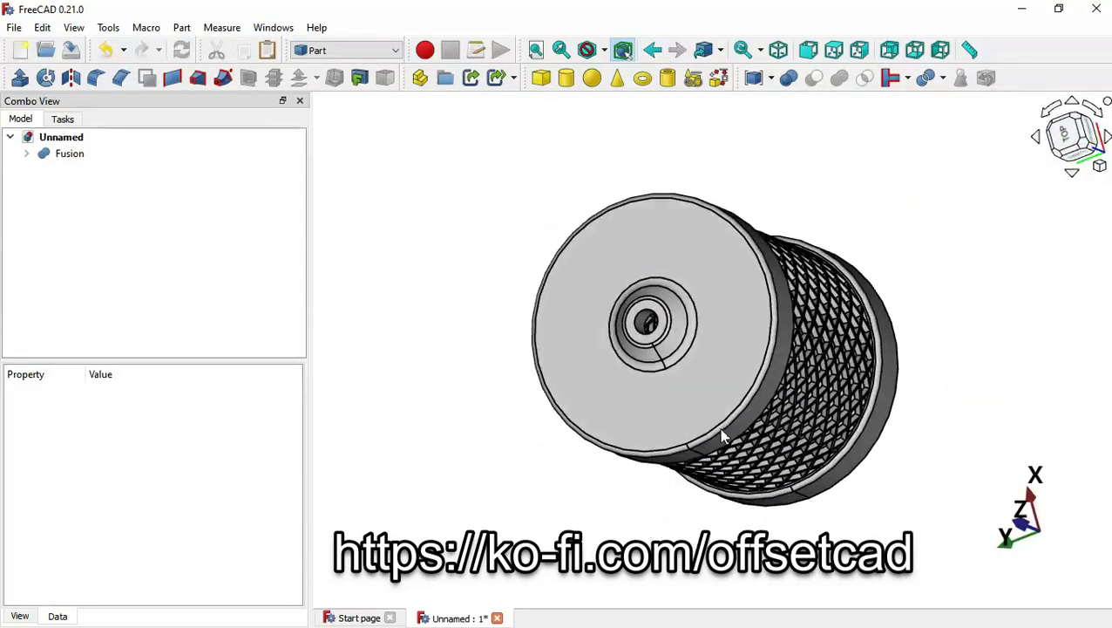
middle_click_drag(1048, 408, 730, 447)
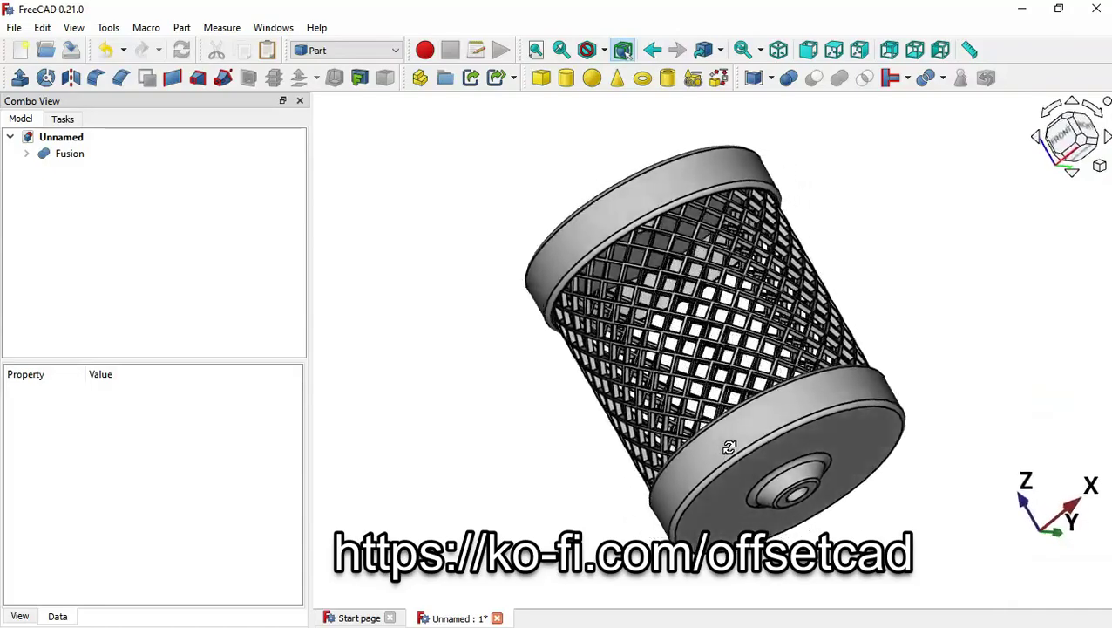
middle_click_drag(471, 425, 761, 339)
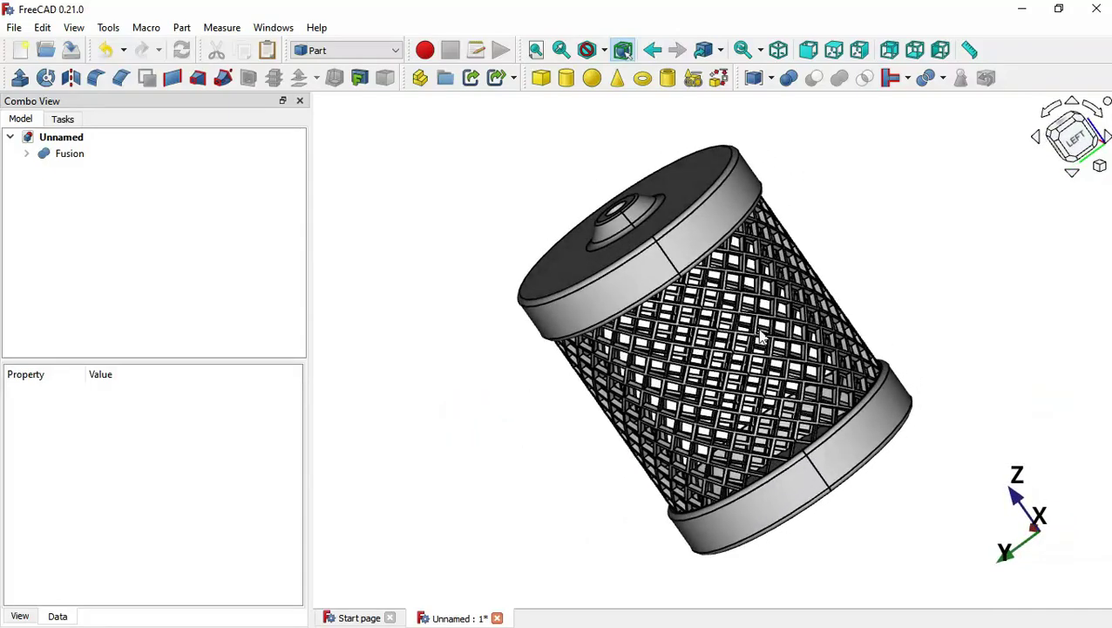